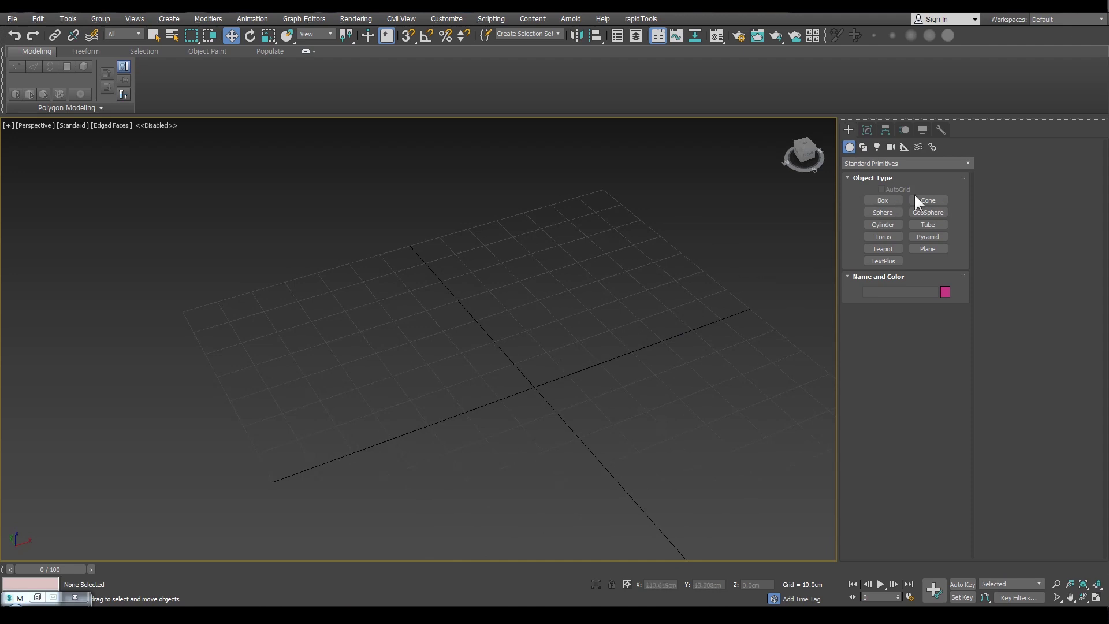
Create a box about 23.4 cm long, 22.6 cm wide and 22.2 cm high near the grid's origin.
{"action": "left_click", "coordinate": [882, 200]}
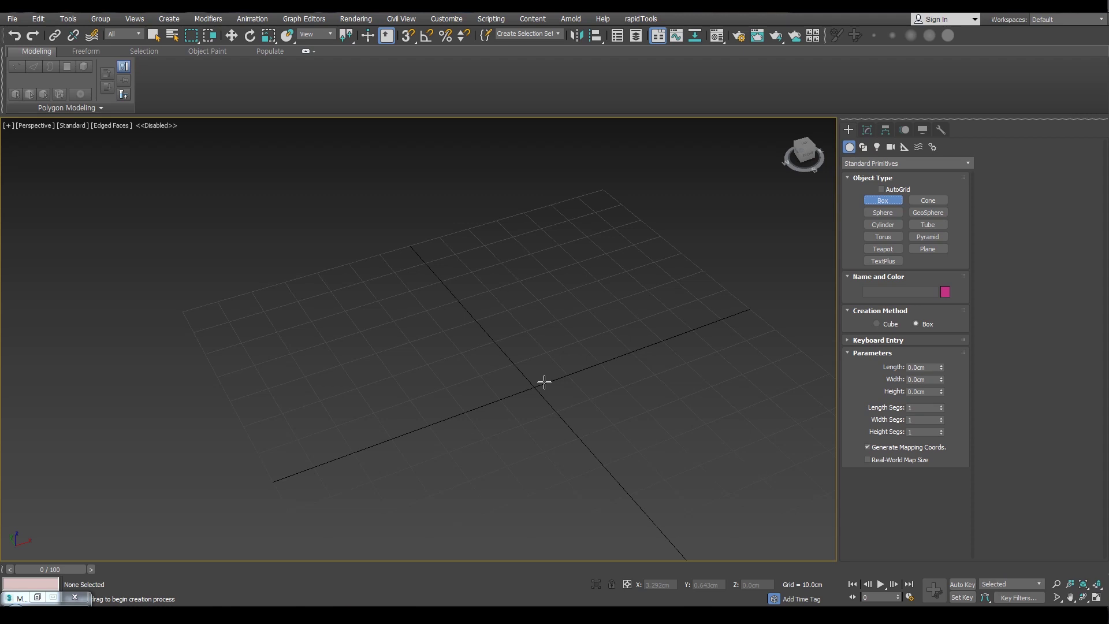
{"action": "middle_click_drag", "start_coordinate": [522, 381], "coordinate": [474, 383], "text": "alt"}
{"action": "middle_click_drag", "start_coordinate": [455, 382], "coordinate": [441, 376], "text": "alt"}
{"action": "left_click_drag", "start_coordinate": [446, 393], "coordinate": [427, 467]}
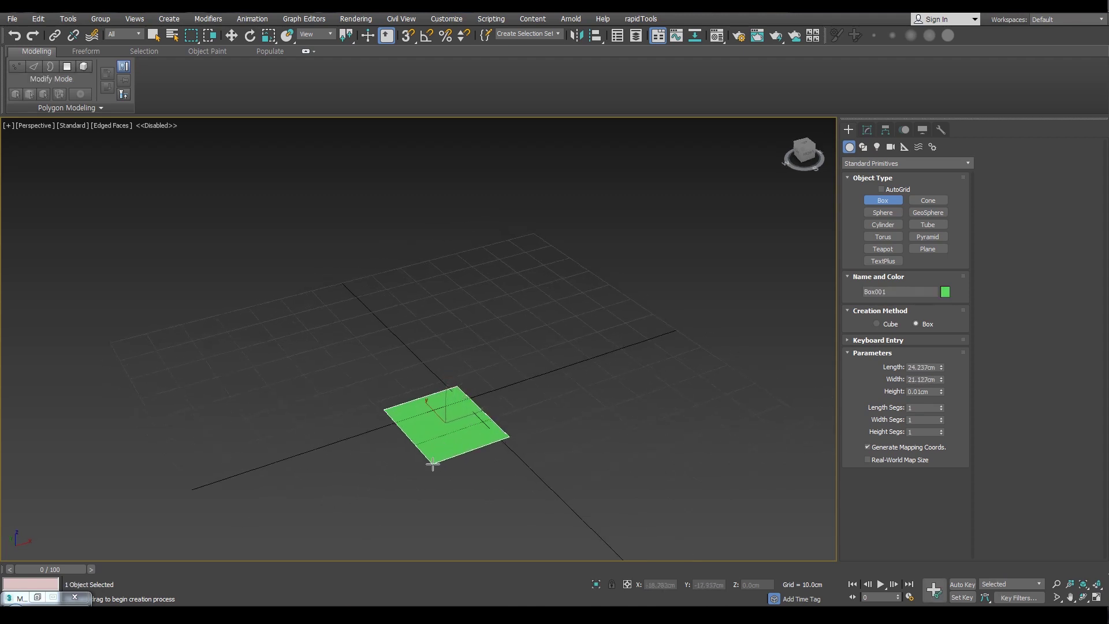
{"action": "left_click", "coordinate": [436, 377]}
{"action": "middle_click_drag", "start_coordinate": [463, 404], "coordinate": [473, 403], "text": "alt"}
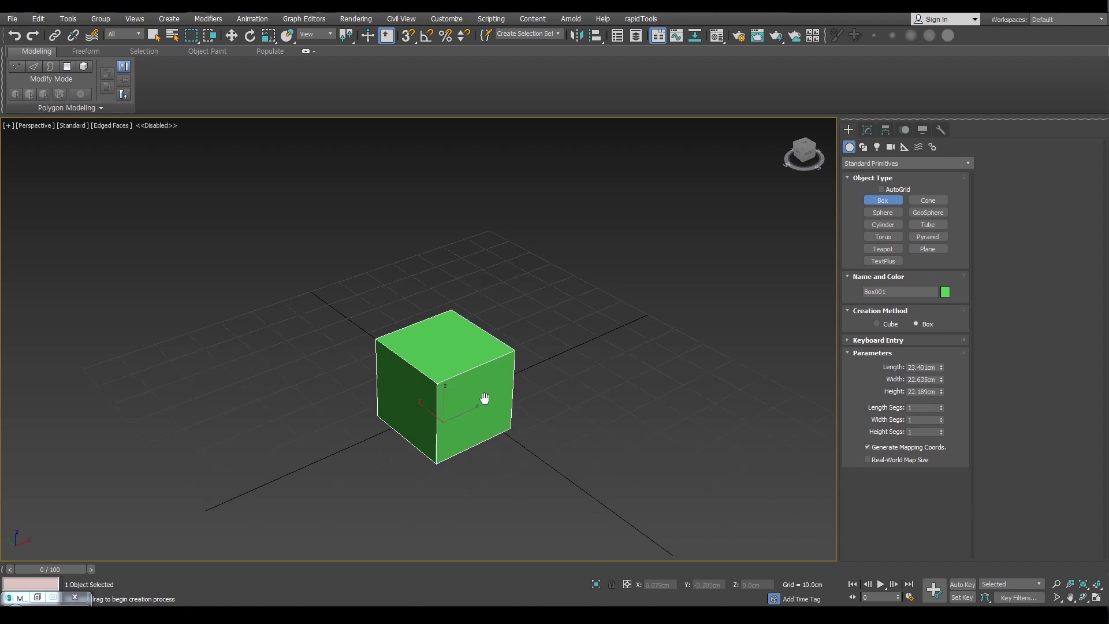
{"action": "middle_click_drag", "start_coordinate": [477, 408], "coordinate": [528, 388]}
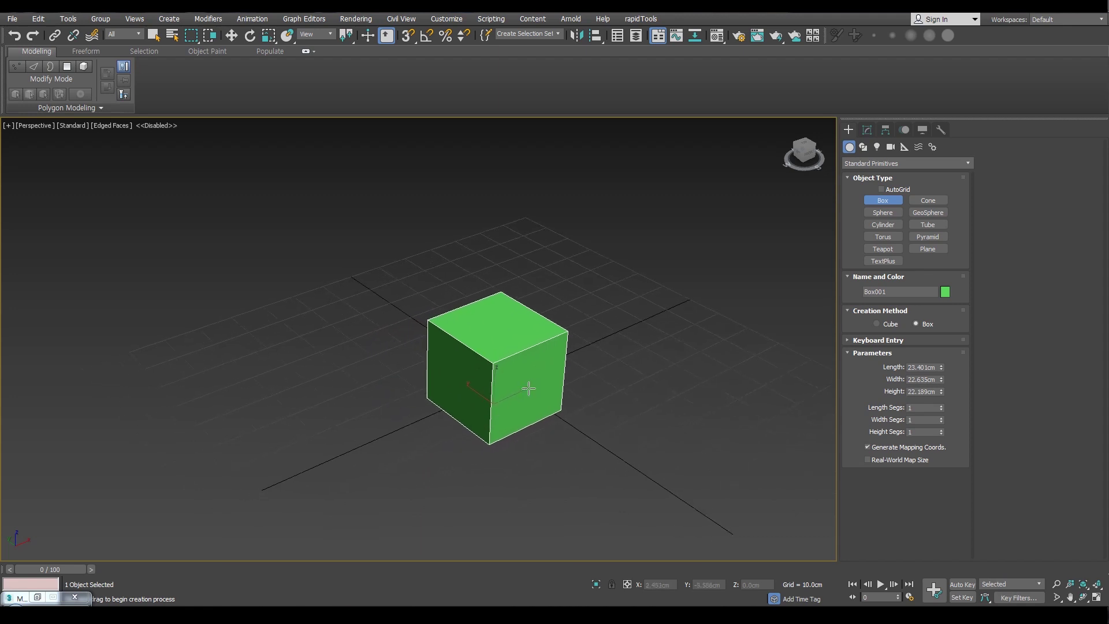
{"action": "key", "text": "w"}
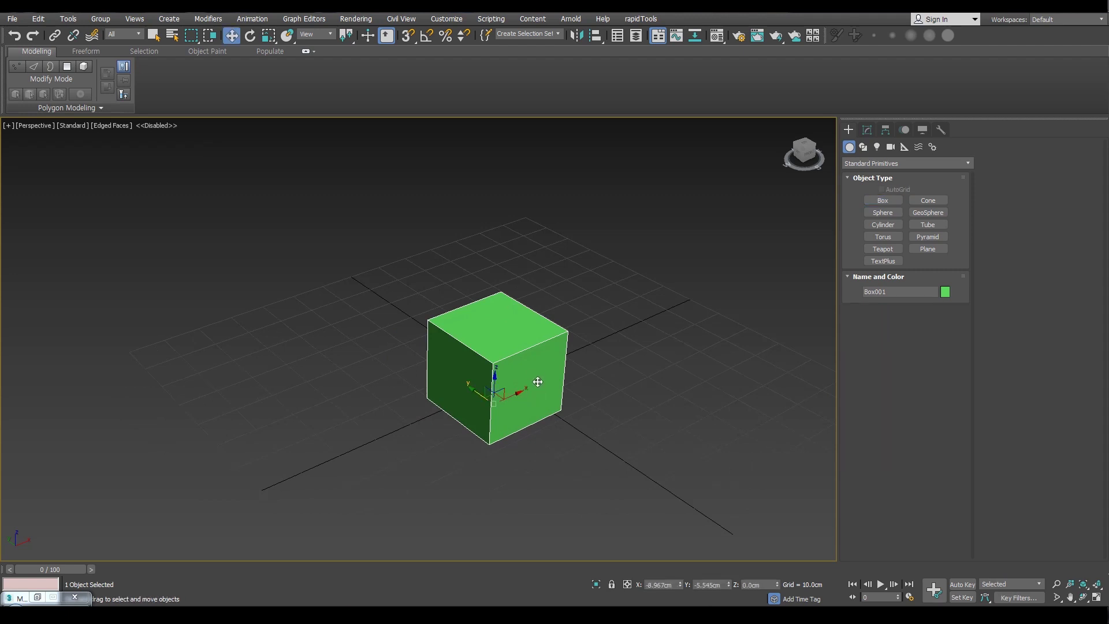
Centre the green box on the grid by resetting its X and Y position to 0.
{"action": "middle_click_drag", "start_coordinate": [534, 384], "coordinate": [464, 362], "text": "alt"}
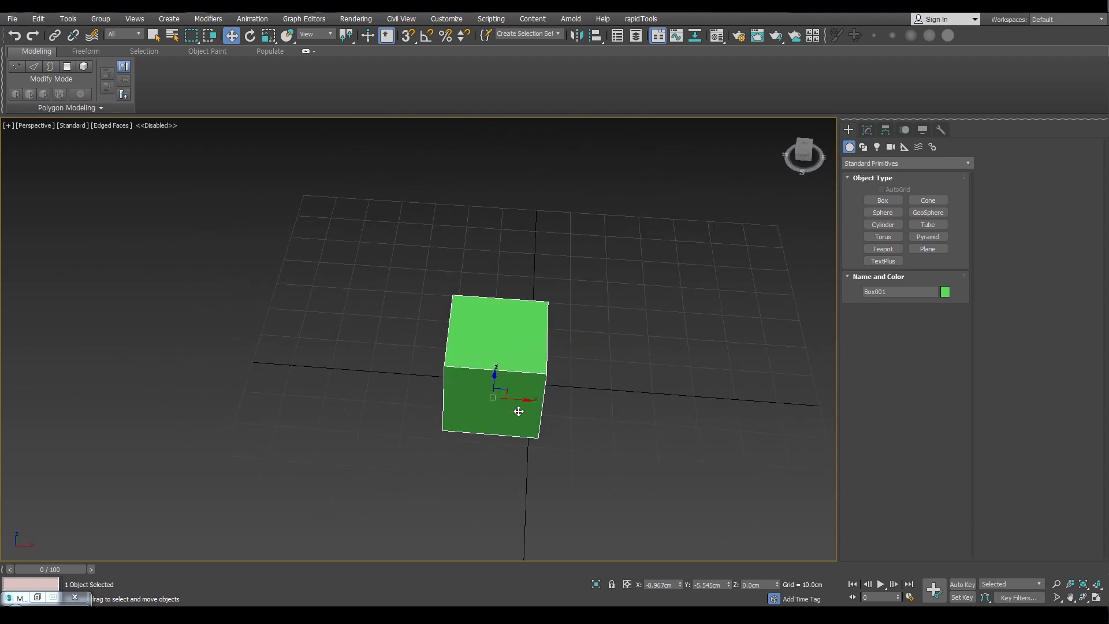
{"action": "middle_click_drag", "start_coordinate": [544, 366], "coordinate": [606, 389], "text": "alt"}
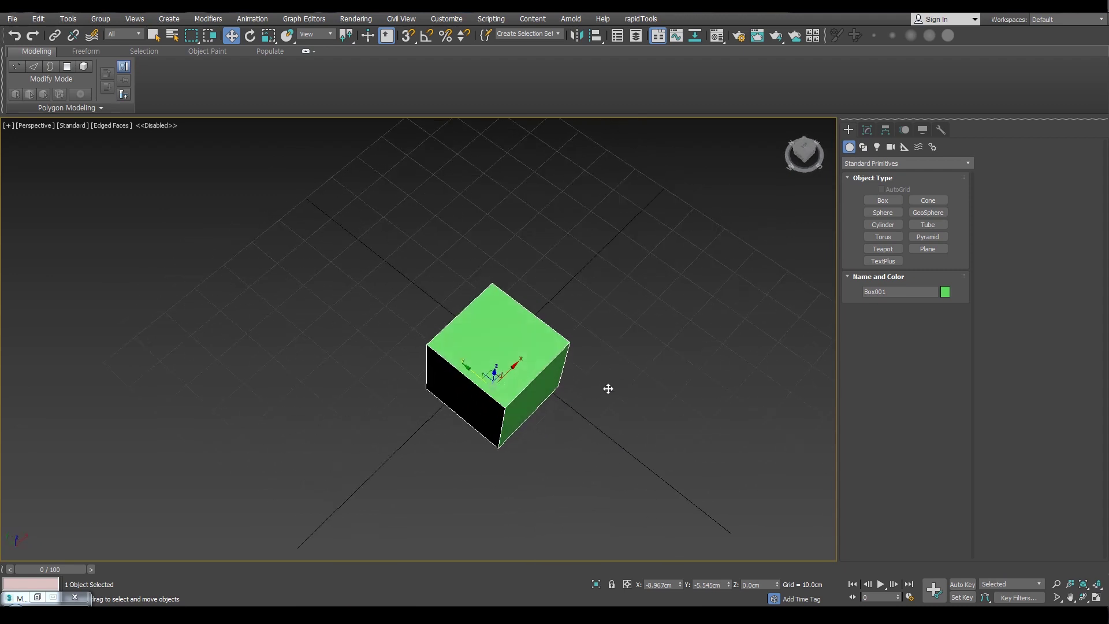
{"action": "right_click", "coordinate": [680, 584]}
{"action": "right_click", "coordinate": [729, 584]}
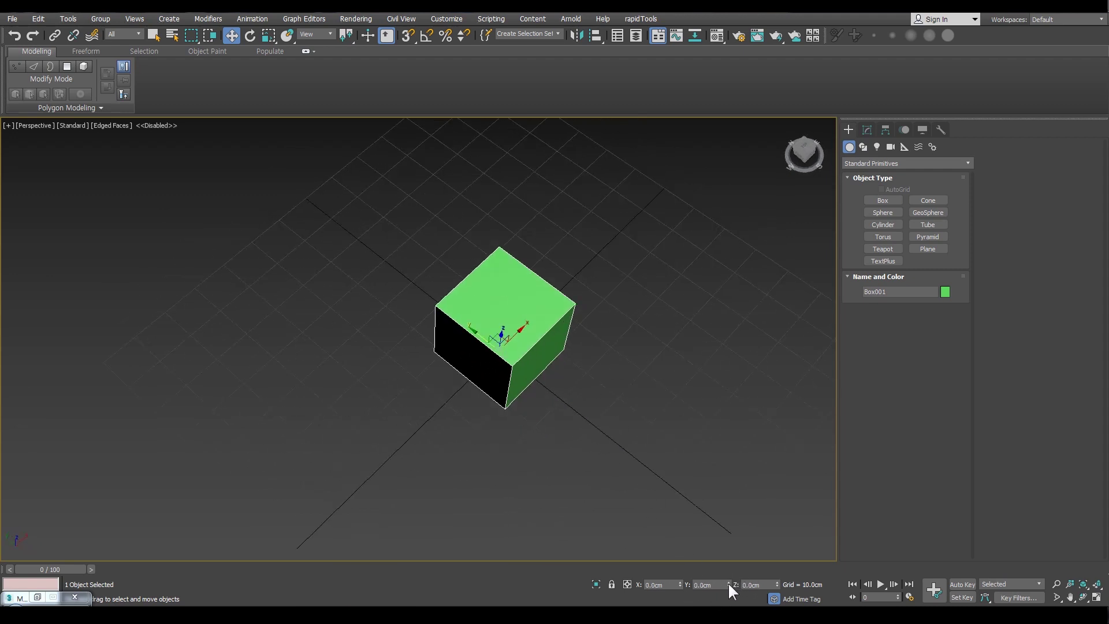
{"action": "middle_click_drag", "start_coordinate": [555, 382], "coordinate": [522, 364], "text": "alt"}
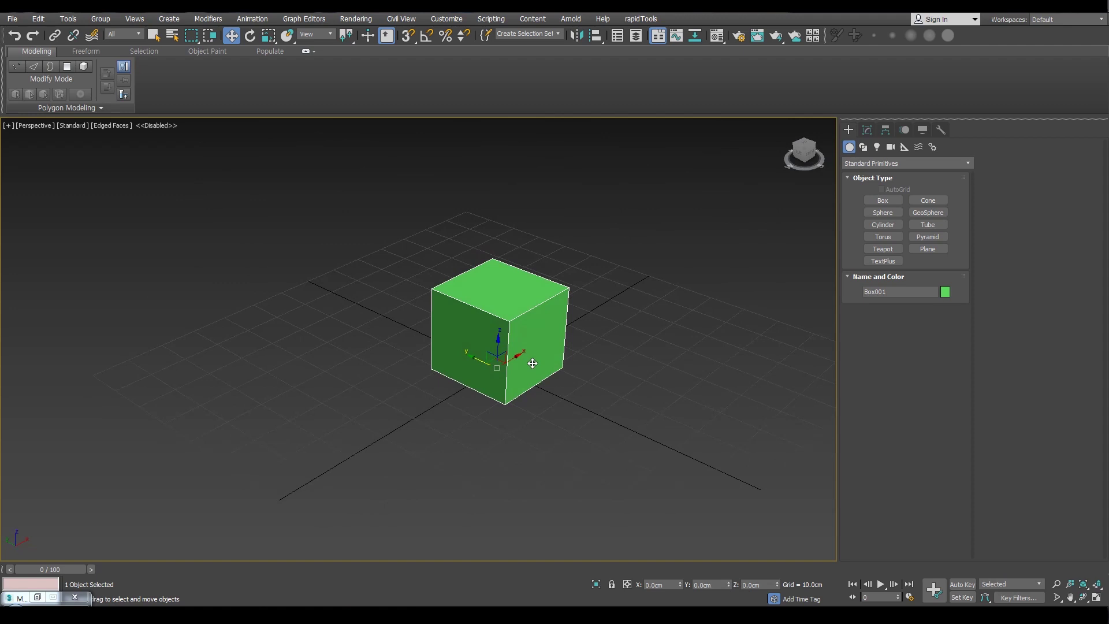
{"action": "middle_click_drag", "start_coordinate": [532, 362], "coordinate": [522, 360], "text": "alt"}
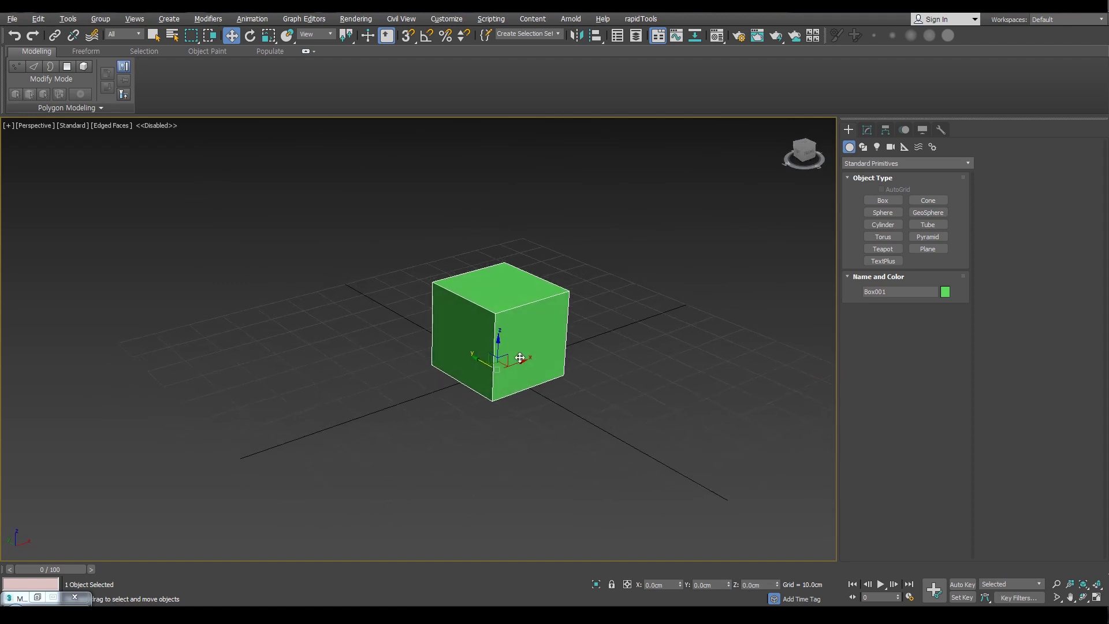
Delete the green box from the scene.
{"action": "middle_click_drag", "start_coordinate": [564, 327], "coordinate": [543, 364], "text": "alt"}
{"action": "scroll", "coordinate": [531, 357], "scroll_direction": "up", "scroll_amount": 3}
{"action": "scroll", "coordinate": [530, 357], "scroll_direction": "down", "scroll_amount": 3}
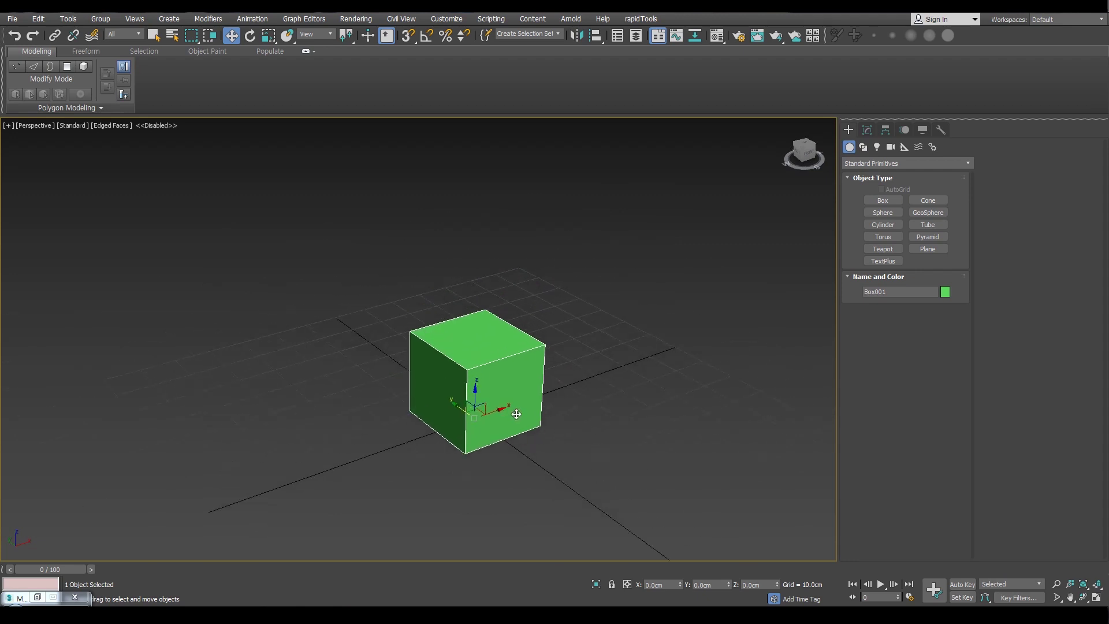
{"action": "middle_click_drag", "start_coordinate": [495, 403], "coordinate": [567, 458]}
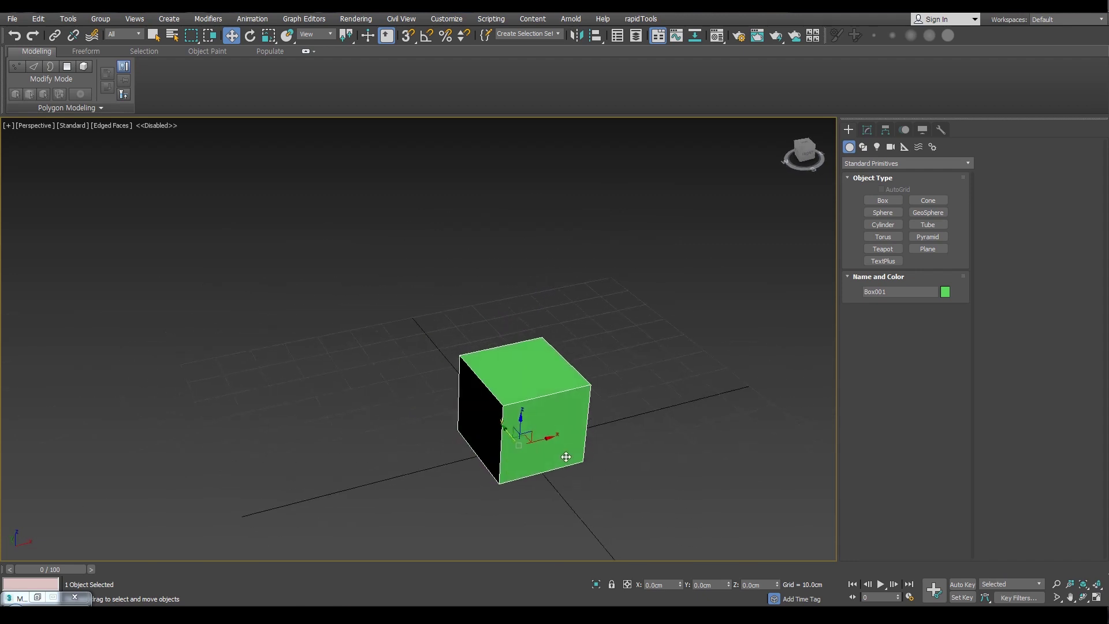
{"action": "key", "text": "Delete"}
Create a box about 28.3 cm long, 26.5 cm wide and 28.5 cm high near the grid's origin.
{"action": "middle_click_drag", "start_coordinate": [542, 397], "coordinate": [581, 346]}
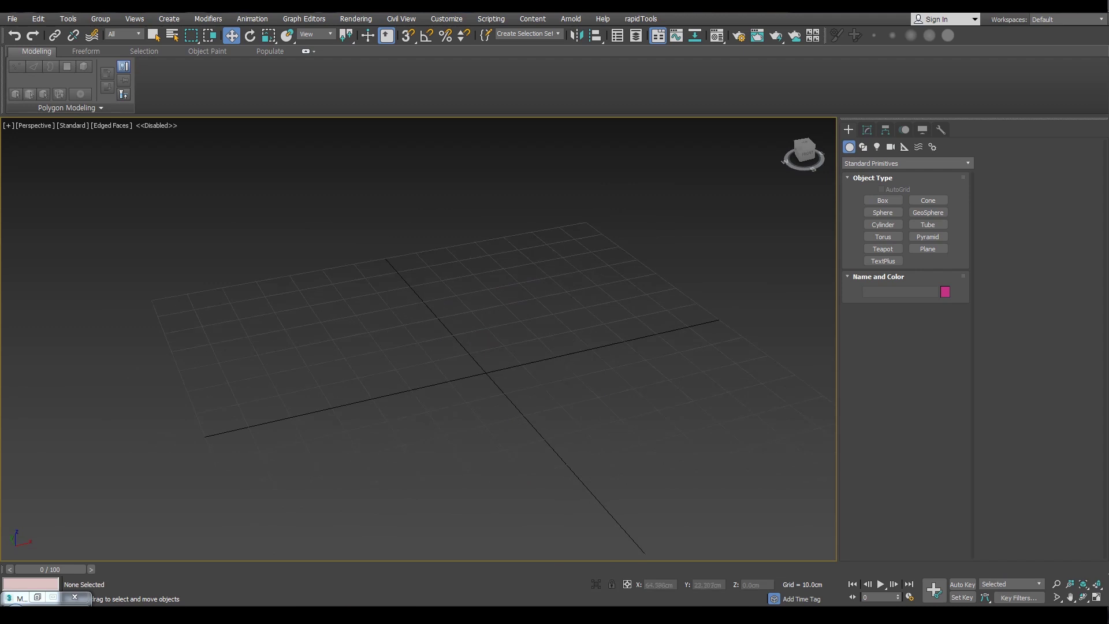
{"action": "middle_click_drag", "start_coordinate": [483, 337], "coordinate": [501, 345]}
{"action": "middle_click_drag", "start_coordinate": [547, 365], "coordinate": [590, 378]}
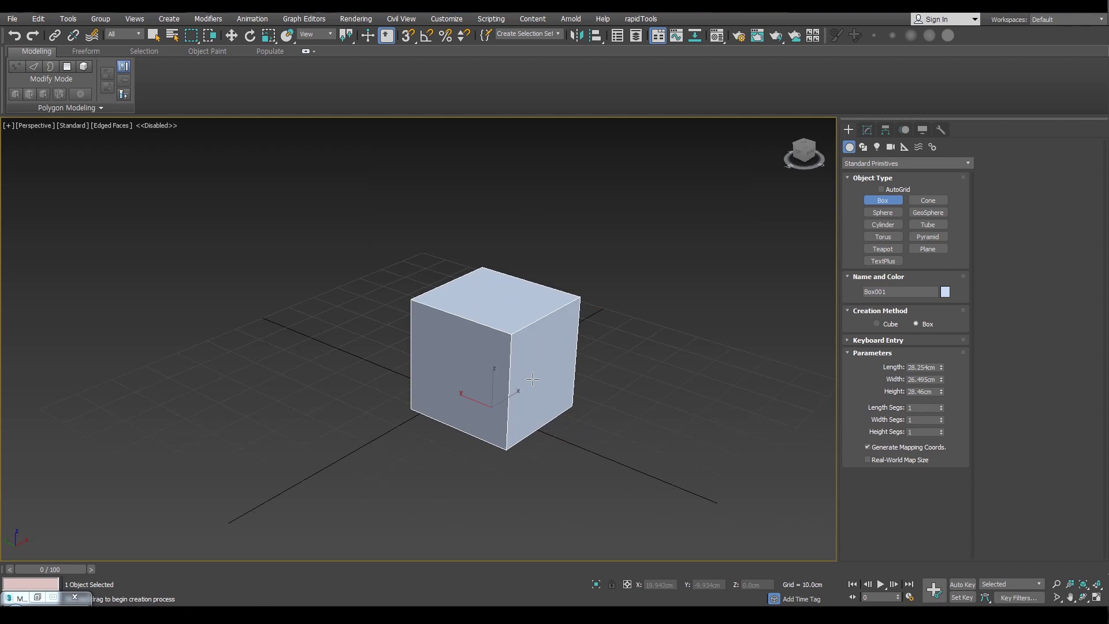
{"action": "key", "text": "w"}
Convert the selected box to an Editable Poly.
{"action": "middle_click_drag", "start_coordinate": [580, 369], "coordinate": [547, 369], "text": "alt"}
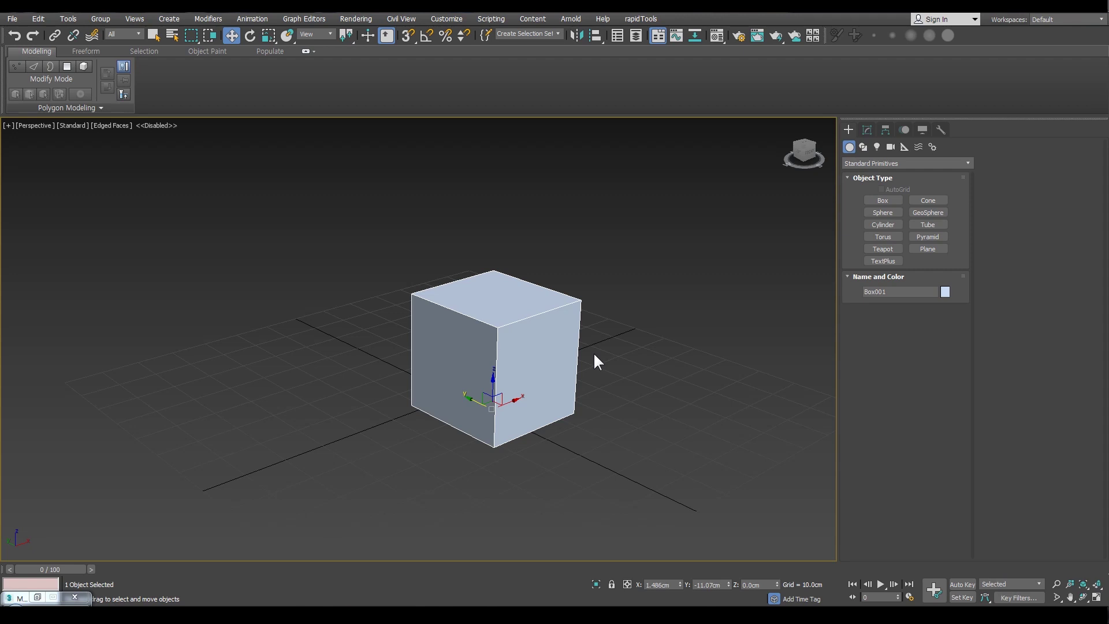
{"action": "middle_click_drag", "start_coordinate": [503, 380], "coordinate": [527, 371]}
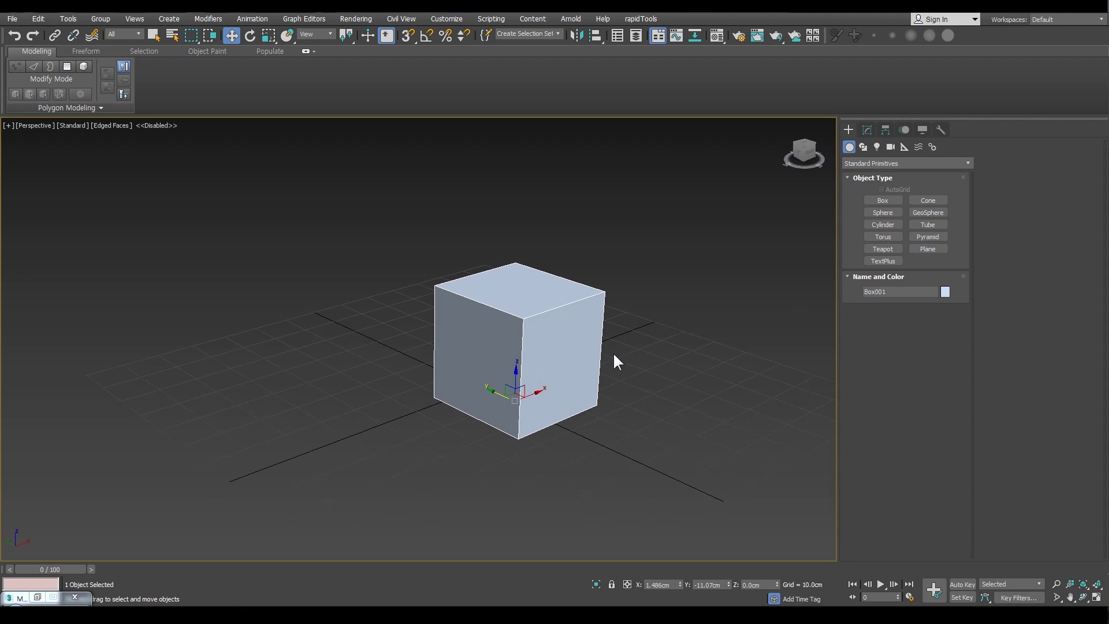
{"action": "middle_click_drag", "start_coordinate": [613, 361], "coordinate": [573, 353], "text": "alt"}
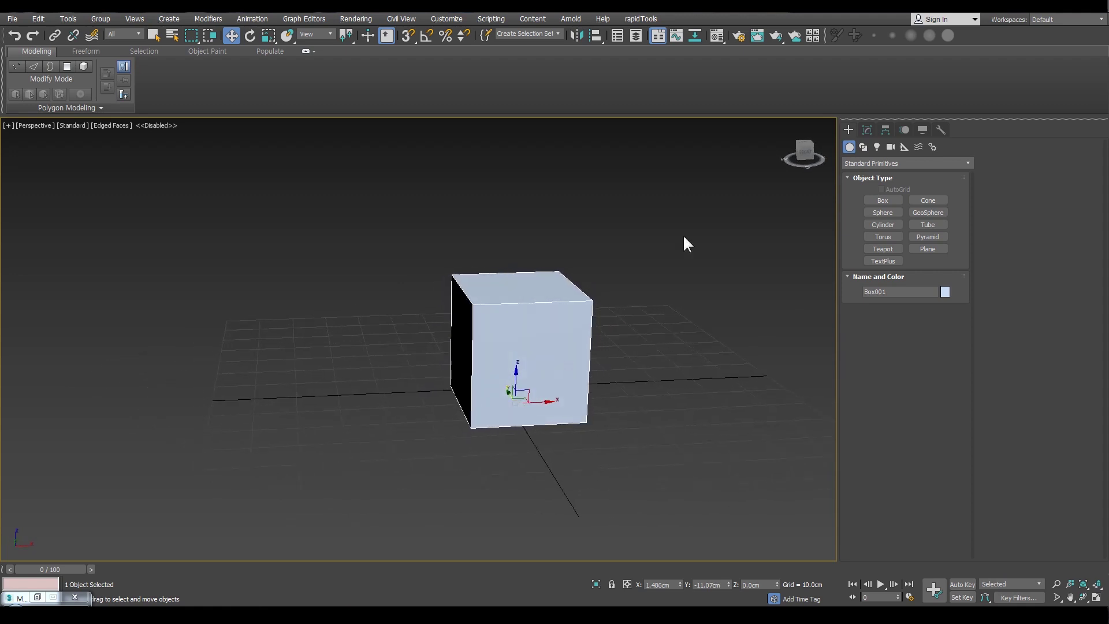
{"action": "left_click", "coordinate": [867, 130]}
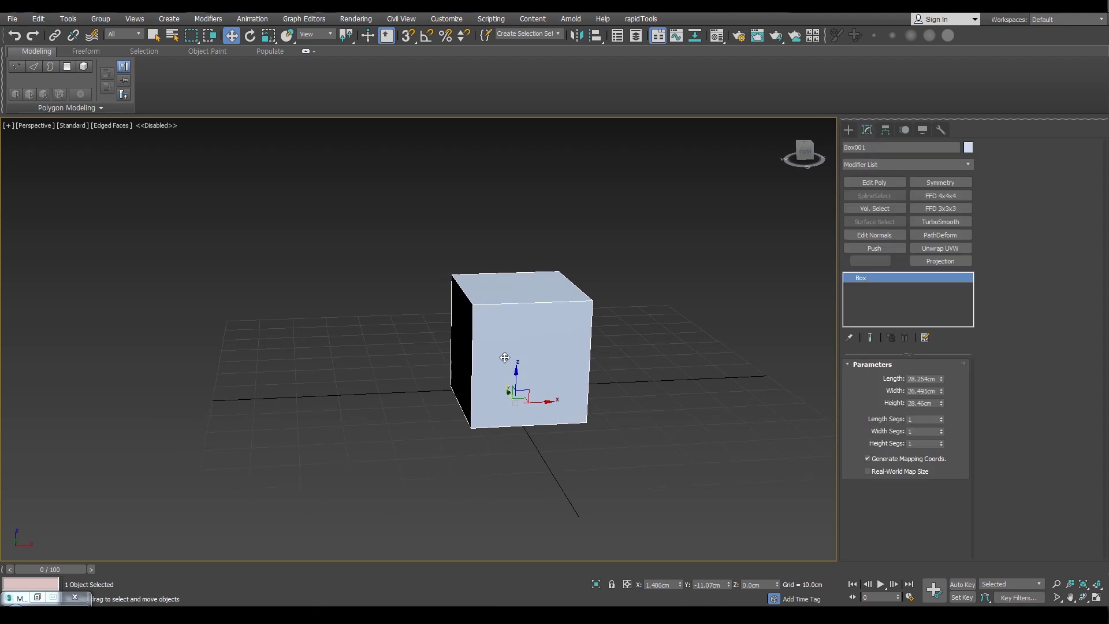
{"action": "middle_click_drag", "start_coordinate": [580, 311], "coordinate": [560, 301]}
{"action": "key", "text": "ctrl+e"}
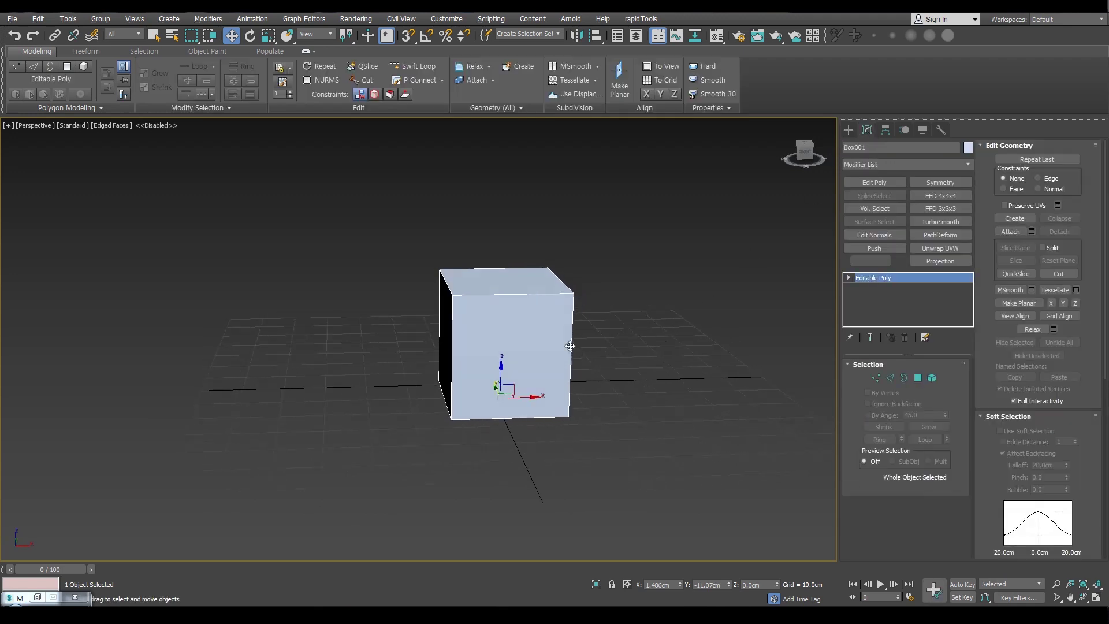
Delete all polygons of the box except the top face and one adjoining side face.
{"action": "middle_click_drag", "start_coordinate": [517, 358], "coordinate": [512, 346], "text": "alt"}
{"action": "middle_click_drag", "start_coordinate": [585, 364], "coordinate": [563, 331], "text": "alt"}
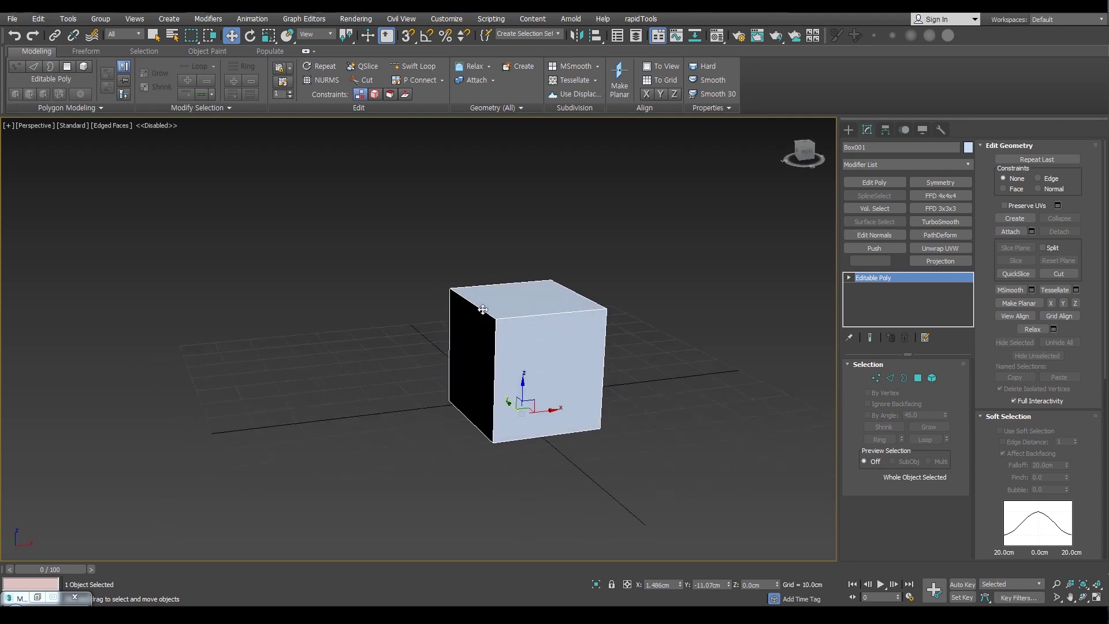
{"action": "mouse_move", "coordinate": [485, 322]}
{"action": "middle_mouse_down", "text": "alt"}
{"action": "mouse_move", "coordinate": [482, 335]}
{"action": "mouse_move", "coordinate": [488, 306]}
{"action": "middle_mouse_up", "text": "alt"}
{"action": "left_click", "coordinate": [918, 377]}
{"action": "left_click_drag", "start_coordinate": [462, 295], "coordinate": [520, 564]}
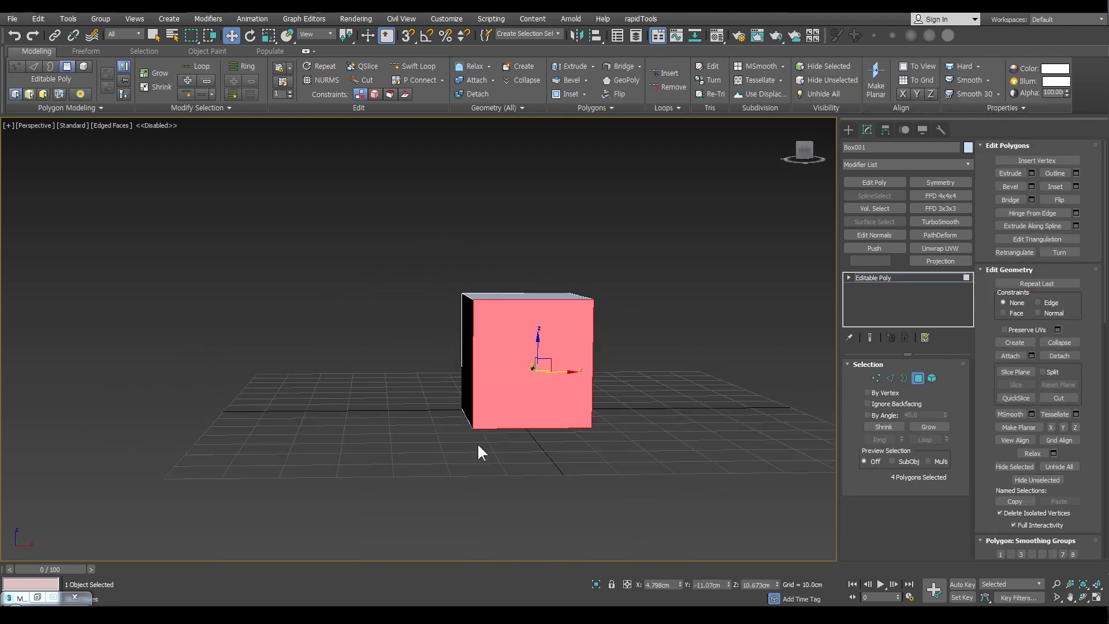
{"action": "middle_click_drag", "start_coordinate": [477, 442], "coordinate": [502, 400], "text": "alt"}
{"action": "left_click", "coordinate": [502, 401]}
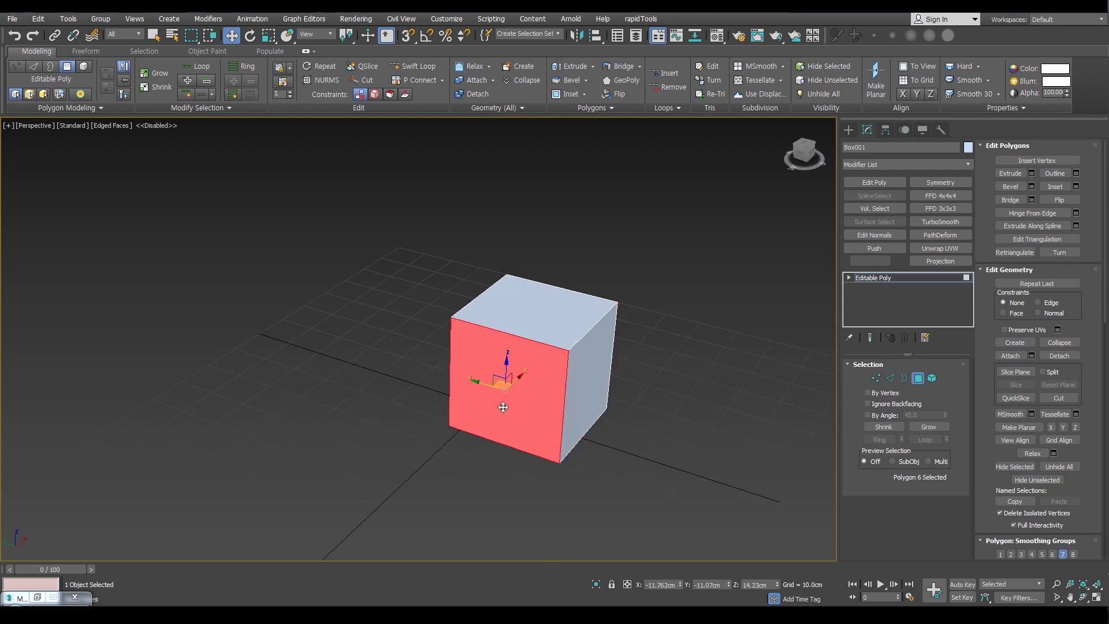
{"action": "left_click", "coordinate": [517, 327], "text": "ctrl"}
{"action": "key", "text": "q"}
{"action": "left_click", "coordinate": [512, 518]}
{"action": "left_click", "coordinate": [512, 404]}
{"action": "left_click", "coordinate": [531, 320], "text": "ctrl"}
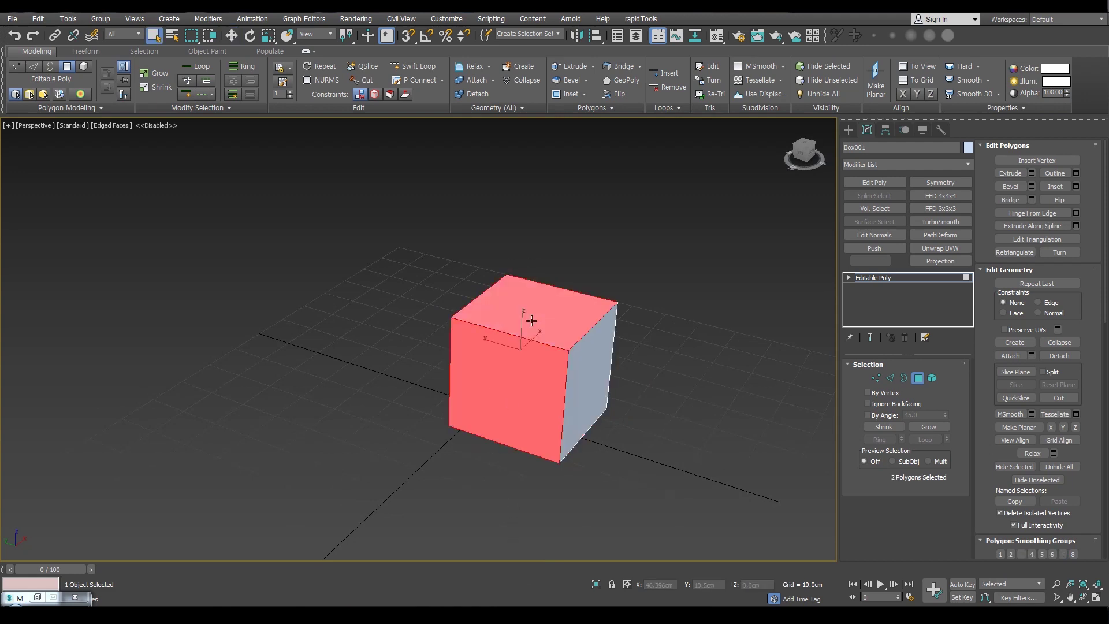
{"action": "key", "text": "ctrl+i"}
{"action": "key", "text": "Delete"}
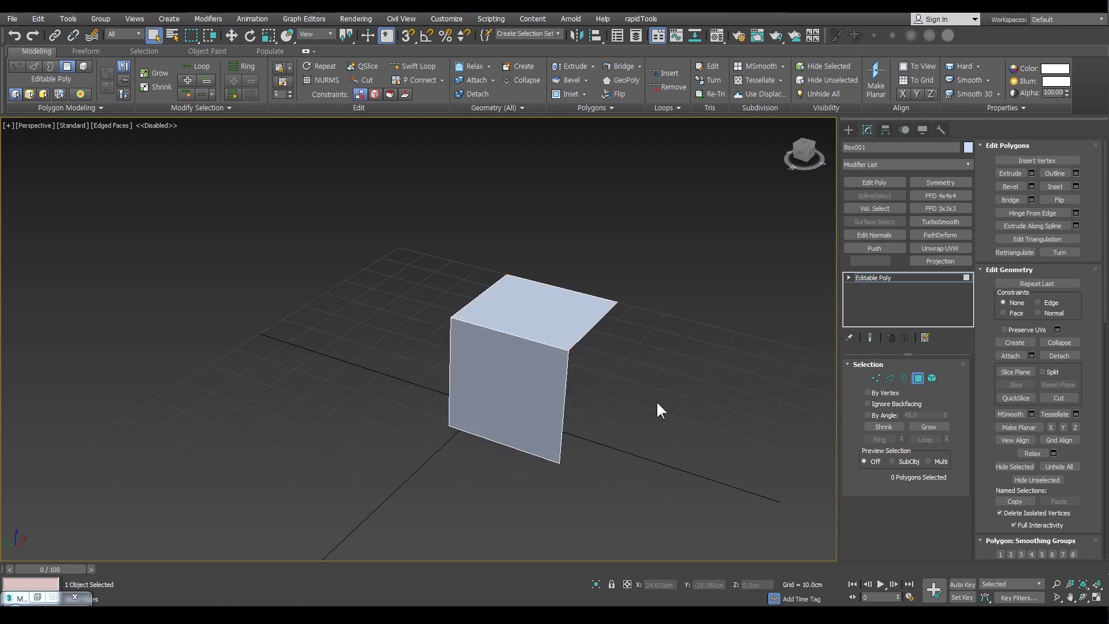
Examine the edge shared by the top and side faces at edge level and return to whole-object level.
{"action": "key", "text": "2"}
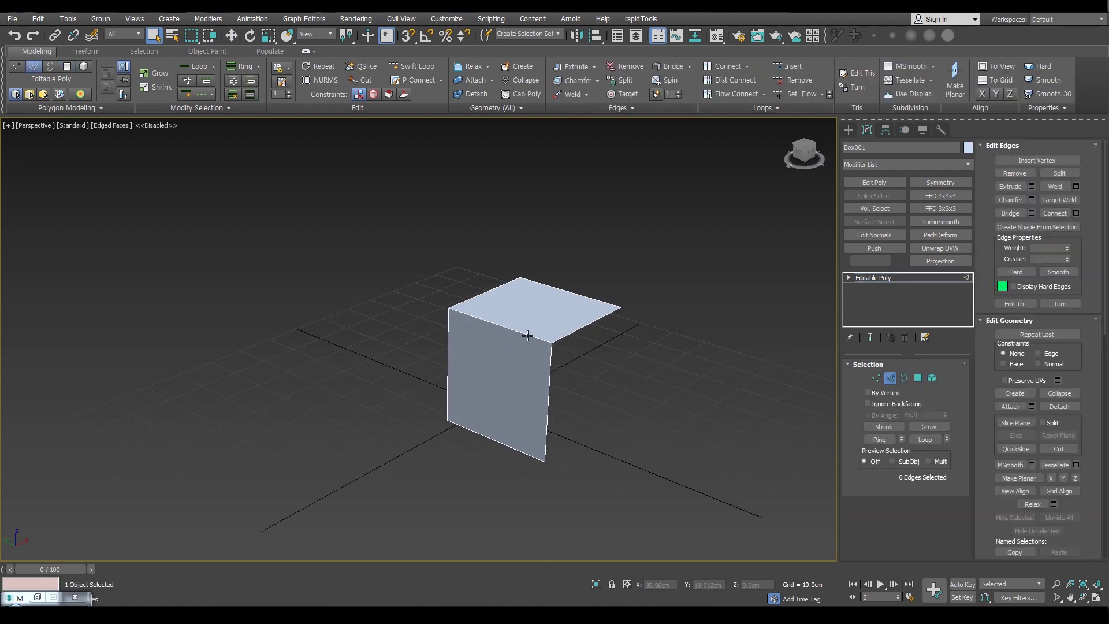
{"action": "left_click", "coordinate": [521, 334]}
{"action": "scroll", "coordinate": [498, 341], "scroll_direction": "up", "scroll_amount": 3}
{"action": "middle_click_drag", "start_coordinate": [521, 342], "coordinate": [735, 354], "text": "alt"}
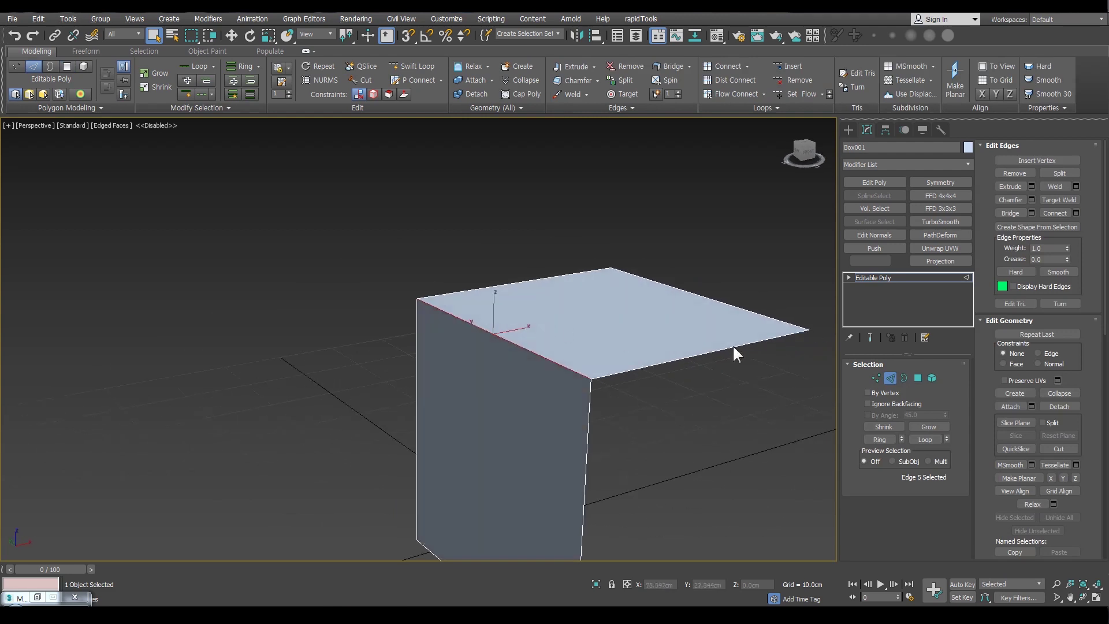
{"action": "left_click", "coordinate": [890, 377]}
{"action": "middle_click_drag", "start_coordinate": [488, 361], "coordinate": [571, 324], "text": "alt"}
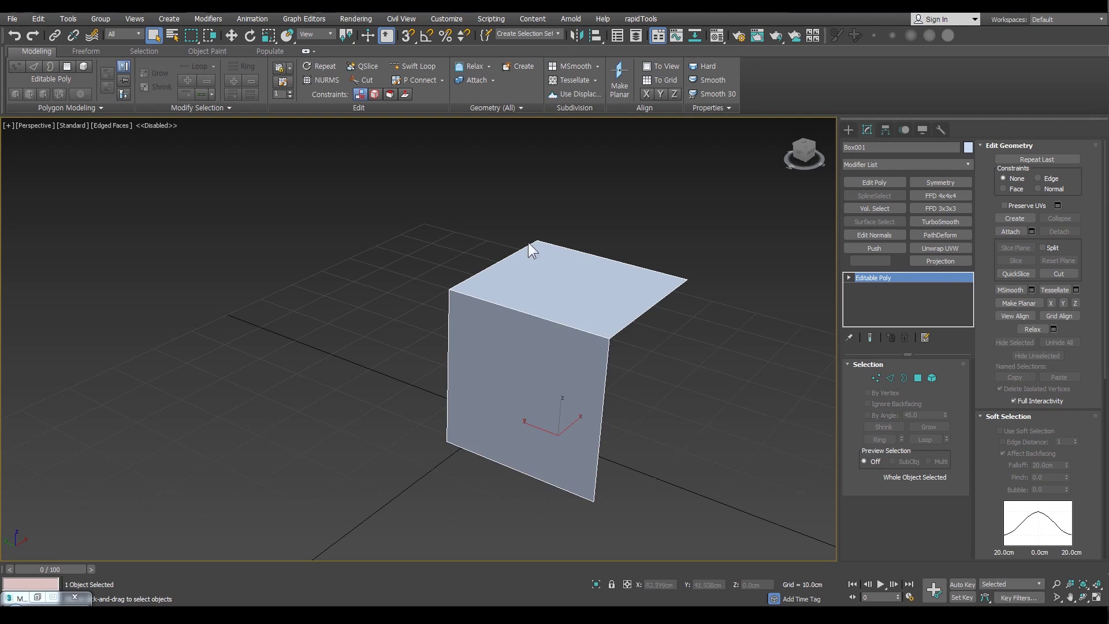
{"action": "middle_click_drag", "start_coordinate": [602, 377], "coordinate": [580, 333], "text": "alt"}
{"action": "scroll", "coordinate": [588, 338], "scroll_direction": "down", "scroll_amount": 5}
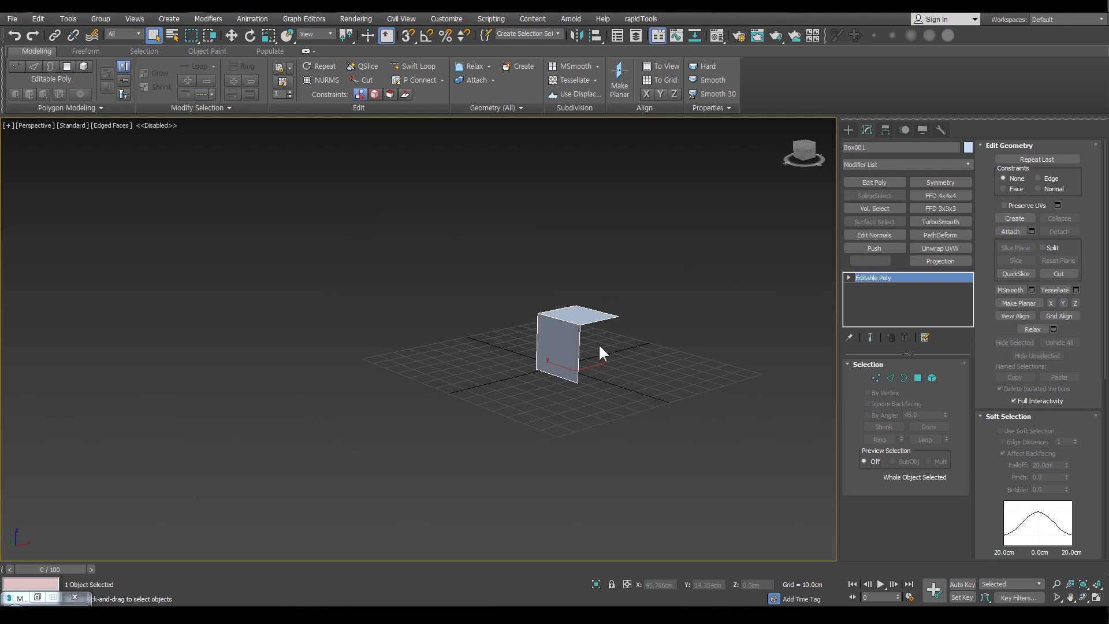
{"action": "scroll", "coordinate": [599, 343], "scroll_direction": "up", "scroll_amount": 8}
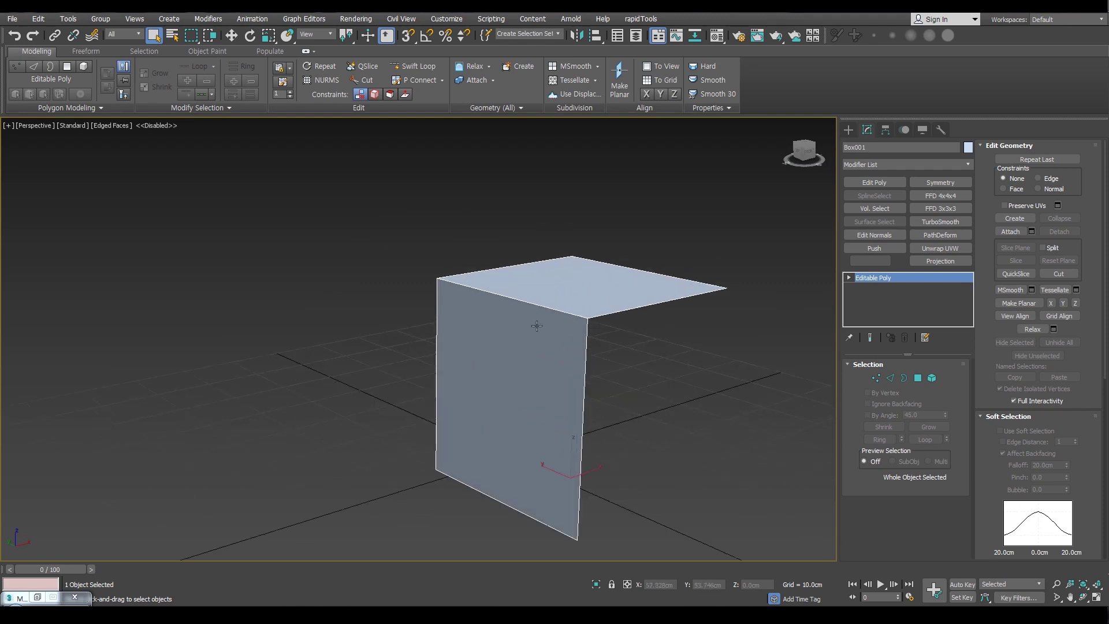
{"action": "scroll", "coordinate": [537, 326], "scroll_direction": "down", "scroll_amount": 4}
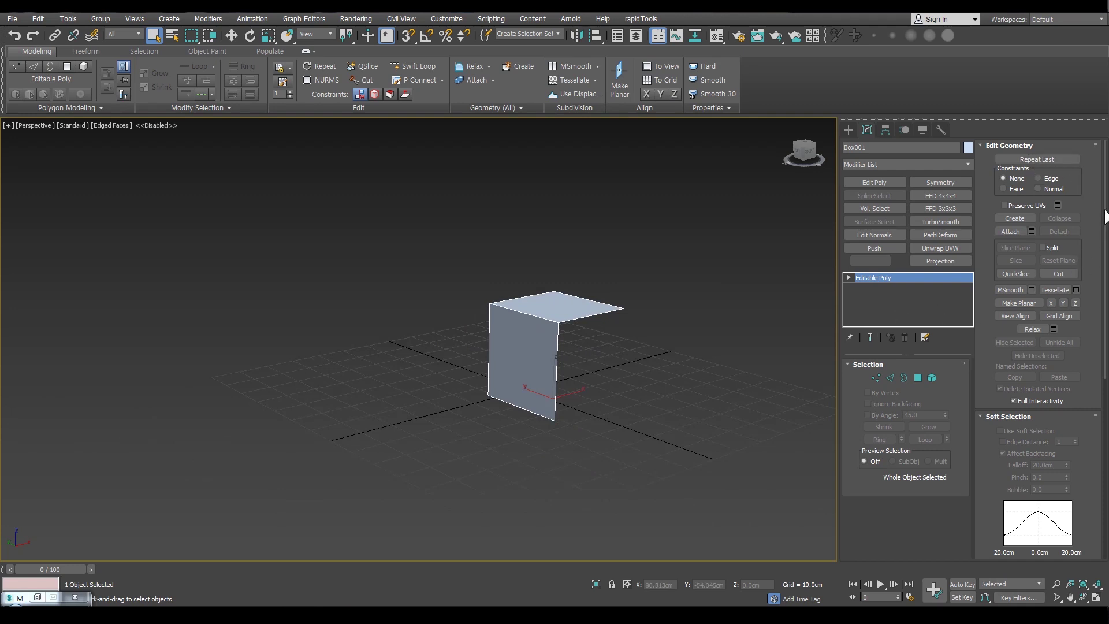
Collapse the Soft Selection settings of the Editable Poly.
{"action": "scroll", "coordinate": [1089, 202], "scroll_direction": "down", "scroll_amount": 5}
{"action": "scroll", "coordinate": [979, 352], "scroll_direction": "up", "scroll_amount": 5}
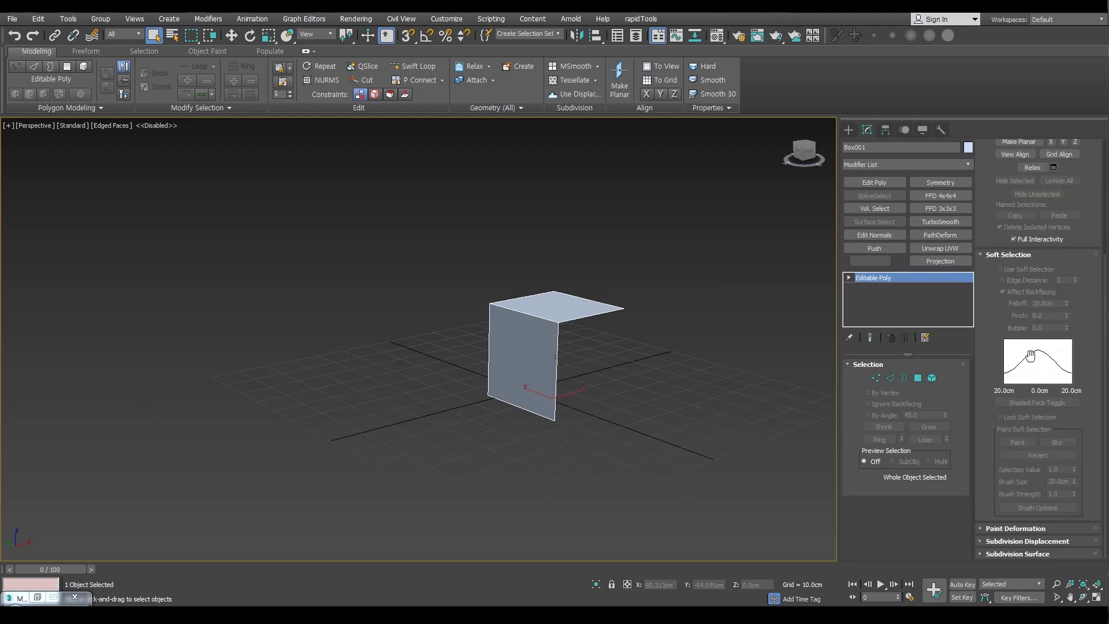
{"action": "left_click", "coordinate": [984, 305]}
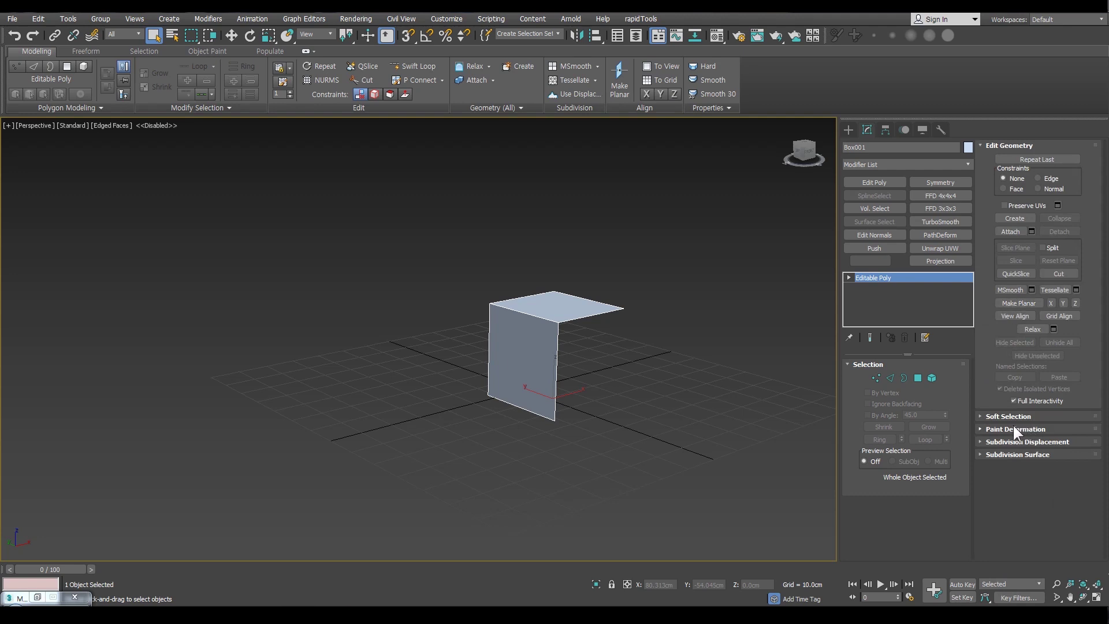
Select both remaining polygons and switch to element-level editing with the smoothing group settings in view.
{"action": "left_click", "coordinate": [917, 373]}
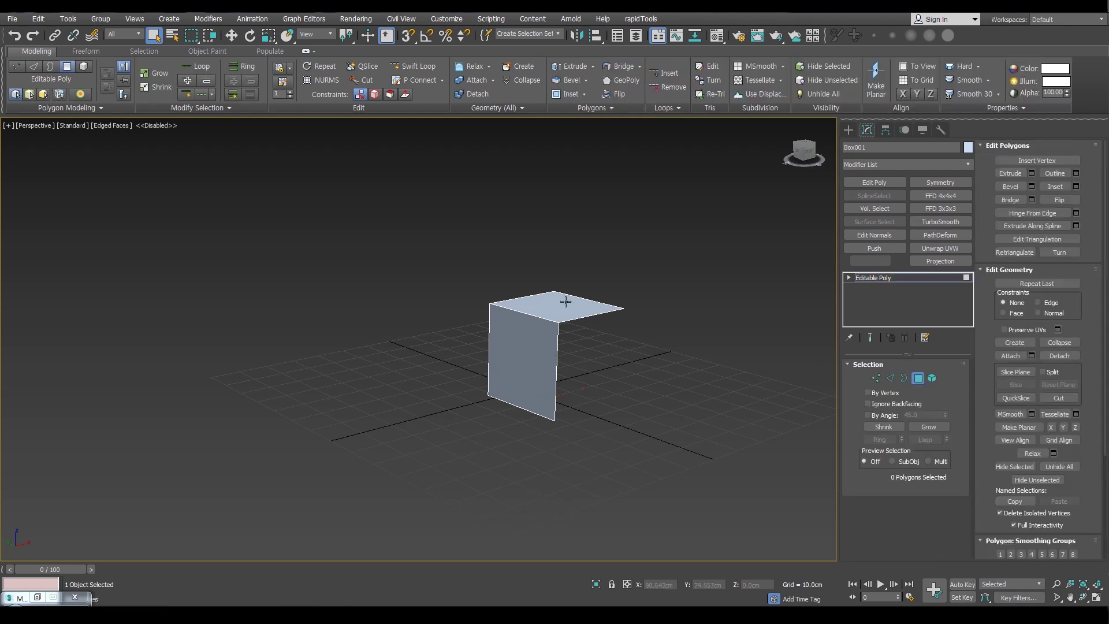
{"action": "key", "text": "ctrl+a"}
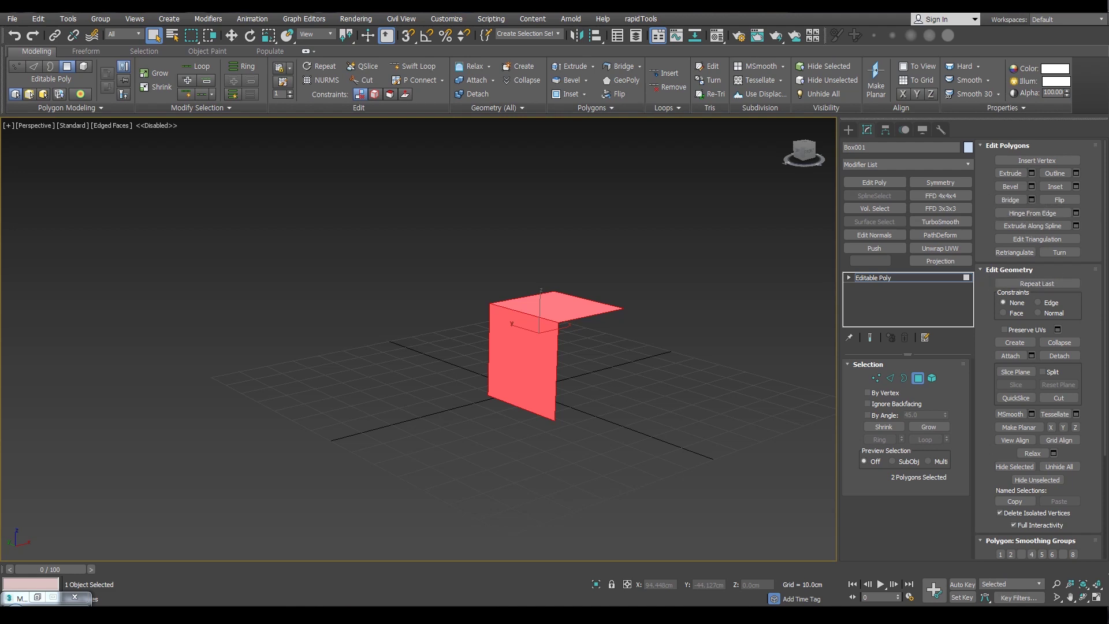
{"action": "scroll", "coordinate": [1103, 277], "scroll_direction": "down", "scroll_amount": 1}
{"action": "left_click_drag", "start_coordinate": [1104, 288], "coordinate": [1104, 265]}
{"action": "left_click", "coordinate": [931, 378]}
{"action": "middle_click_drag", "start_coordinate": [597, 275], "coordinate": [576, 319], "text": "alt"}
{"action": "scroll", "coordinate": [576, 319], "scroll_direction": "up", "scroll_amount": 4}
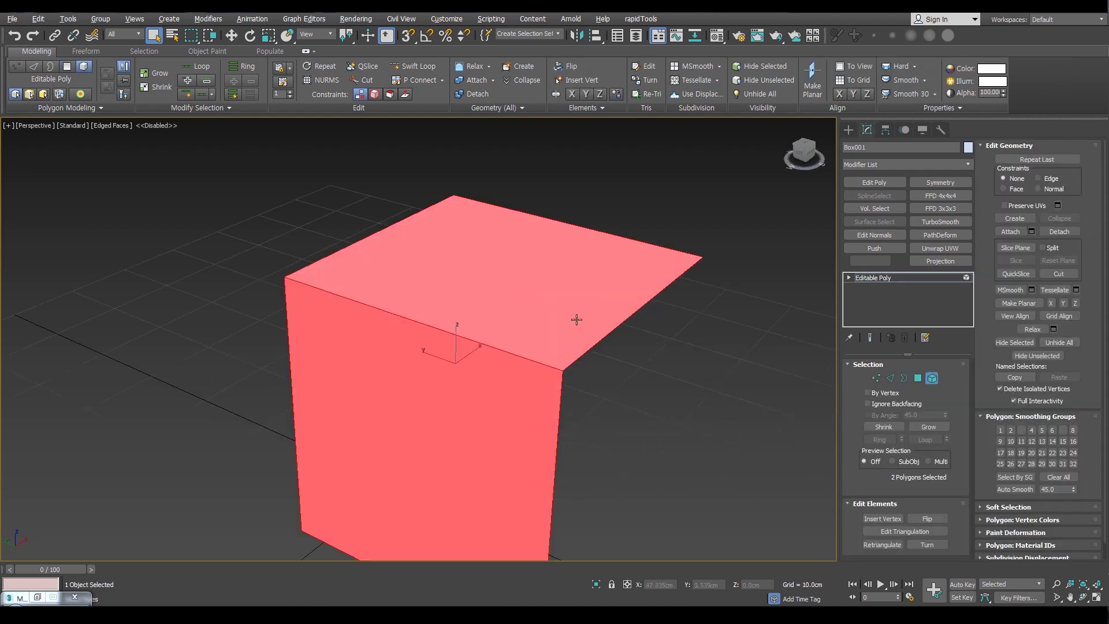
Examine the shared edge of the top and side faces at edge level and return to whole-object level.
{"action": "middle_click_drag", "start_coordinate": [501, 342], "coordinate": [498, 292], "text": "alt"}
{"action": "middle_click_drag", "start_coordinate": [579, 361], "coordinate": [556, 358], "text": "alt"}
{"action": "scroll", "coordinate": [594, 404], "scroll_direction": "down", "scroll_amount": 4}
{"action": "left_click", "coordinate": [890, 378]}
{"action": "scroll", "coordinate": [580, 369], "scroll_direction": "up", "scroll_amount": 4}
{"action": "left_click", "coordinate": [646, 448]}
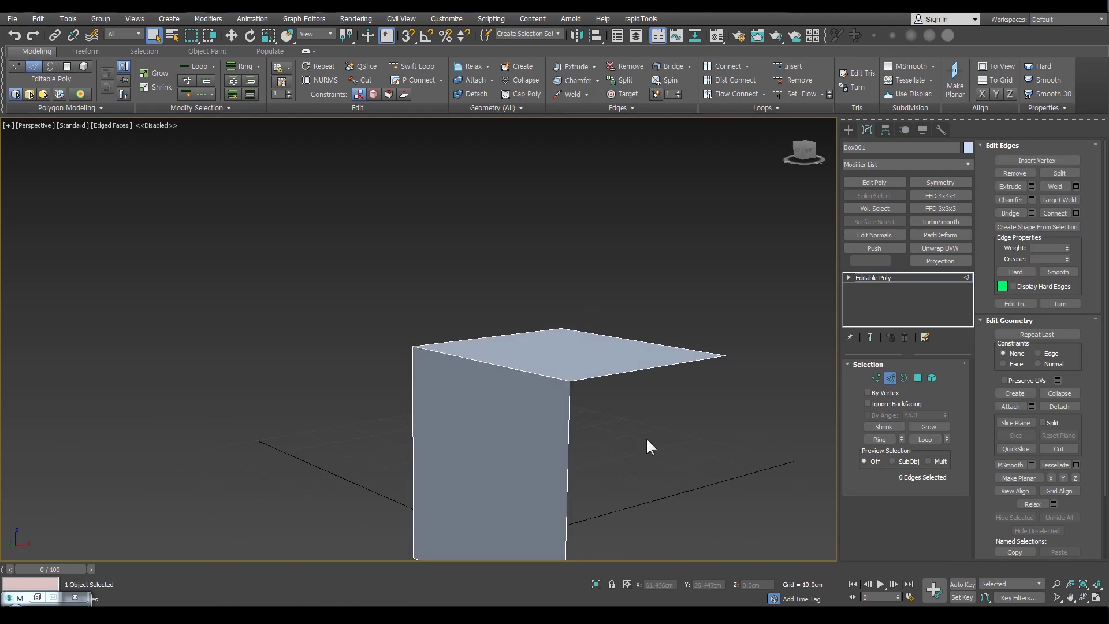
{"action": "scroll", "coordinate": [598, 361], "scroll_direction": "down", "scroll_amount": 4}
{"action": "middle_click_drag", "start_coordinate": [767, 354], "coordinate": [673, 378], "text": "alt"}
{"action": "scroll", "coordinate": [586, 279], "scroll_direction": "up", "scroll_amount": 4}
{"action": "middle_click_drag", "start_coordinate": [465, 390], "coordinate": [477, 350], "text": "alt"}
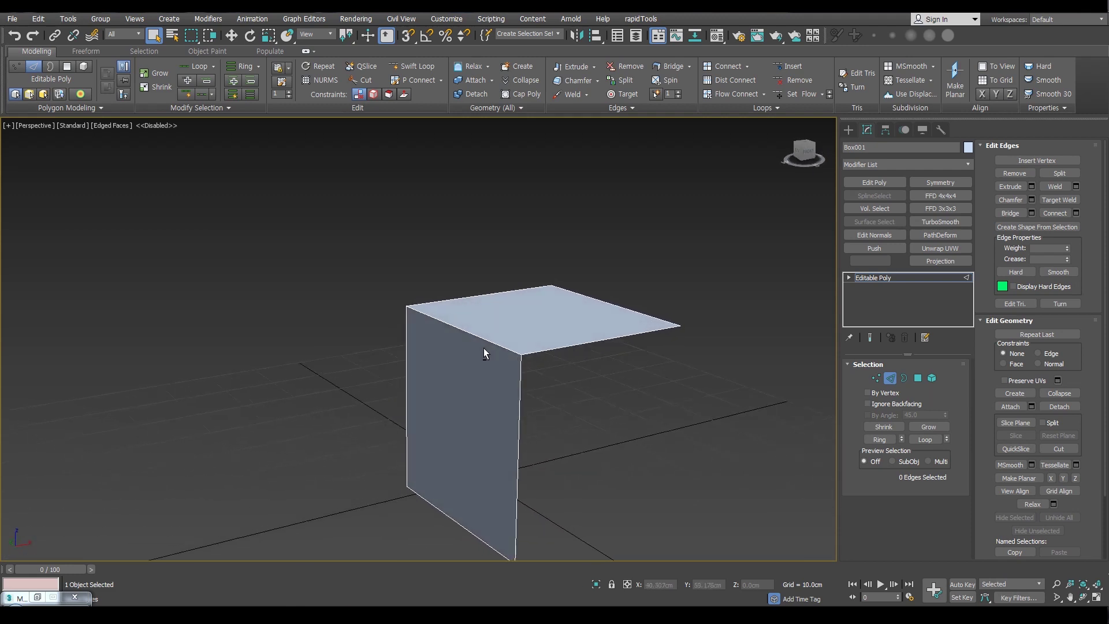
{"action": "middle_click_drag", "start_coordinate": [475, 384], "coordinate": [495, 393], "text": "alt"}
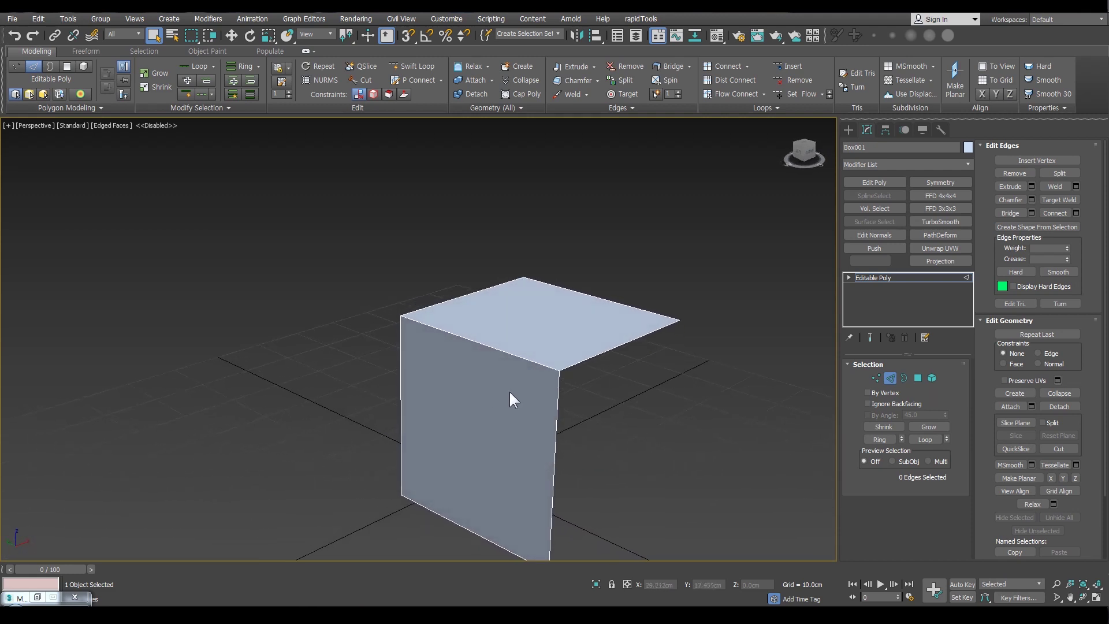
{"action": "left_click", "coordinate": [894, 381]}
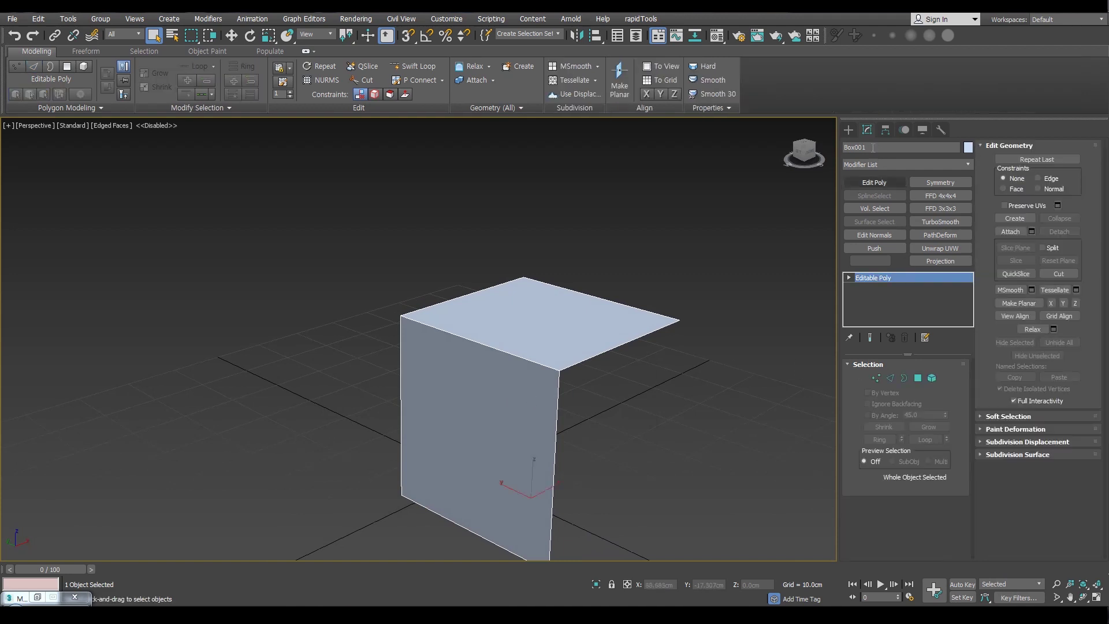
Assign both selected polygons to smoothing group 1 at polygon level and clear the selection.
{"action": "left_click", "coordinate": [917, 379]}
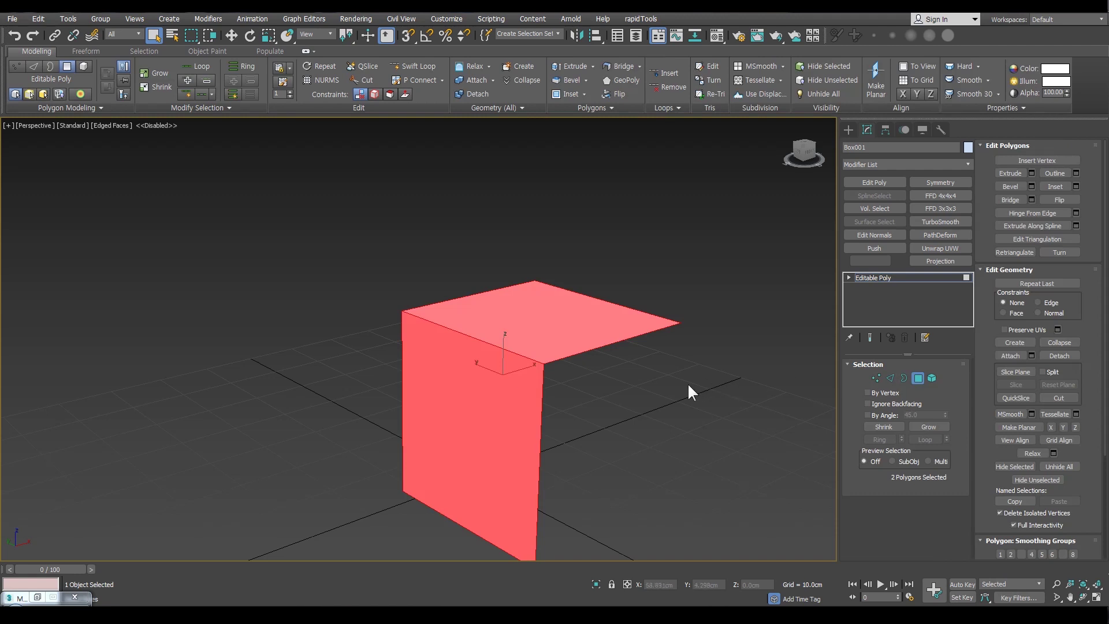
{"action": "middle_click_drag", "start_coordinate": [540, 380], "coordinate": [682, 407]}
{"action": "middle_click_drag", "start_coordinate": [614, 391], "coordinate": [651, 404]}
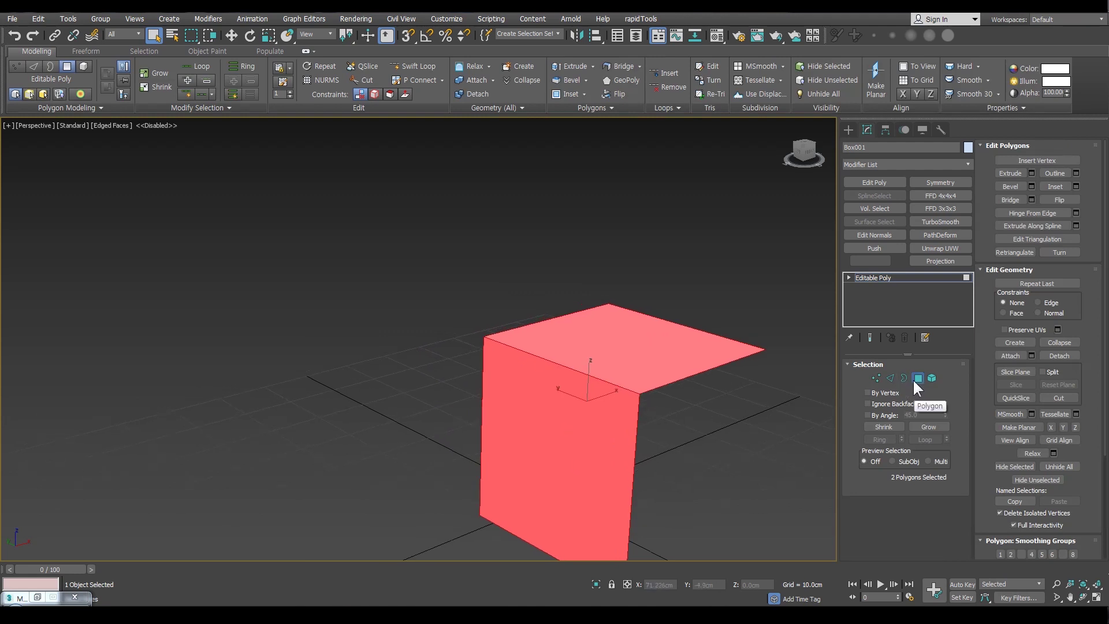
{"action": "middle_click_drag", "start_coordinate": [641, 398], "coordinate": [612, 351], "text": "alt"}
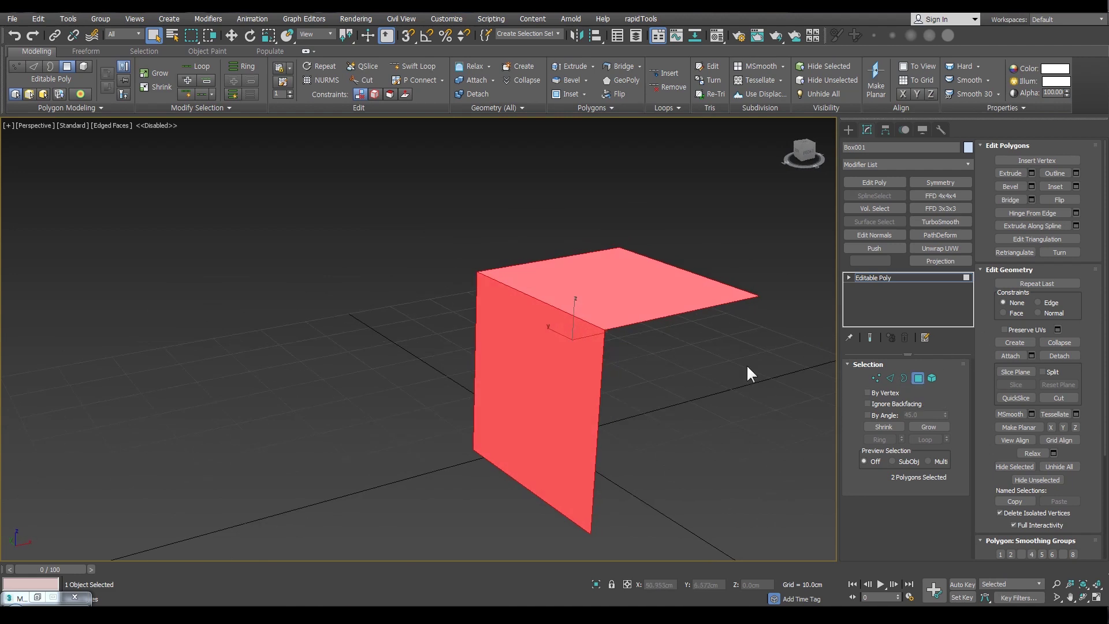
{"action": "middle_click_drag", "start_coordinate": [682, 379], "coordinate": [663, 381], "text": "alt"}
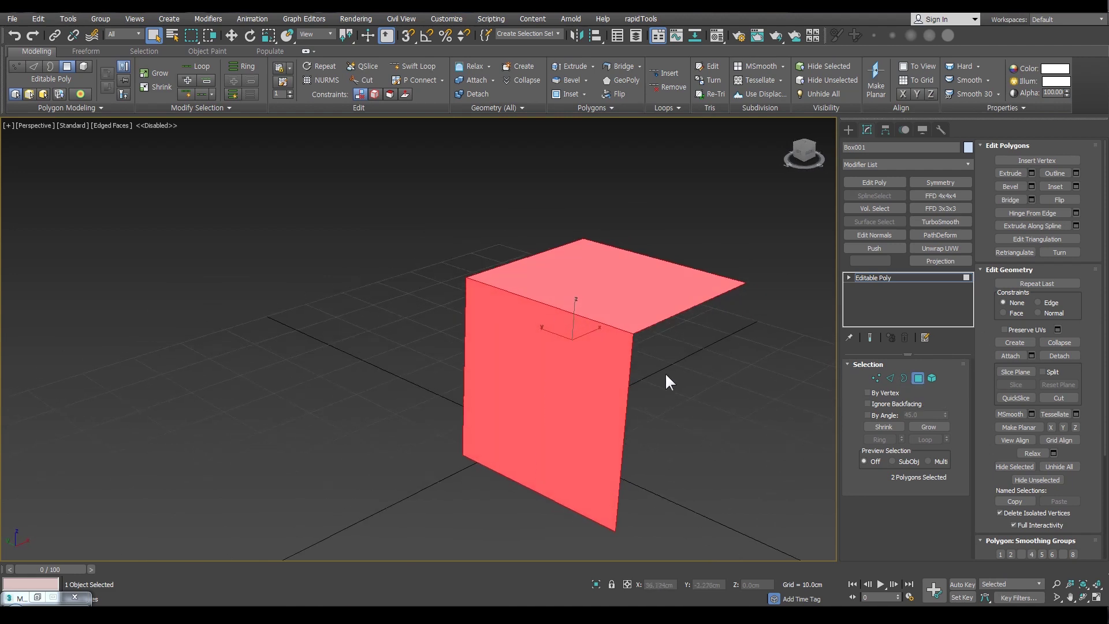
{"action": "scroll", "coordinate": [1058, 456], "scroll_direction": "down", "scroll_amount": 5}
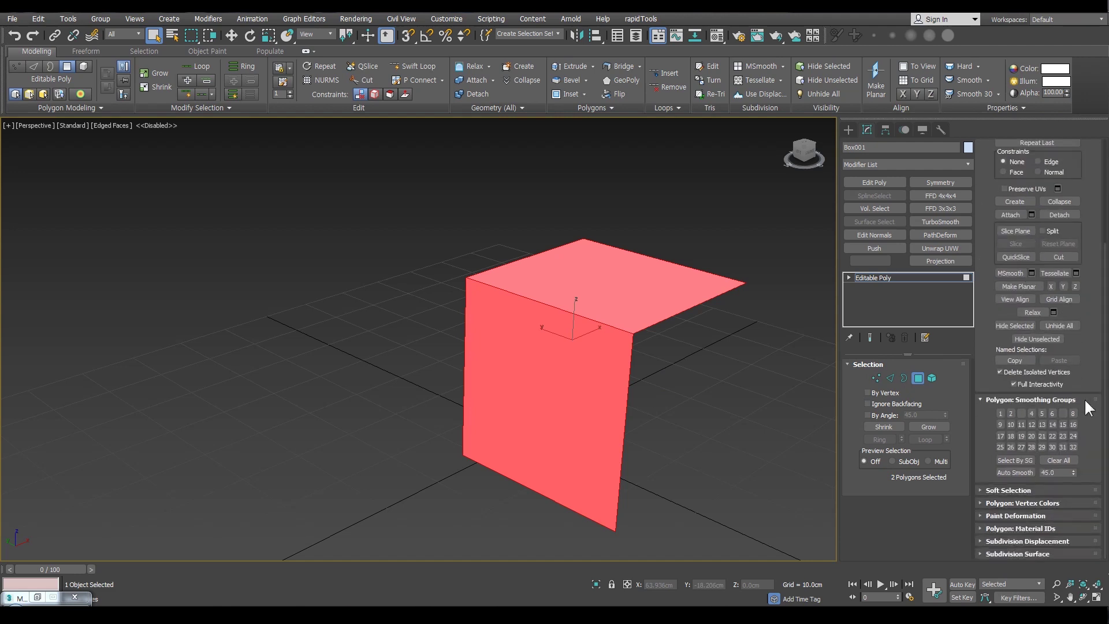
{"action": "left_click", "coordinate": [687, 327]}
Examine the shading across the edge shared by the top and side faces from several angles.
{"action": "middle_click_drag", "start_coordinate": [649, 431], "coordinate": [601, 400], "text": "alt"}
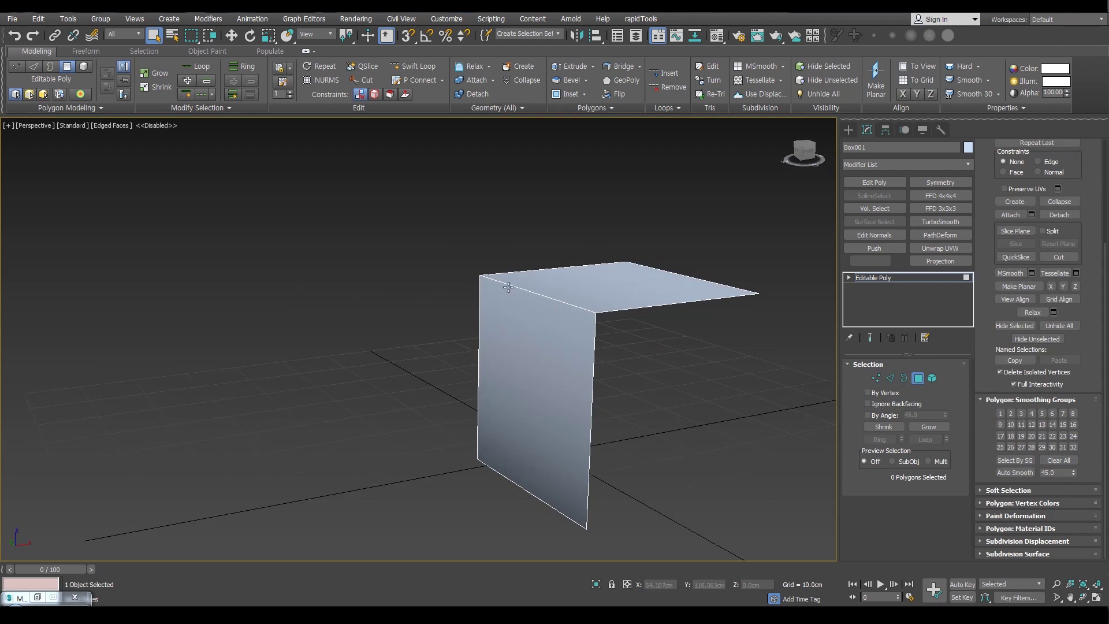
{"action": "middle_click_drag", "start_coordinate": [570, 301], "coordinate": [515, 361], "text": "alt"}
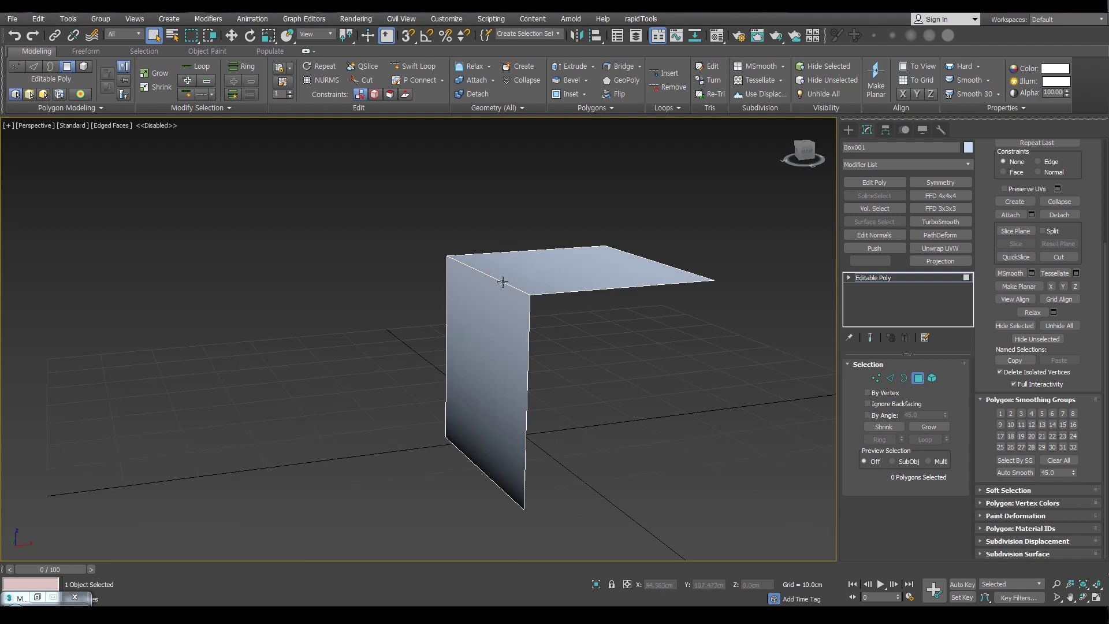
{"action": "middle_click_drag", "start_coordinate": [502, 281], "coordinate": [428, 520], "text": "alt"}
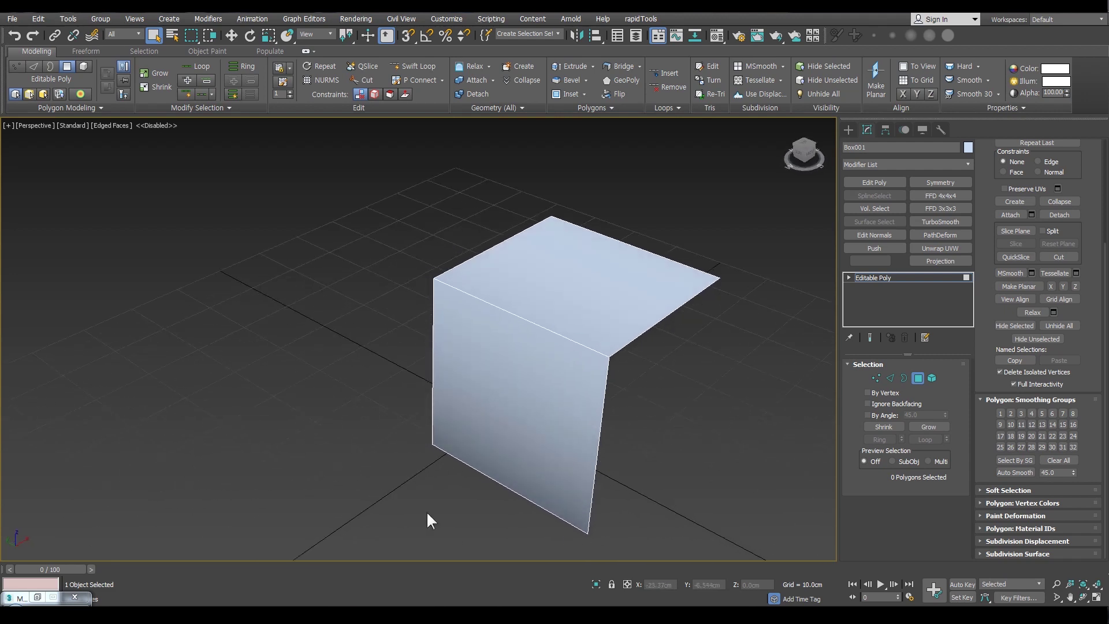
{"action": "middle_click_drag", "start_coordinate": [431, 475], "coordinate": [471, 516], "text": "alt"}
{"action": "middle_click_drag", "start_coordinate": [470, 470], "coordinate": [578, 329], "text": "alt"}
Assign the grey 01 - Default material to the two-face object, check its diffuse color and put the material editor away.
{"action": "key", "text": "m"}
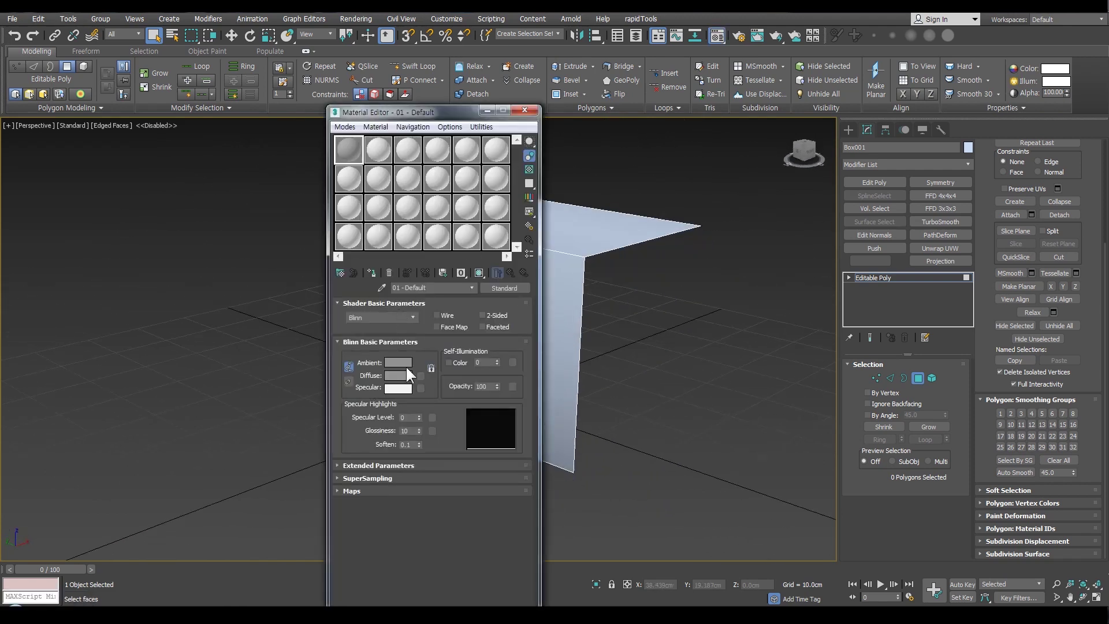
{"action": "left_click", "coordinate": [372, 275]}
{"action": "left_click", "coordinate": [403, 376]}
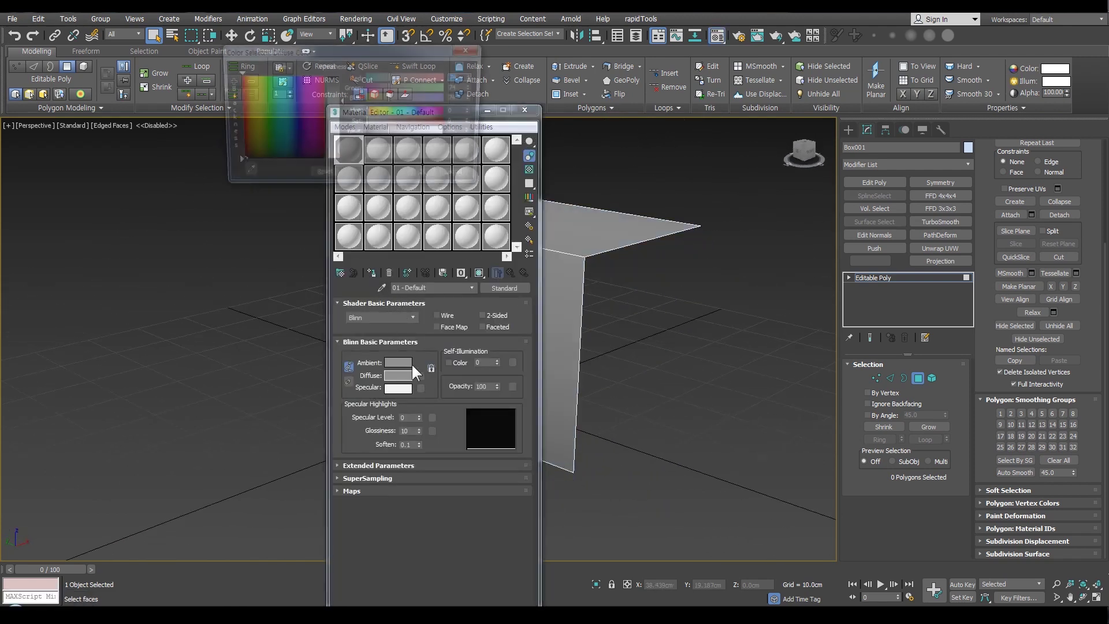
{"action": "left_click_drag", "start_coordinate": [337, 114], "coordinate": [337, 99]}
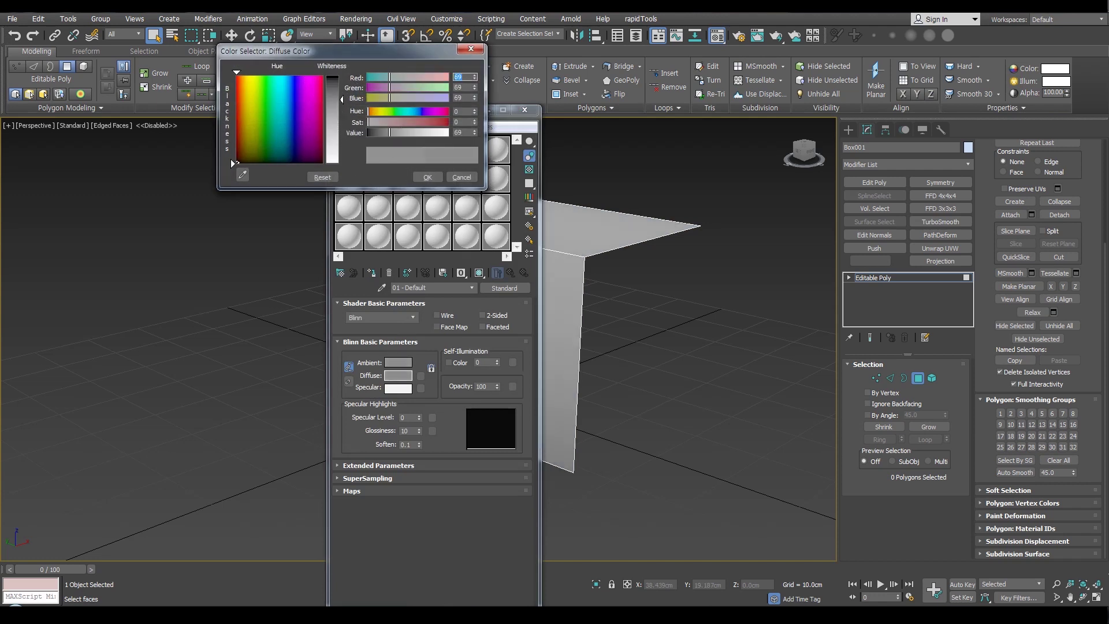
{"action": "left_click", "coordinate": [426, 178]}
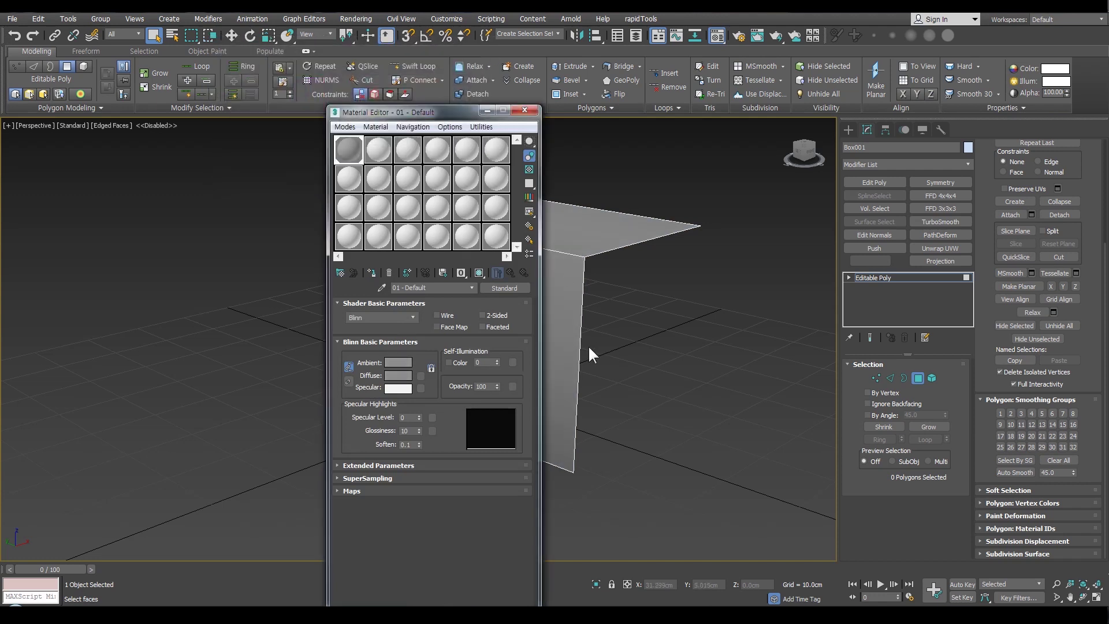
{"action": "left_click", "coordinate": [489, 110]}
Inspect how the grey material shades the top and side faces around their shared edge.
{"action": "middle_click_drag", "start_coordinate": [599, 310], "coordinate": [614, 322], "text": "alt"}
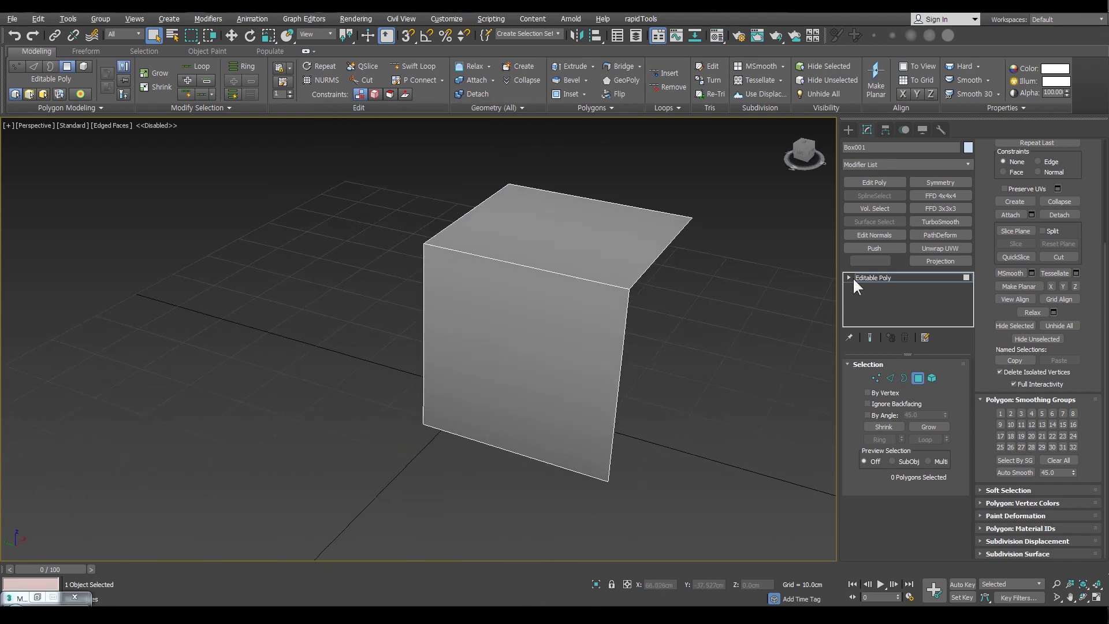
{"action": "middle_click_drag", "start_coordinate": [409, 393], "coordinate": [420, 348], "text": "alt"}
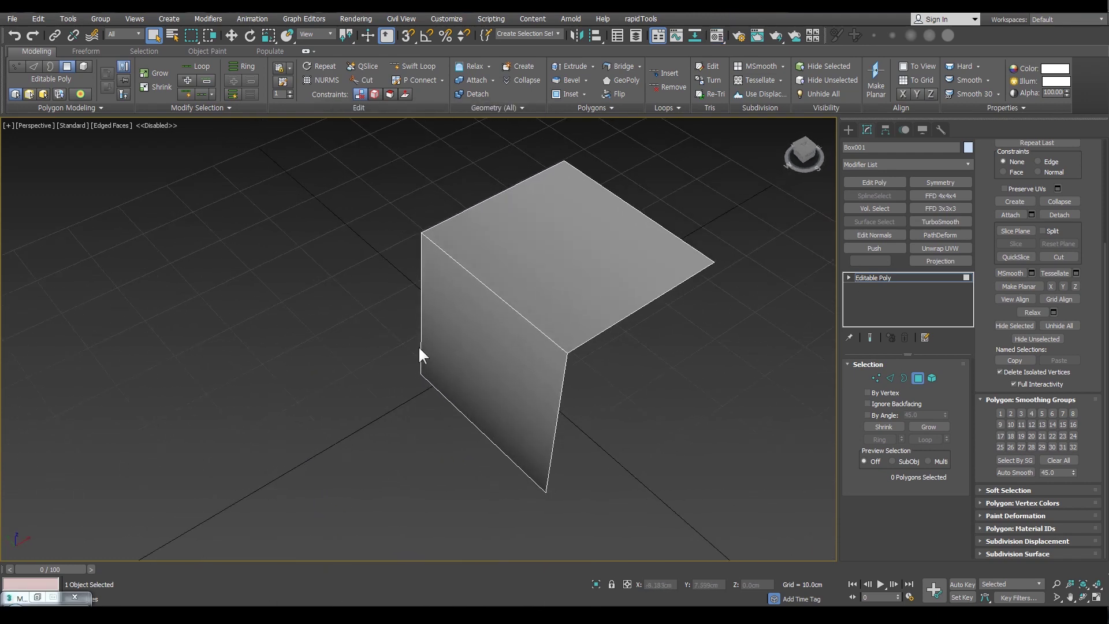
{"action": "middle_click_drag", "start_coordinate": [497, 410], "coordinate": [557, 354], "text": "alt"}
{"action": "middle_click_drag", "start_coordinate": [661, 362], "coordinate": [543, 377], "text": "alt"}
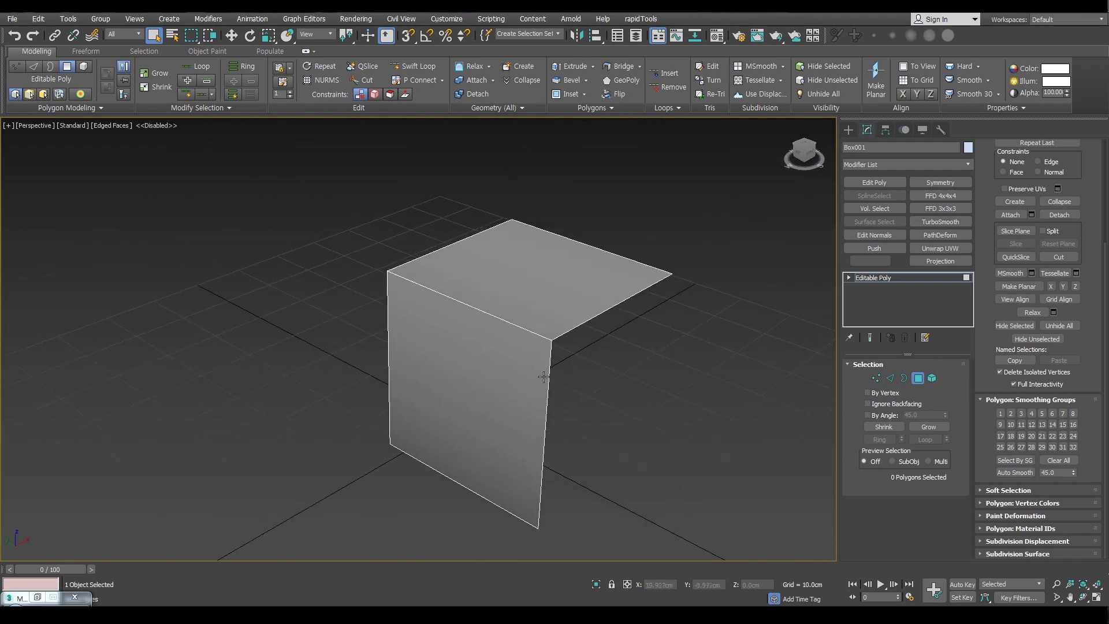
{"action": "scroll", "coordinate": [682, 396], "scroll_direction": "down", "scroll_amount": 2}
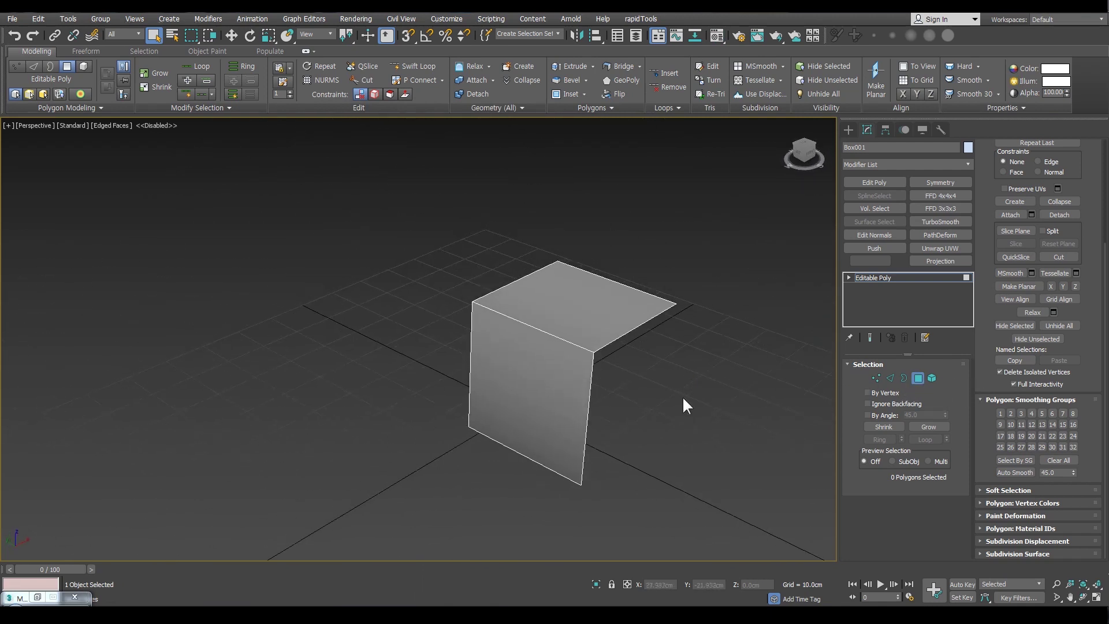
Clear the side face's smoothing groups, assign it to smoothing group 2 and deselect it.
{"action": "left_click_drag", "start_coordinate": [488, 455], "coordinate": [489, 456]}
{"action": "left_click", "coordinate": [1056, 460]}
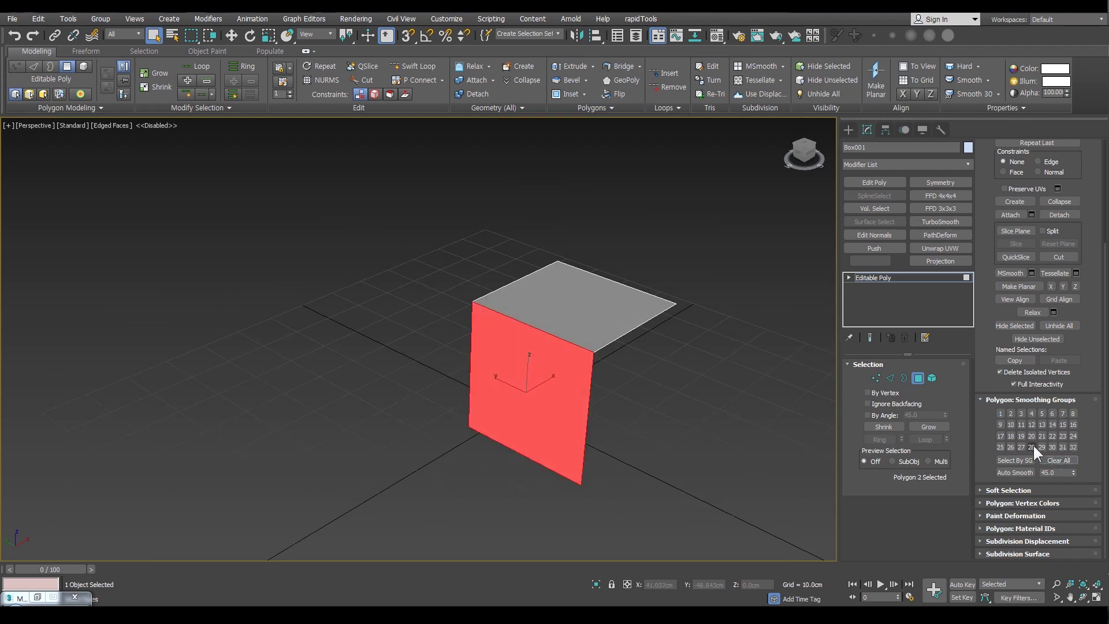
{"action": "left_click", "coordinate": [636, 393]}
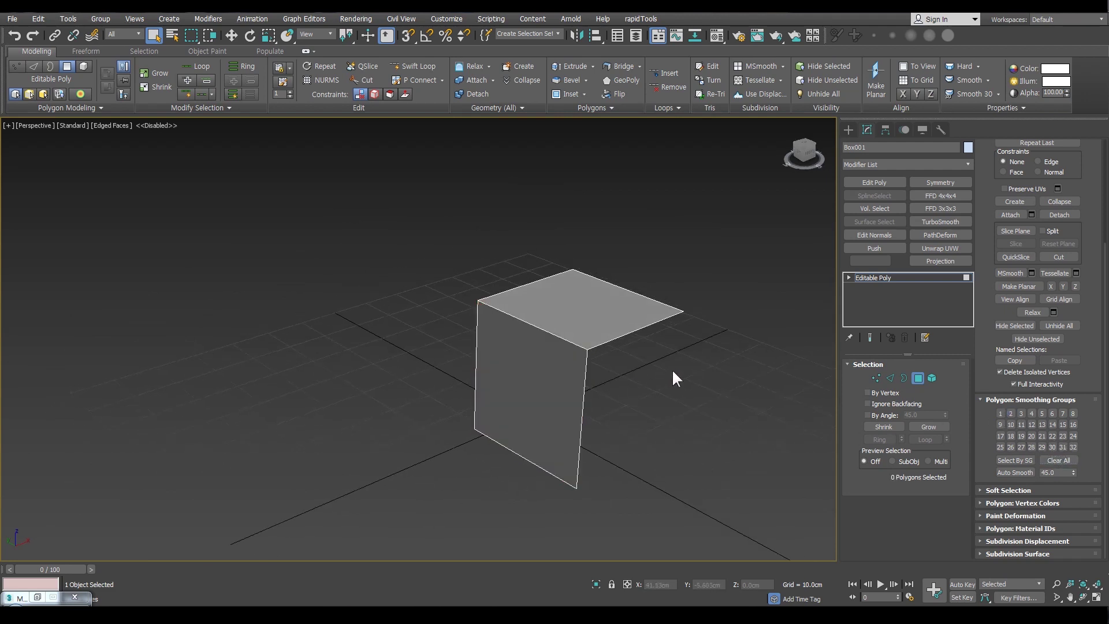
{"action": "middle_click_drag", "start_coordinate": [670, 372], "coordinate": [702, 375], "text": "alt"}
Compare the smoothing groups of the top and side faces and inspect the shading at their shared edge with nothing selected.
{"action": "left_click", "coordinate": [547, 446]}
{"action": "left_click", "coordinate": [629, 290]}
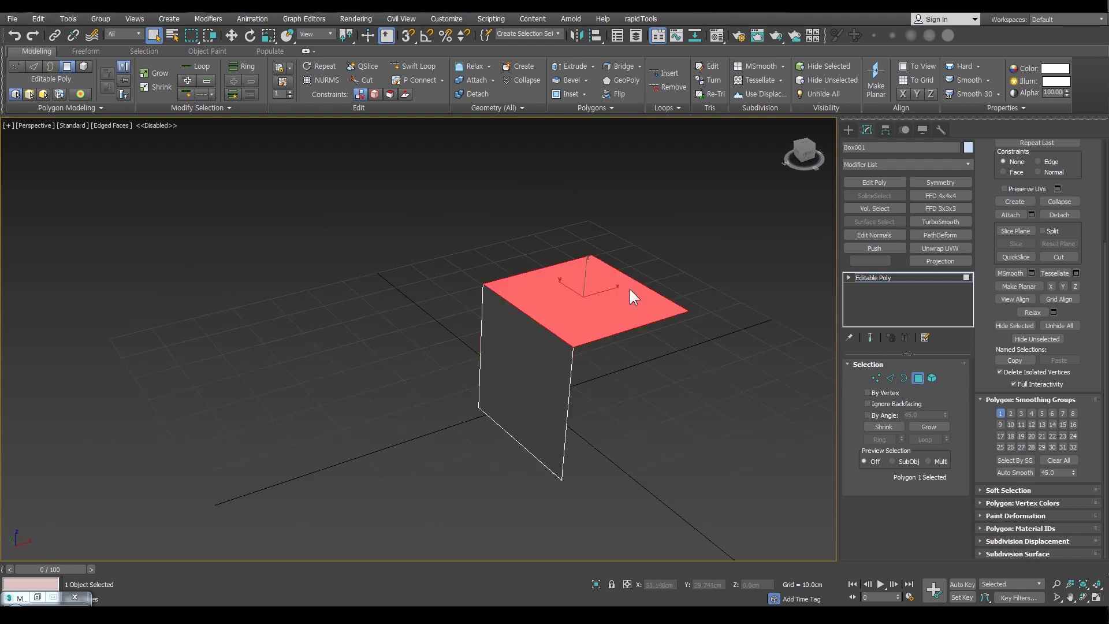
{"action": "middle_click_drag", "start_coordinate": [628, 379], "coordinate": [674, 392], "text": "alt"}
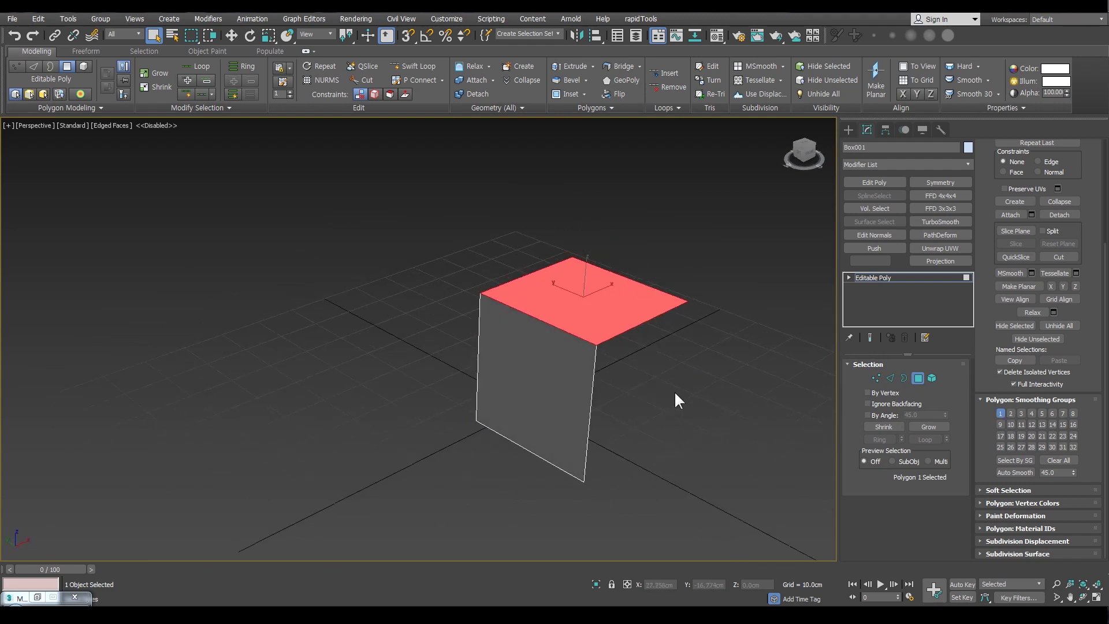
{"action": "left_click", "coordinate": [537, 436]}
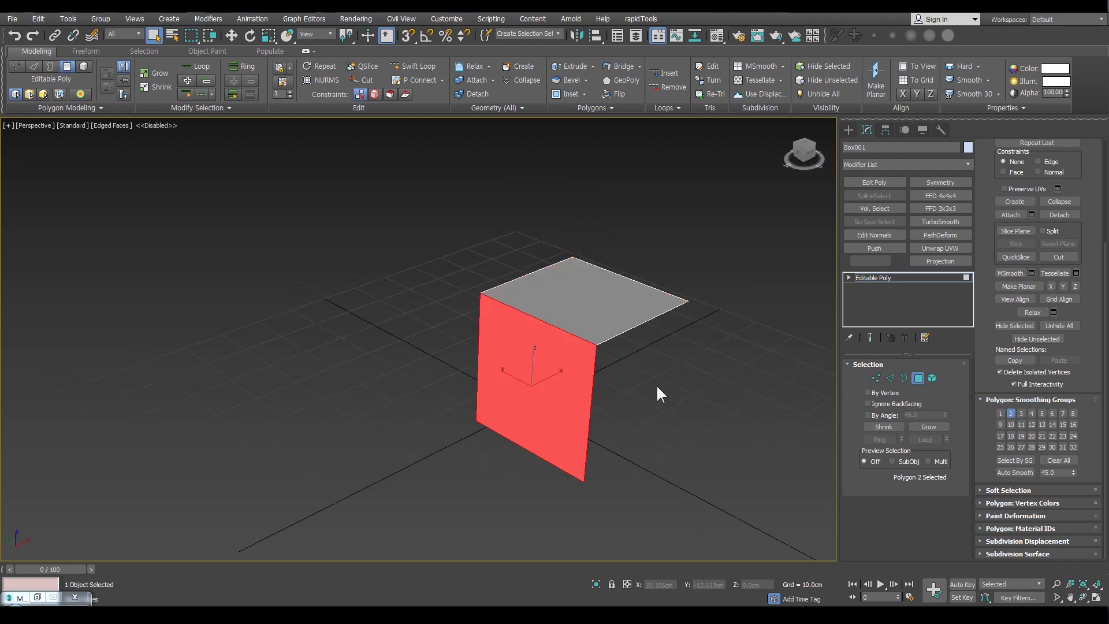
{"action": "left_click", "coordinate": [651, 303]}
{"action": "left_click", "coordinate": [532, 445]}
{"action": "middle_click_drag", "start_coordinate": [532, 411], "coordinate": [546, 403], "text": "alt"}
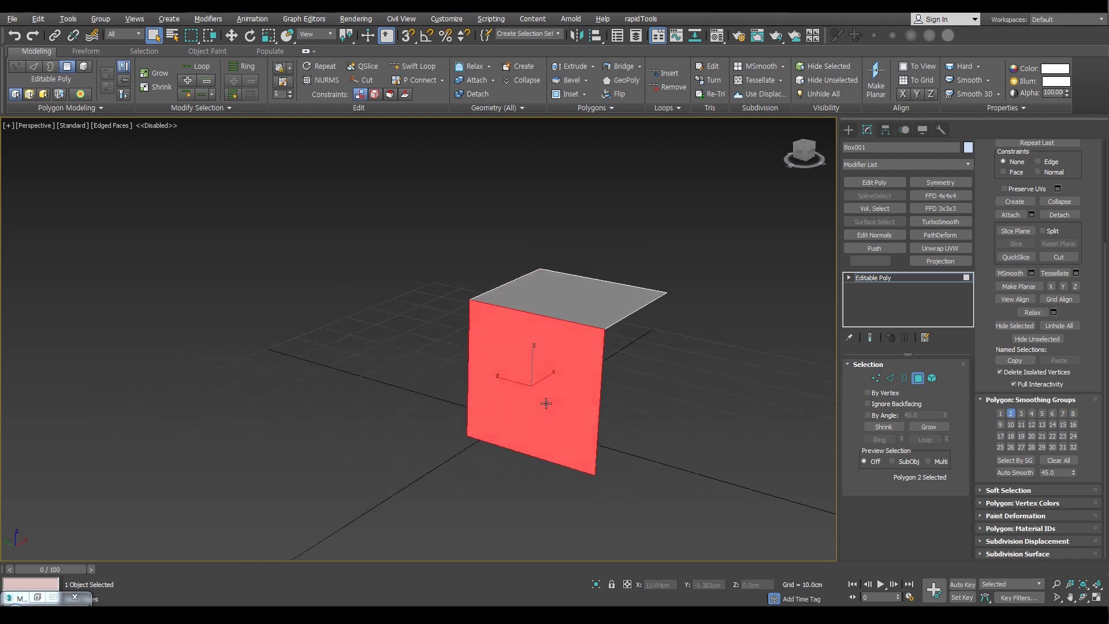
{"action": "left_click", "coordinate": [646, 416]}
{"action": "middle_click_drag", "start_coordinate": [646, 415], "coordinate": [600, 388], "text": "alt"}
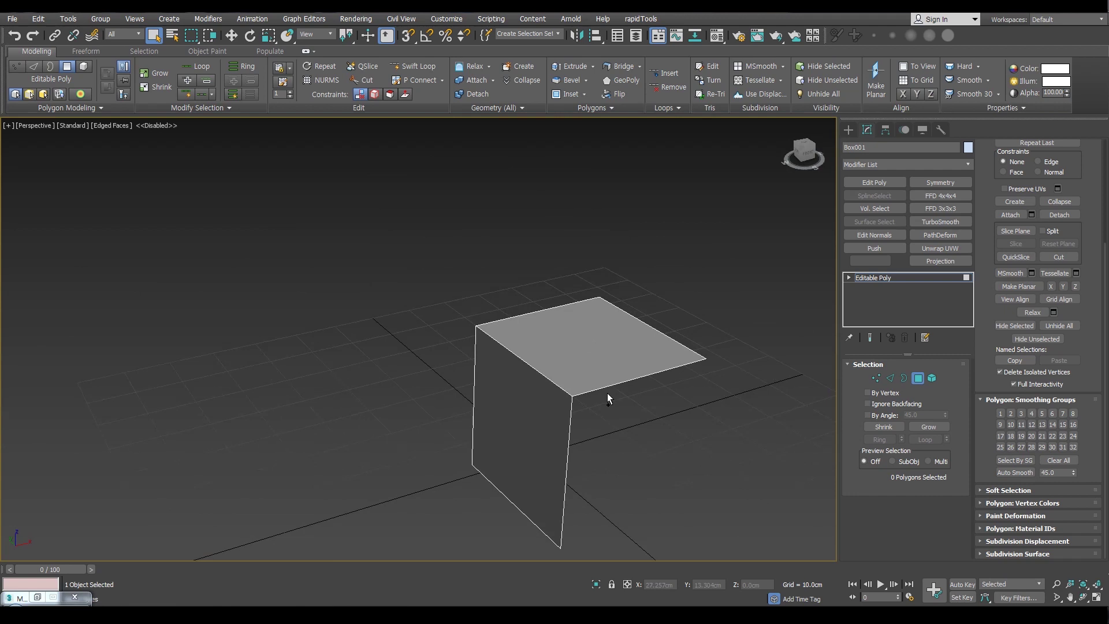
{"action": "middle_click_drag", "start_coordinate": [581, 375], "coordinate": [635, 298]}
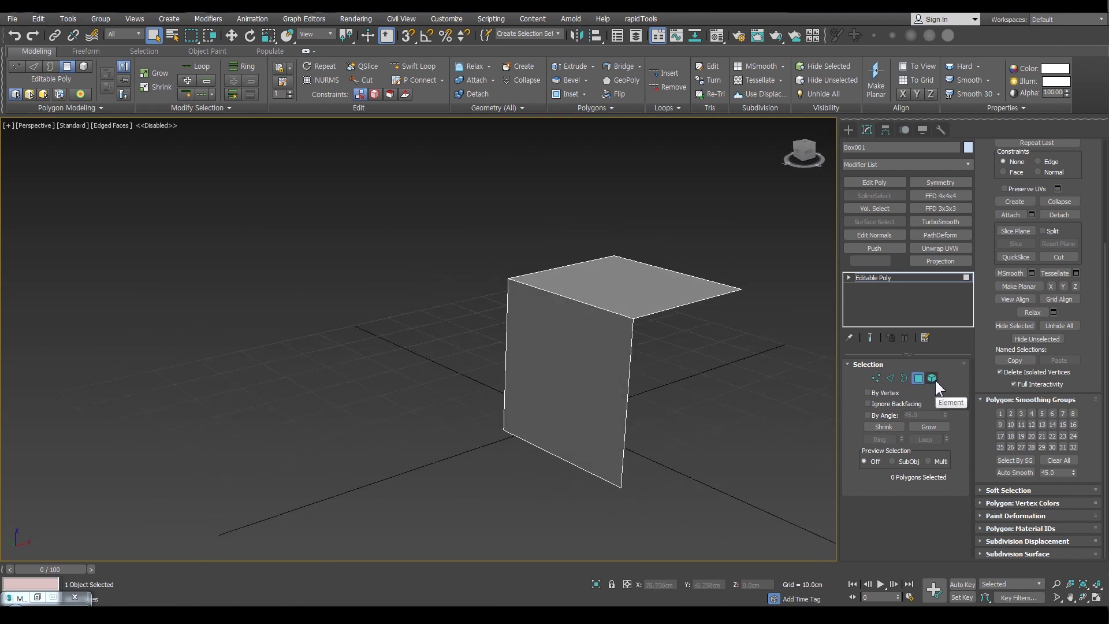
Clear the smoothing groups of the whole element, assign it to smoothing group 1 and leave element-level editing.
{"action": "left_click", "coordinate": [932, 379]}
{"action": "left_click", "coordinate": [566, 334]}
{"action": "middle_click_drag", "start_coordinate": [674, 305], "coordinate": [658, 304], "text": "alt"}
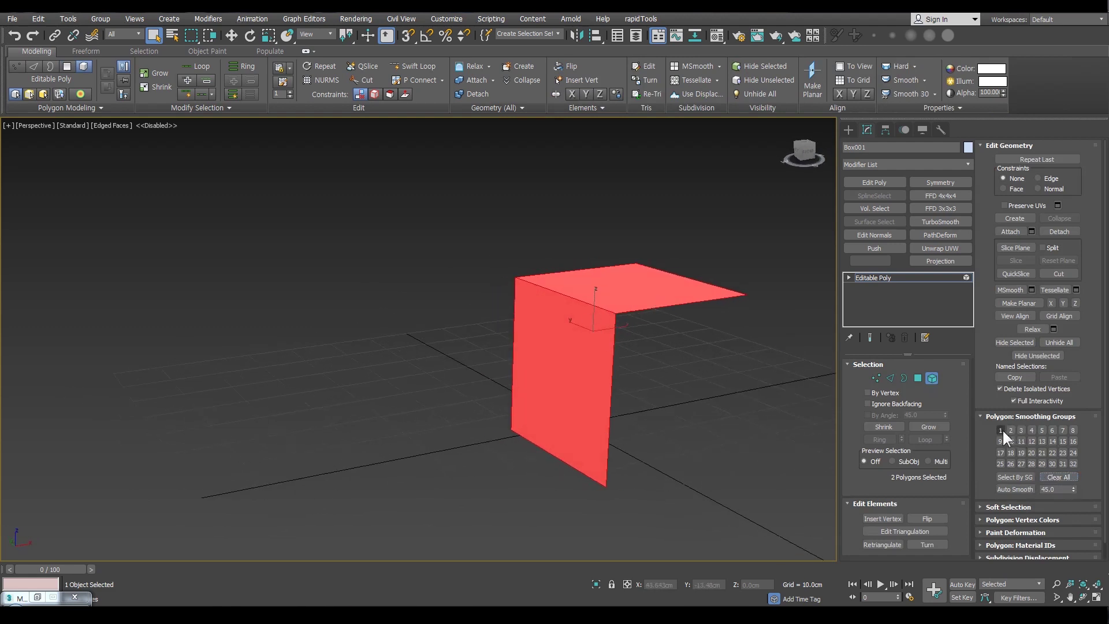
{"action": "left_click", "coordinate": [734, 359]}
{"action": "middle_click_drag", "start_coordinate": [696, 373], "coordinate": [750, 370], "text": "alt"}
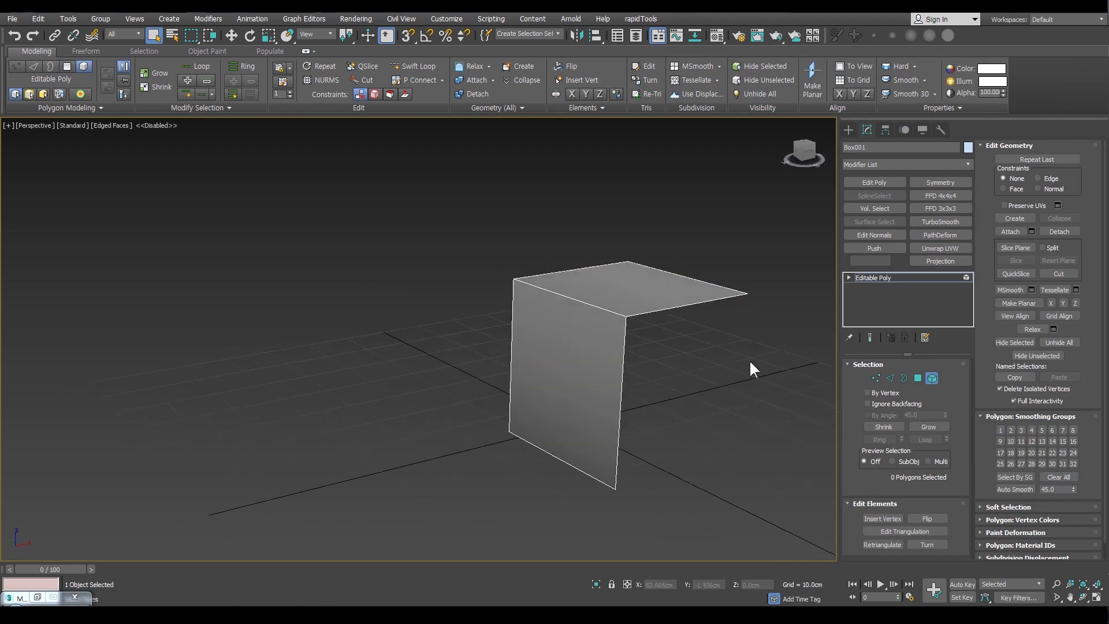
{"action": "left_click", "coordinate": [932, 378]}
Apply an Edit Normals modifier, examine the vertex normals along the shared edge, and undo the modifier.
{"action": "left_click", "coordinate": [878, 235]}
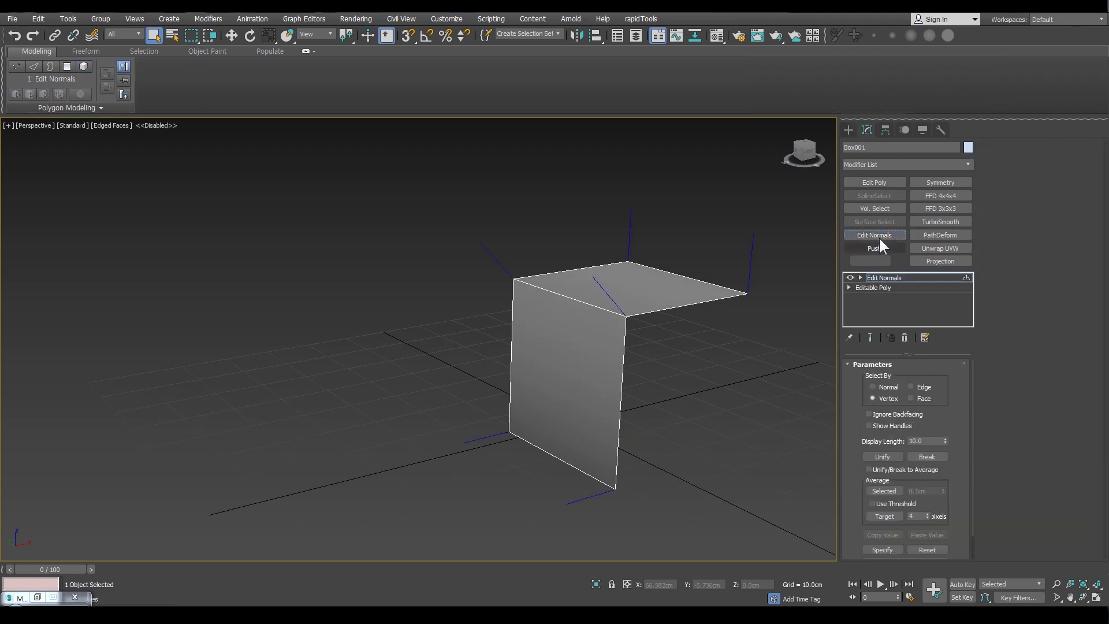
{"action": "middle_click_drag", "start_coordinate": [611, 328], "coordinate": [531, 290], "text": "alt"}
{"action": "scroll", "coordinate": [539, 300], "scroll_direction": "up", "scroll_amount": 5}
{"action": "mouse_move", "coordinate": [474, 230]}
{"action": "middle_mouse_down", "text": "alt"}
{"action": "mouse_move", "coordinate": [483, 234]}
{"action": "mouse_move", "coordinate": [453, 227]}
{"action": "middle_mouse_up", "text": "alt"}
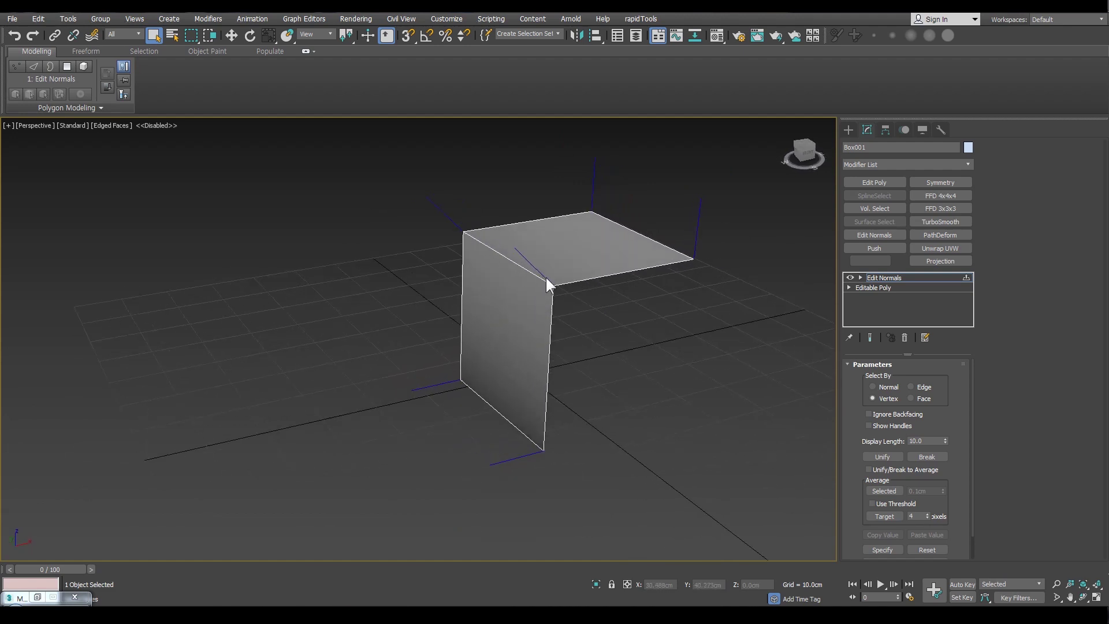
{"action": "mouse_move", "coordinate": [546, 278]}
{"action": "middle_mouse_down", "text": "alt"}
{"action": "mouse_move", "coordinate": [507, 265]}
{"action": "mouse_move", "coordinate": [543, 265]}
{"action": "middle_mouse_up", "text": "alt"}
{"action": "key", "text": "ctrl+z"}
Switch the Editable Poly to polygon-level editing and view both faces around their shared edge.
{"action": "left_click", "coordinate": [918, 378]}
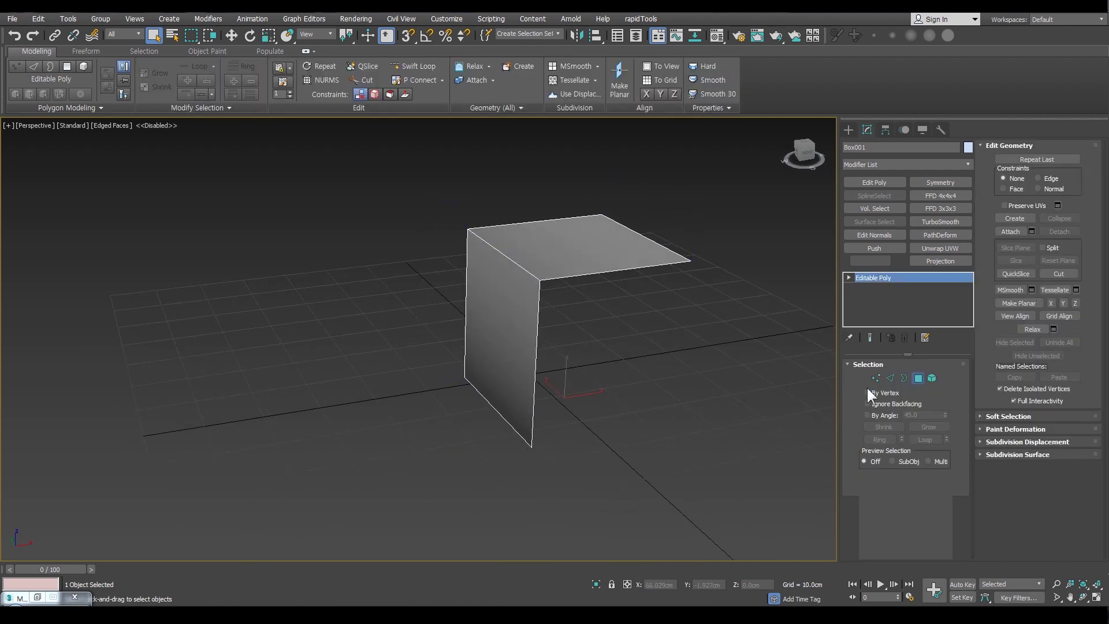
{"action": "middle_click_drag", "start_coordinate": [528, 369], "coordinate": [540, 372], "text": "alt"}
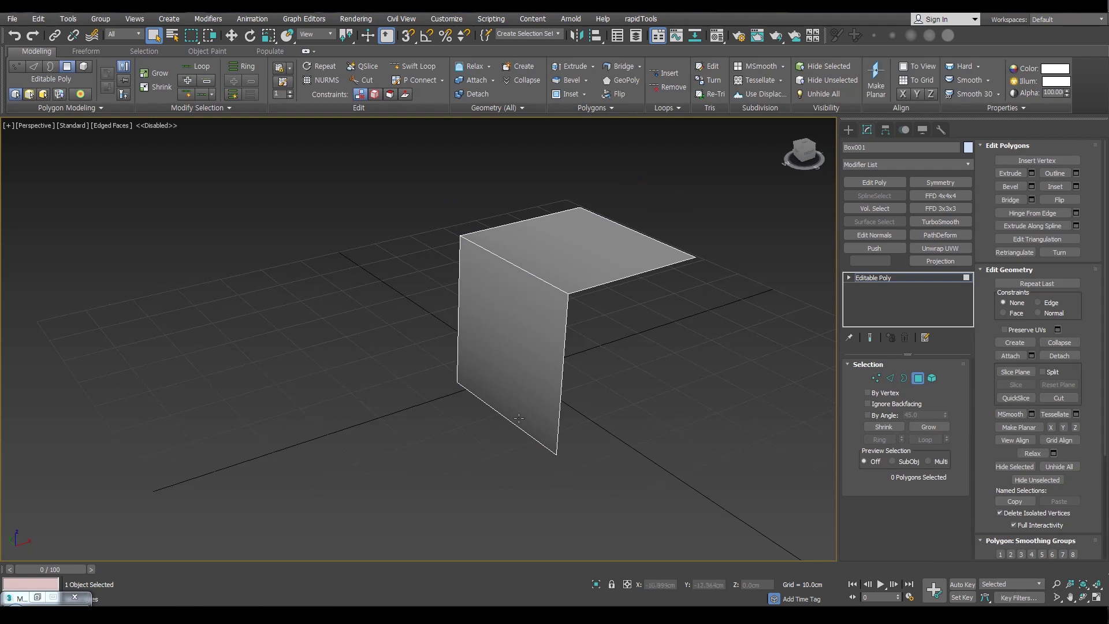
{"action": "middle_click_drag", "start_coordinate": [581, 410], "coordinate": [589, 378], "text": "alt"}
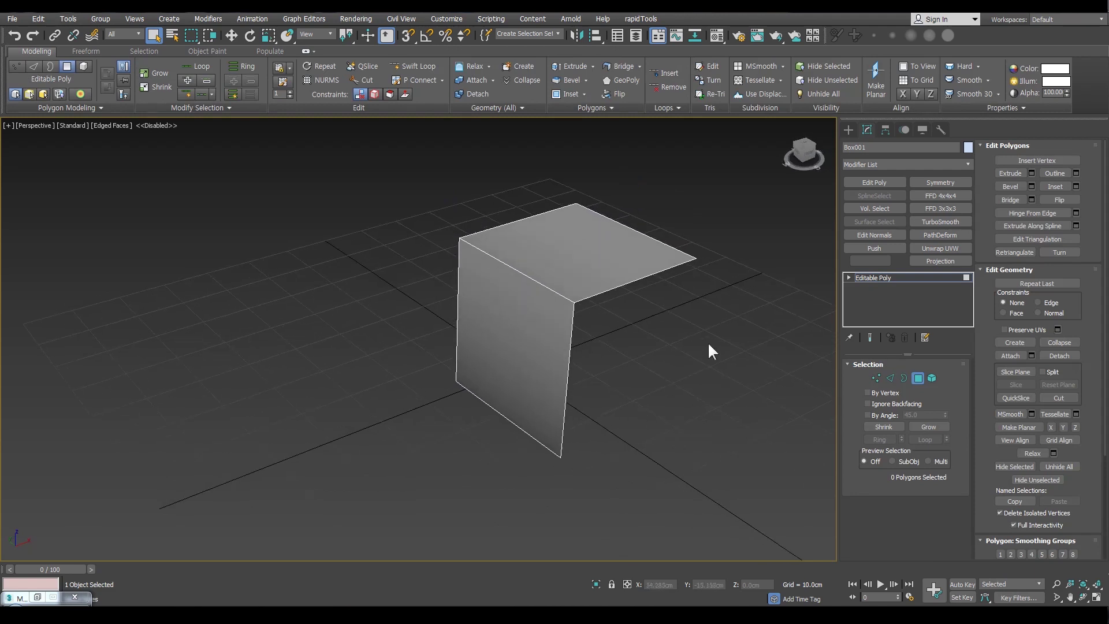
Clear the smoothing groups of both faces and auto-smooth them with a threshold of 45.0.
{"action": "left_click_drag", "start_coordinate": [708, 344], "coordinate": [428, 245]}
{"action": "left_click_drag", "start_coordinate": [1105, 378], "coordinate": [1107, 468]}
{"action": "left_click", "coordinate": [1062, 478]}
{"action": "middle_click_drag", "start_coordinate": [739, 375], "coordinate": [713, 369], "text": "alt"}
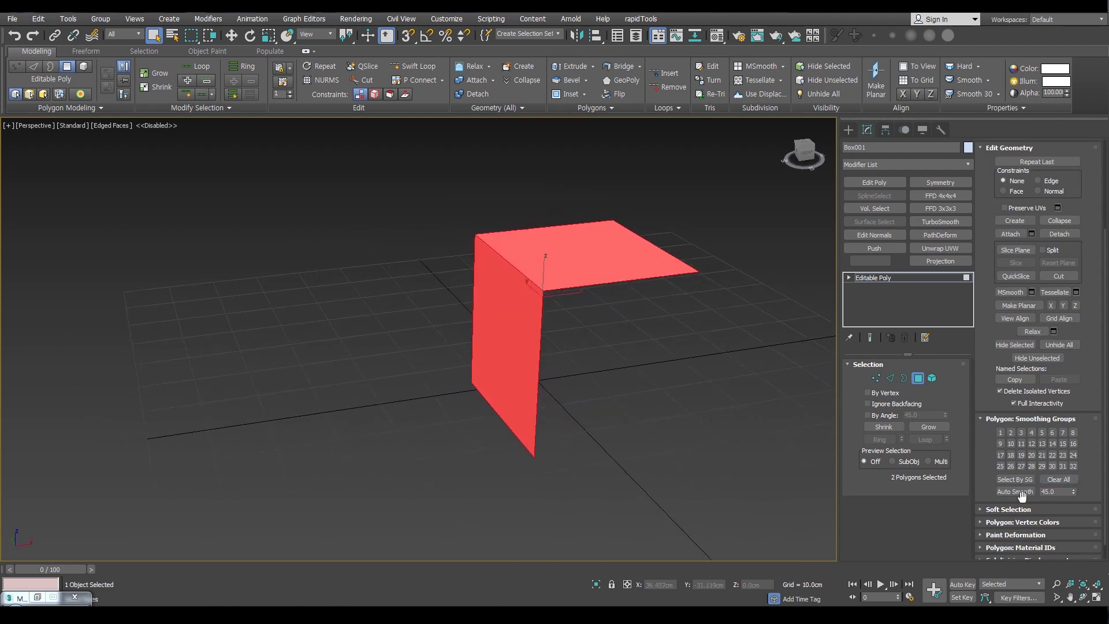
{"action": "middle_click_drag", "start_coordinate": [579, 370], "coordinate": [583, 349], "text": "alt"}
Check the smoothing group of the side face and the top face individually, and leave polygon-level editing.
{"action": "left_click", "coordinate": [584, 350]}
{"action": "left_click", "coordinate": [523, 349]}
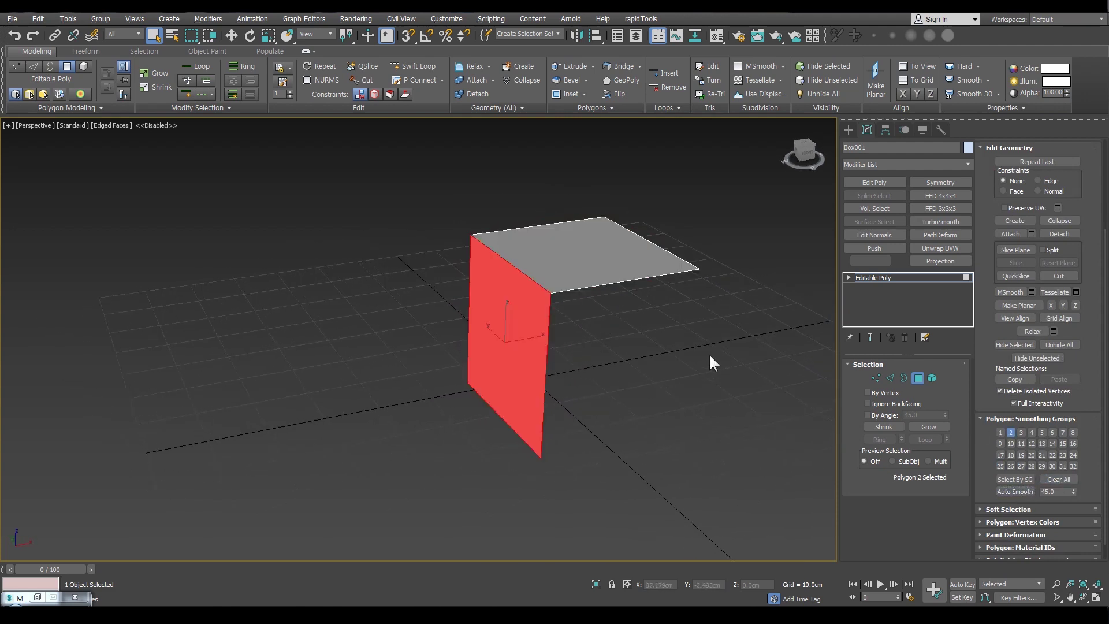
{"action": "middle_click_drag", "start_coordinate": [709, 352], "coordinate": [636, 323], "text": "alt"}
{"action": "left_click", "coordinate": [583, 268]}
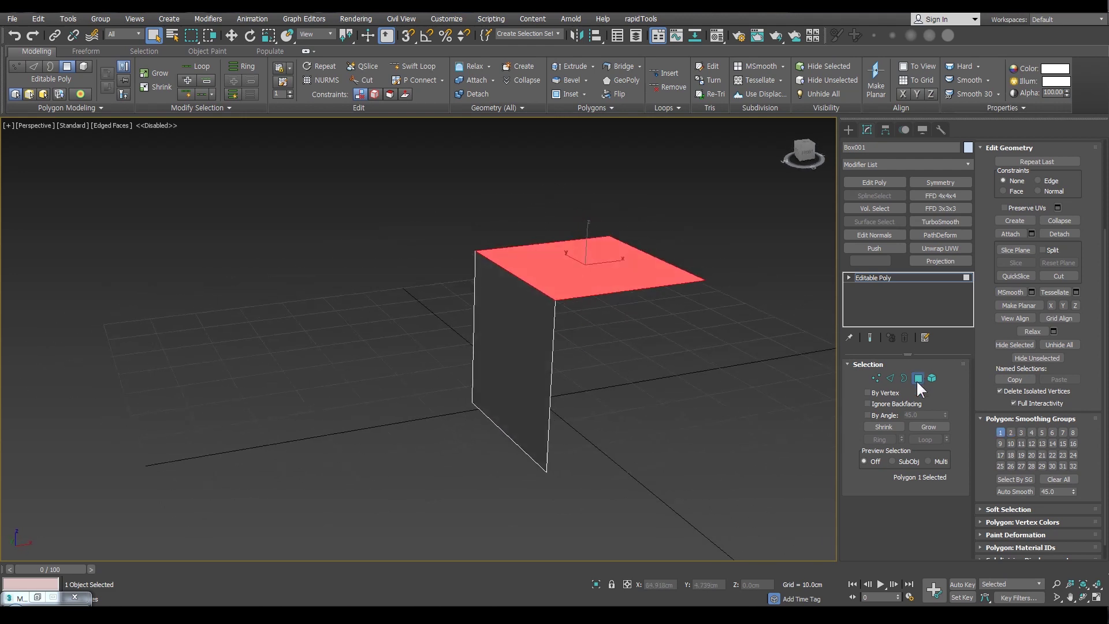
{"action": "left_click", "coordinate": [916, 381]}
Apply an Edit Normals modifier to the auto-smoothed faces, examine the vertex normals at their shared edge, and undo the modifier.
{"action": "mouse_move", "coordinate": [505, 288]}
{"action": "middle_mouse_down", "text": "alt"}
{"action": "mouse_move", "coordinate": [520, 285]}
{"action": "mouse_move", "coordinate": [495, 275]}
{"action": "mouse_move", "coordinate": [523, 296]}
{"action": "middle_mouse_up", "text": "alt"}
{"action": "middle_click_drag", "start_coordinate": [549, 470], "coordinate": [607, 440], "text": "alt"}
{"action": "middle_click_drag", "start_coordinate": [656, 307], "coordinate": [695, 340]}
{"action": "left_click", "coordinate": [874, 234]}
{"action": "middle_click_drag", "start_coordinate": [587, 322], "coordinate": [564, 294], "text": "alt"}
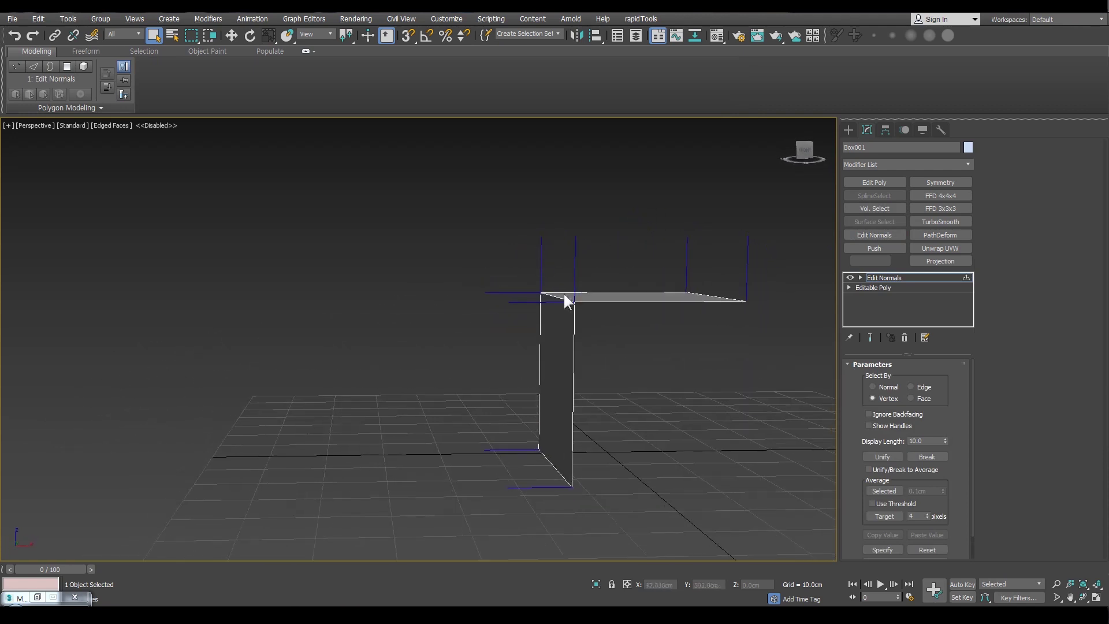
{"action": "middle_click_drag", "start_coordinate": [574, 243], "coordinate": [571, 344], "text": "alt"}
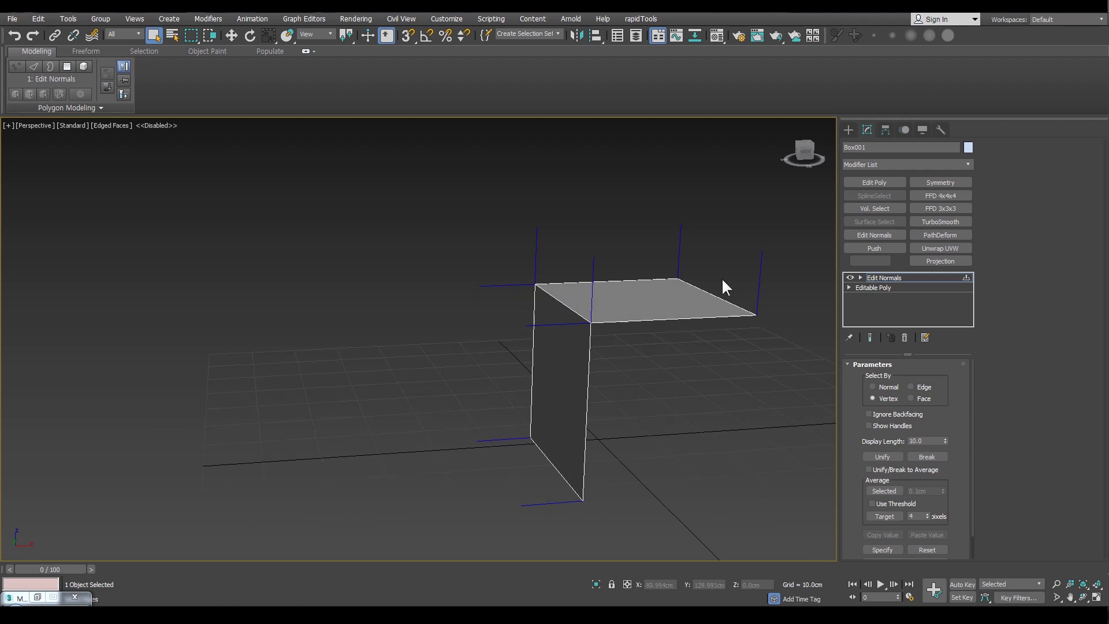
{"action": "middle_click_drag", "start_coordinate": [695, 258], "coordinate": [597, 365], "text": "alt"}
{"action": "middle_click_drag", "start_coordinate": [535, 346], "coordinate": [561, 346], "text": "alt"}
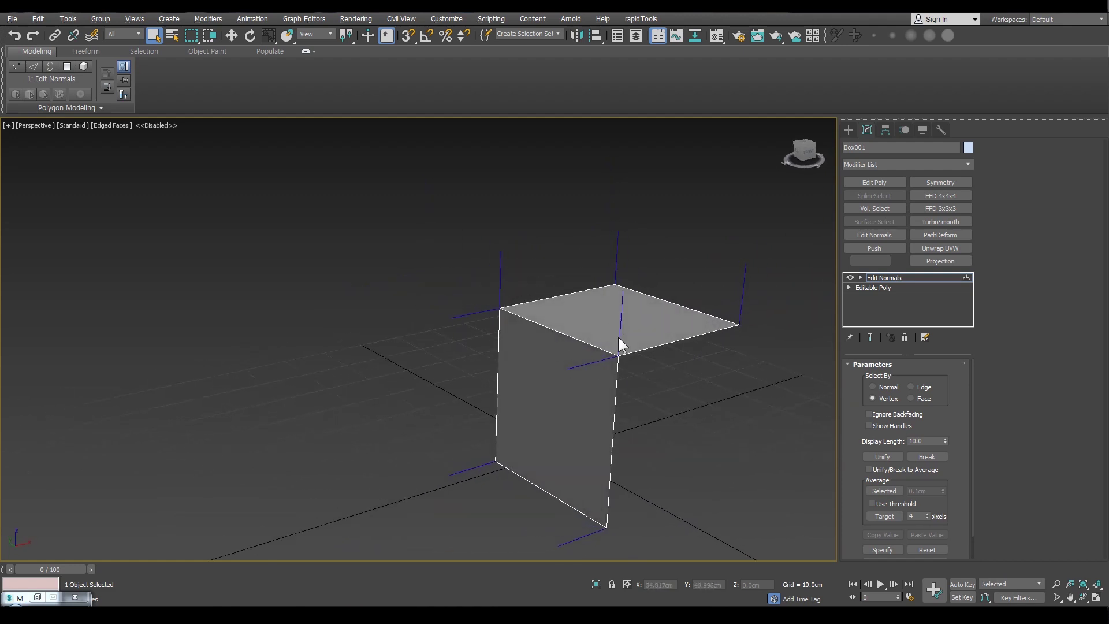
{"action": "key", "text": "ctrl+z"}
{"action": "scroll", "coordinate": [577, 333], "scroll_direction": "down", "scroll_amount": 2}
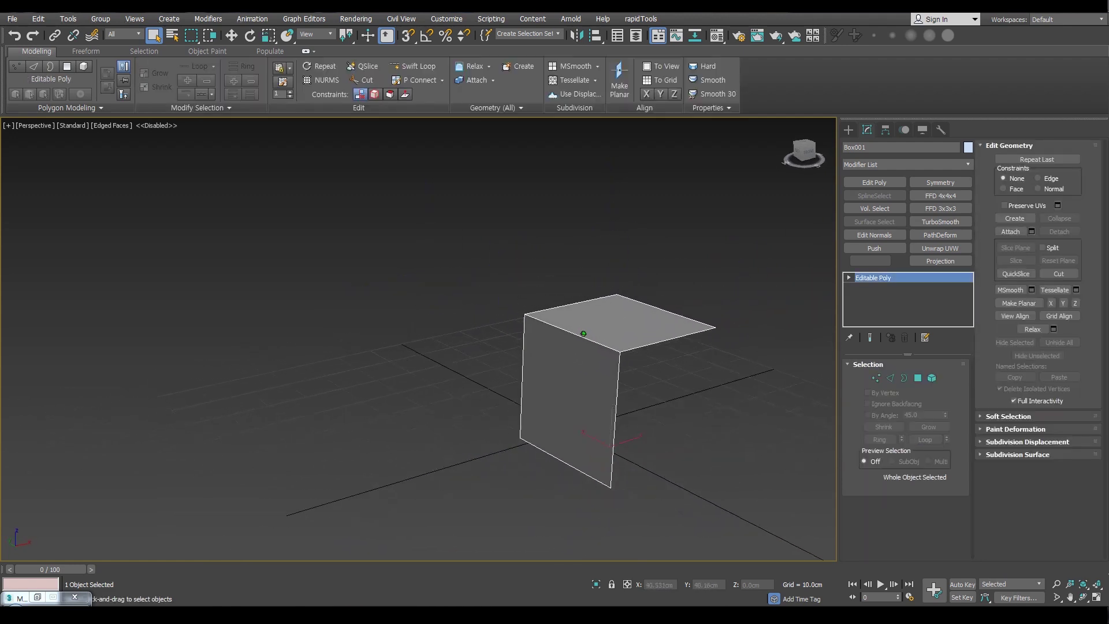
{"action": "middle_click_drag", "start_coordinate": [586, 345], "coordinate": [617, 327], "text": "alt"}
{"action": "scroll", "coordinate": [583, 343], "scroll_direction": "up", "scroll_amount": 2}
{"action": "scroll", "coordinate": [589, 363], "scroll_direction": "down", "scroll_amount": 1}
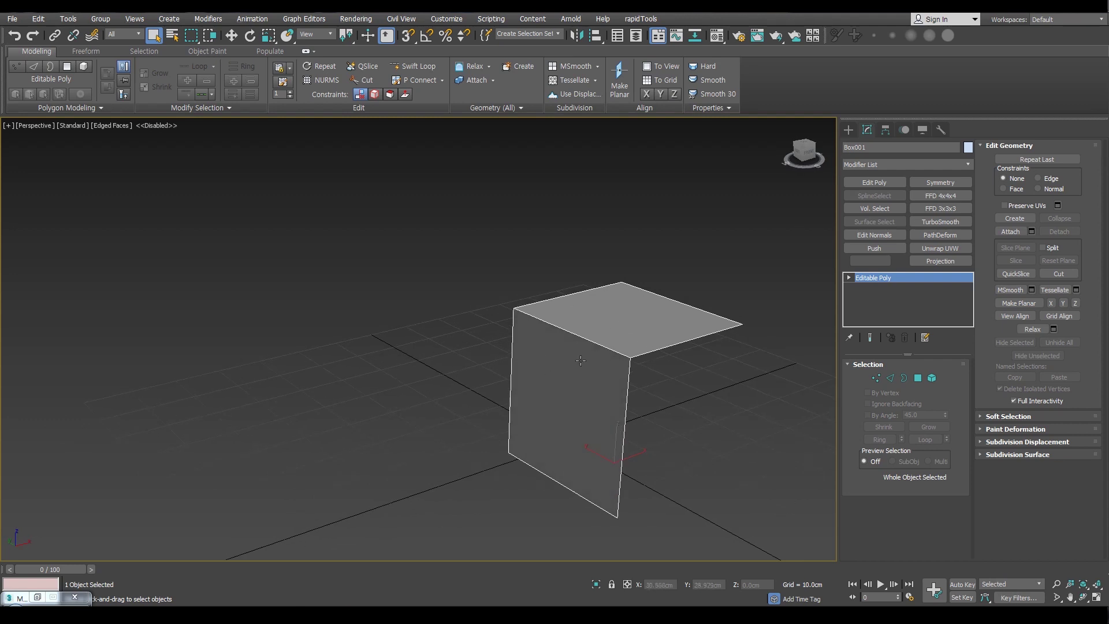
{"action": "middle_click_drag", "start_coordinate": [577, 362], "coordinate": [572, 345], "text": "alt"}
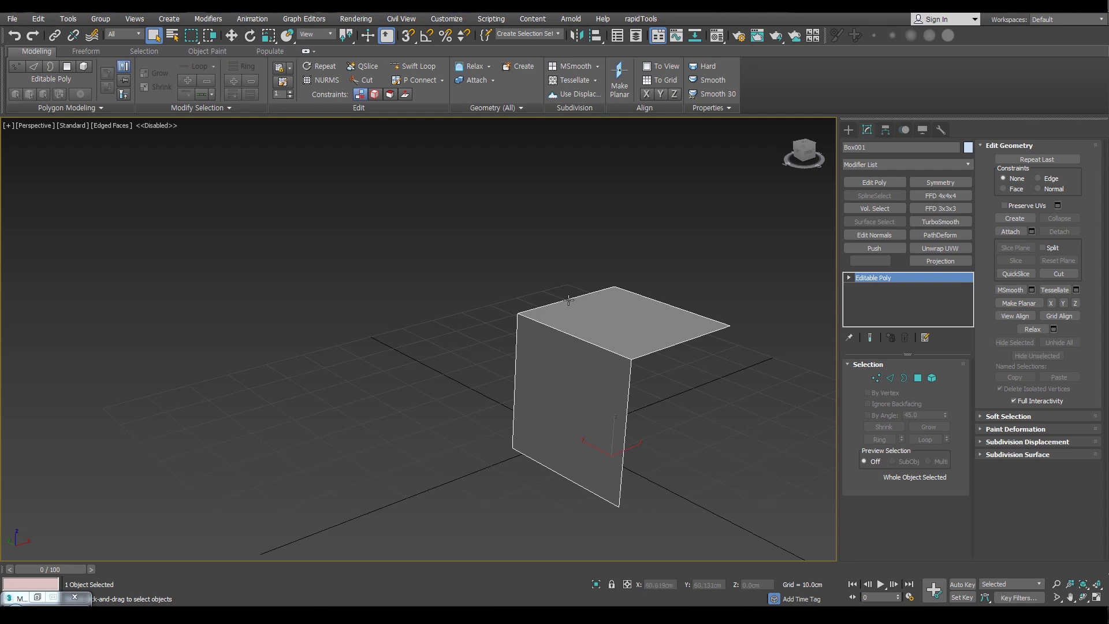
Add an Unwrap UVW modifier to the object and show its UVs in the Edit UVWs window.
{"action": "key", "text": "u"}
{"action": "middle_click_drag", "start_coordinate": [199, 319], "coordinate": [201, 327]}
{"action": "scroll", "coordinate": [202, 327], "scroll_direction": "down", "scroll_amount": 2}
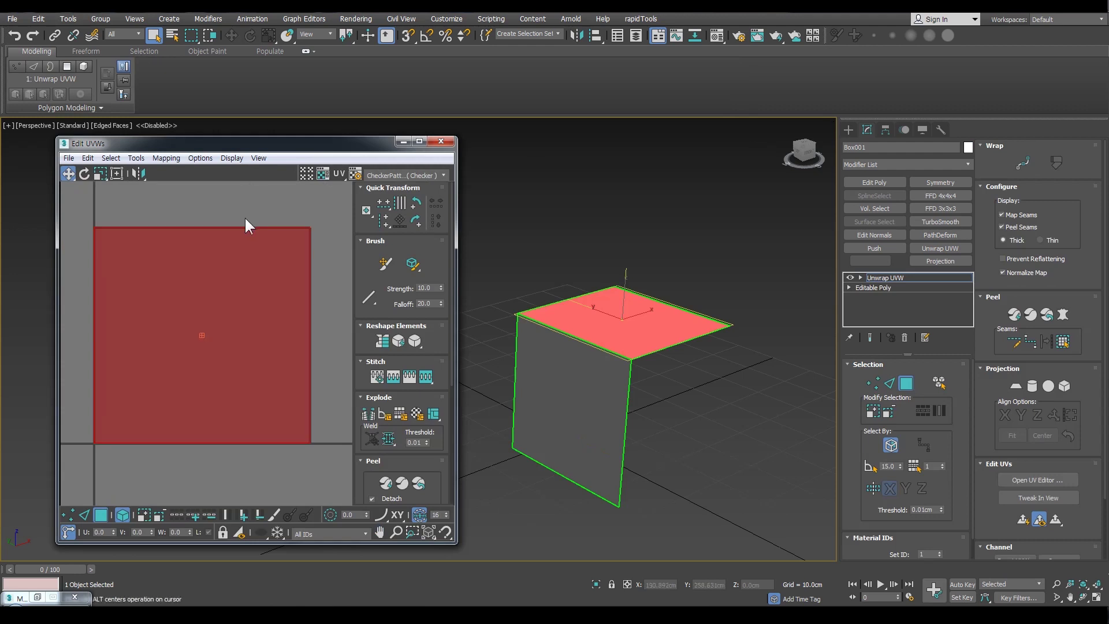
{"action": "scroll", "coordinate": [248, 223], "scroll_direction": "down", "scroll_amount": 3}
{"action": "key", "text": "5"}
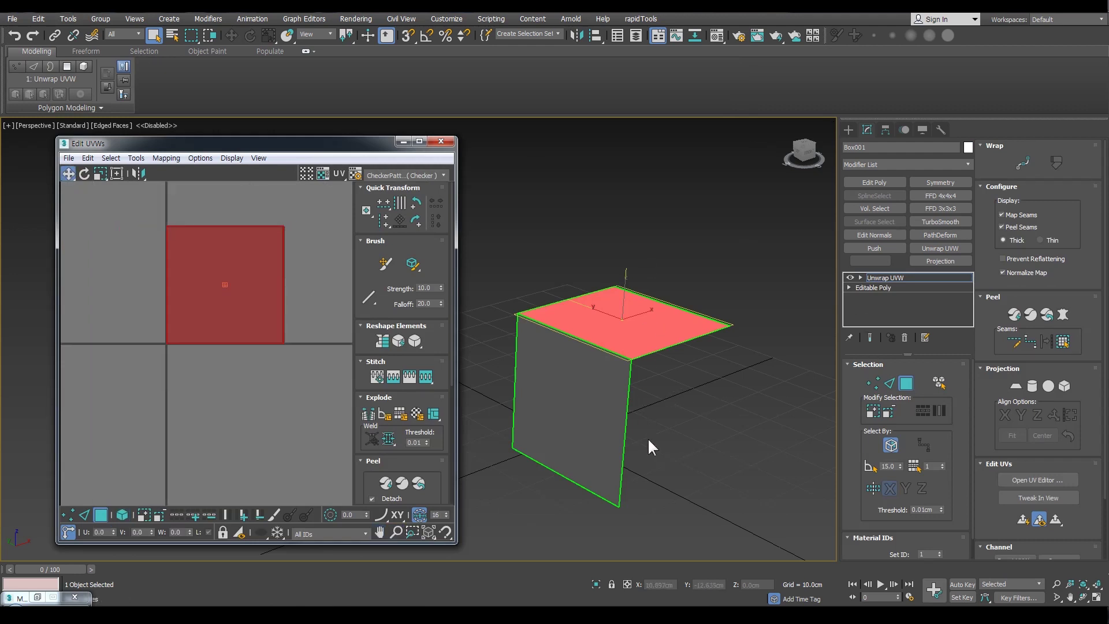
Select both faces and apply a quick planar map to them using averaged normals.
{"action": "left_click_drag", "start_coordinate": [647, 438], "coordinate": [493, 243]}
{"action": "middle_click_drag", "start_coordinate": [521, 265], "coordinate": [526, 223]}
{"action": "scroll", "coordinate": [527, 224], "scroll_direction": "down", "scroll_amount": 3}
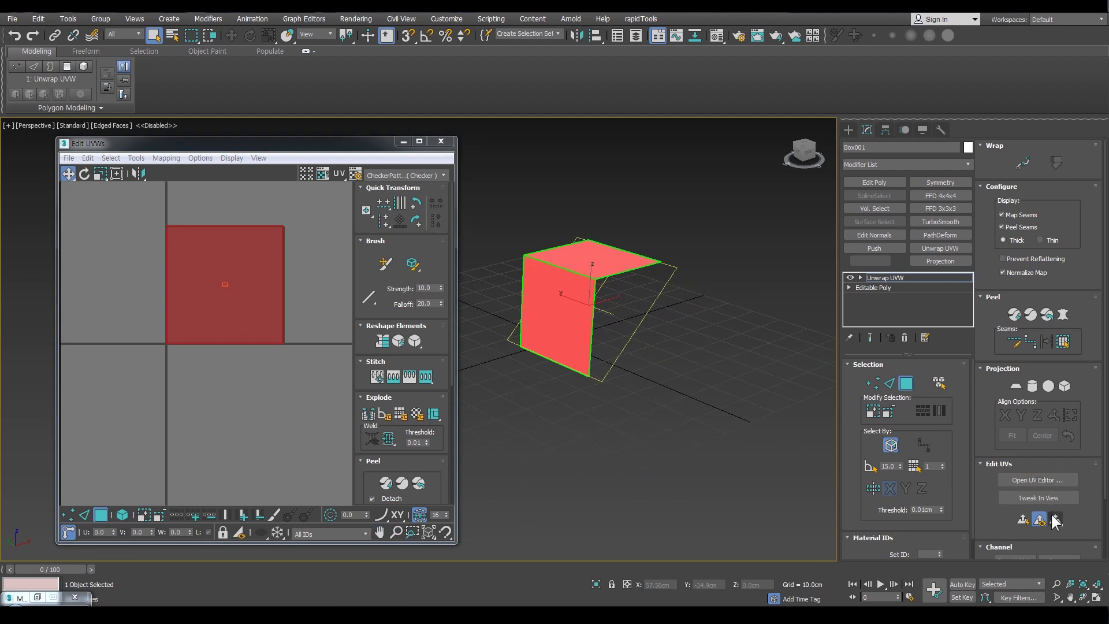
{"action": "key", "text": "z"}
{"action": "left_click", "coordinate": [1024, 522]}
{"action": "scroll", "coordinate": [664, 387], "scroll_direction": "down", "scroll_amount": 3}
{"action": "scroll", "coordinate": [649, 317], "scroll_direction": "down", "scroll_amount": 3}
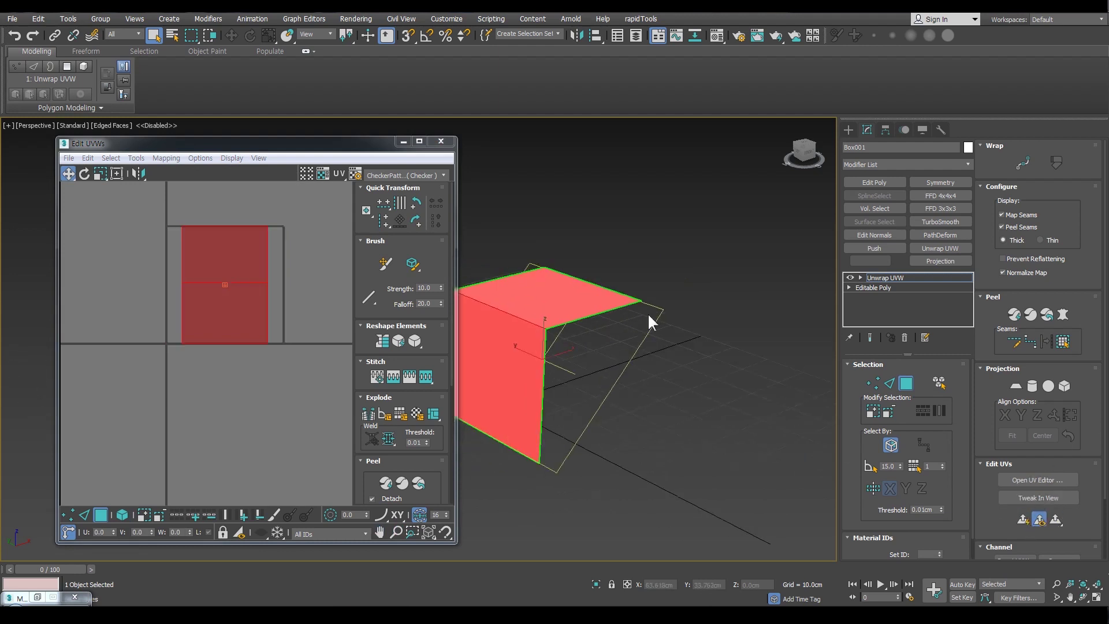
Relax the UVs by polygon angles with 100 iterations and amount 0.1, and scale the shell down to fit inside the UV tile.
{"action": "middle_click_drag", "start_coordinate": [256, 325], "coordinate": [295, 342]}
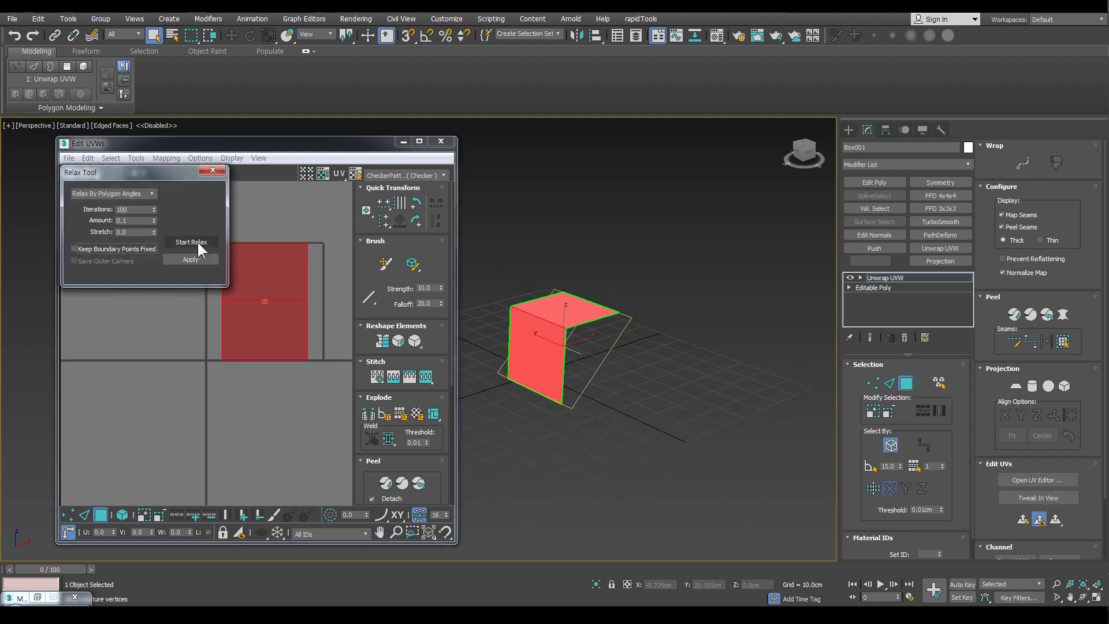
{"action": "left_click", "coordinate": [197, 242]}
{"action": "middle_click_drag", "start_coordinate": [279, 302], "coordinate": [312, 319]}
{"action": "scroll", "coordinate": [315, 321], "scroll_direction": "up", "scroll_amount": 2}
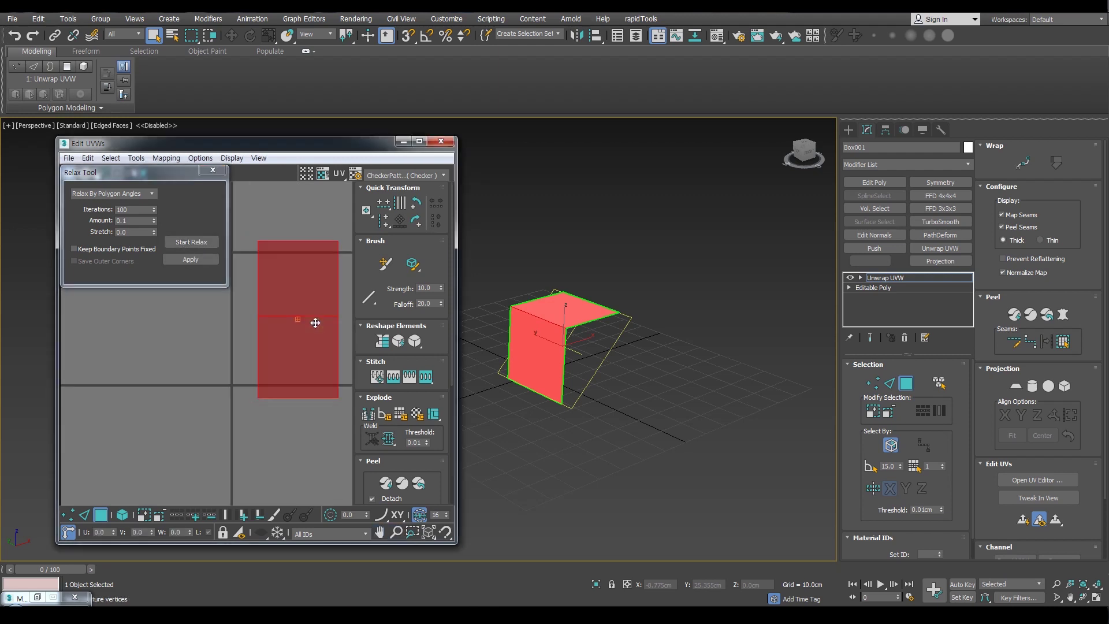
{"action": "key", "text": "r"}
{"action": "left_click_drag", "start_coordinate": [305, 295], "coordinate": [283, 319]}
{"action": "key", "text": "w"}
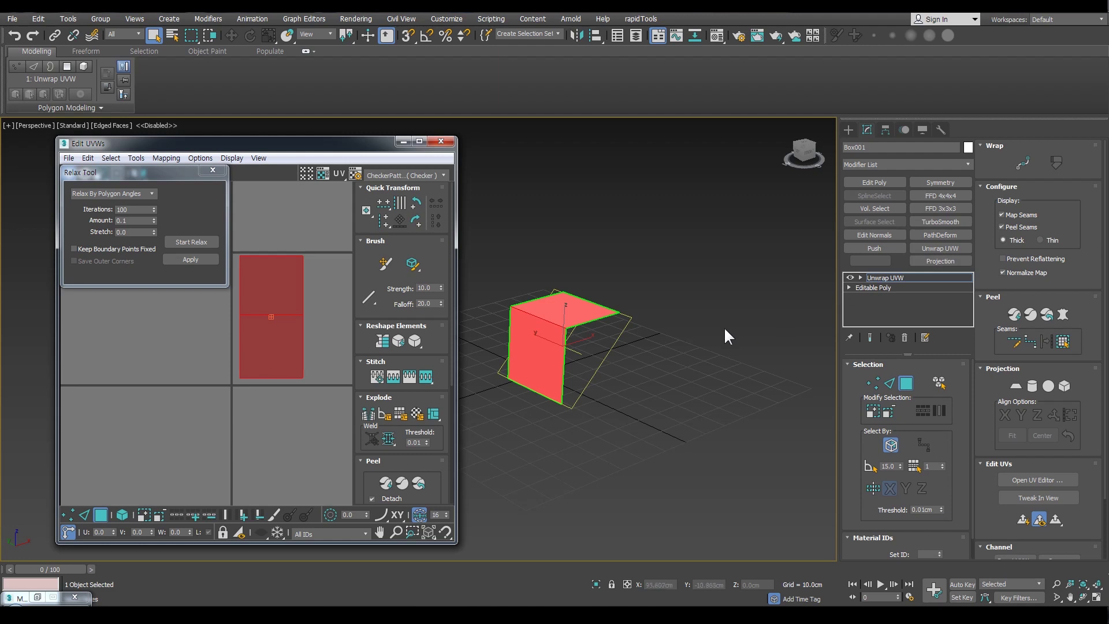
Set the UV editor beside the model and compare the faces' shared edge with the matching edge of the UV shell.
{"action": "middle_click_drag", "start_coordinate": [725, 331], "coordinate": [618, 358], "text": "alt"}
{"action": "scroll", "coordinate": [609, 340], "scroll_direction": "up", "scroll_amount": 5}
{"action": "scroll", "coordinate": [609, 340], "scroll_direction": "down", "scroll_amount": 2}
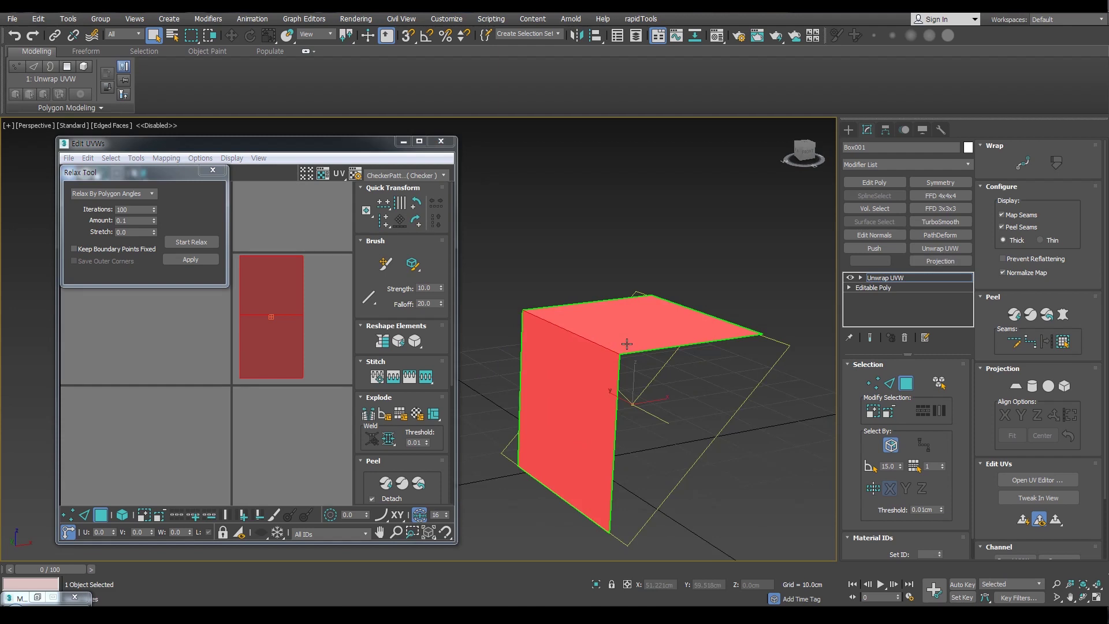
{"action": "middle_click_drag", "start_coordinate": [272, 319], "coordinate": [278, 345]}
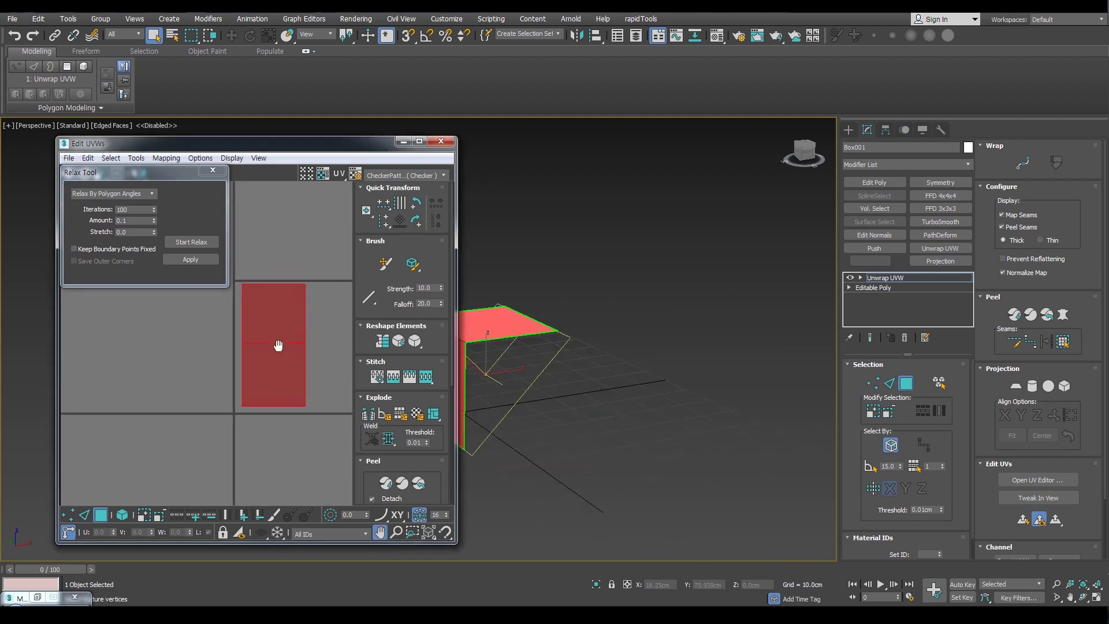
{"action": "scroll", "coordinate": [278, 345], "scroll_direction": "up", "scroll_amount": 4}
{"action": "scroll", "coordinate": [220, 341], "scroll_direction": "down", "scroll_amount": 1}
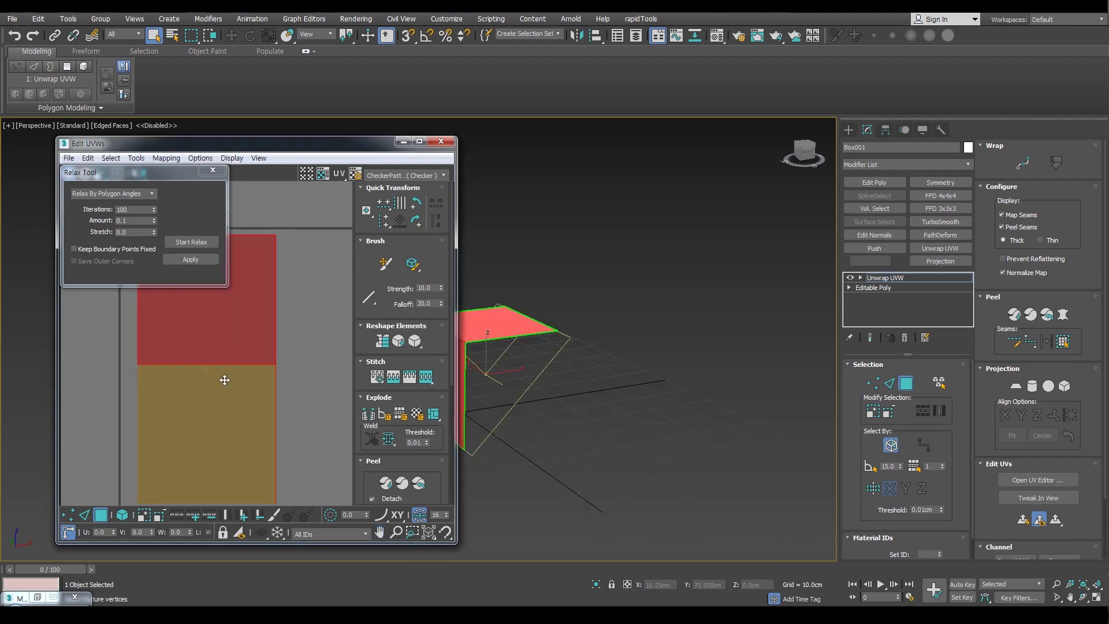
{"action": "left_click_drag", "start_coordinate": [353, 142], "coordinate": [733, 61]}
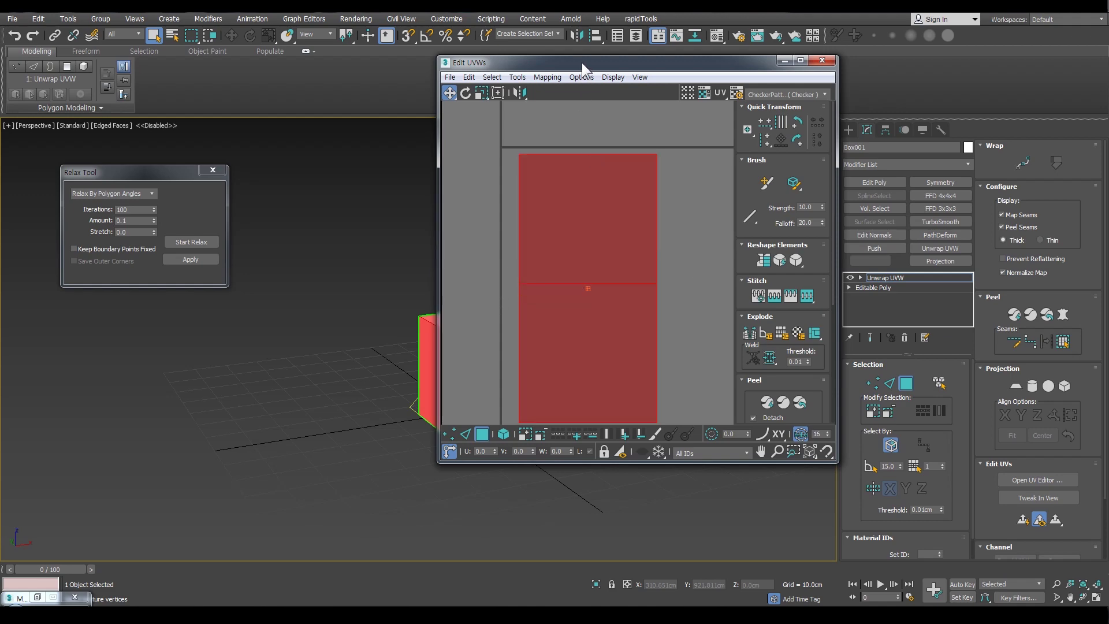
{"action": "left_click_drag", "start_coordinate": [581, 62], "coordinate": [775, 113]}
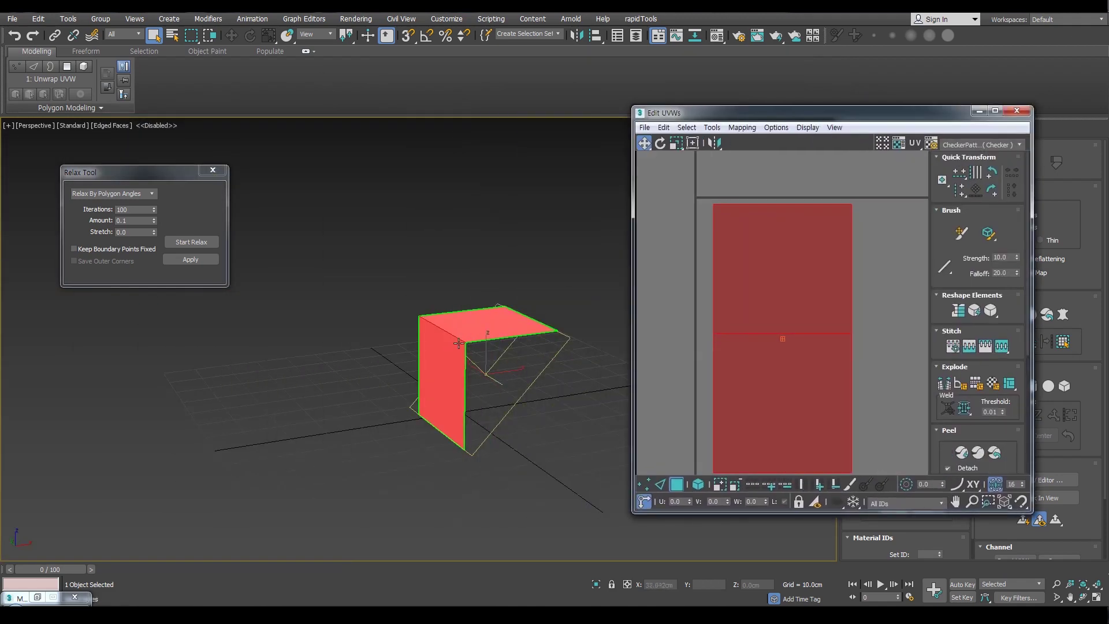
{"action": "scroll", "coordinate": [701, 297], "scroll_direction": "down", "scroll_amount": 2}
{"action": "scroll", "coordinate": [848, 314], "scroll_direction": "up", "scroll_amount": 3}
{"action": "scroll", "coordinate": [810, 313], "scroll_direction": "down", "scroll_amount": 3}
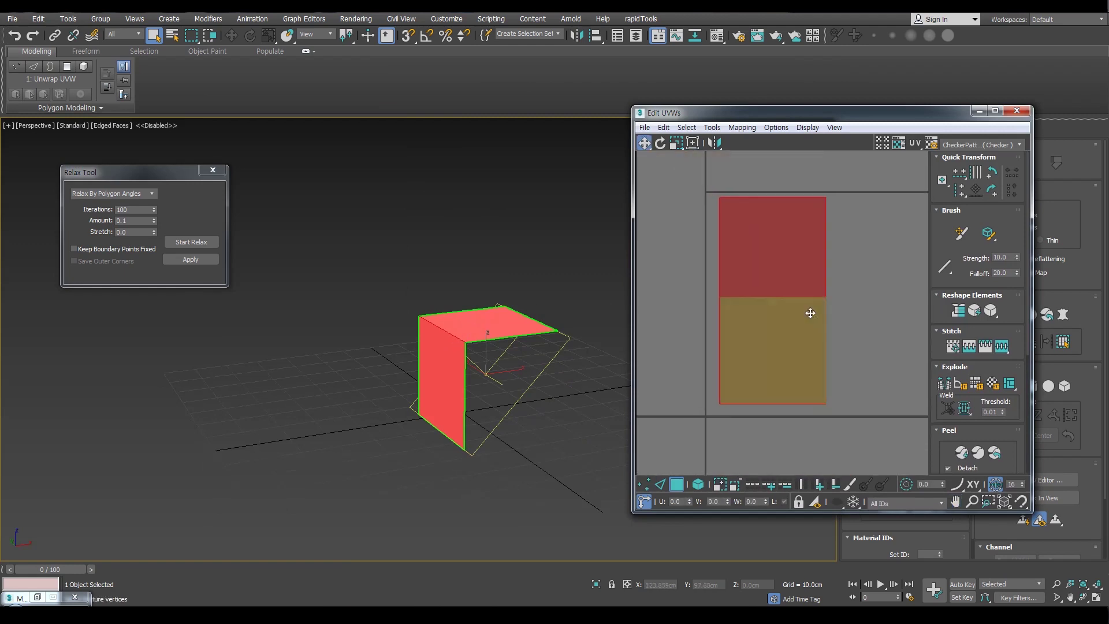
Separate the side face's UVs from the upper UV face by moving them slightly down.
{"action": "left_click", "coordinate": [870, 342]}
{"action": "left_click_drag", "start_coordinate": [858, 389], "coordinate": [774, 450]}
{"action": "middle_click_drag", "start_coordinate": [775, 339], "coordinate": [781, 343]}
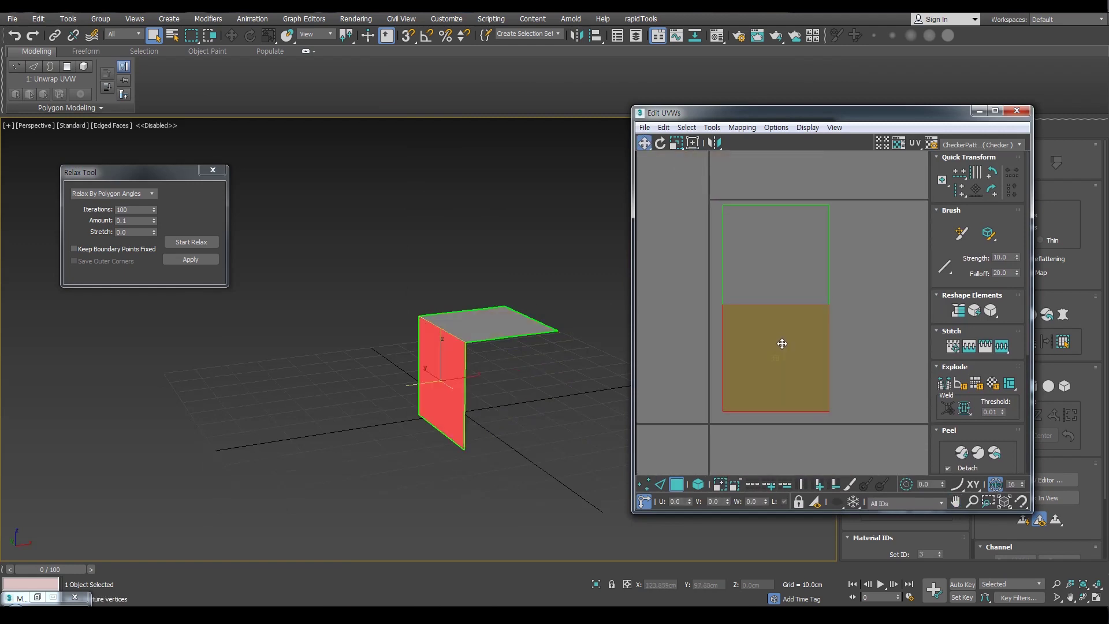
{"action": "left_click_drag", "start_coordinate": [792, 384], "coordinate": [792, 389]}
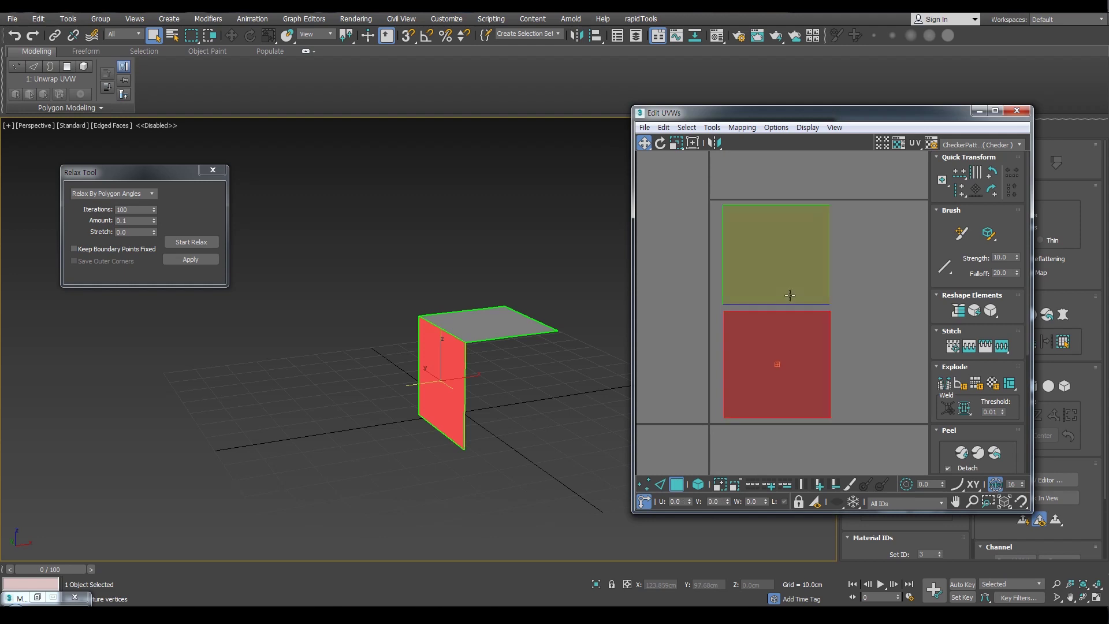
Align the separated lower UV face under the upper one, examine the gap between them, and discard the Unwrap UVW modifier.
{"action": "scroll", "coordinate": [829, 310], "scroll_direction": "up", "scroll_amount": 2}
{"action": "left_click", "coordinate": [860, 283]}
{"action": "left_click_drag", "start_coordinate": [885, 245], "coordinate": [718, 381]}
{"action": "left_click", "coordinate": [849, 328]}
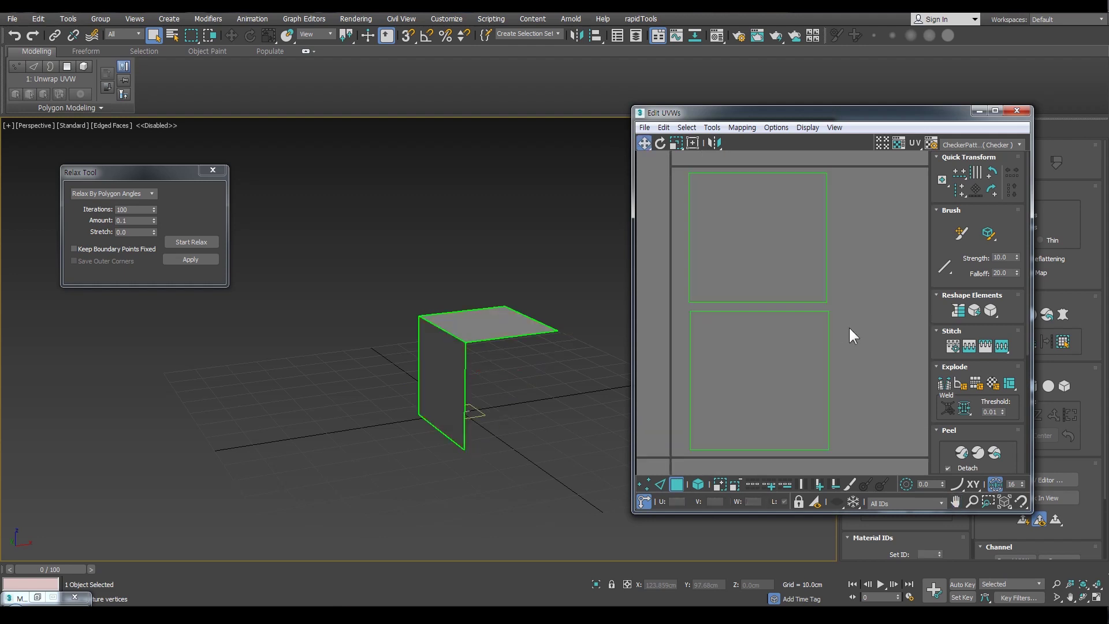
{"action": "left_click", "coordinate": [797, 369]}
{"action": "left_click_drag", "start_coordinate": [797, 369], "coordinate": [795, 369]}
{"action": "left_click", "coordinate": [864, 319]}
{"action": "middle_click_drag", "start_coordinate": [872, 292], "coordinate": [872, 317], "text": "ctrl+alt"}
{"action": "middle_click_drag", "start_coordinate": [862, 308], "coordinate": [824, 311]}
{"action": "left_click_drag", "start_coordinate": [833, 109], "coordinate": [753, 106]}
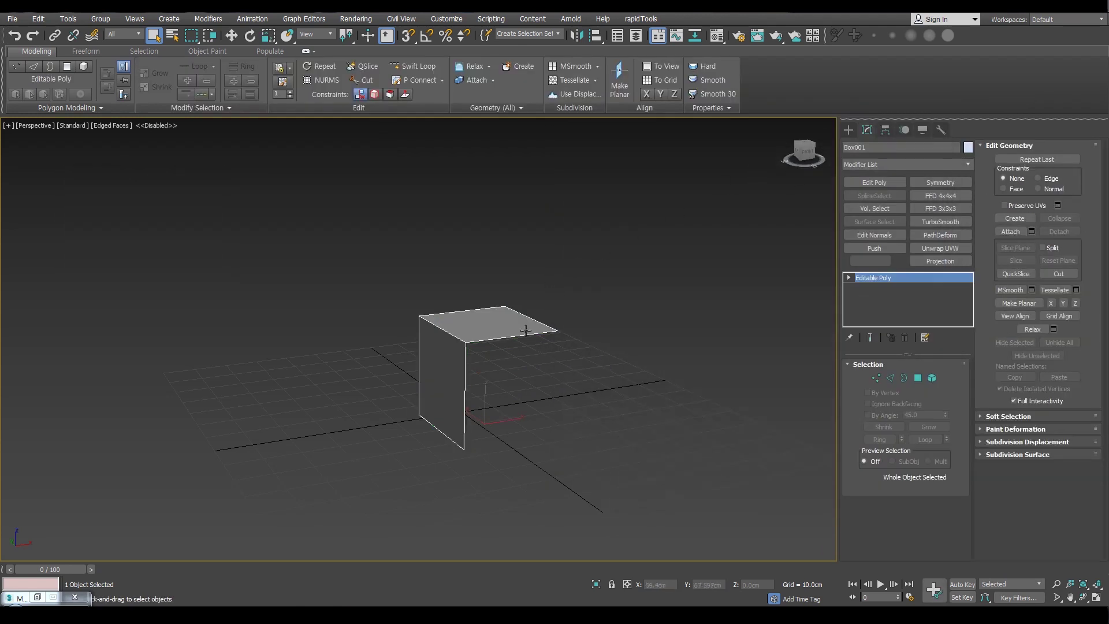
Select the shared edge between the top and side faces in edge-level editing and examine it up close.
{"action": "middle_click_drag", "start_coordinate": [504, 318], "coordinate": [518, 396], "text": "alt"}
{"action": "scroll", "coordinate": [476, 322], "scroll_direction": "up", "scroll_amount": 5}
{"action": "middle_click_drag", "start_coordinate": [475, 322], "coordinate": [517, 378], "text": "alt"}
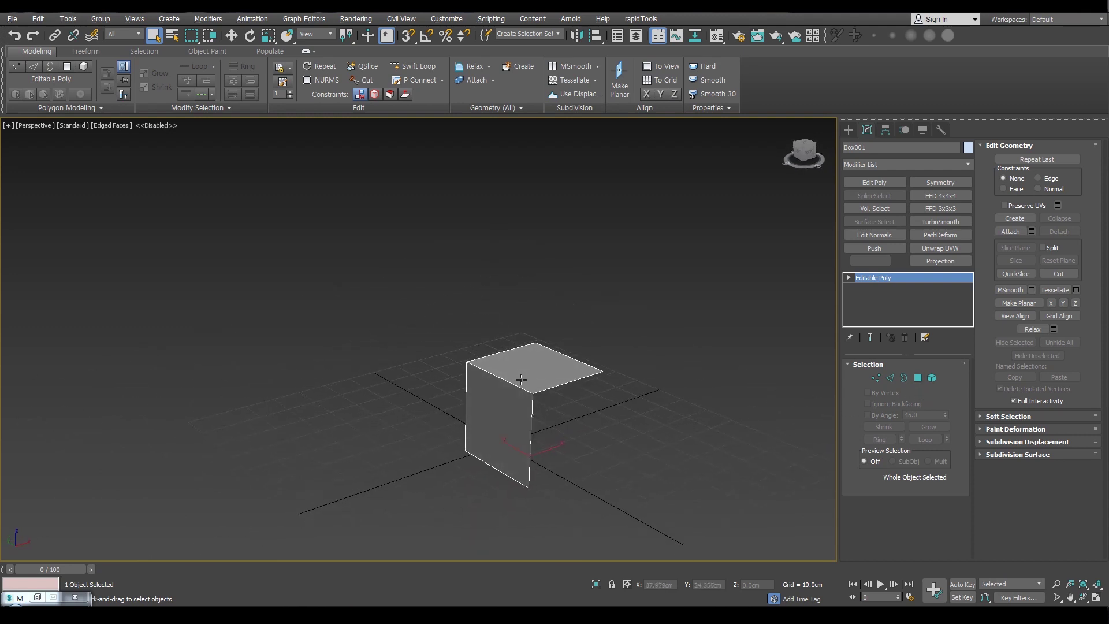
{"action": "scroll", "coordinate": [604, 315], "scroll_direction": "up", "scroll_amount": 3}
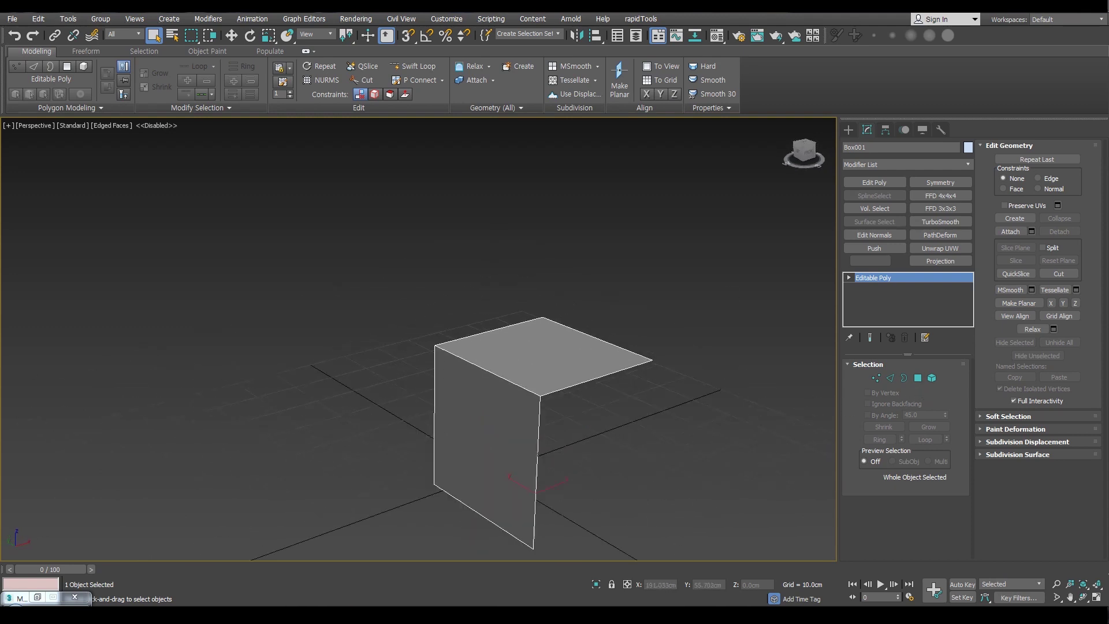
{"action": "middle_click_drag", "start_coordinate": [442, 392], "coordinate": [508, 408]}
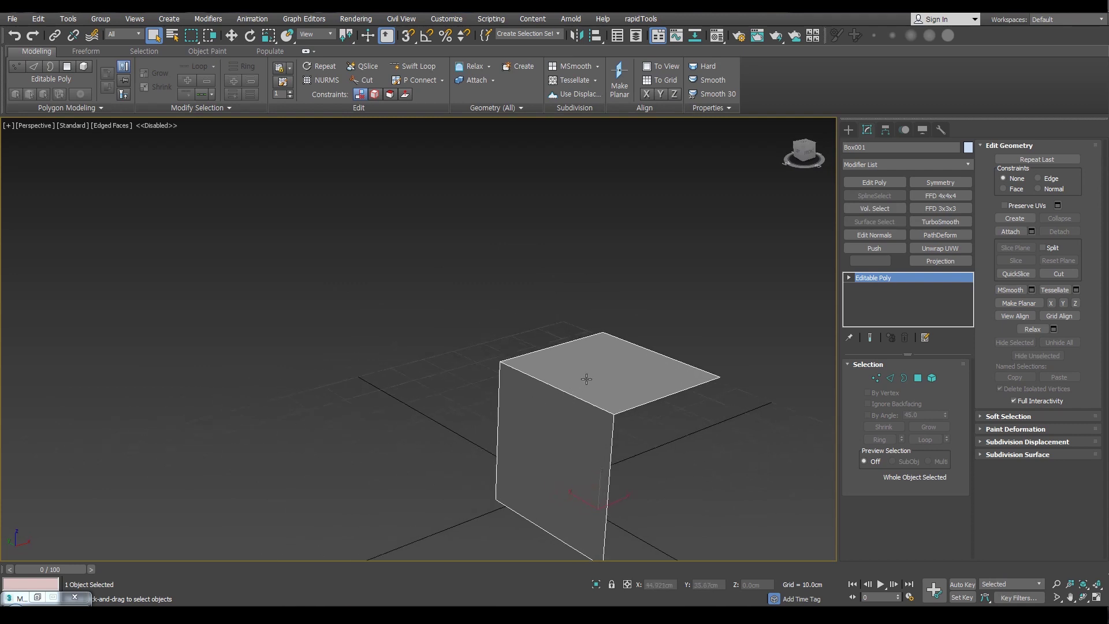
{"action": "scroll", "coordinate": [584, 393], "scroll_direction": "up", "scroll_amount": 2}
{"action": "key", "text": "2"}
{"action": "left_click", "coordinate": [579, 387]}
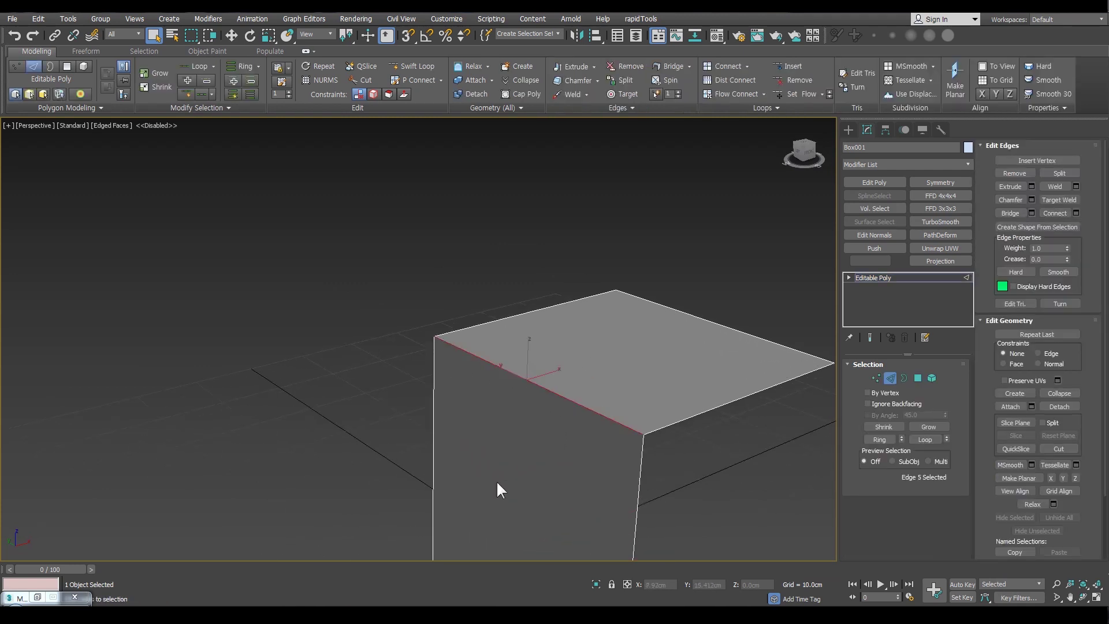
{"action": "scroll", "coordinate": [579, 406], "scroll_direction": "up", "scroll_amount": 2}
{"action": "middle_click_drag", "start_coordinate": [579, 406], "coordinate": [597, 359], "text": "alt"}
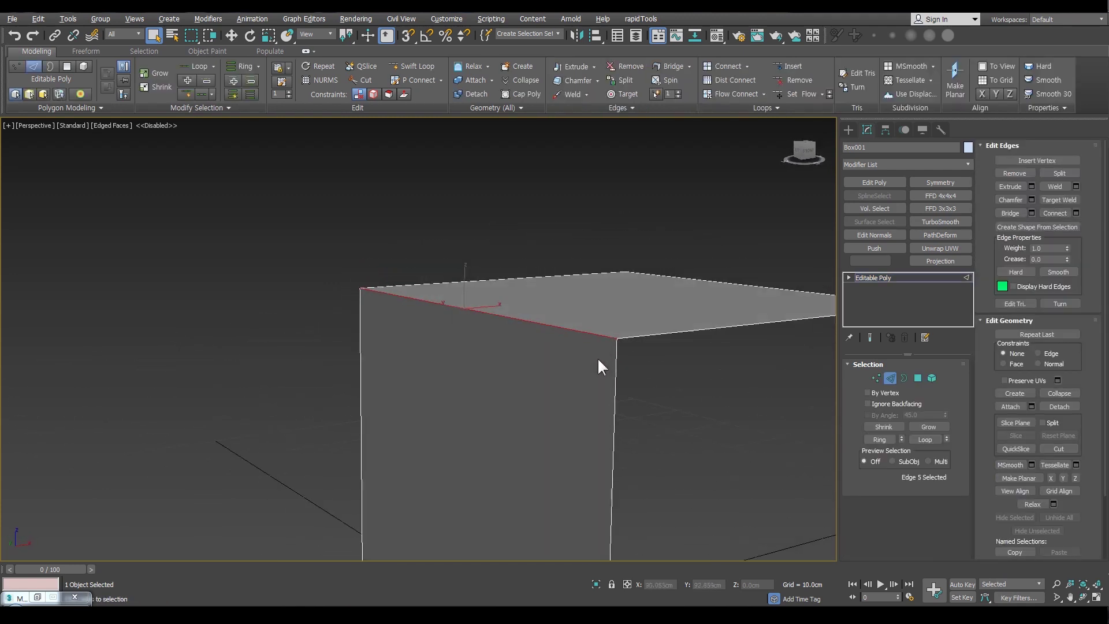
{"action": "middle_click_drag", "start_coordinate": [540, 330], "coordinate": [476, 237]}
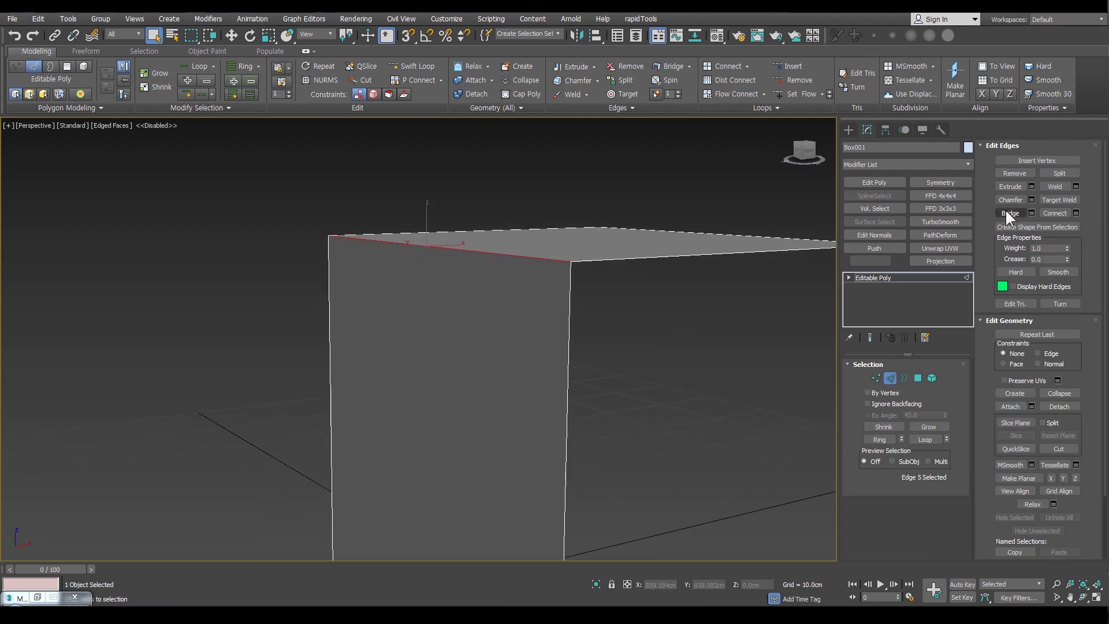
Leave edge-level editing and duplicate the two-face object with the Move tool, placing the copy beside the original.
{"action": "scroll", "coordinate": [554, 306], "scroll_direction": "down", "scroll_amount": 3}
{"action": "key", "text": "w"}
{"action": "middle_click_drag", "start_coordinate": [560, 312], "coordinate": [535, 320], "text": "alt"}
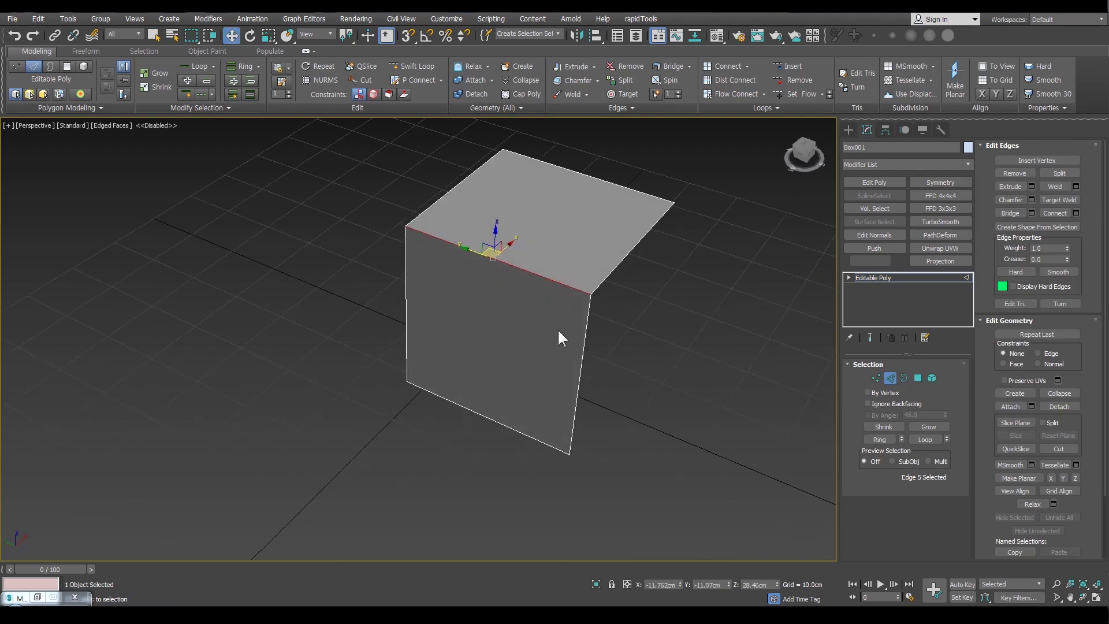
{"action": "scroll", "coordinate": [556, 328], "scroll_direction": "down", "scroll_amount": 2}
{"action": "key", "text": "2"}
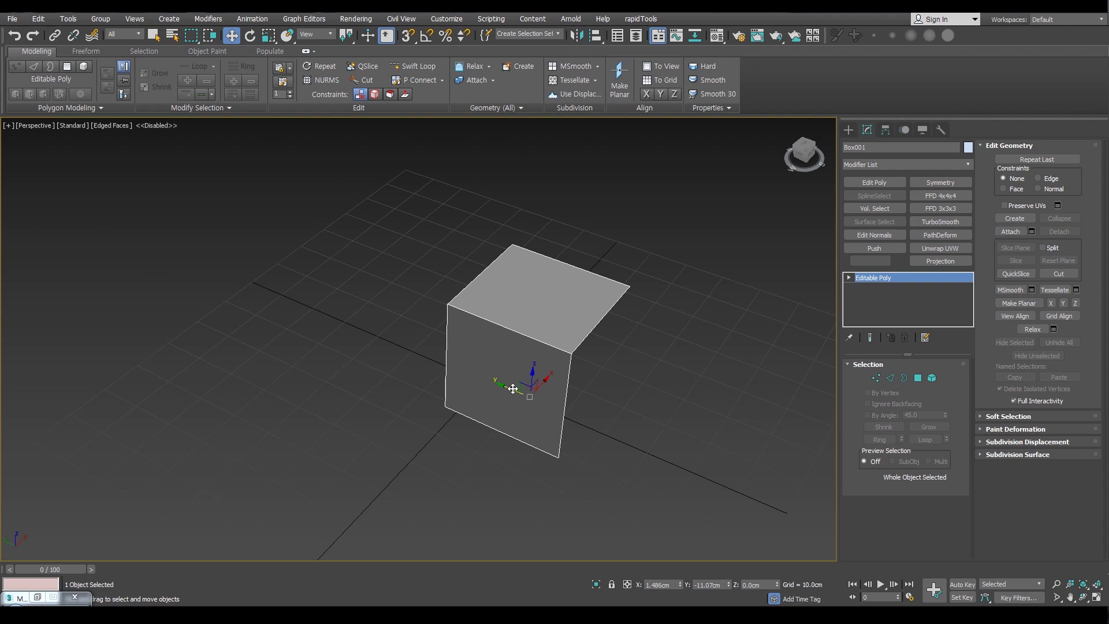
{"action": "mouse_move", "coordinate": [514, 341]}
{"action": "left_mouse_down", "text": "shift"}
{"action": "mouse_move", "coordinate": [304, 247]}
{"action": "mouse_move", "coordinate": [354, 274]}
{"action": "left_mouse_up", "text": "shift"}
{"action": "left_click", "coordinate": [556, 358]}
{"action": "left_click_drag", "start_coordinate": [606, 409], "coordinate": [488, 429]}
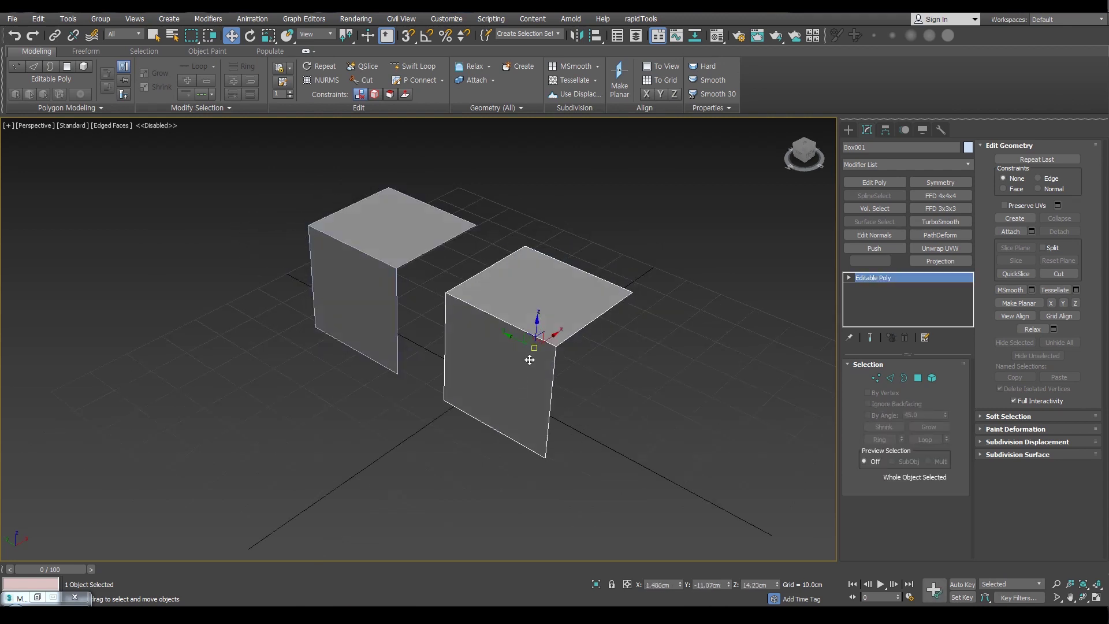
Set up a chamfer on the copy's shared edge with an amount of 1.0 cm and 4 segments.
{"action": "scroll", "coordinate": [565, 320], "scroll_direction": "up", "scroll_amount": 5}
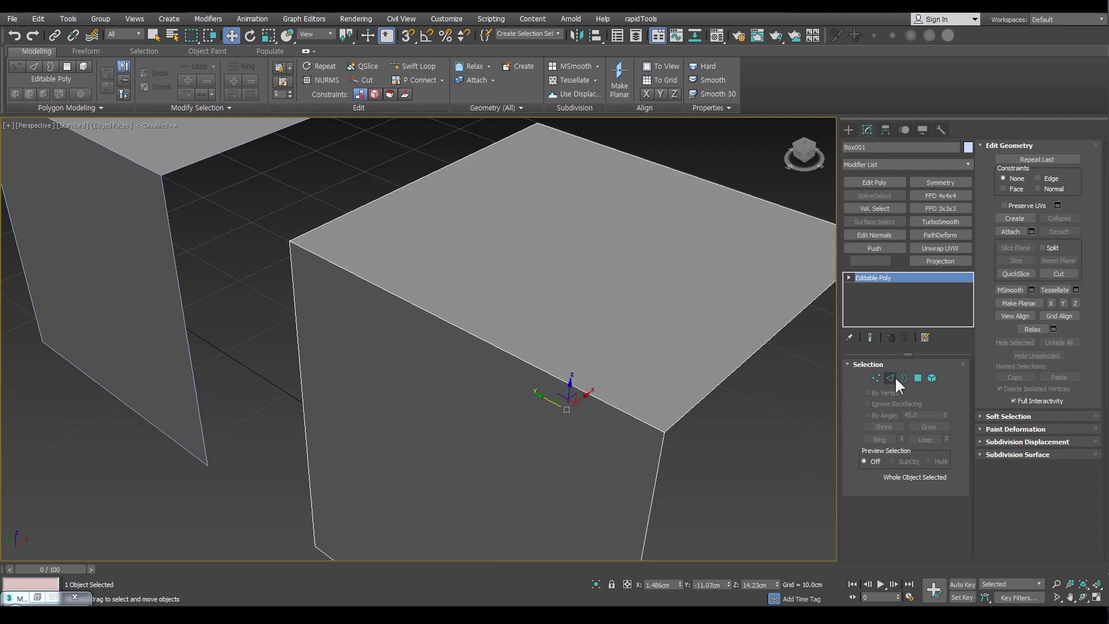
{"action": "left_click", "coordinate": [891, 379]}
{"action": "scroll", "coordinate": [503, 355], "scroll_direction": "down", "scroll_amount": 5}
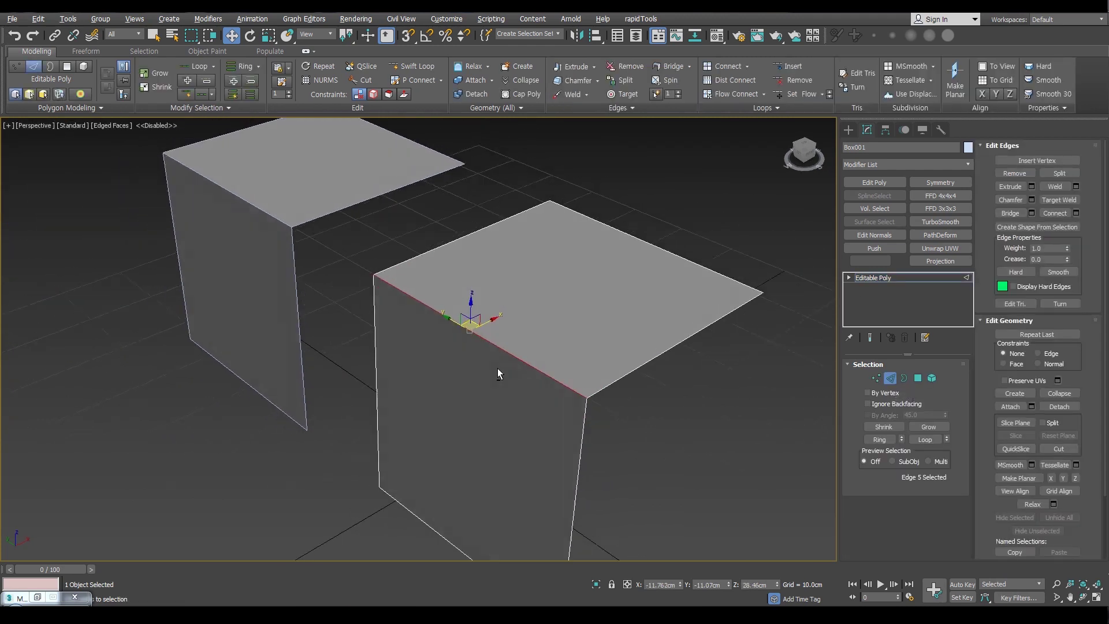
{"action": "key", "text": "q"}
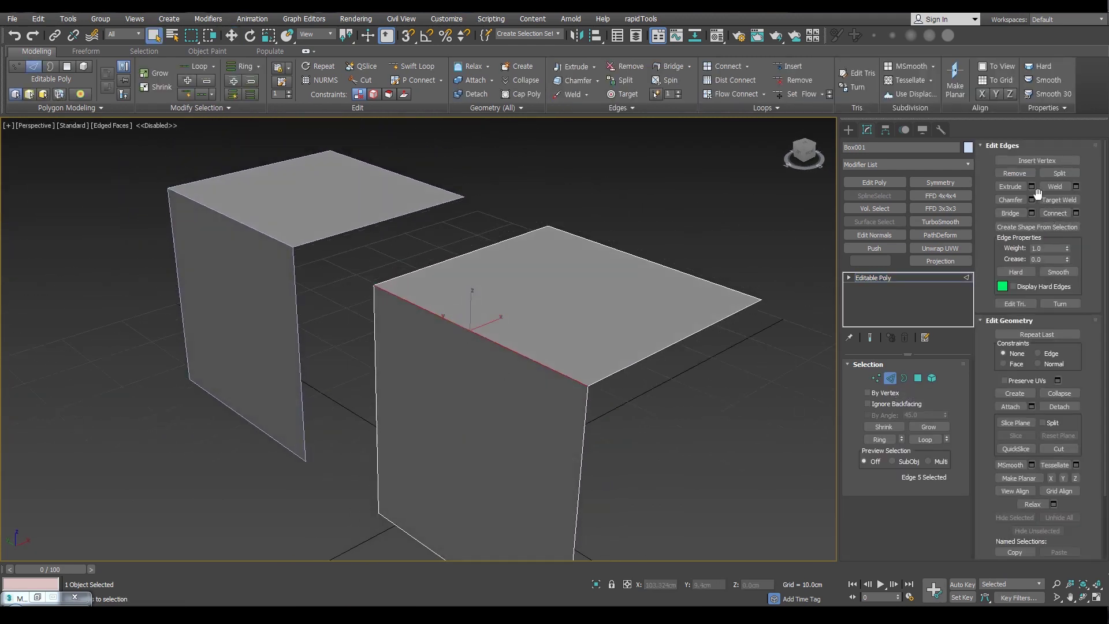
{"action": "left_click", "coordinate": [1031, 199]}
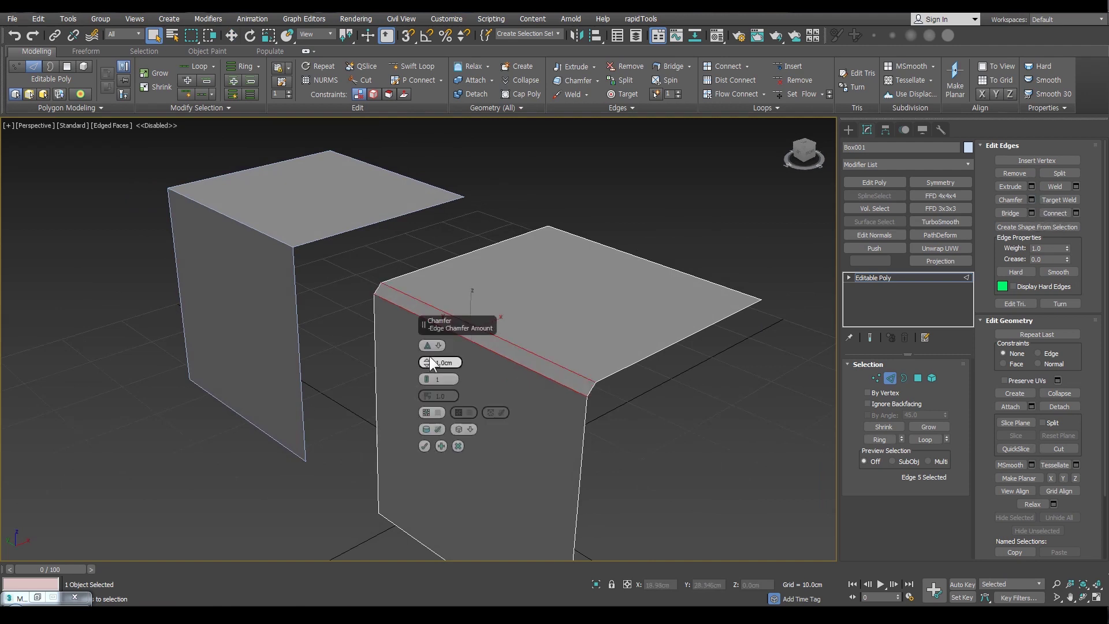
{"action": "left_click", "coordinate": [425, 376]}
{"action": "left_click", "coordinate": [425, 376]}
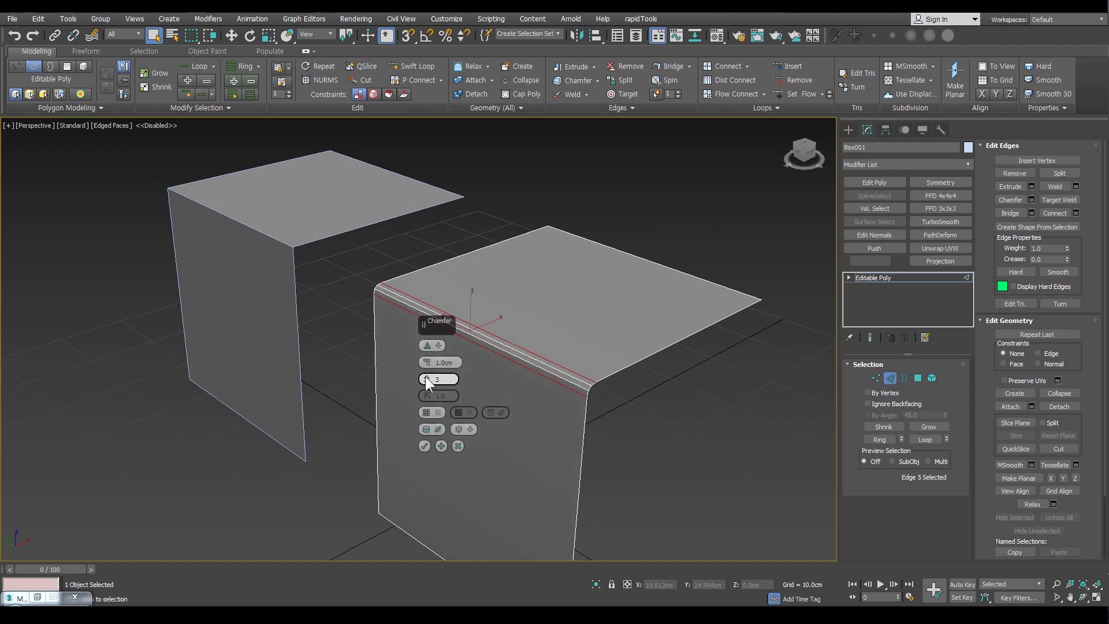
{"action": "left_click", "coordinate": [425, 376]}
Examine the rounded edge preview up close and accept the chamfer.
{"action": "scroll", "coordinate": [520, 384], "scroll_direction": "up", "scroll_amount": 5}
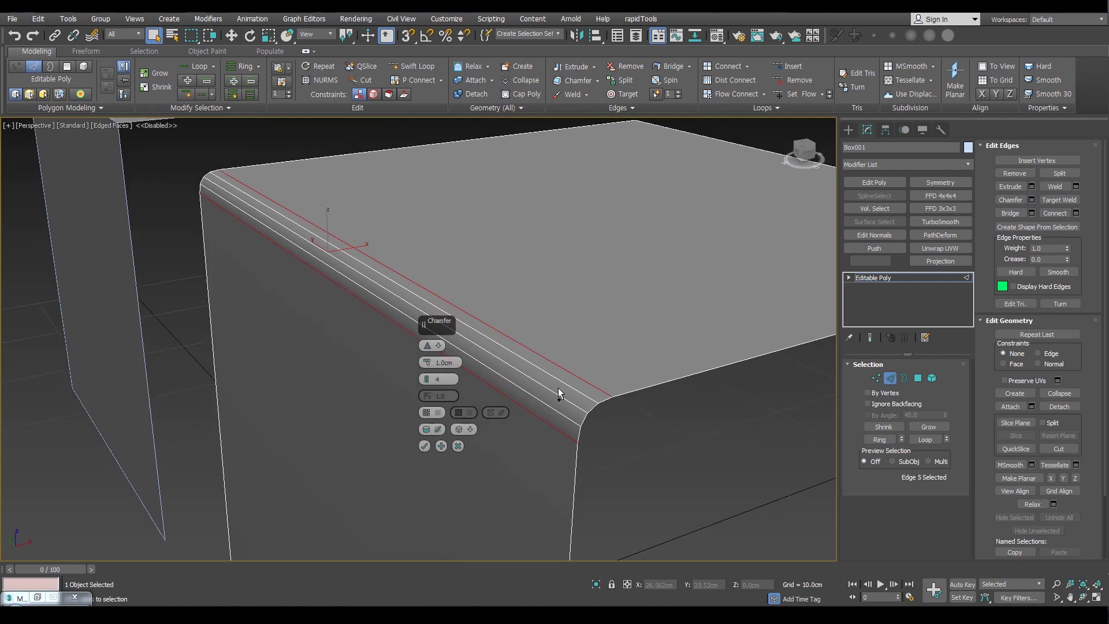
{"action": "scroll", "coordinate": [558, 387], "scroll_direction": "up", "scroll_amount": 4}
{"action": "scroll", "coordinate": [589, 401], "scroll_direction": "down", "scroll_amount": 3}
{"action": "scroll", "coordinate": [588, 413], "scroll_direction": "up", "scroll_amount": 2}
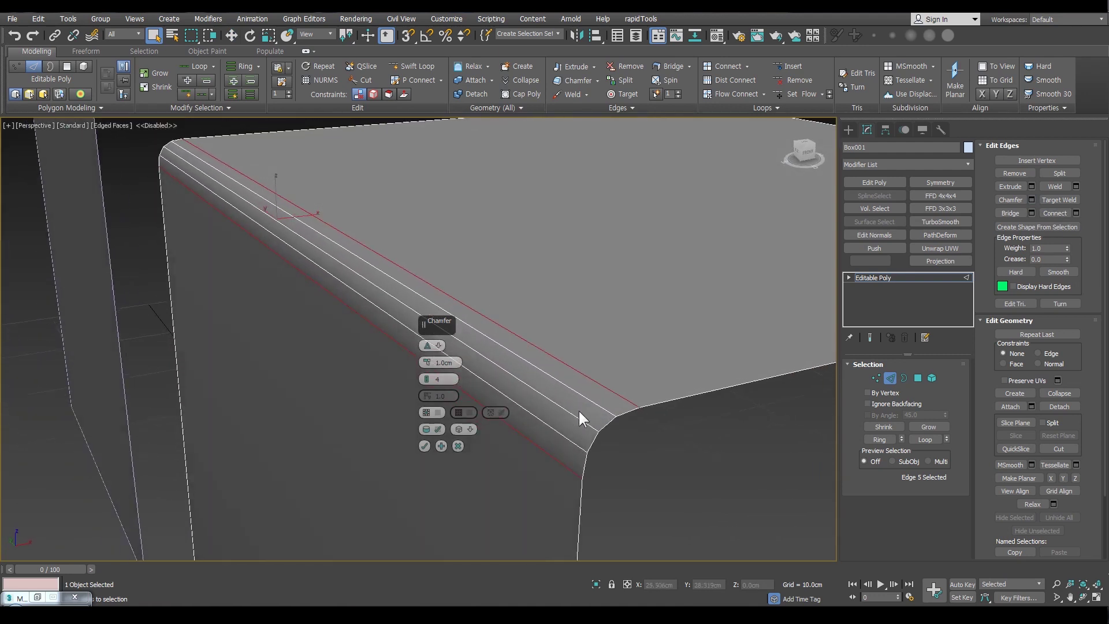
{"action": "scroll", "coordinate": [579, 410], "scroll_direction": "down", "scroll_amount": 5}
{"action": "scroll", "coordinate": [480, 322], "scroll_direction": "up", "scroll_amount": 1}
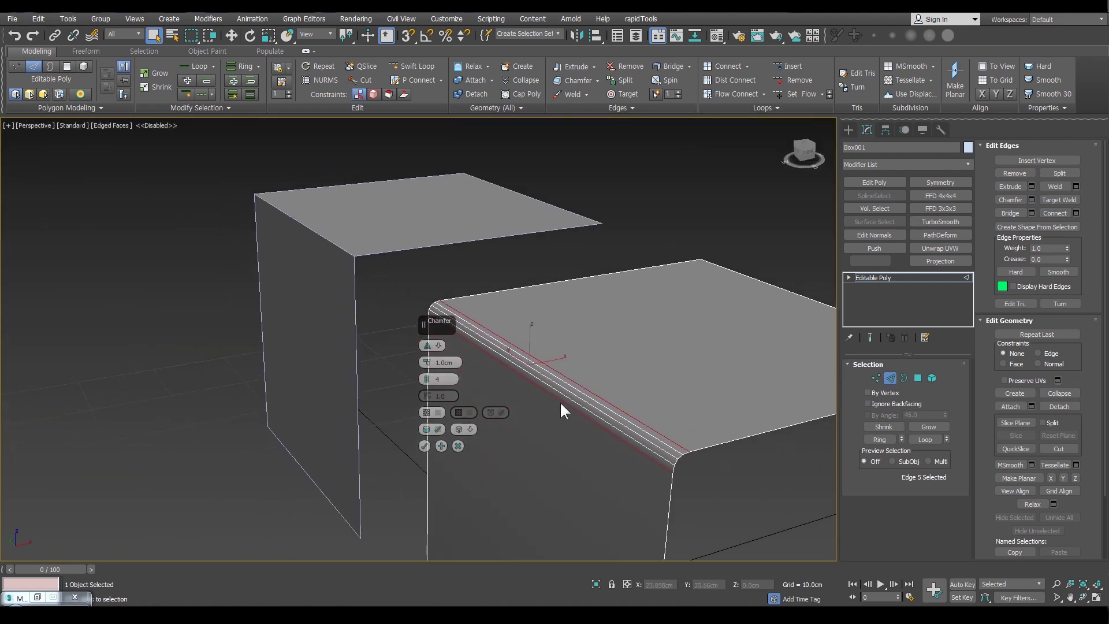
{"action": "scroll", "coordinate": [560, 401], "scroll_direction": "up", "scroll_amount": 5}
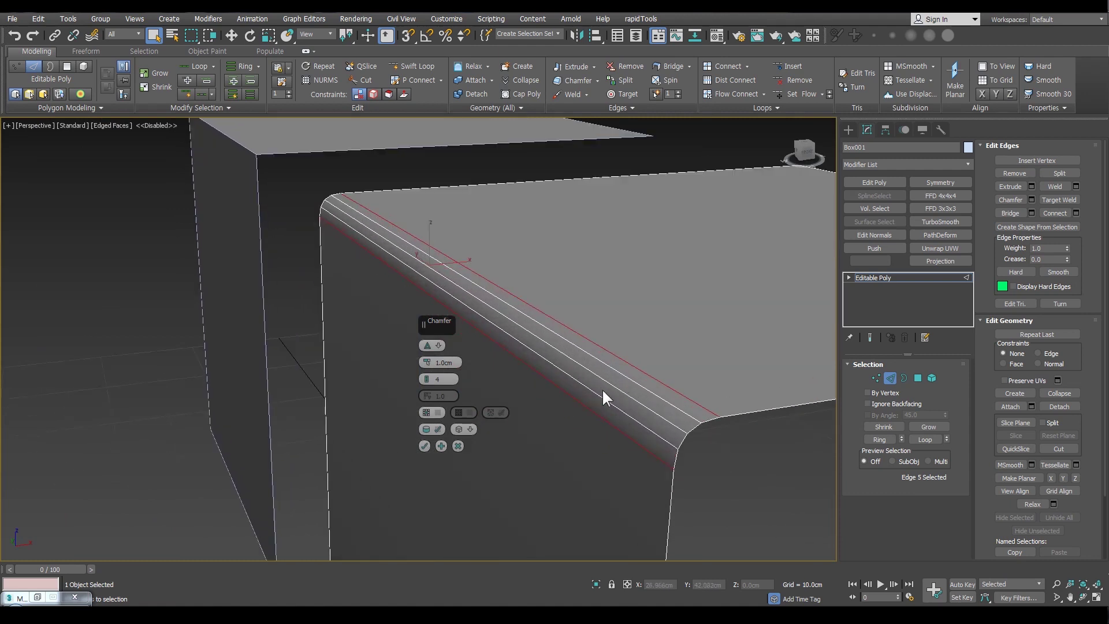
{"action": "scroll", "coordinate": [602, 388], "scroll_direction": "down", "scroll_amount": 4}
{"action": "scroll", "coordinate": [635, 399], "scroll_direction": "up", "scroll_amount": 4}
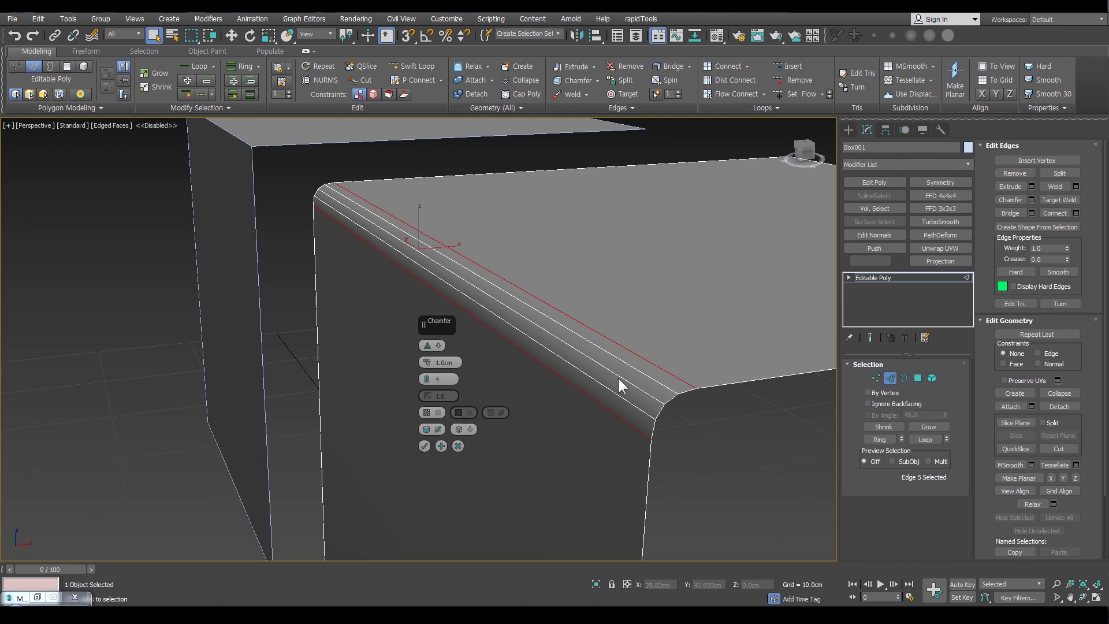
{"action": "middle_click_drag", "start_coordinate": [618, 376], "coordinate": [594, 375]}
{"action": "scroll", "coordinate": [575, 339], "scroll_direction": "up", "scroll_amount": 2}
{"action": "scroll", "coordinate": [568, 348], "scroll_direction": "down", "scroll_amount": 2}
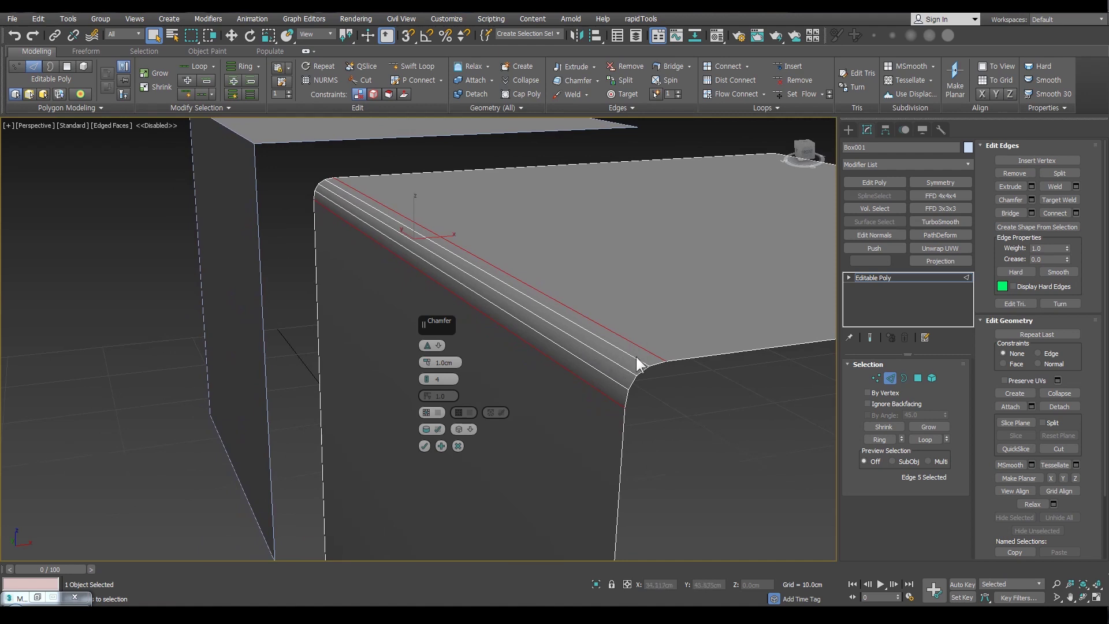
{"action": "left_click", "coordinate": [425, 445]}
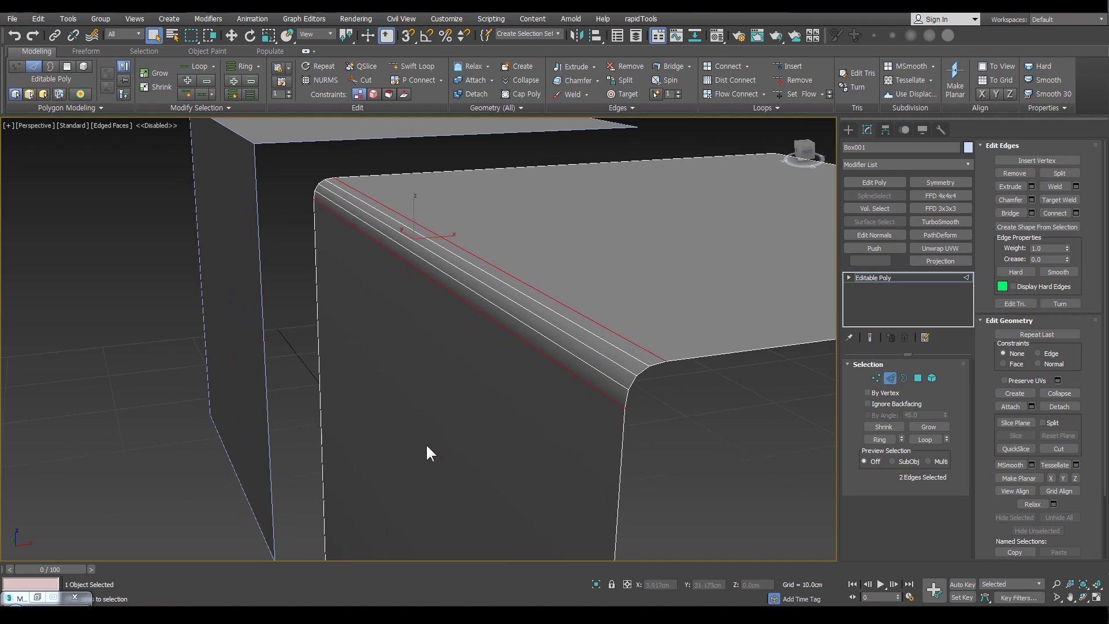
Select all the parallel edges across the bevel to inspect its segments, and clear the selection.
{"action": "scroll", "coordinate": [594, 355], "scroll_direction": "up", "scroll_amount": 2}
{"action": "left_click_drag", "start_coordinate": [663, 410], "coordinate": [624, 468]}
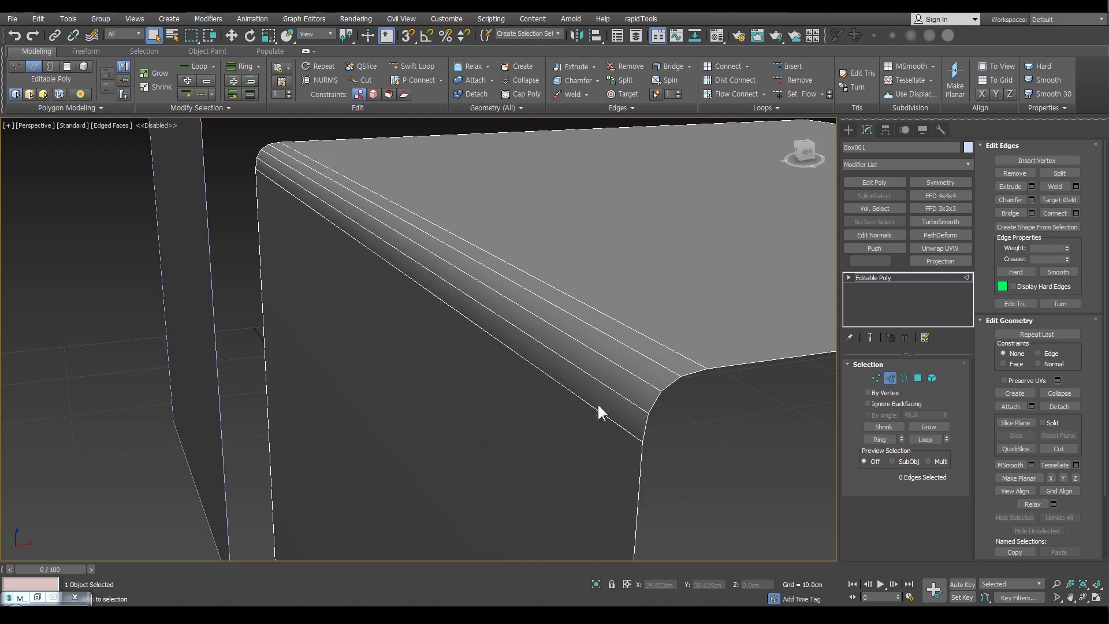
{"action": "left_click_drag", "start_coordinate": [600, 291], "coordinate": [492, 409]}
{"action": "left_click", "coordinate": [507, 388]}
{"action": "left_click_drag", "start_coordinate": [570, 262], "coordinate": [536, 401]}
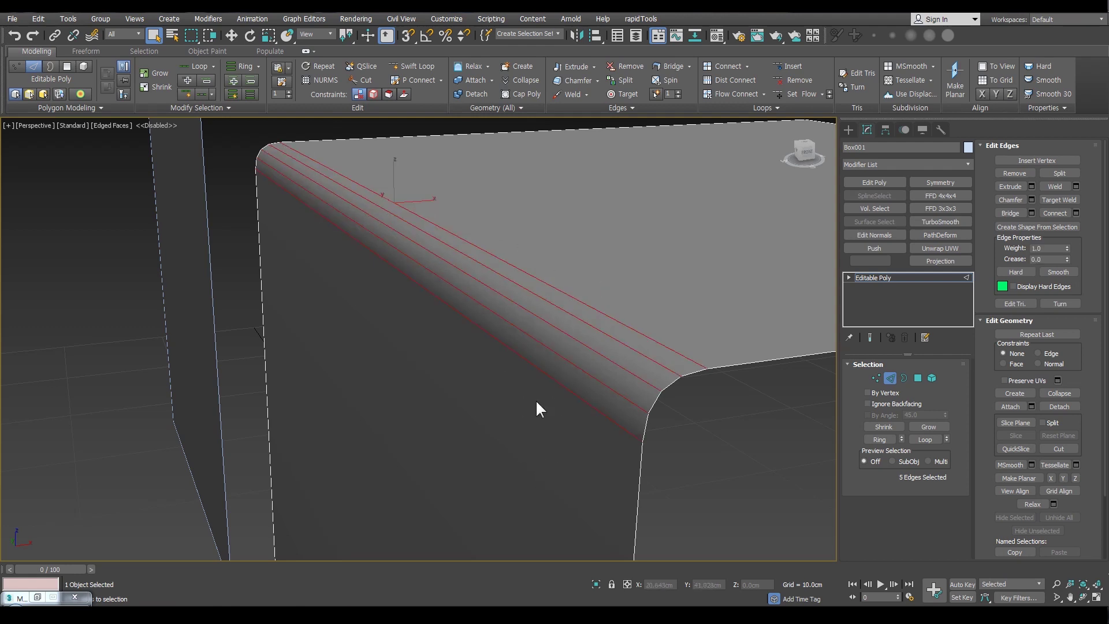
{"action": "left_click", "coordinate": [530, 420]}
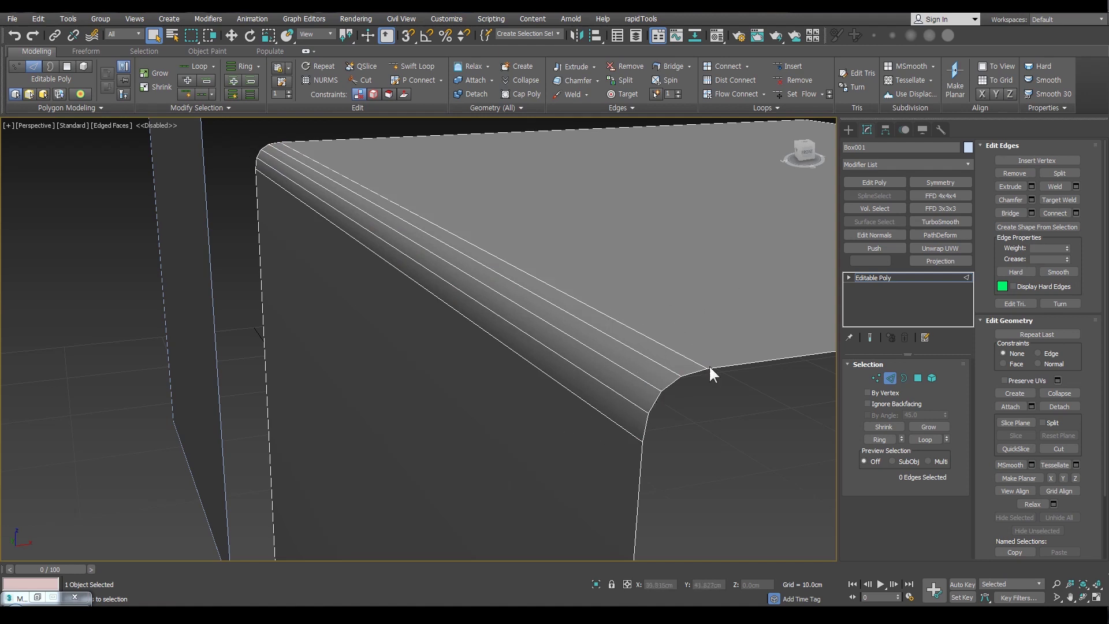
In polygon-level editing, select the side face with its two adjoining bevel strips, and then the top face with its two strips.
{"action": "left_click", "coordinate": [918, 379]}
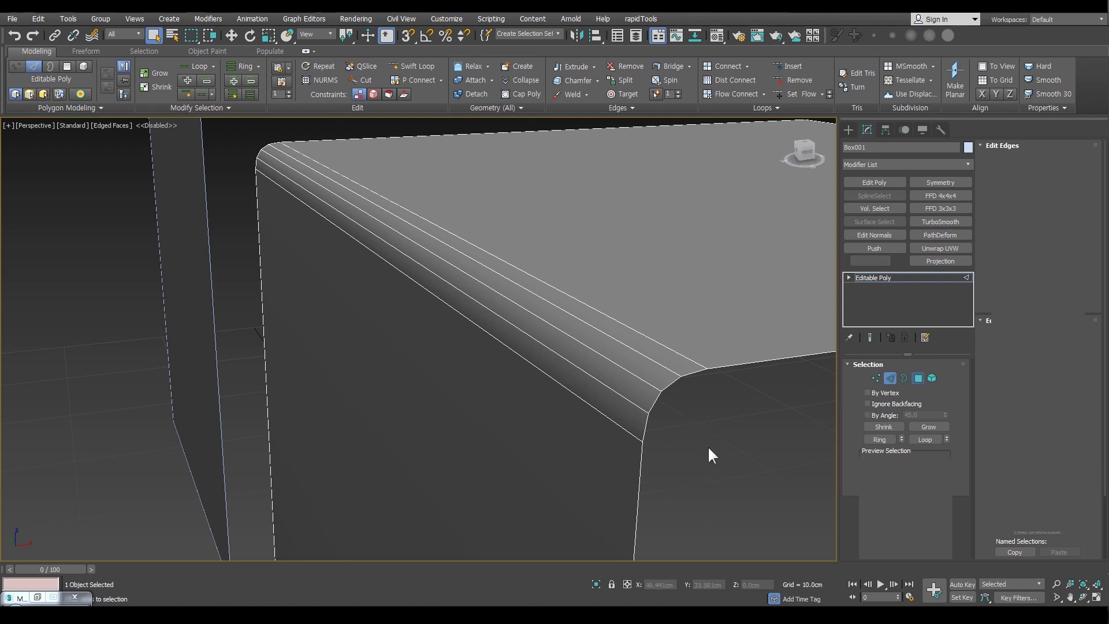
{"action": "left_click_drag", "start_coordinate": [606, 472], "coordinate": [605, 471]}
{"action": "left_click_drag", "start_coordinate": [708, 393], "coordinate": [671, 342]}
{"action": "left_click", "coordinate": [670, 412]}
{"action": "left_click", "coordinate": [606, 469]}
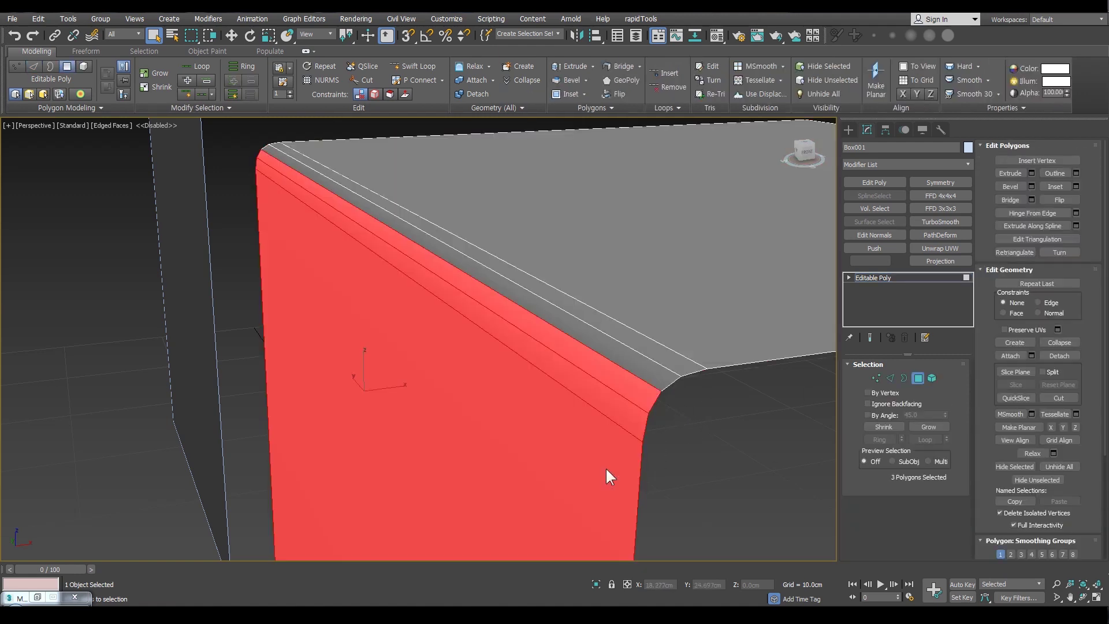
{"action": "left_click", "coordinate": [692, 420]}
{"action": "left_click_drag", "start_coordinate": [707, 400], "coordinate": [668, 347]}
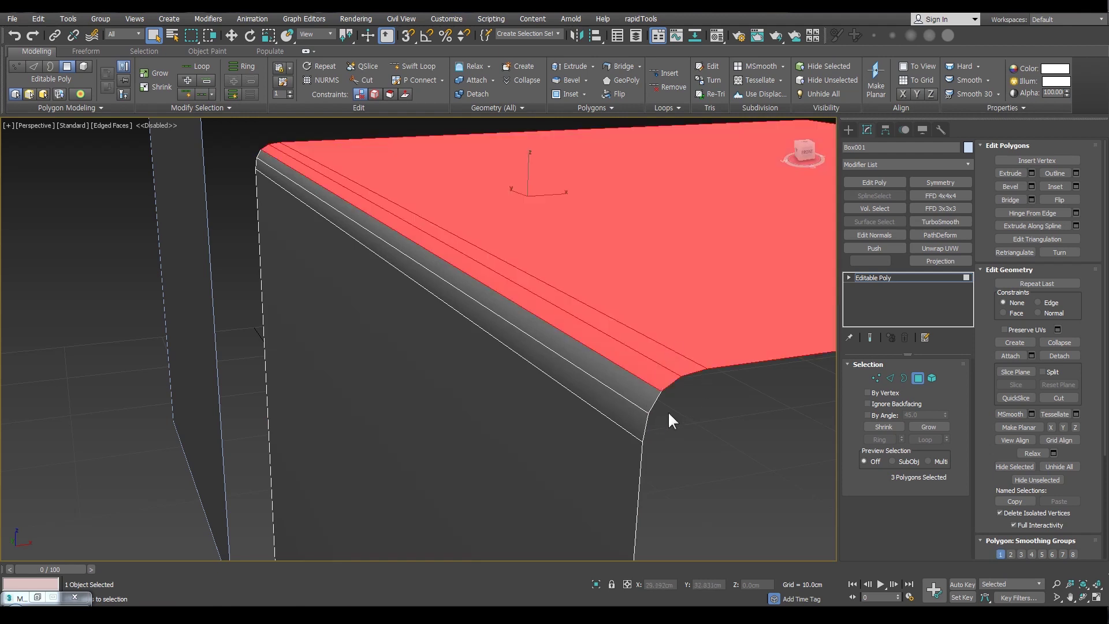
Reselect the side face and lower bevel strips, examine where they meet the upper half, and leave polygon-level editing with nothing selected.
{"action": "left_click_drag", "start_coordinate": [630, 457], "coordinate": [631, 457]}
{"action": "scroll", "coordinate": [671, 389], "scroll_direction": "down", "scroll_amount": 3}
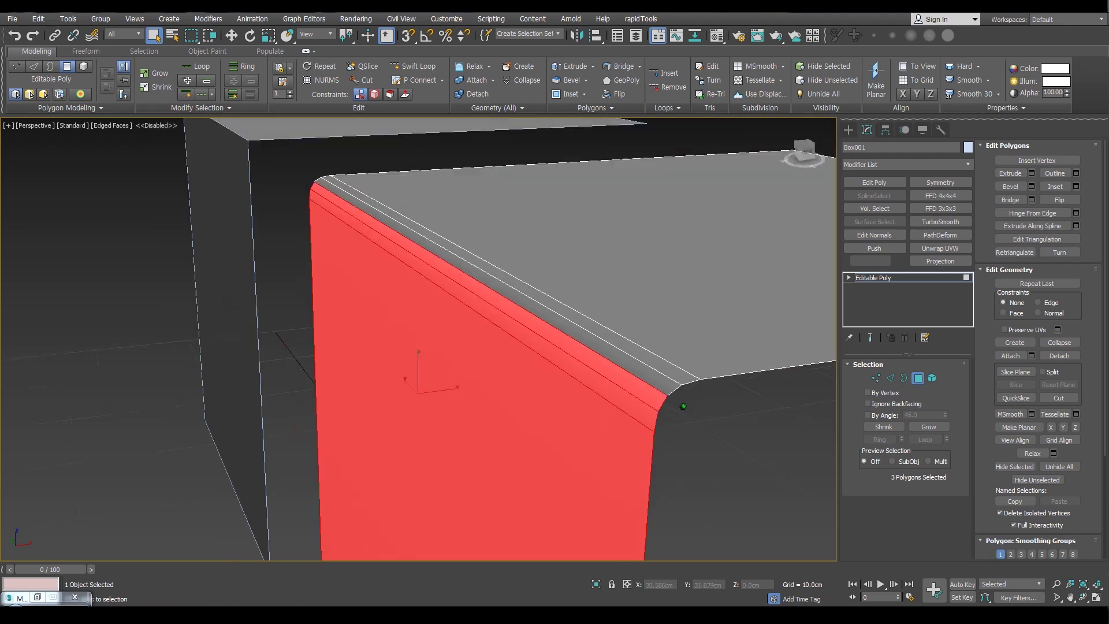
{"action": "middle_click_drag", "start_coordinate": [671, 390], "coordinate": [636, 397]}
{"action": "scroll", "coordinate": [612, 354], "scroll_direction": "up", "scroll_amount": 5}
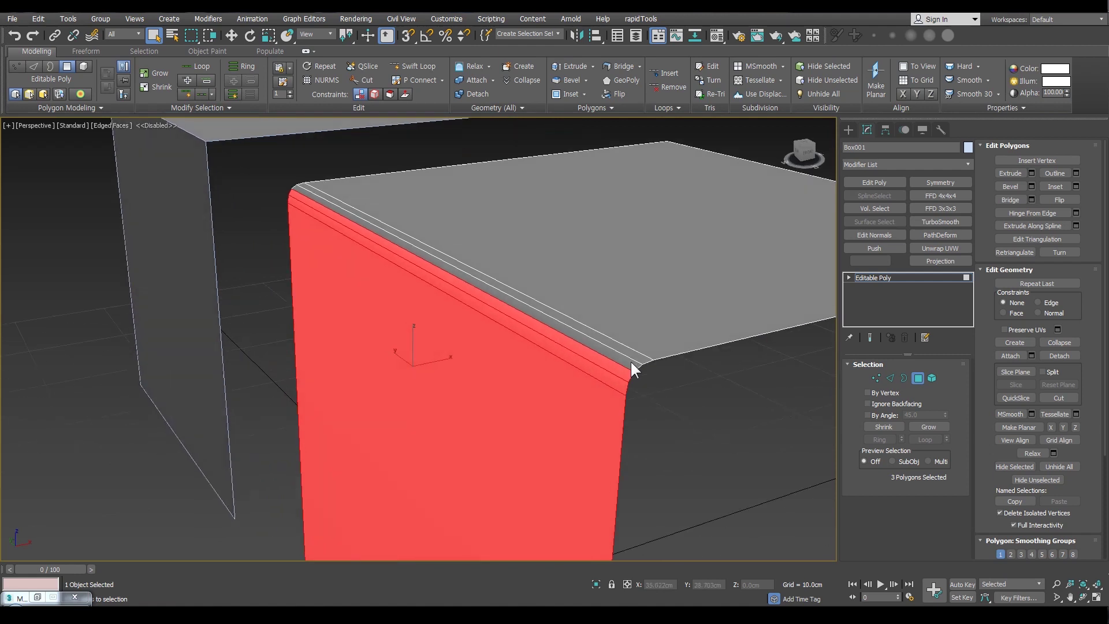
{"action": "left_click", "coordinate": [687, 369]}
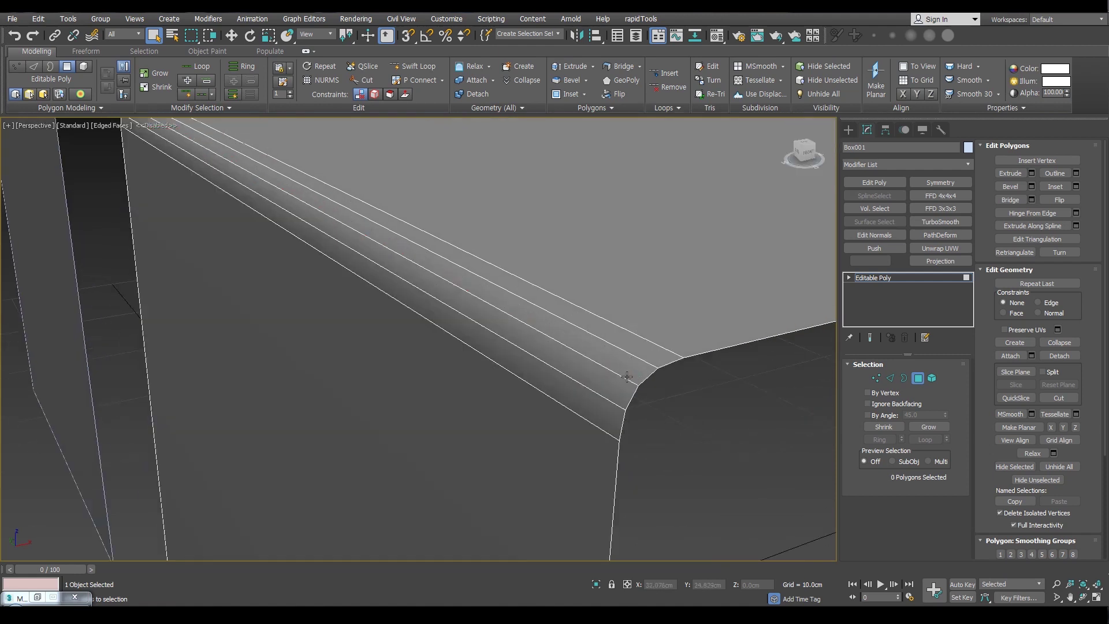
{"action": "scroll", "coordinate": [623, 395], "scroll_direction": "down", "scroll_amount": 2}
{"action": "left_click", "coordinate": [918, 378]}
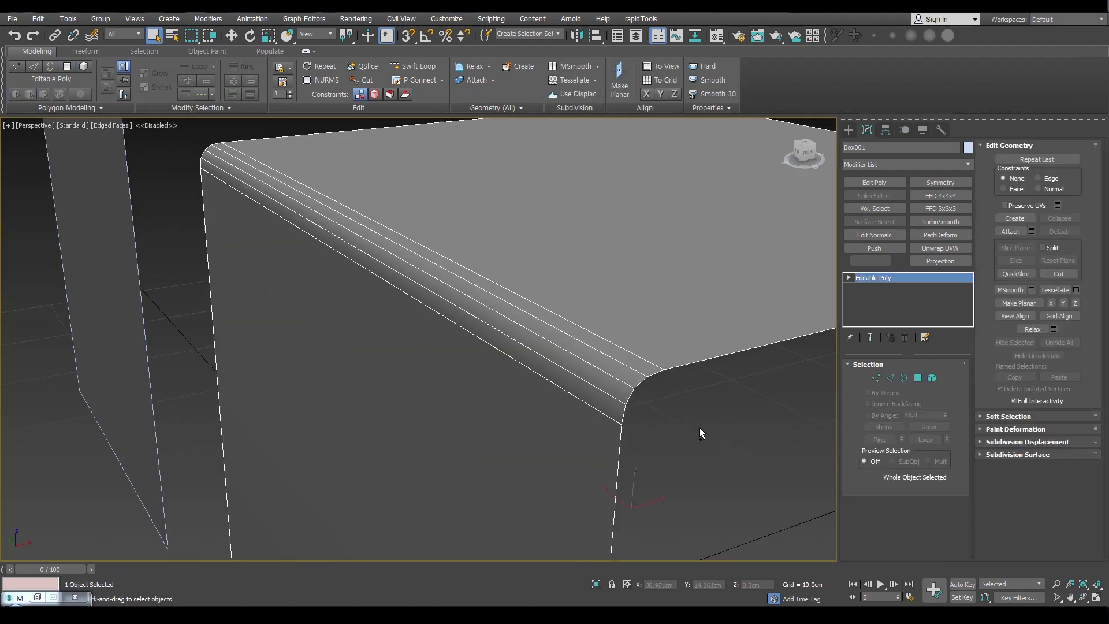
Select the whole beveled surface in element-level editing to check its smoothing group, and clear the selection.
{"action": "scroll", "coordinate": [644, 404], "scroll_direction": "down", "scroll_amount": 3}
{"action": "key", "text": "w"}
{"action": "middle_click_drag", "start_coordinate": [592, 373], "coordinate": [605, 378], "text": "alt"}
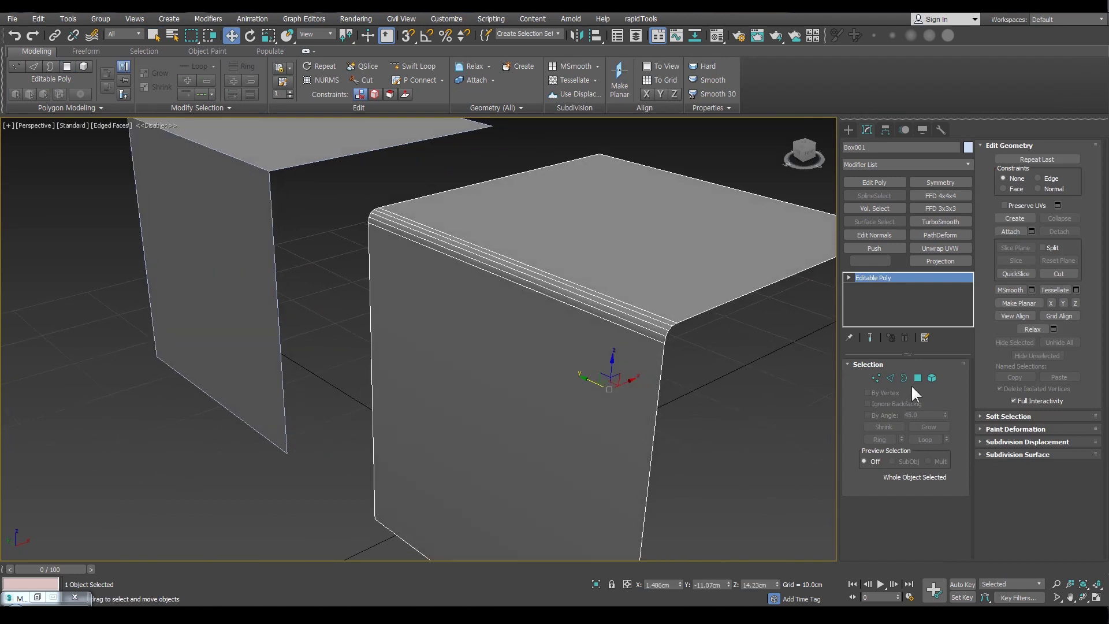
{"action": "left_click", "coordinate": [931, 378]}
{"action": "scroll", "coordinate": [670, 404], "scroll_direction": "down", "scroll_amount": 3}
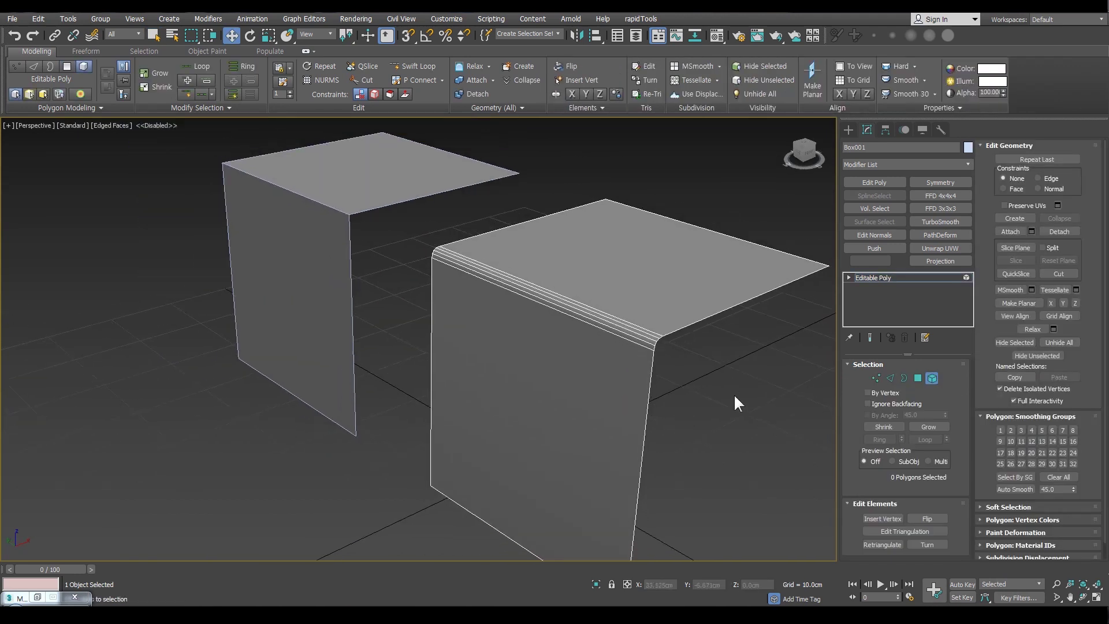
{"action": "left_click", "coordinate": [630, 313]}
{"action": "middle_click_drag", "start_coordinate": [655, 341], "coordinate": [635, 317], "text": "alt"}
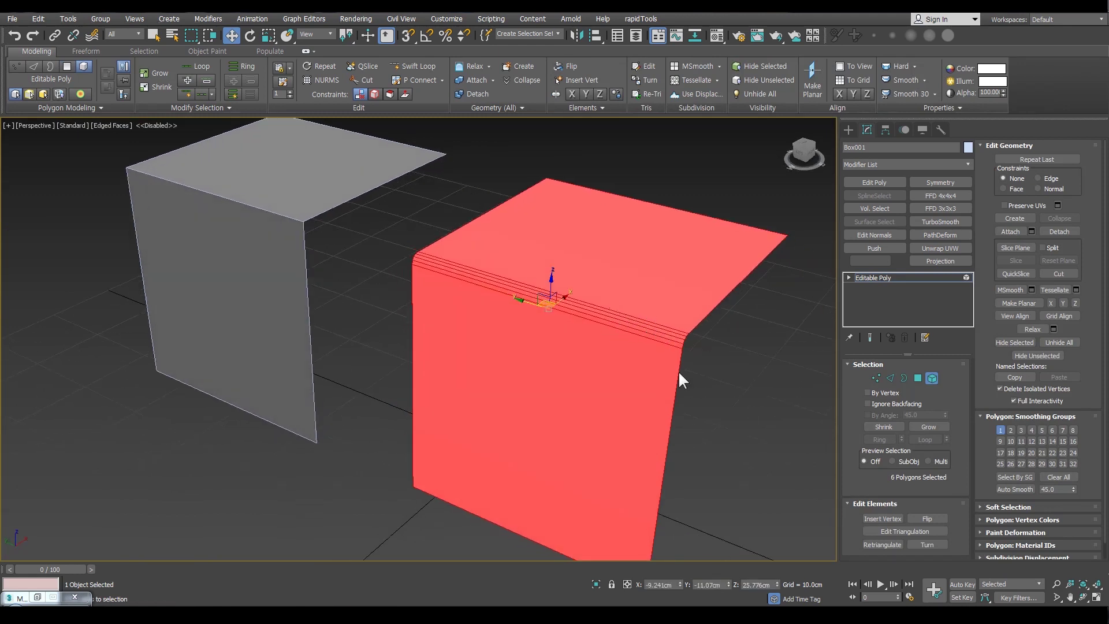
{"action": "middle_click_drag", "start_coordinate": [699, 402], "coordinate": [716, 391], "text": "alt"}
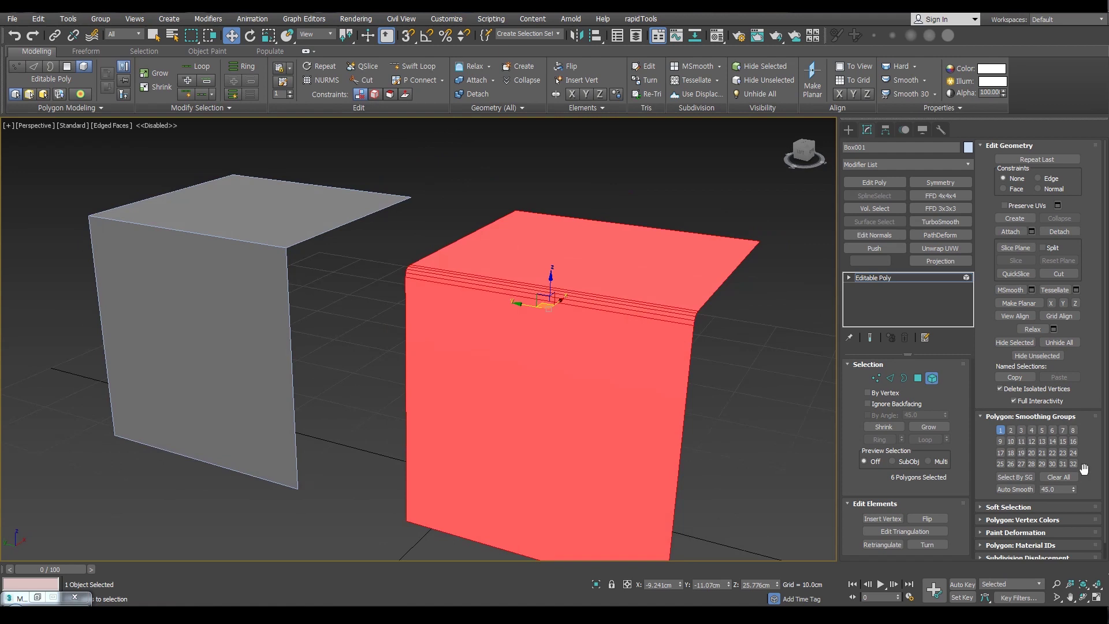
{"action": "middle_click_drag", "start_coordinate": [578, 366], "coordinate": [559, 322]}
{"action": "left_click", "coordinate": [693, 405]}
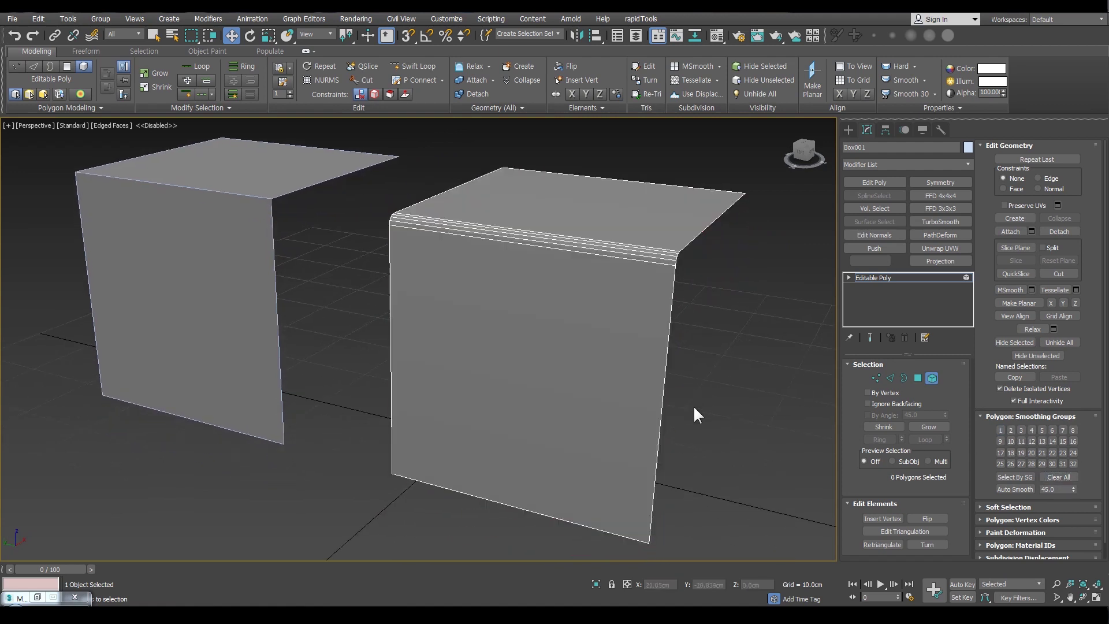
Compare the shading of the beveled copy with the hard-cornered original from several angles and distances.
{"action": "scroll", "coordinate": [693, 405], "scroll_direction": "down", "scroll_amount": 3}
{"action": "middle_click_drag", "start_coordinate": [693, 405], "coordinate": [639, 467], "text": "alt"}
{"action": "scroll", "coordinate": [638, 467], "scroll_direction": "up", "scroll_amount": 2}
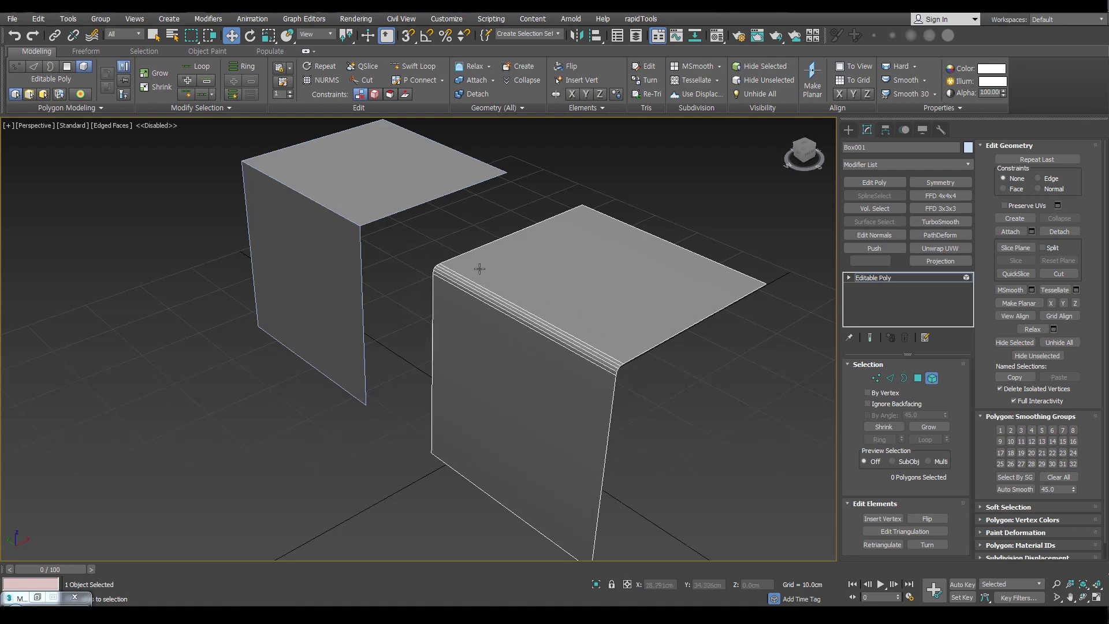
{"action": "middle_click_drag", "start_coordinate": [559, 426], "coordinate": [555, 504], "text": "alt"}
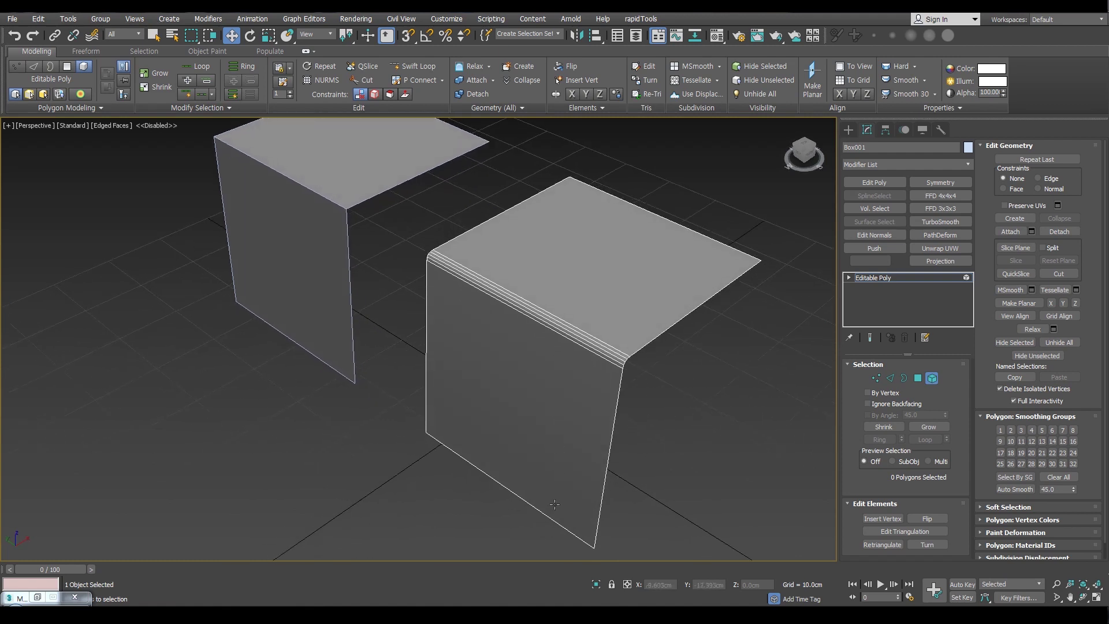
{"action": "middle_click_drag", "start_coordinate": [588, 436], "coordinate": [577, 403], "text": "alt"}
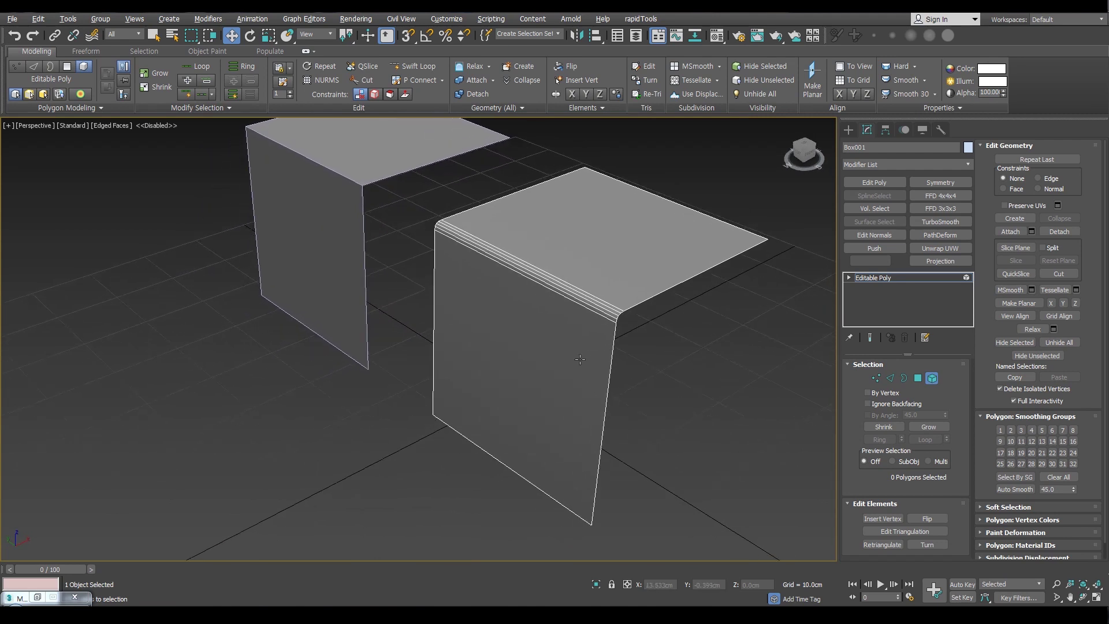
{"action": "mouse_move", "coordinate": [552, 235]}
{"action": "middle_mouse_down", "text": "alt"}
{"action": "mouse_move", "coordinate": [529, 200]}
{"action": "mouse_move", "coordinate": [549, 234]}
{"action": "middle_mouse_up", "text": "alt"}
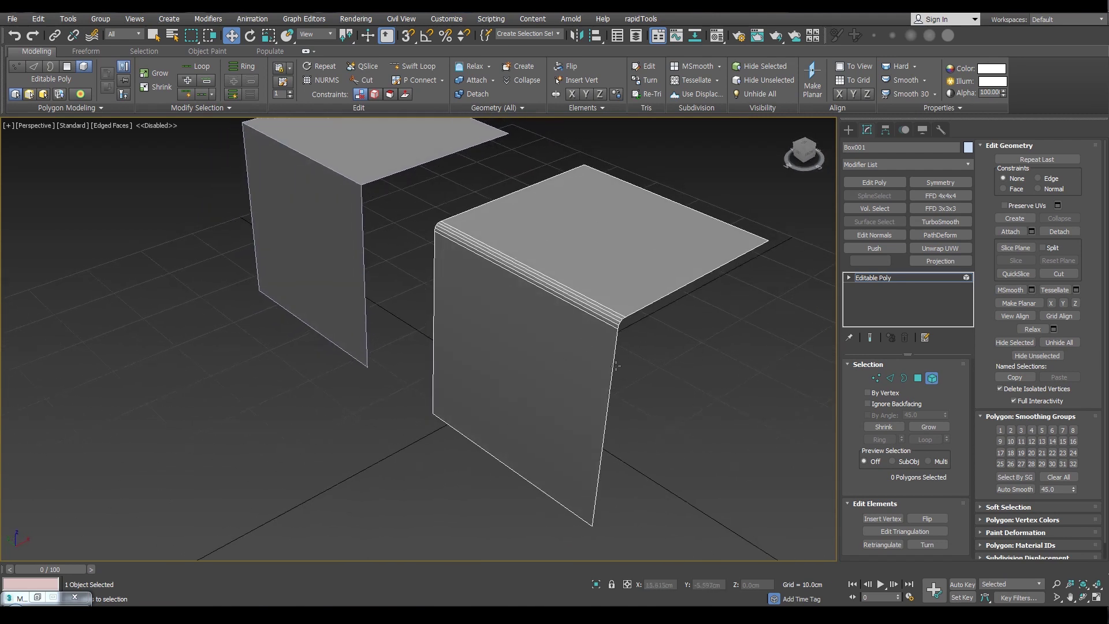
{"action": "middle_click_drag", "start_coordinate": [650, 203], "coordinate": [608, 325], "text": "alt"}
{"action": "scroll", "coordinate": [626, 284], "scroll_direction": "up", "scroll_amount": 3}
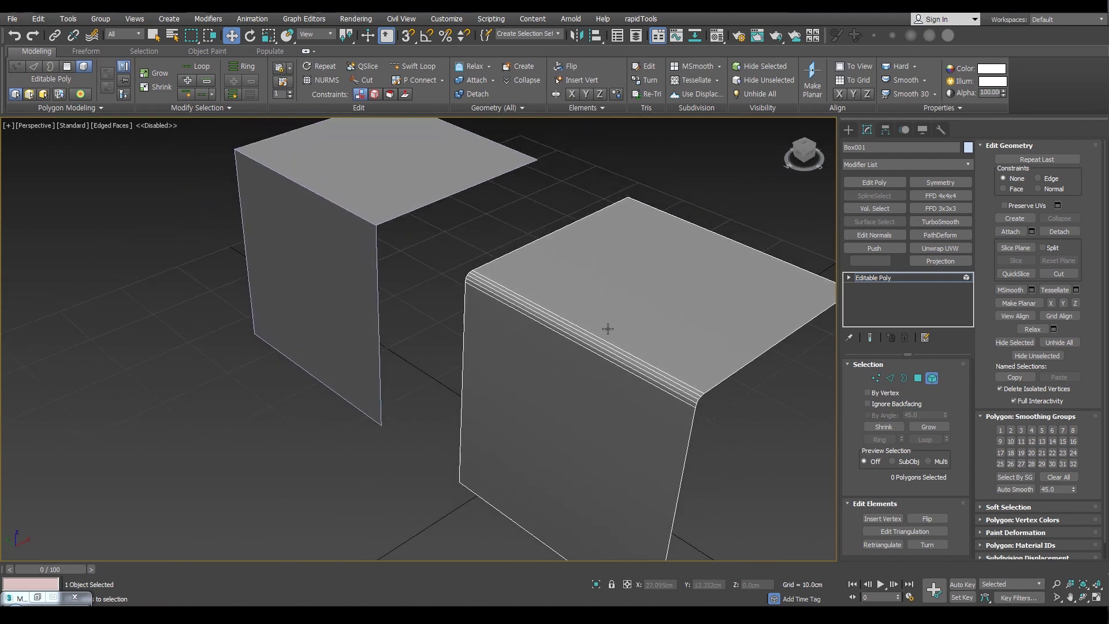
{"action": "middle_click_drag", "start_coordinate": [515, 302], "coordinate": [581, 352], "text": "alt"}
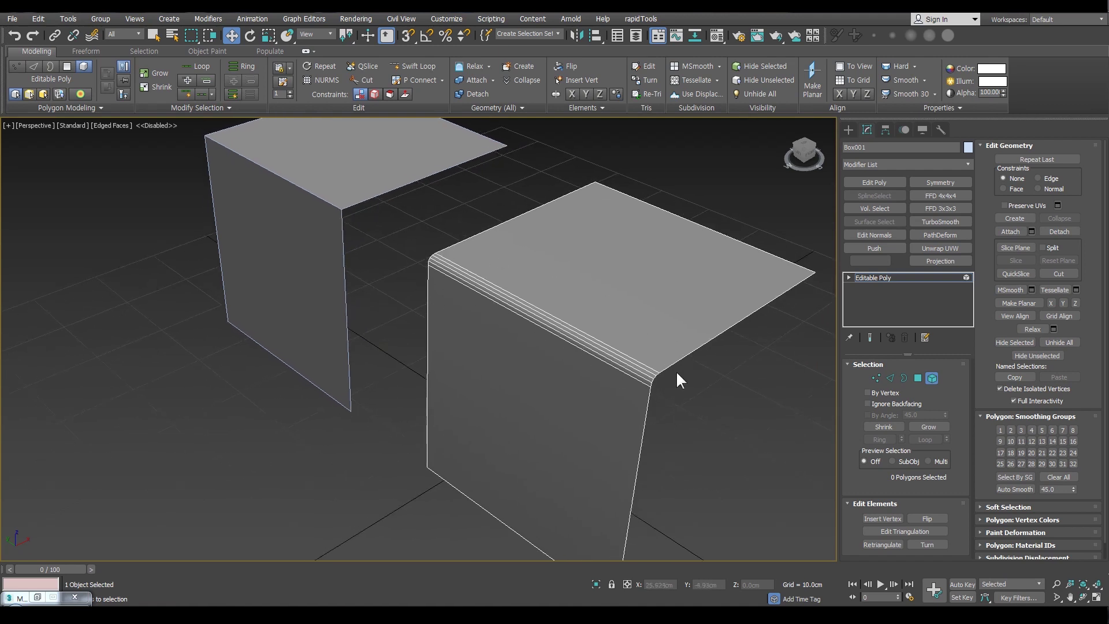
{"action": "middle_click_drag", "start_coordinate": [466, 309], "coordinate": [543, 377]}
{"action": "scroll", "coordinate": [543, 375], "scroll_direction": "down", "scroll_amount": 3}
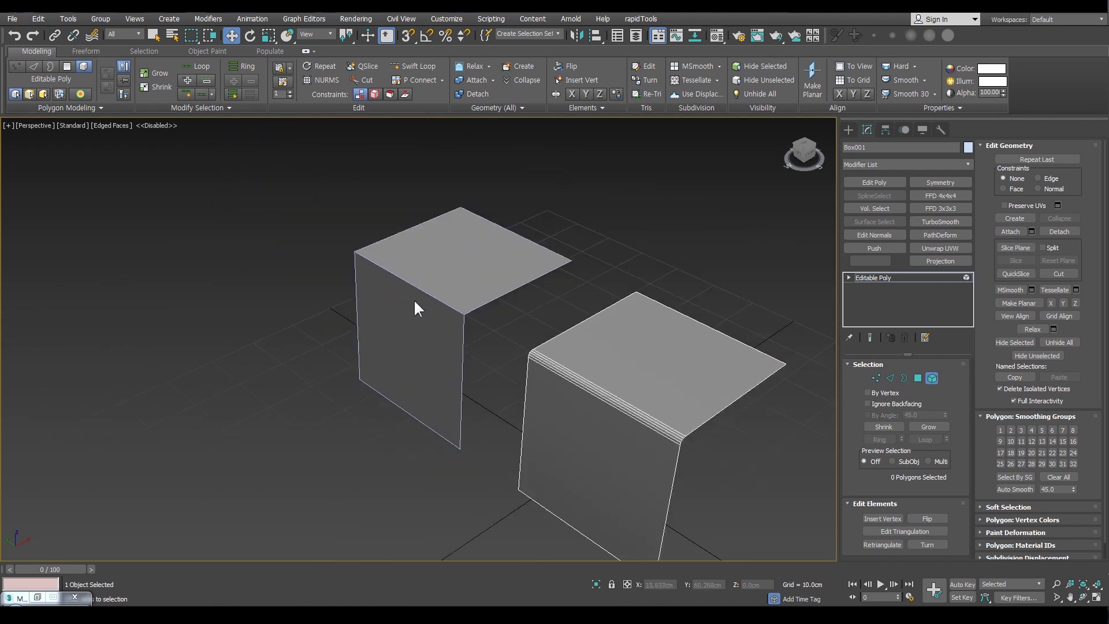
{"action": "scroll", "coordinate": [554, 375], "scroll_direction": "up", "scroll_amount": 5}
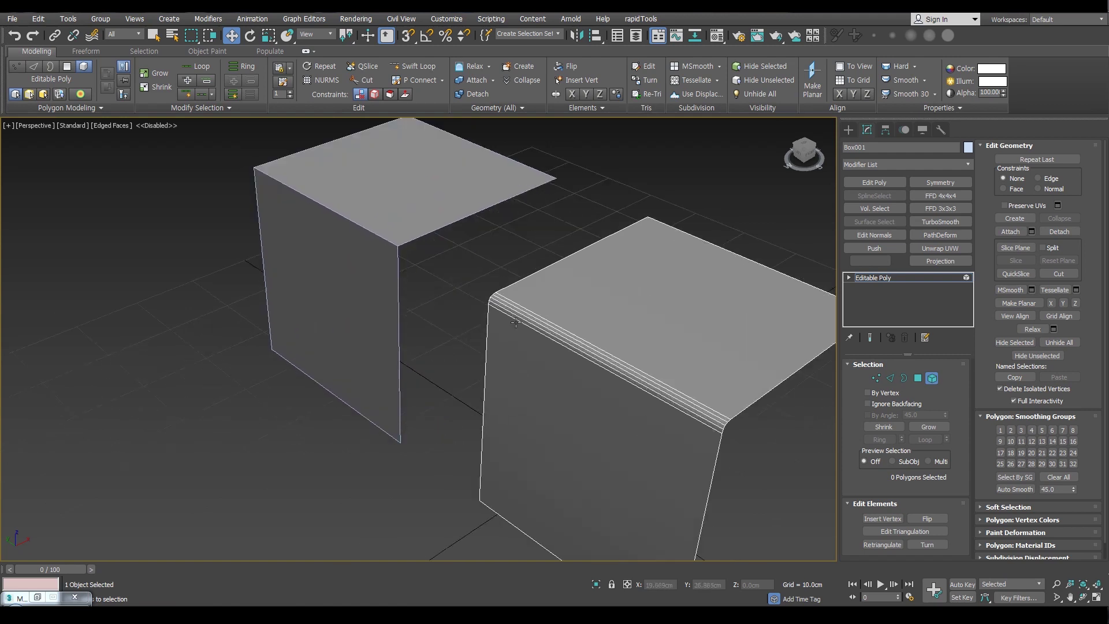
Examine the beveled edge next to the hard corner in the edged-faces view, close up and from farther away.
{"action": "scroll", "coordinate": [505, 306], "scroll_direction": "down", "scroll_amount": 4}
{"action": "scroll", "coordinate": [514, 313], "scroll_direction": "up", "scroll_amount": 2}
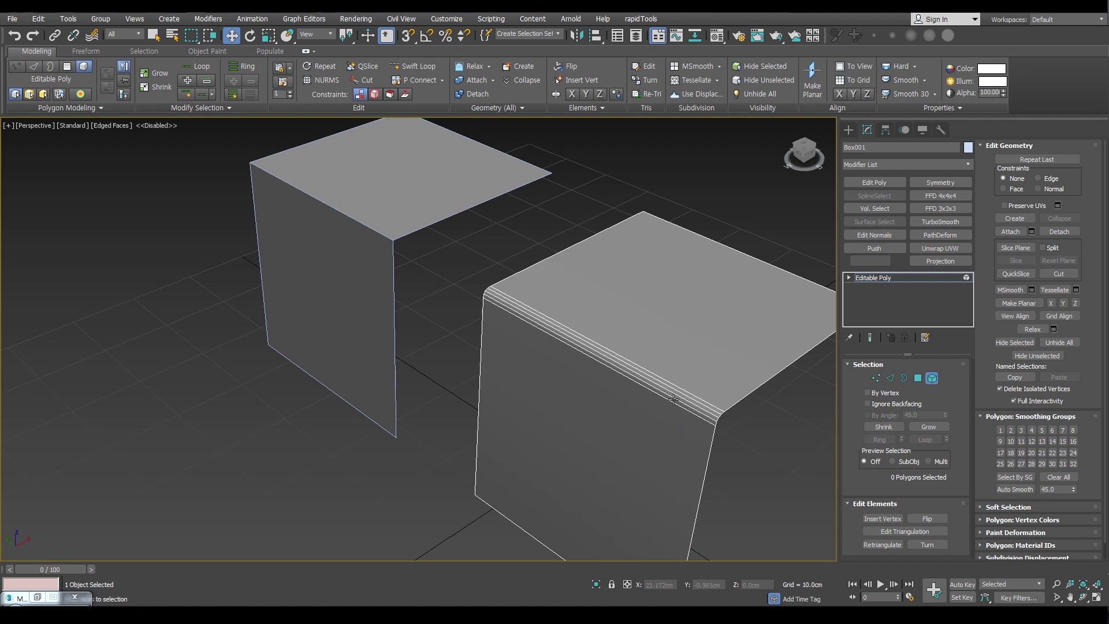
{"action": "middle_click_drag", "start_coordinate": [350, 254], "coordinate": [423, 288]}
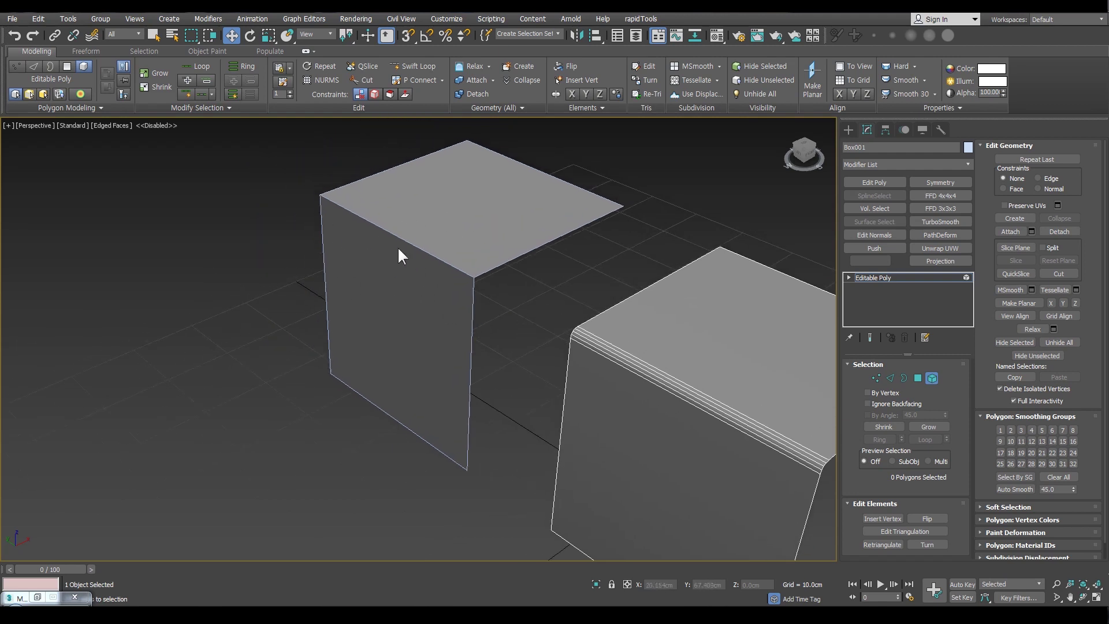
{"action": "middle_click_drag", "start_coordinate": [414, 322], "coordinate": [402, 270]}
{"action": "middle_click_drag", "start_coordinate": [433, 228], "coordinate": [578, 316]}
{"action": "scroll", "coordinate": [473, 256], "scroll_direction": "up", "scroll_amount": 4}
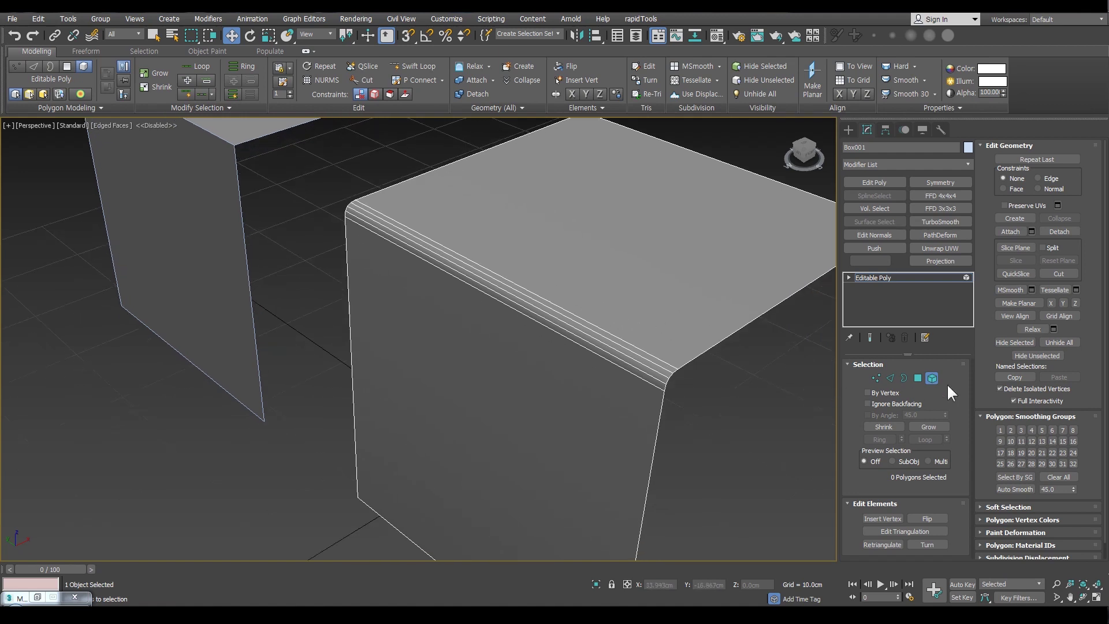
{"action": "scroll", "coordinate": [520, 401], "scroll_direction": "down", "scroll_amount": 2}
Check the smoothing group of the whole beveled surface by selecting it at element level, and clear the selection.
{"action": "key", "text": "5"}
{"action": "scroll", "coordinate": [649, 384], "scroll_direction": "down", "scroll_amount": 4}
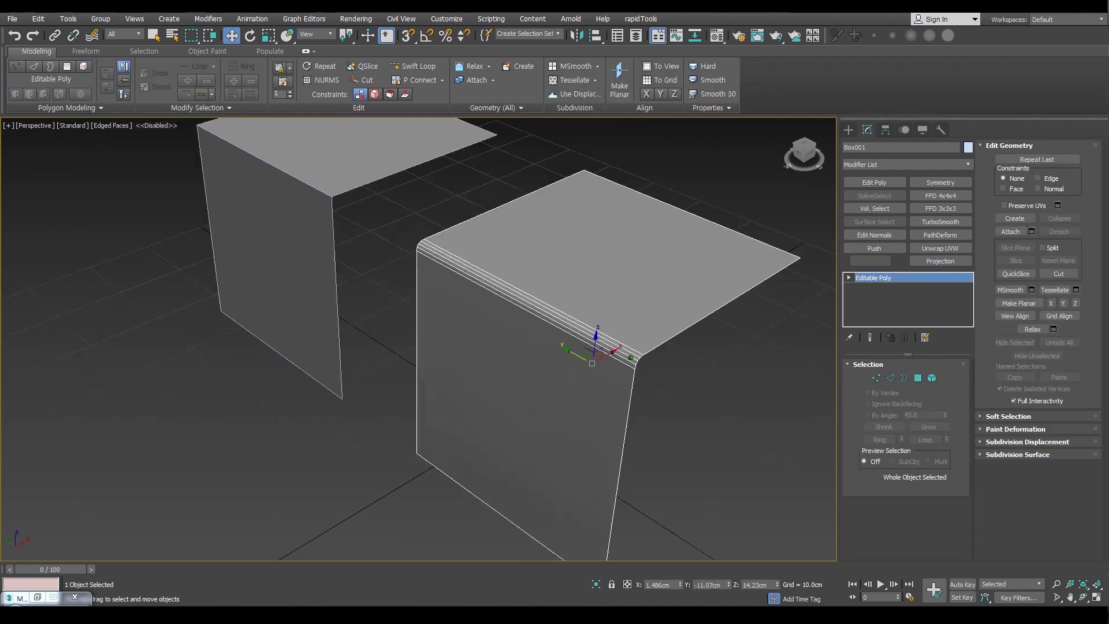
{"action": "left_click", "coordinate": [931, 378]}
{"action": "middle_click_drag", "start_coordinate": [664, 481], "coordinate": [727, 445], "text": "alt"}
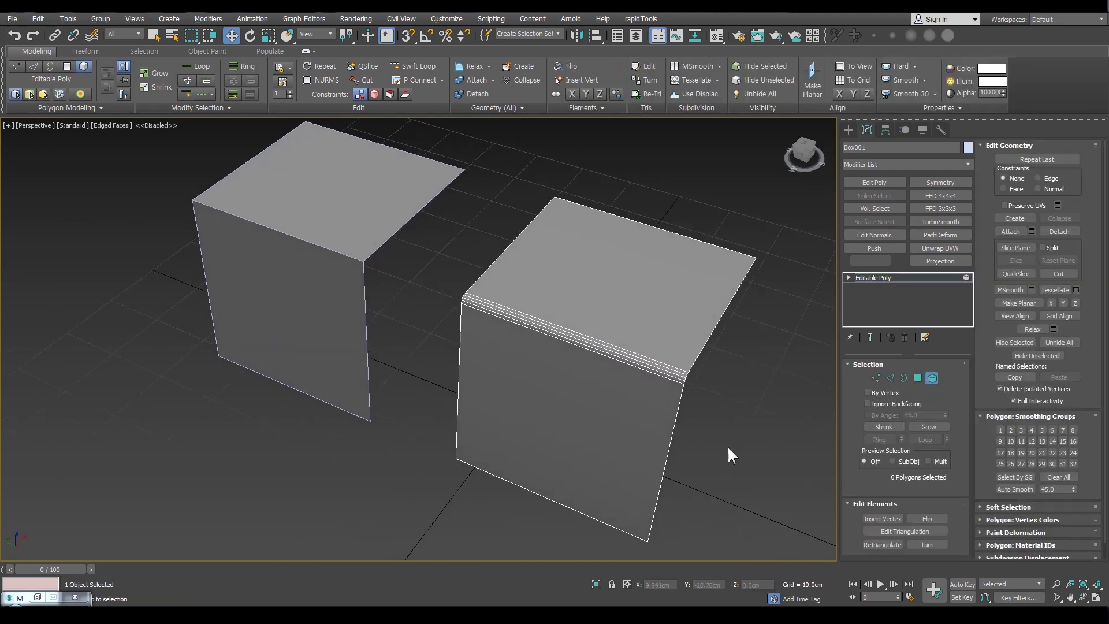
{"action": "left_click", "coordinate": [672, 374]}
{"action": "mouse_move", "coordinate": [672, 374]}
{"action": "middle_mouse_down", "text": "alt"}
{"action": "mouse_move", "coordinate": [649, 364]}
{"action": "mouse_move", "coordinate": [660, 370]}
{"action": "middle_mouse_up", "text": "alt"}
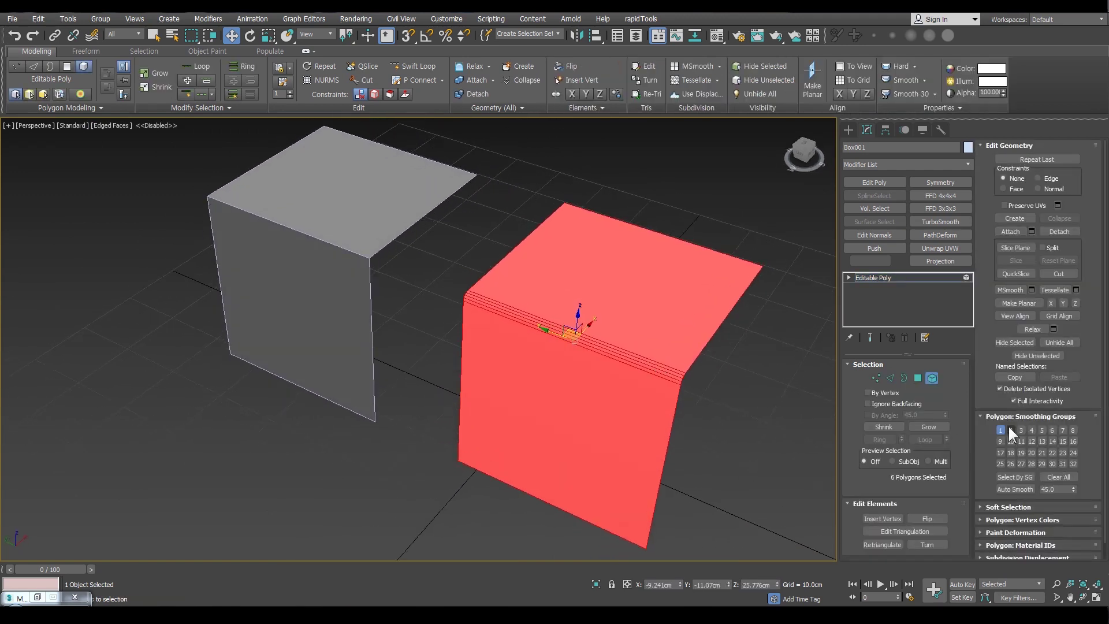
{"action": "middle_click_drag", "start_coordinate": [535, 306], "coordinate": [477, 295], "text": "alt"}
{"action": "left_click", "coordinate": [685, 447]}
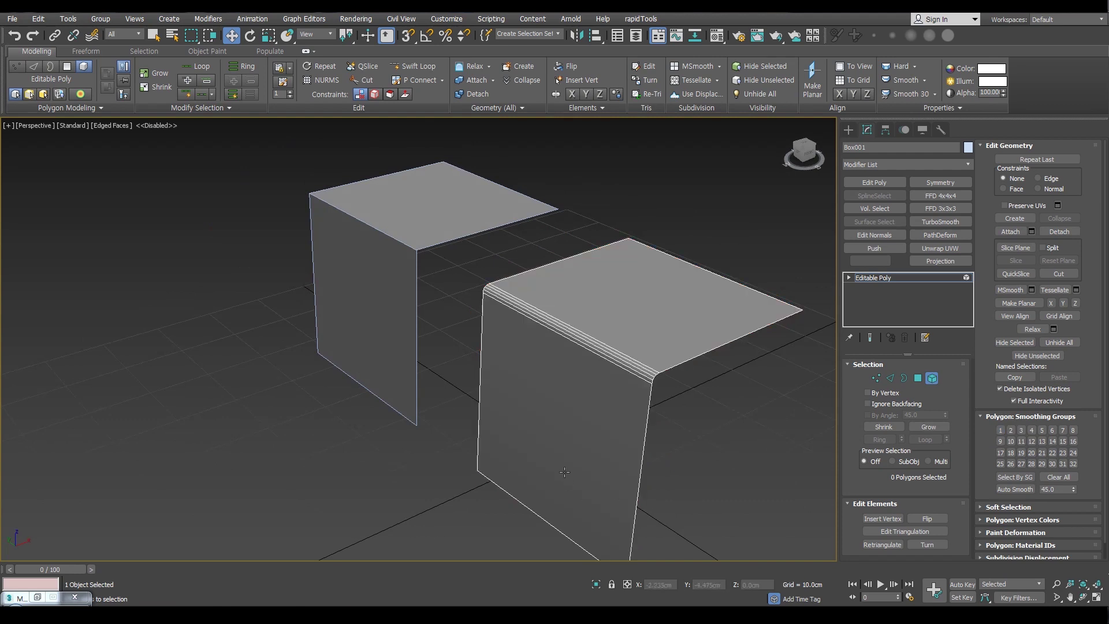
Inspect the shading across the bevel strips and the hard corner from progressively lower angles and back.
{"action": "middle_click_drag", "start_coordinate": [546, 495], "coordinate": [556, 477], "text": "alt"}
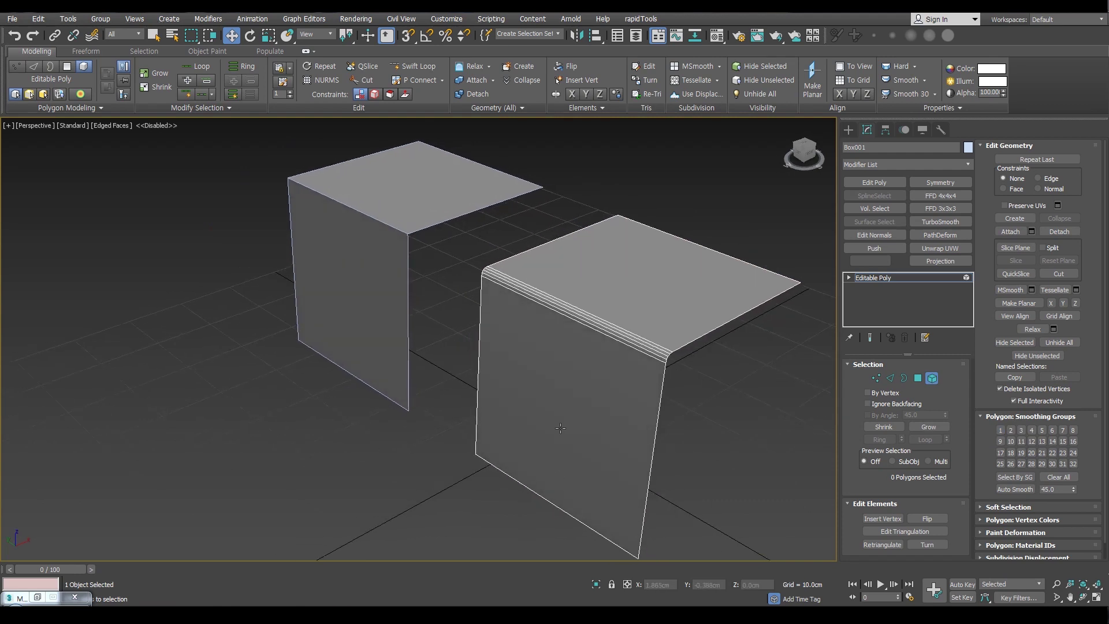
{"action": "middle_click_drag", "start_coordinate": [558, 427], "coordinate": [554, 404], "text": "alt"}
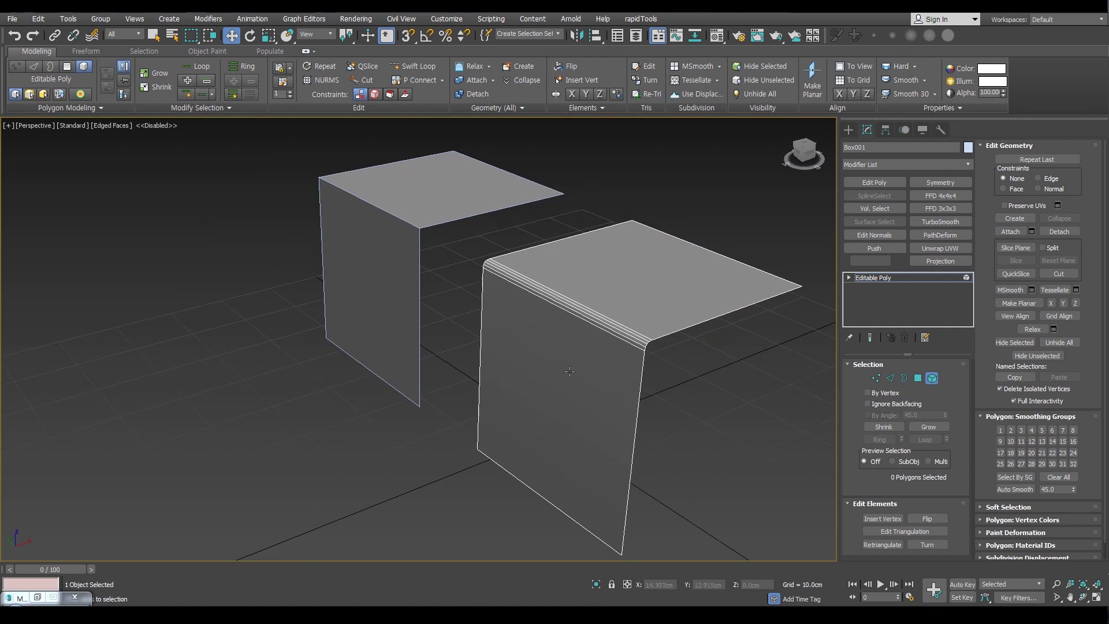
{"action": "scroll", "coordinate": [587, 372], "scroll_direction": "down", "scroll_amount": 4}
{"action": "scroll", "coordinate": [587, 372], "scroll_direction": "up", "scroll_amount": 4}
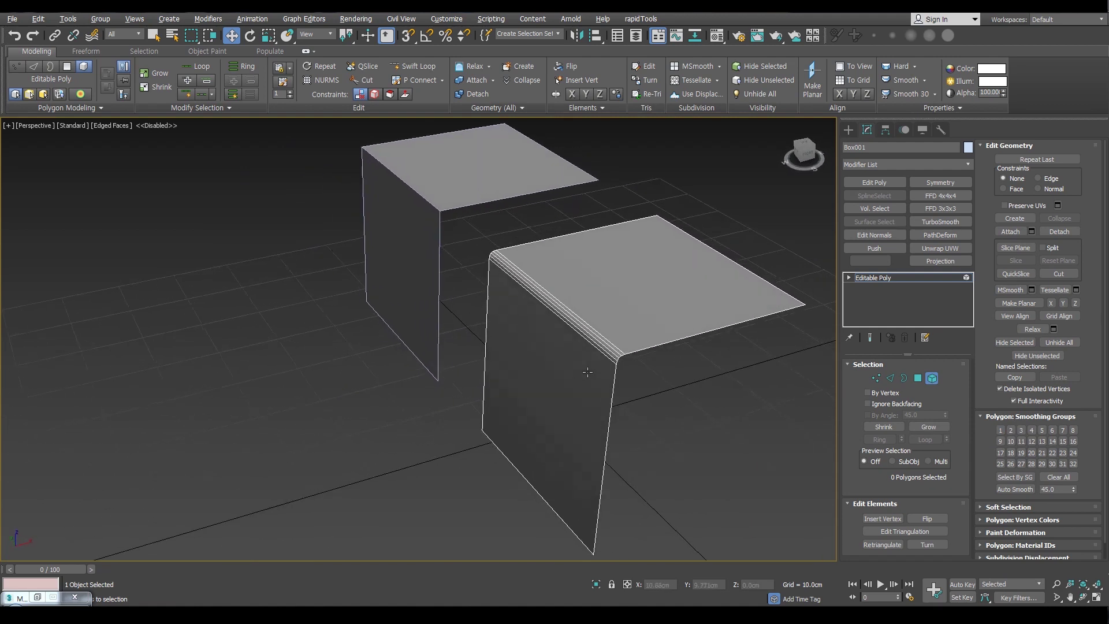
{"action": "mouse_move", "coordinate": [587, 372]}
{"action": "middle_mouse_down", "text": "alt"}
{"action": "mouse_move", "coordinate": [616, 398]}
{"action": "mouse_move", "coordinate": [613, 371]}
{"action": "mouse_move", "coordinate": [630, 374]}
{"action": "mouse_move", "coordinate": [595, 359]}
{"action": "middle_mouse_up", "text": "alt"}
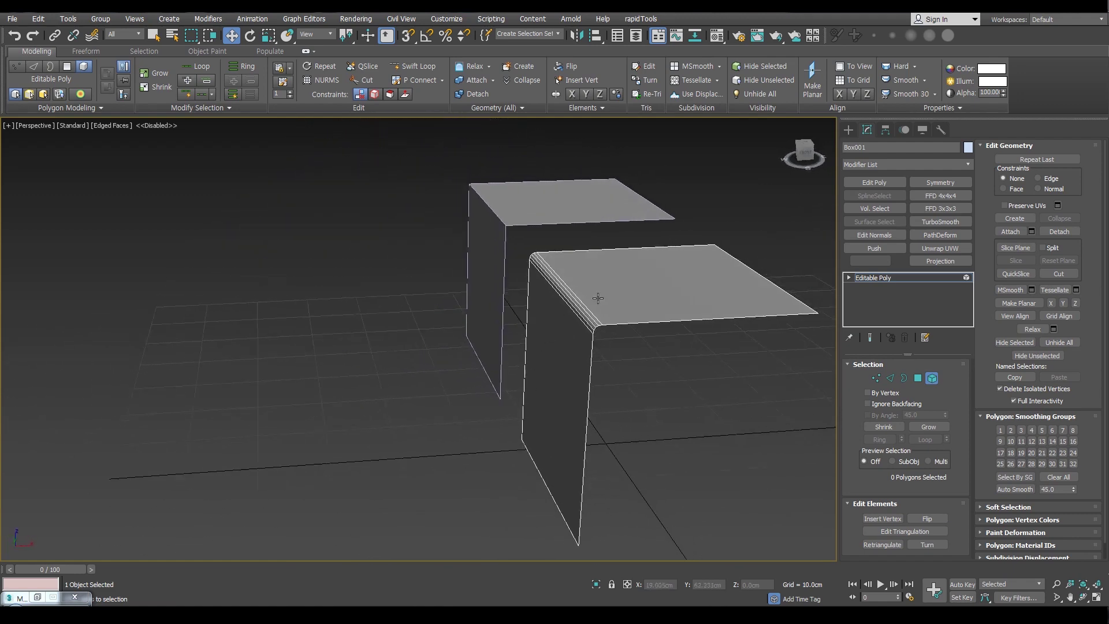
{"action": "middle_click_drag", "start_coordinate": [592, 292], "coordinate": [608, 299], "text": "alt"}
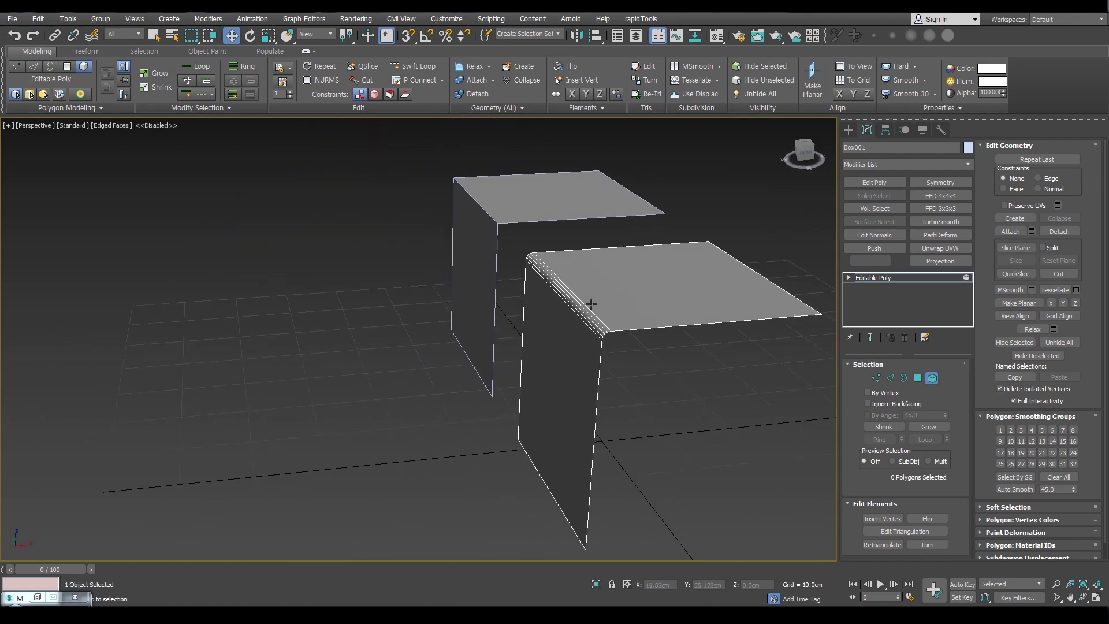
{"action": "middle_click_drag", "start_coordinate": [534, 303], "coordinate": [551, 276], "text": "alt"}
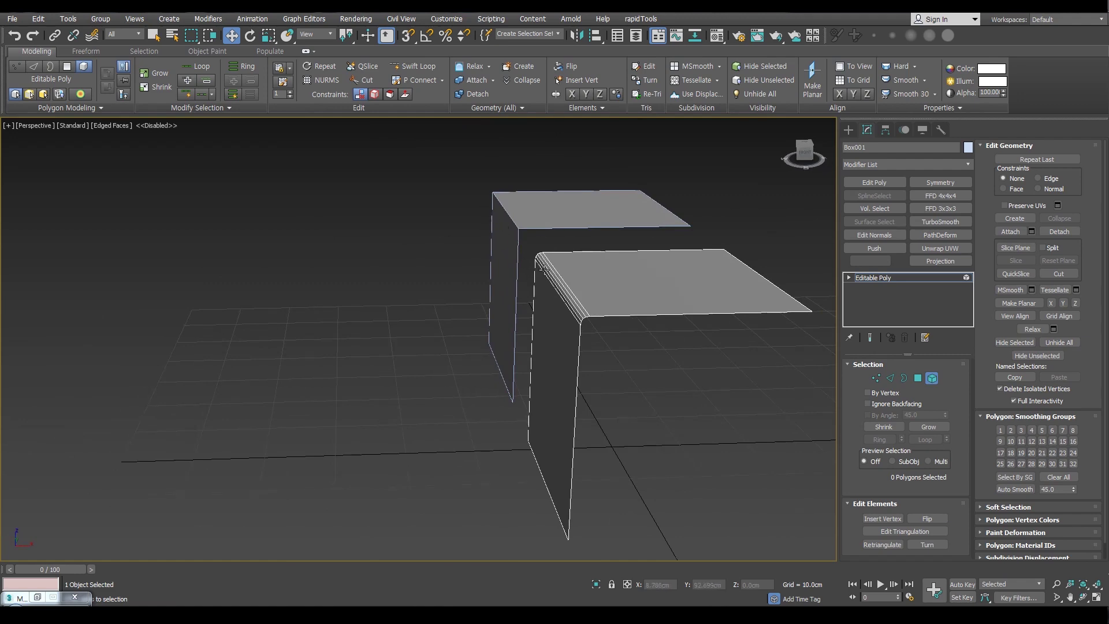
{"action": "mouse_move", "coordinate": [543, 267]}
{"action": "middle_mouse_down", "text": "alt"}
{"action": "mouse_move", "coordinate": [638, 302]}
{"action": "mouse_move", "coordinate": [667, 278]}
{"action": "mouse_move", "coordinate": [613, 268]}
{"action": "mouse_move", "coordinate": [584, 344]}
{"action": "mouse_move", "coordinate": [629, 366]}
{"action": "mouse_move", "coordinate": [596, 371]}
{"action": "mouse_move", "coordinate": [612, 363]}
{"action": "middle_mouse_up", "text": "alt"}
Hide the edge overlay, compare the plain shading of both corners, and leave element-level editing.
{"action": "key", "text": "F4"}
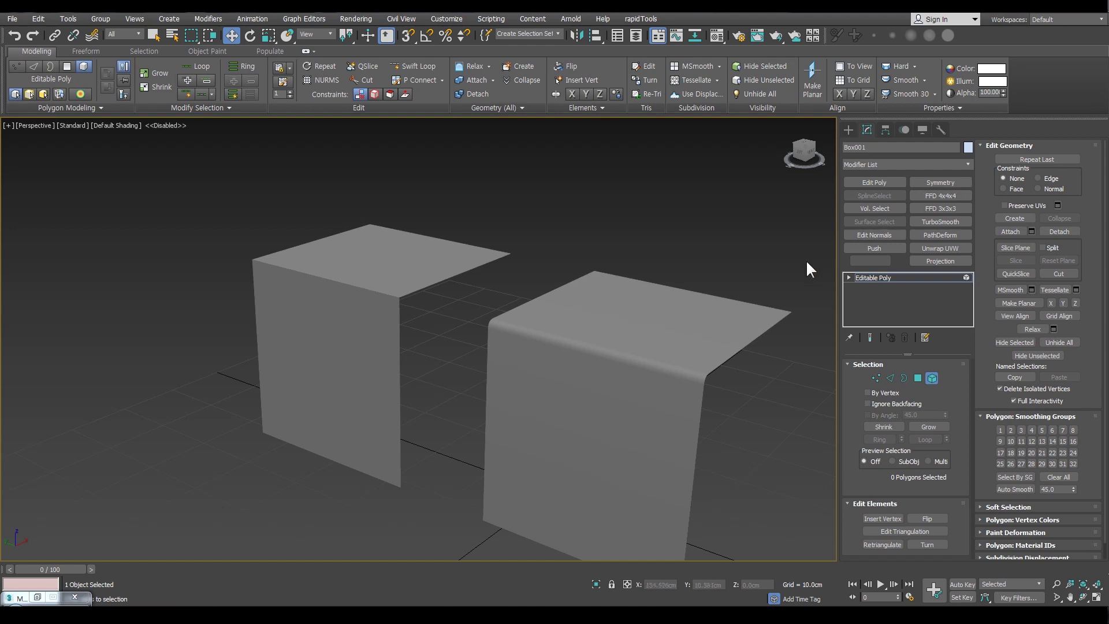
{"action": "mouse_move", "coordinate": [644, 369]}
{"action": "middle_mouse_down", "text": "alt"}
{"action": "mouse_move", "coordinate": [662, 379]}
{"action": "mouse_move", "coordinate": [643, 389]}
{"action": "middle_mouse_up", "text": "alt"}
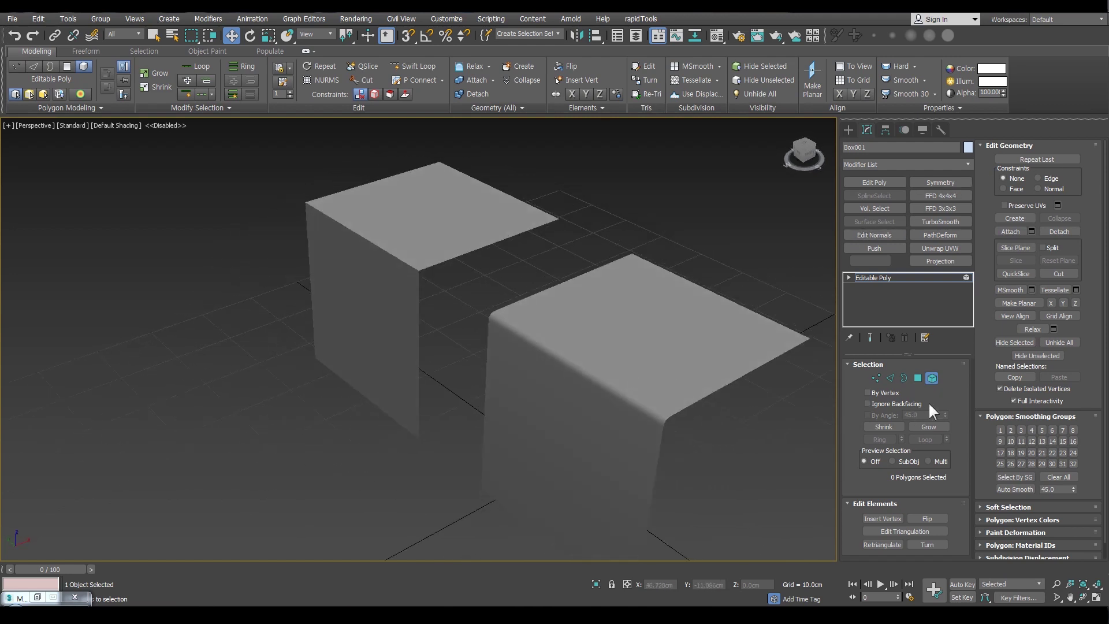
{"action": "left_click", "coordinate": [931, 378]}
{"action": "mouse_move", "coordinate": [584, 369]}
{"action": "middle_mouse_down", "text": "alt"}
{"action": "mouse_move", "coordinate": [512, 371]}
{"action": "mouse_move", "coordinate": [599, 383]}
{"action": "mouse_move", "coordinate": [577, 388]}
{"action": "middle_mouse_up", "text": "alt"}
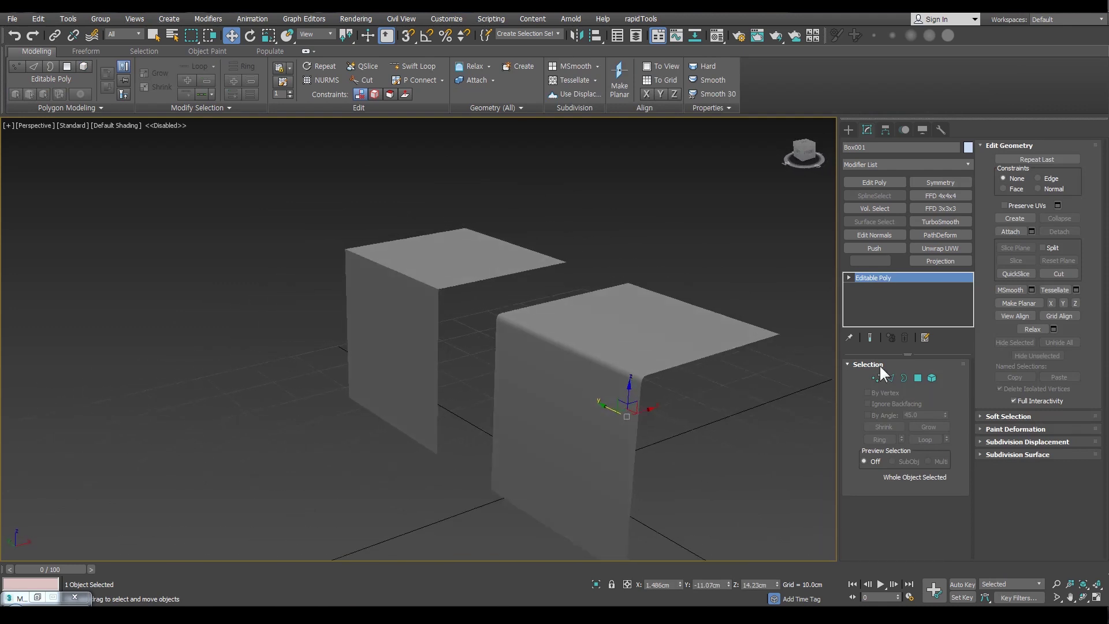
{"action": "left_click", "coordinate": [931, 377]}
{"action": "middle_click_drag", "start_coordinate": [638, 431], "coordinate": [693, 411], "text": "alt"}
{"action": "left_click", "coordinate": [931, 378]}
{"action": "middle_click_drag", "start_coordinate": [583, 423], "coordinate": [589, 426], "text": "alt"}
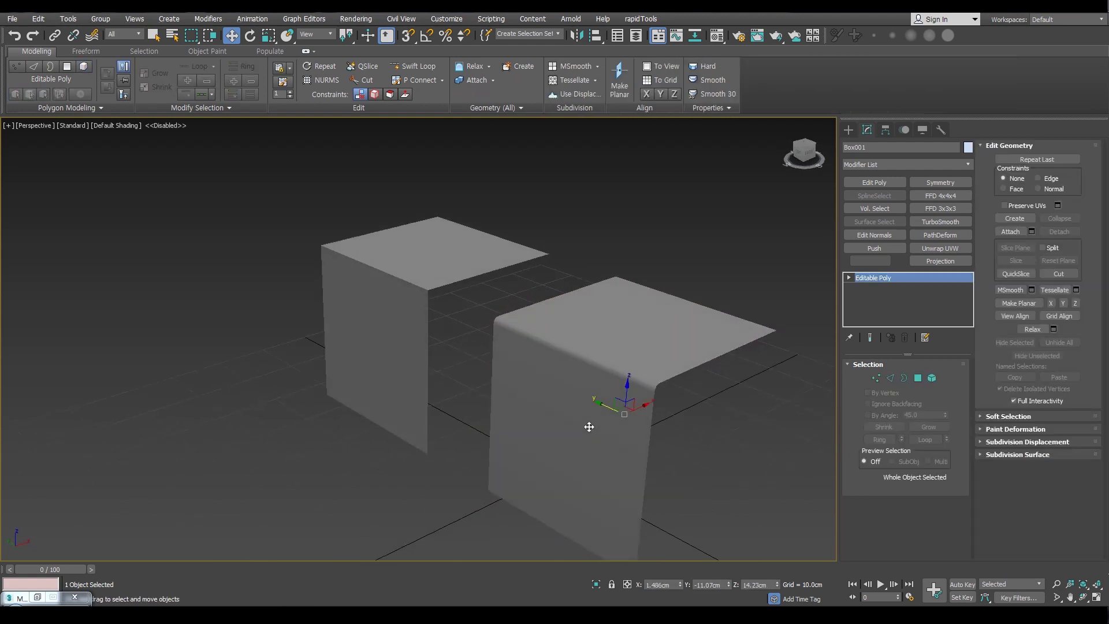
Add an Unwrap UVW modifier to the beveled surface and project all its faces with a quick planar map.
{"action": "key", "text": "u"}
{"action": "middle_click_drag", "start_coordinate": [201, 376], "coordinate": [253, 371]}
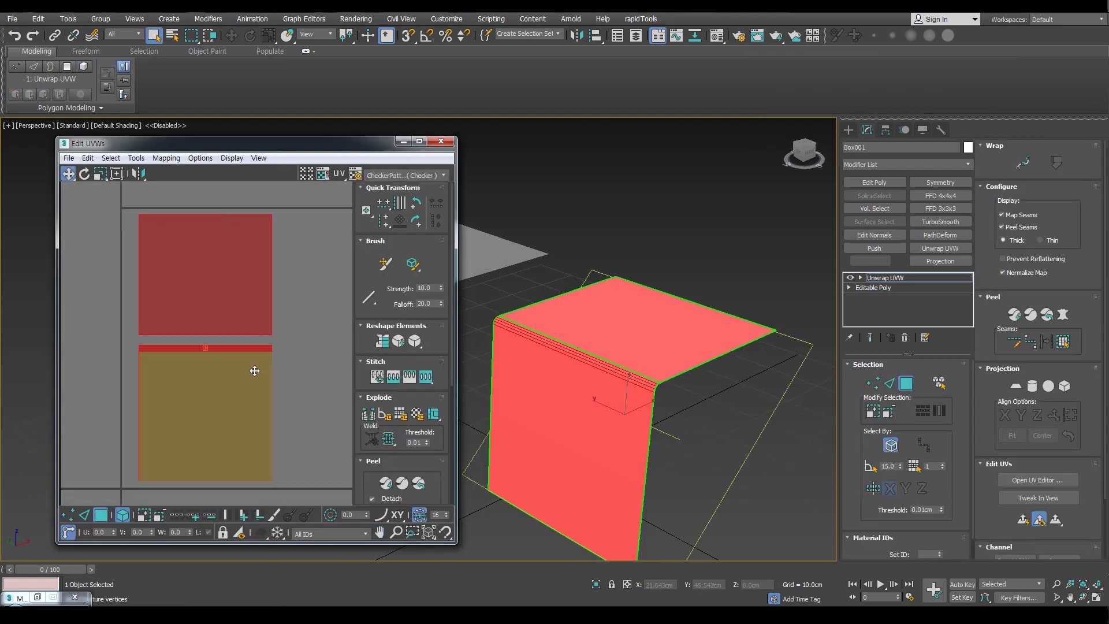
{"action": "scroll", "coordinate": [254, 370], "scroll_direction": "down", "scroll_amount": 3}
{"action": "middle_click_drag", "start_coordinate": [314, 332], "coordinate": [288, 310]}
{"action": "left_click", "coordinate": [1021, 523]}
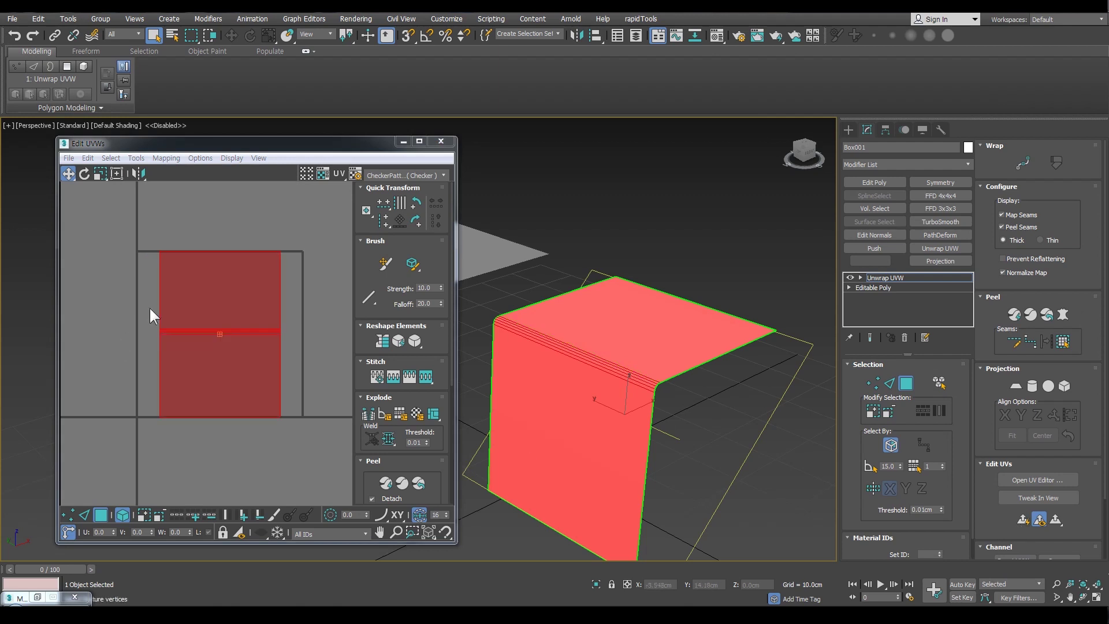
{"action": "scroll", "coordinate": [277, 369], "scroll_direction": "down", "scroll_amount": 1}
{"action": "middle_click_drag", "start_coordinate": [318, 400], "coordinate": [302, 403]}
{"action": "scroll", "coordinate": [271, 370], "scroll_direction": "up", "scroll_amount": 1}
Relax the UV shell by polygon angles and rearrange the Relax Tool and Edit UVWs windows beside each other.
{"action": "key", "text": "r"}
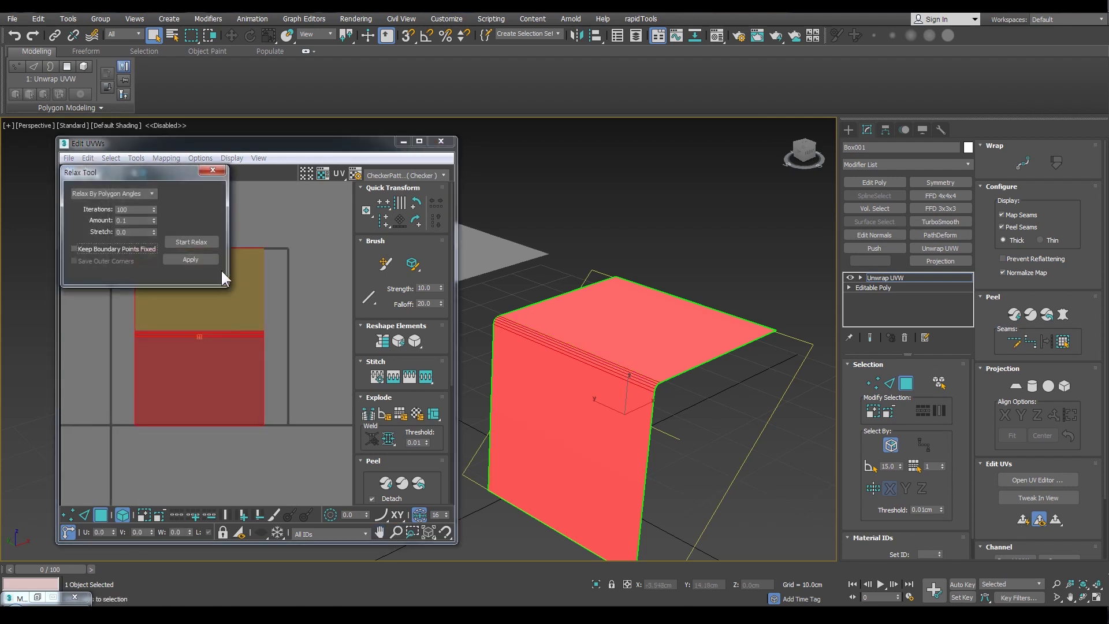
{"action": "left_click", "coordinate": [194, 235]}
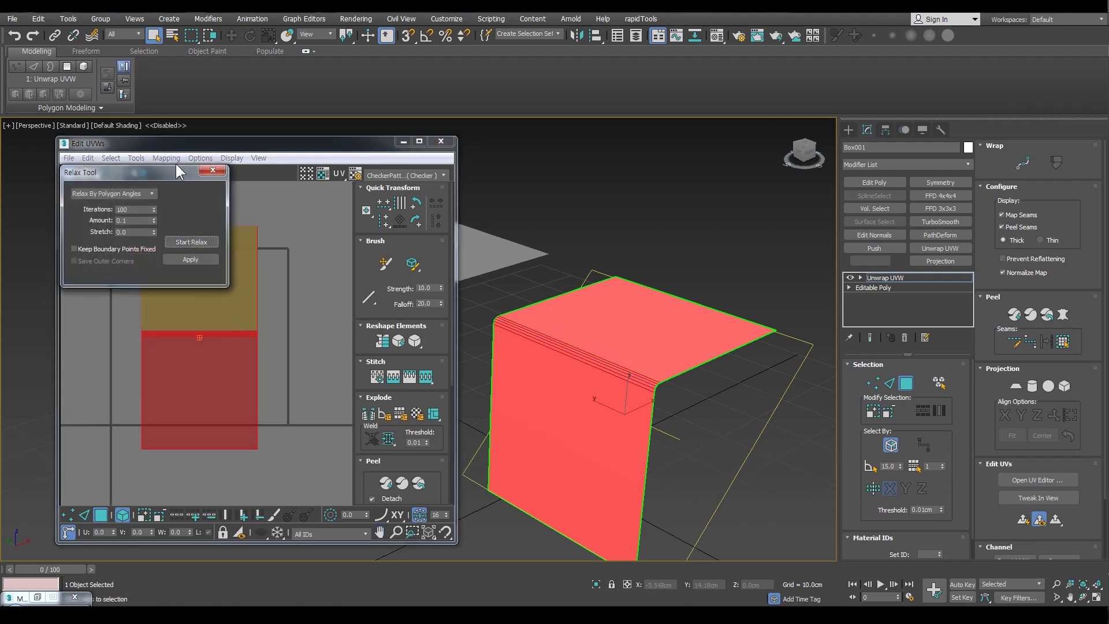
{"action": "left_click_drag", "start_coordinate": [158, 173], "coordinate": [113, 154]}
{"action": "left_click_drag", "start_coordinate": [215, 143], "coordinate": [341, 132]}
{"action": "scroll", "coordinate": [372, 227], "scroll_direction": "down", "scroll_amount": 2}
{"action": "middle_click_drag", "start_coordinate": [371, 229], "coordinate": [364, 237]}
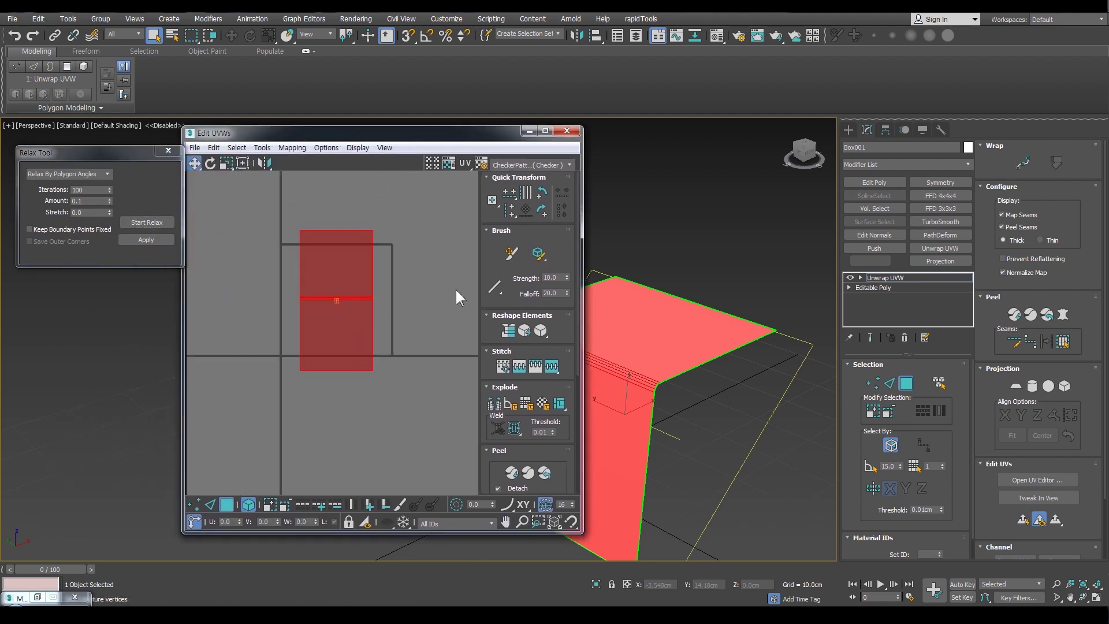
Scale the relaxed UV shell down and move it inside the UV tile near its edge.
{"action": "scroll", "coordinate": [399, 293], "scroll_direction": "up", "scroll_amount": 2}
{"action": "key", "text": "r"}
{"action": "mouse_move", "coordinate": [258, 309]}
{"action": "left_mouse_down"}
{"action": "mouse_move", "coordinate": [276, 329]}
{"action": "mouse_move", "coordinate": [243, 314]}
{"action": "left_mouse_up"}
{"action": "key", "text": "w"}
{"action": "middle_click_drag", "start_coordinate": [253, 320], "coordinate": [339, 356]}
{"action": "scroll", "coordinate": [339, 356], "scroll_direction": "up", "scroll_amount": 2}
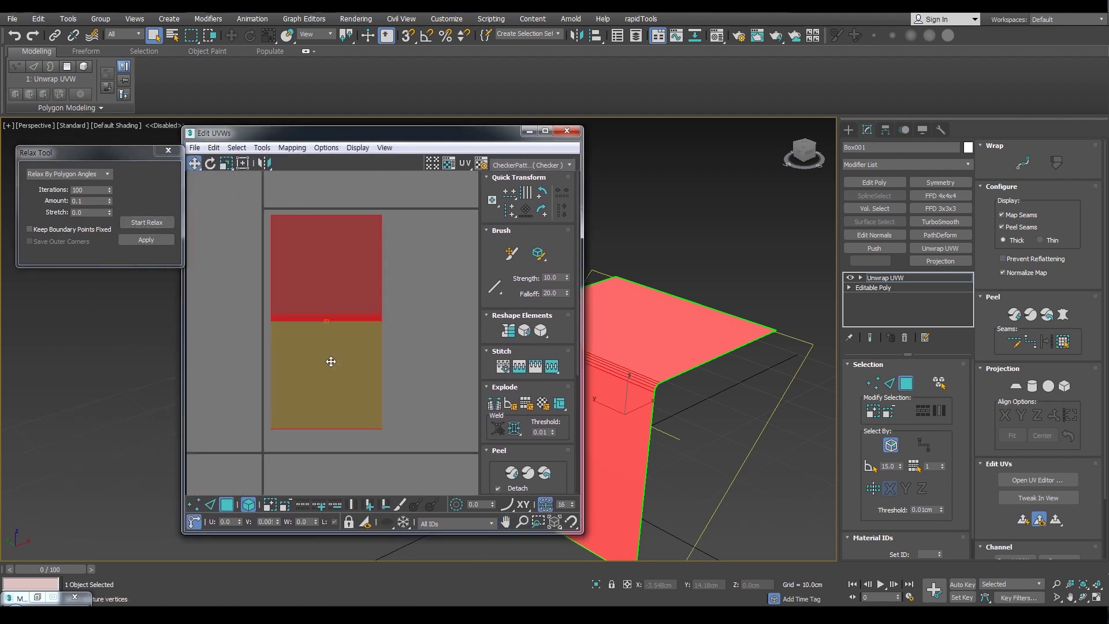
{"action": "left_click_drag", "start_coordinate": [337, 356], "coordinate": [321, 358]}
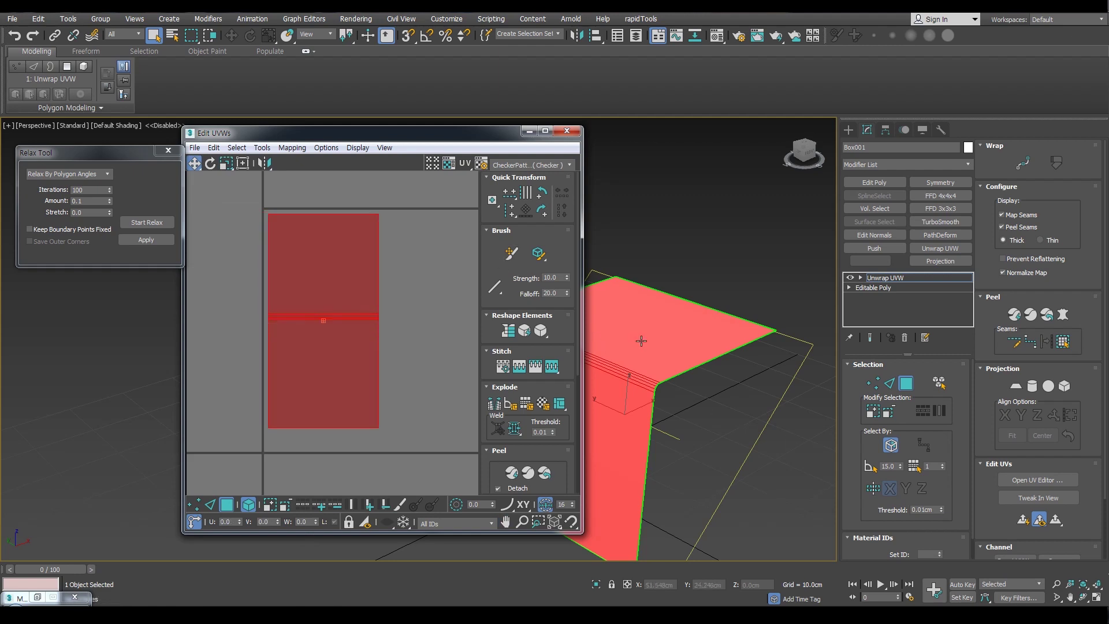
Compare the UV shell with the beveled model, and undo the Unwrap UVW modifier.
{"action": "scroll", "coordinate": [635, 363], "scroll_direction": "down", "scroll_amount": 1}
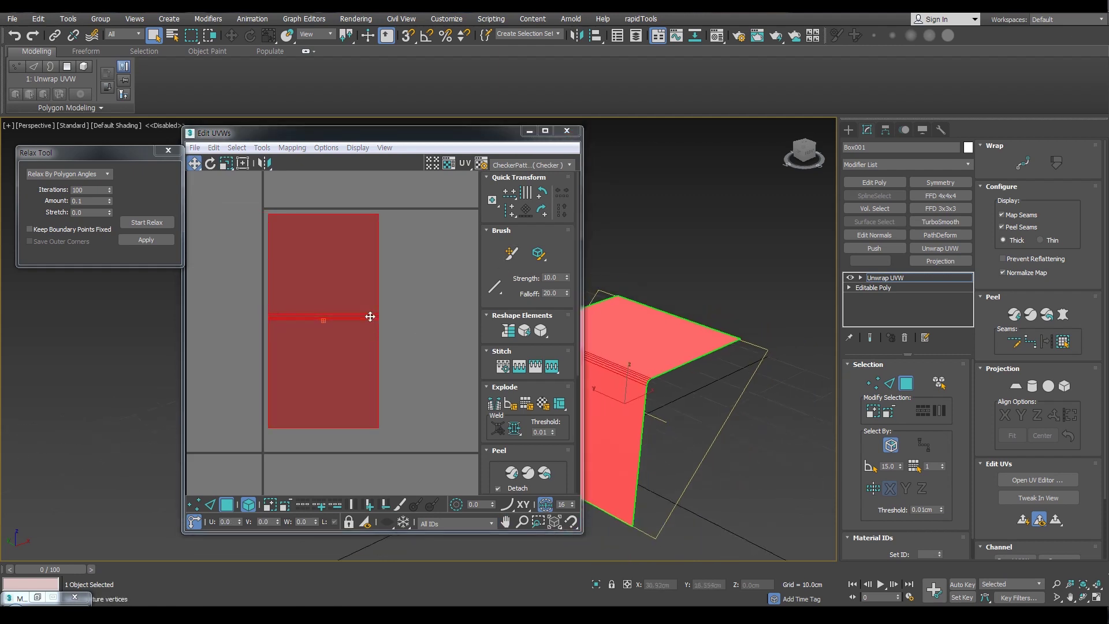
{"action": "scroll", "coordinate": [727, 355], "scroll_direction": "down", "scroll_amount": 1}
{"action": "scroll", "coordinate": [726, 355], "scroll_direction": "down", "scroll_amount": 3}
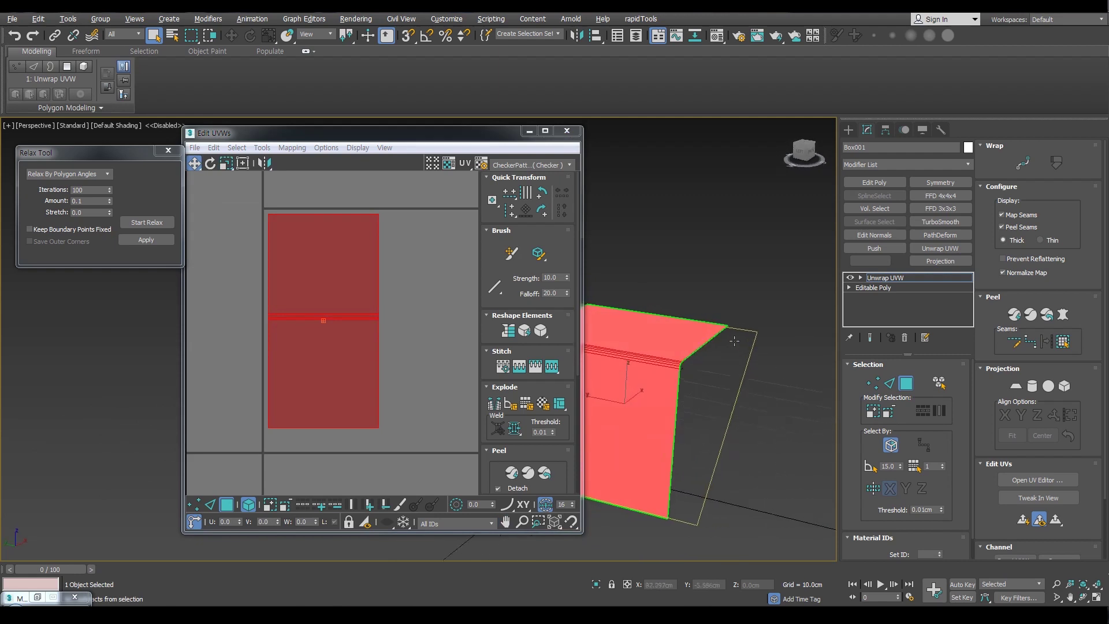
{"action": "middle_click_drag", "start_coordinate": [718, 338], "coordinate": [716, 384]}
{"action": "middle_click_drag", "start_coordinate": [324, 344], "coordinate": [325, 379]}
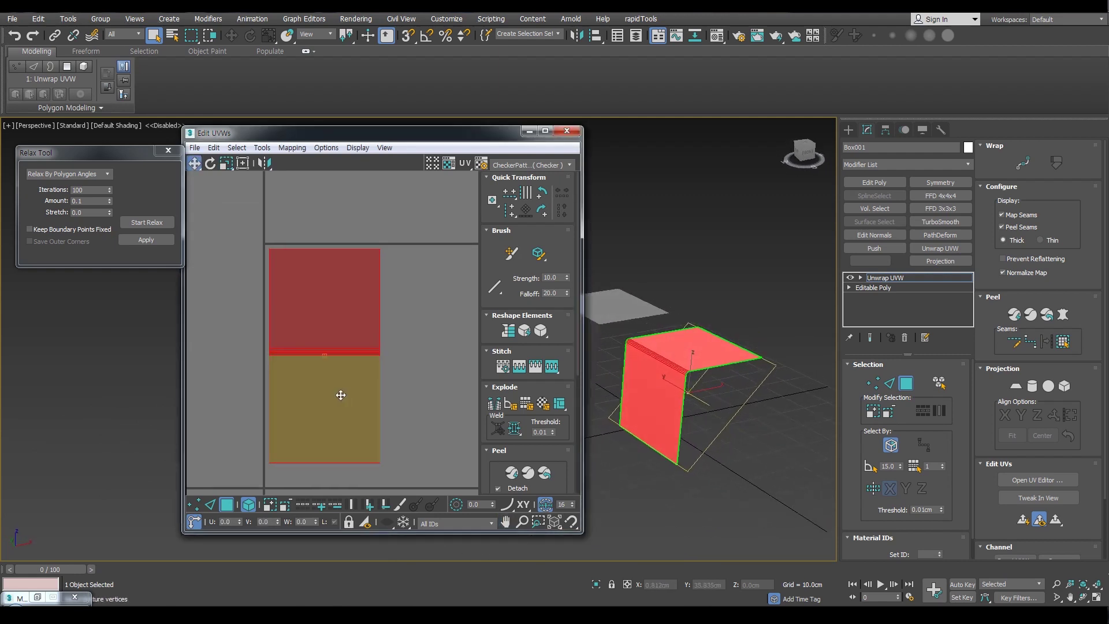
{"action": "key", "text": "ctrl+z"}
Compare the smooth beveled edge with the hard corner without edge lines, from several angles and zoom levels.
{"action": "middle_click_drag", "start_coordinate": [650, 380], "coordinate": [669, 379], "text": "alt"}
{"action": "scroll", "coordinate": [693, 381], "scroll_direction": "up", "scroll_amount": 4}
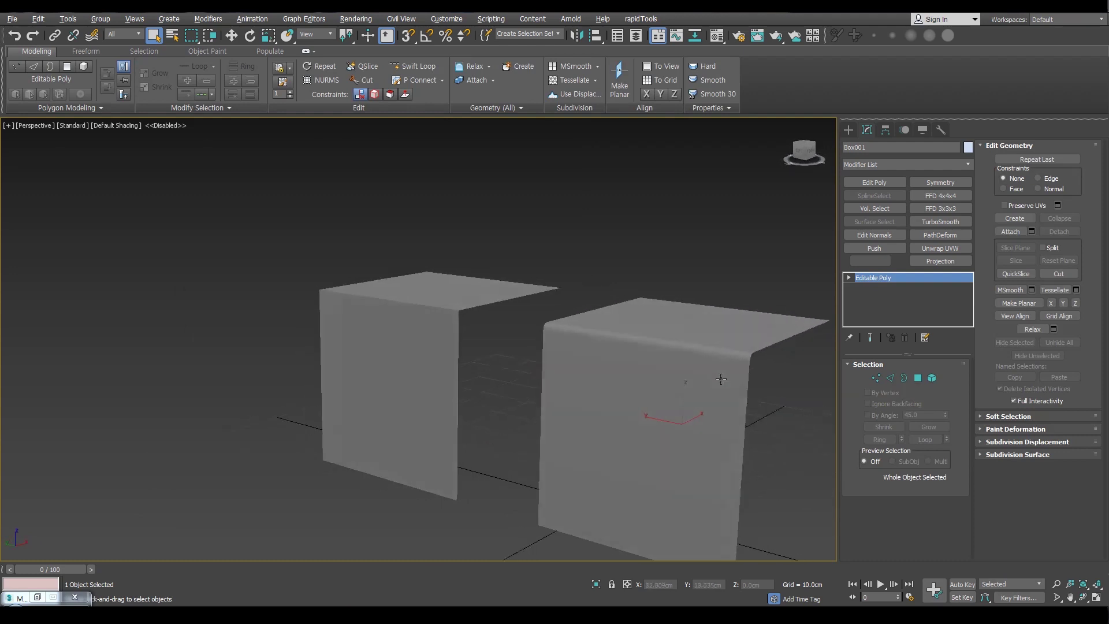
{"action": "scroll", "coordinate": [716, 383], "scroll_direction": "down", "scroll_amount": 4}
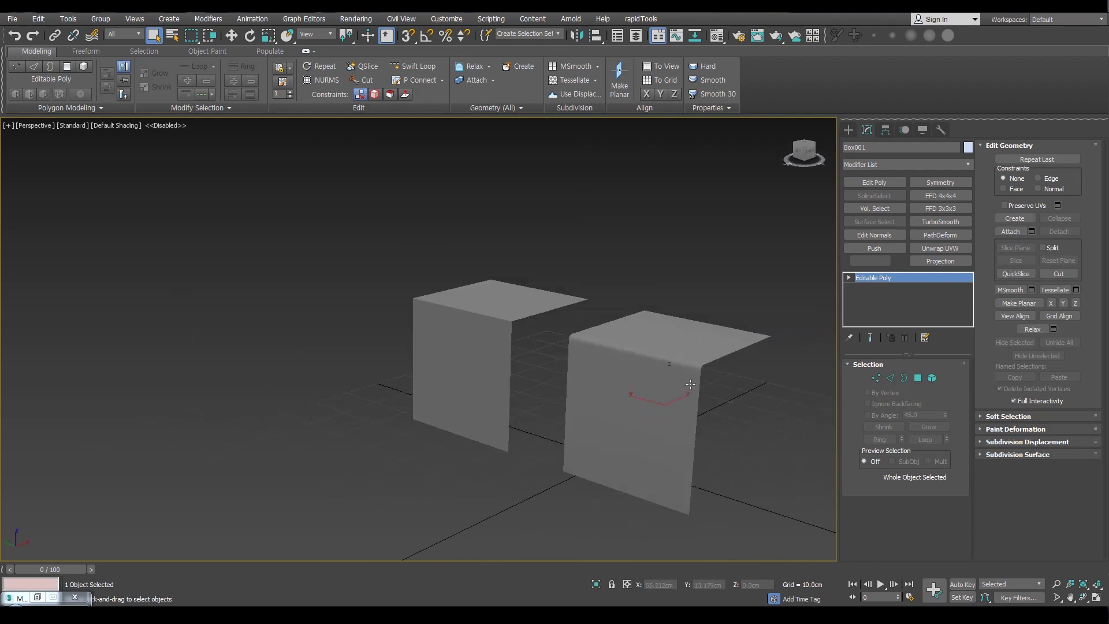
{"action": "middle_click_drag", "start_coordinate": [716, 383], "coordinate": [574, 423], "text": "alt"}
{"action": "key", "text": "w"}
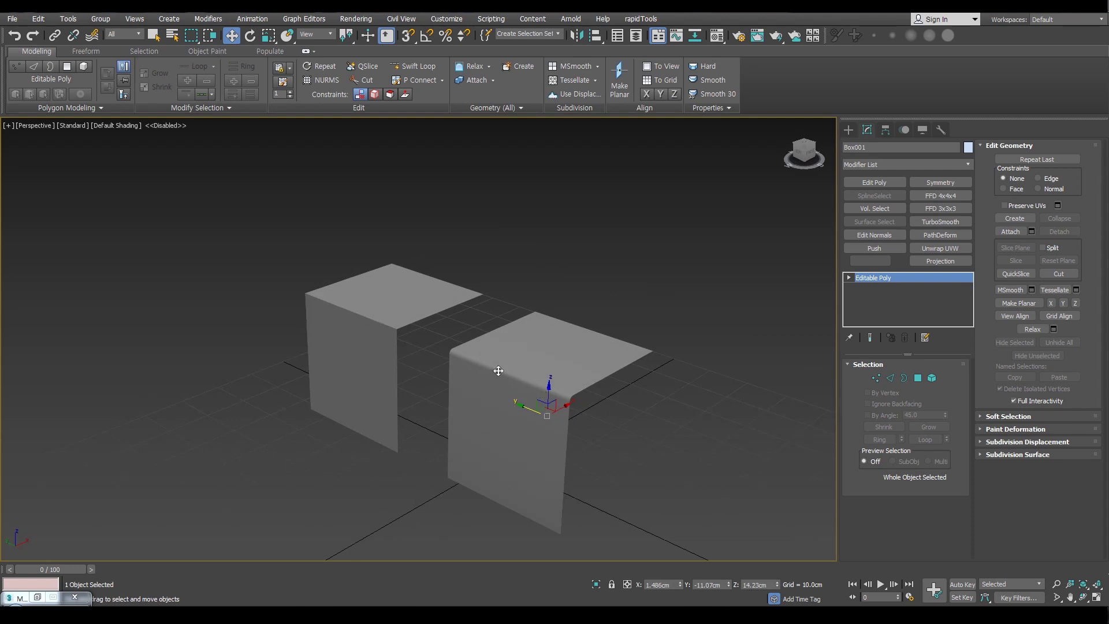
{"action": "middle_click_drag", "start_coordinate": [550, 399], "coordinate": [519, 419], "text": "alt"}
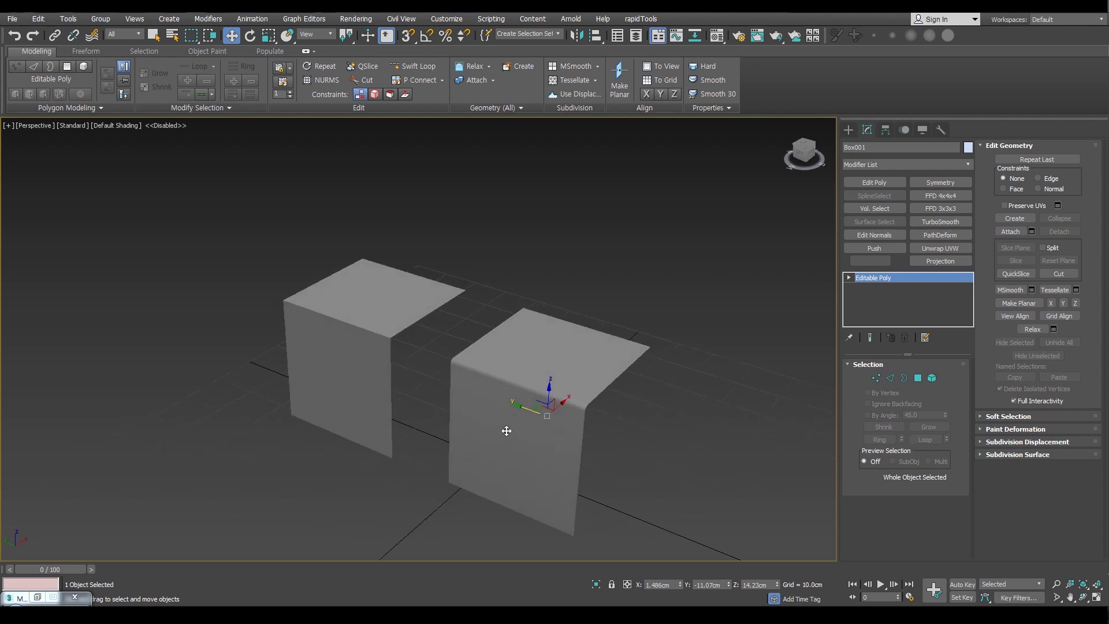
{"action": "scroll", "coordinate": [555, 403], "scroll_direction": "up", "scroll_amount": 5}
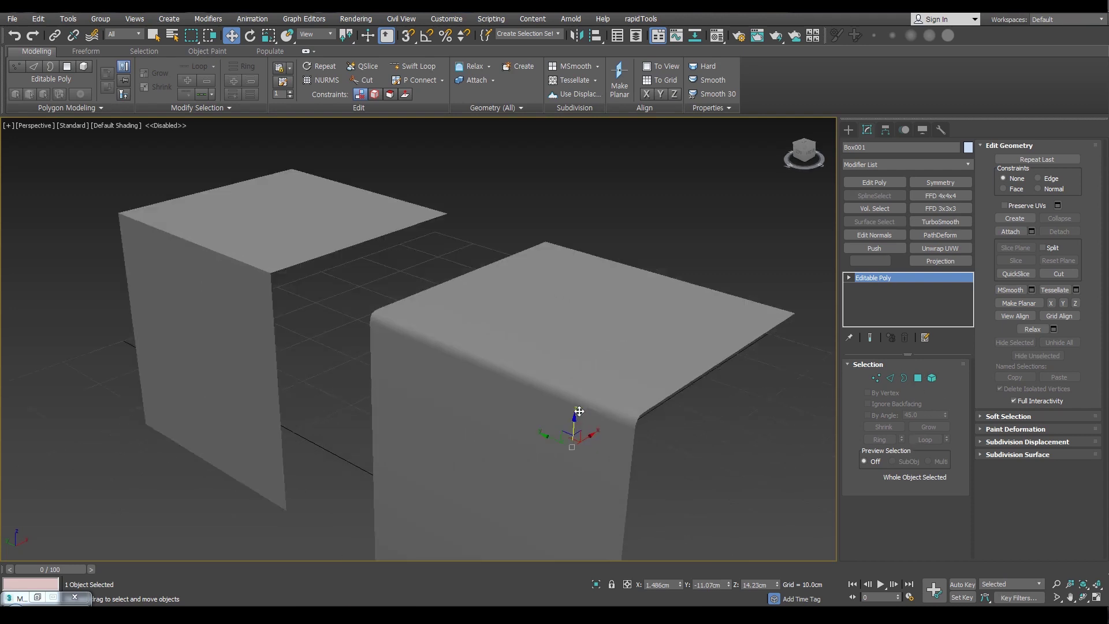
{"action": "scroll", "coordinate": [578, 416], "scroll_direction": "down", "scroll_amount": 5}
Show the edge overlay again and select the whole beveled surface in element-level editing.
{"action": "key", "text": "F4"}
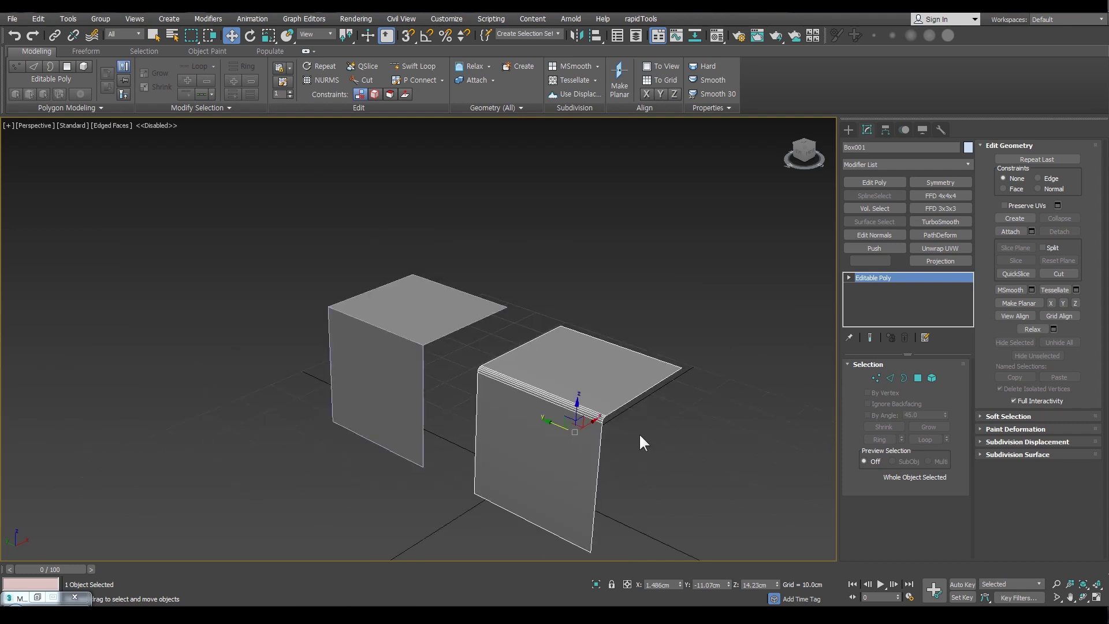
{"action": "scroll", "coordinate": [551, 409], "scroll_direction": "up", "scroll_amount": 3}
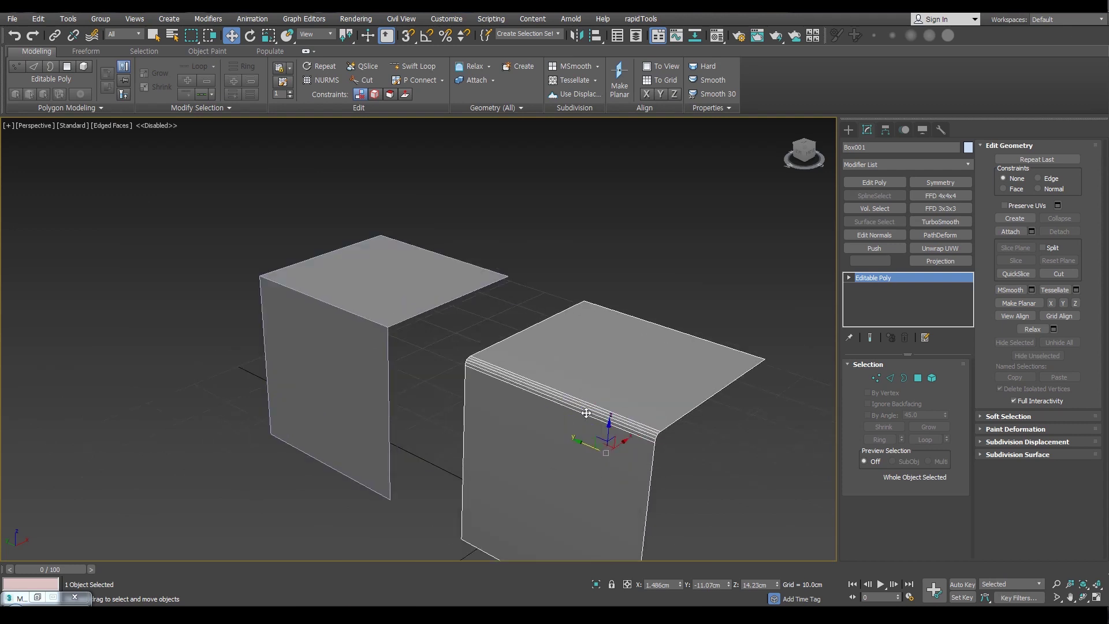
{"action": "left_click", "coordinate": [931, 378]}
{"action": "left_click", "coordinate": [696, 469]}
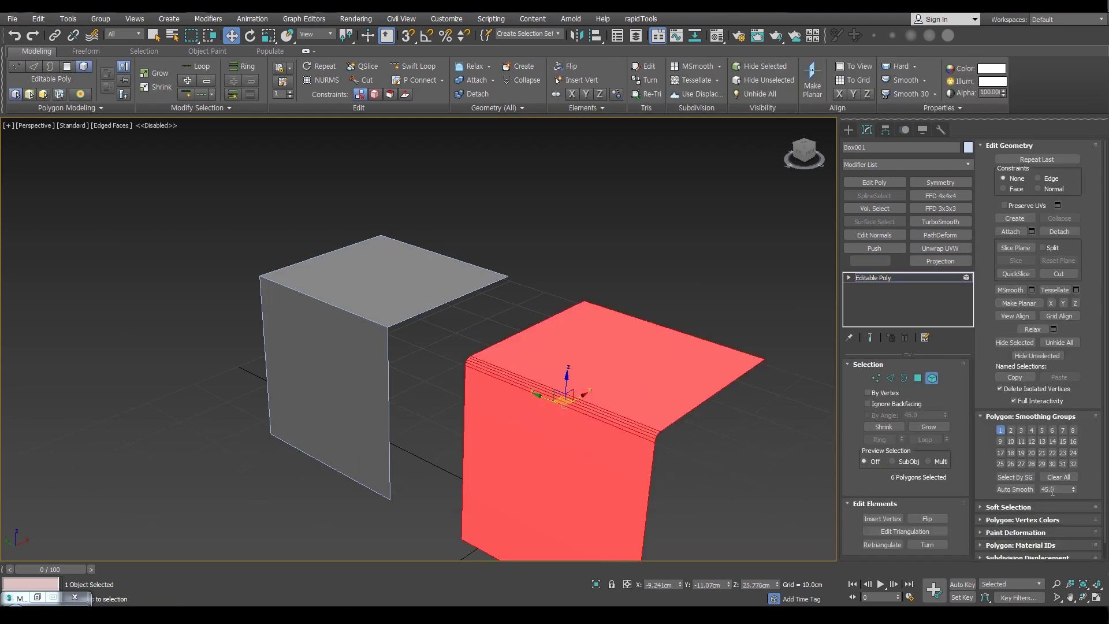
Try clearing all smoothing groups from the beveled surface, and undo the change.
{"action": "left_click", "coordinate": [1057, 477]}
{"action": "scroll", "coordinate": [551, 420], "scroll_direction": "down", "scroll_amount": 1}
{"action": "left_click", "coordinate": [702, 469]}
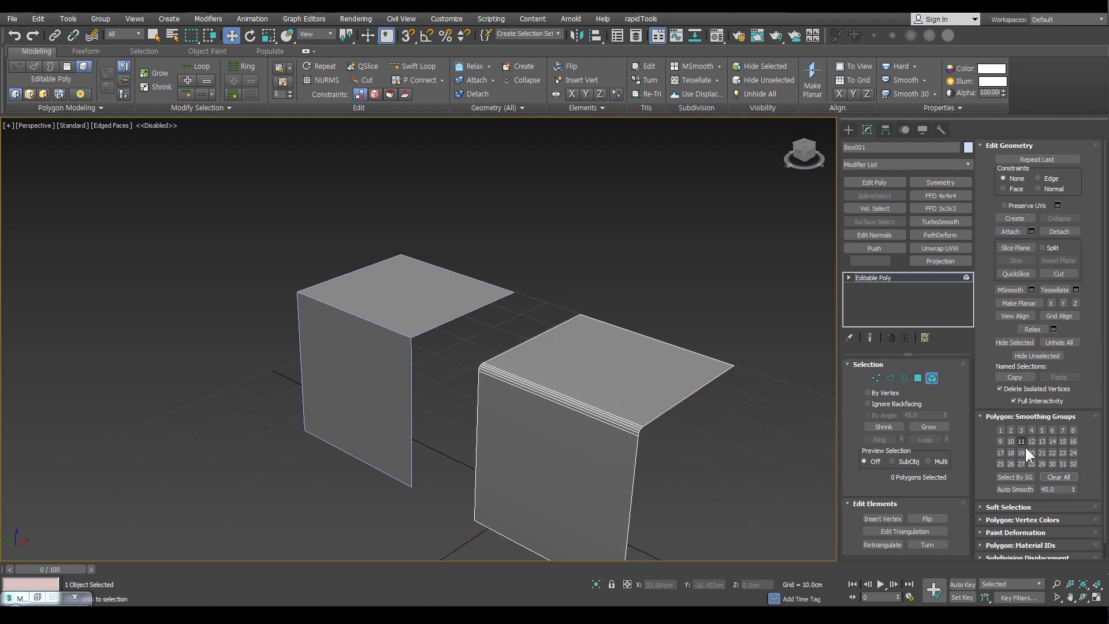
{"action": "middle_click_drag", "start_coordinate": [641, 410], "coordinate": [650, 400]}
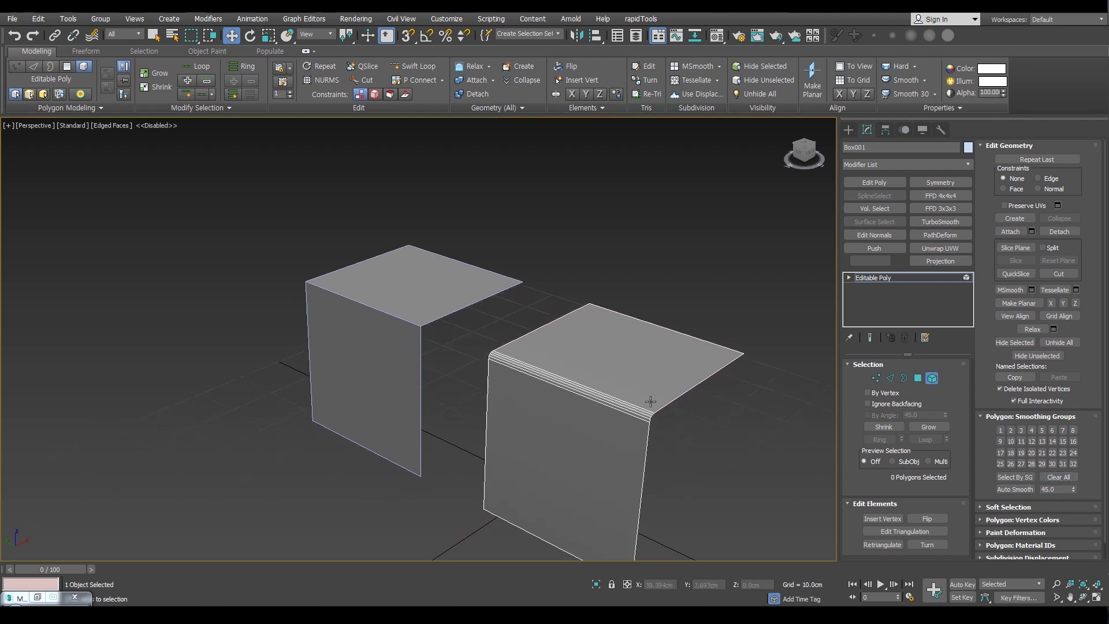
{"action": "key", "text": "ctrl+z"}
{"action": "key", "text": "ctrl+z"}
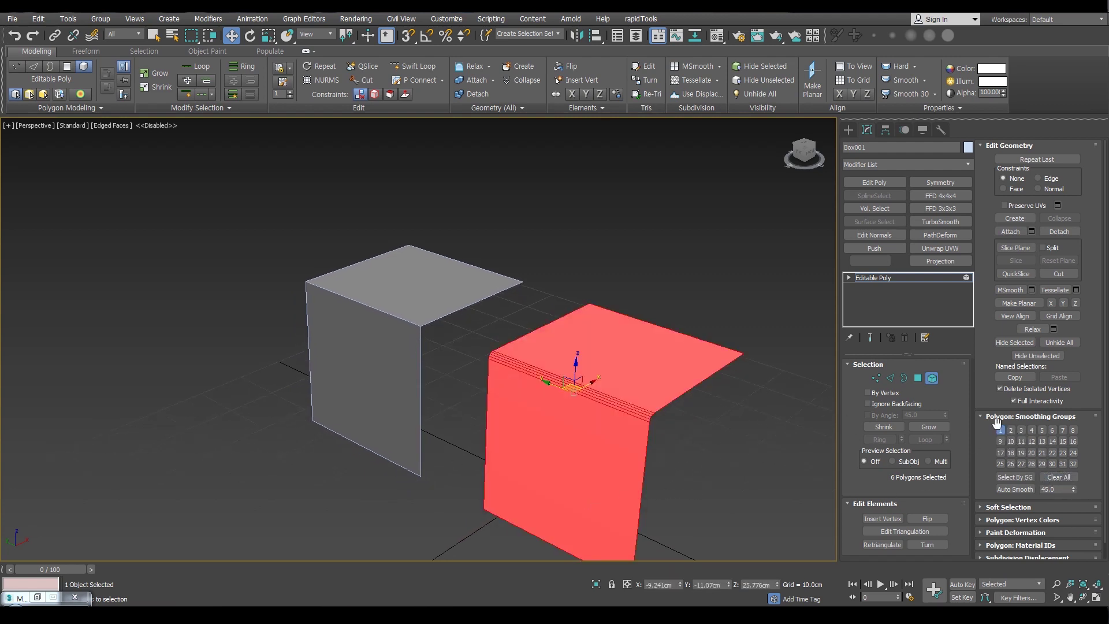
Select the beveled model's front face, grow the selection by two bevel strips, and move these polygons from smoothing group 1 to 2.
{"action": "left_click", "coordinate": [918, 378]}
{"action": "left_click", "coordinate": [554, 453]}
{"action": "scroll", "coordinate": [520, 453], "scroll_direction": "up", "scroll_amount": 5}
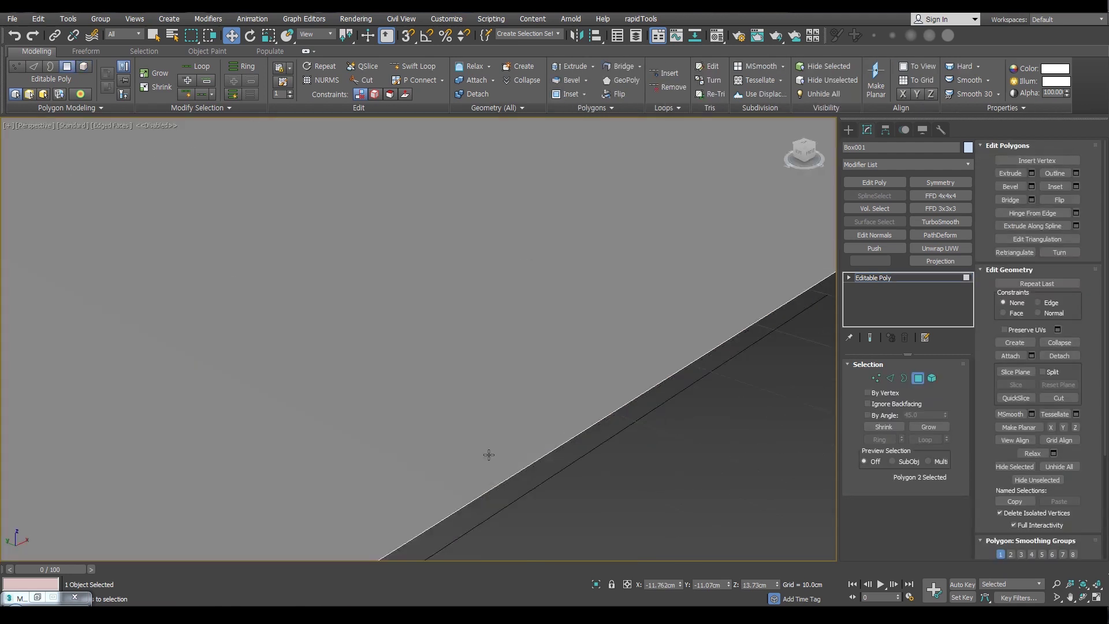
{"action": "middle_click_drag", "start_coordinate": [487, 453], "coordinate": [569, 378]}
{"action": "scroll", "coordinate": [568, 377], "scroll_direction": "down", "scroll_amount": 6}
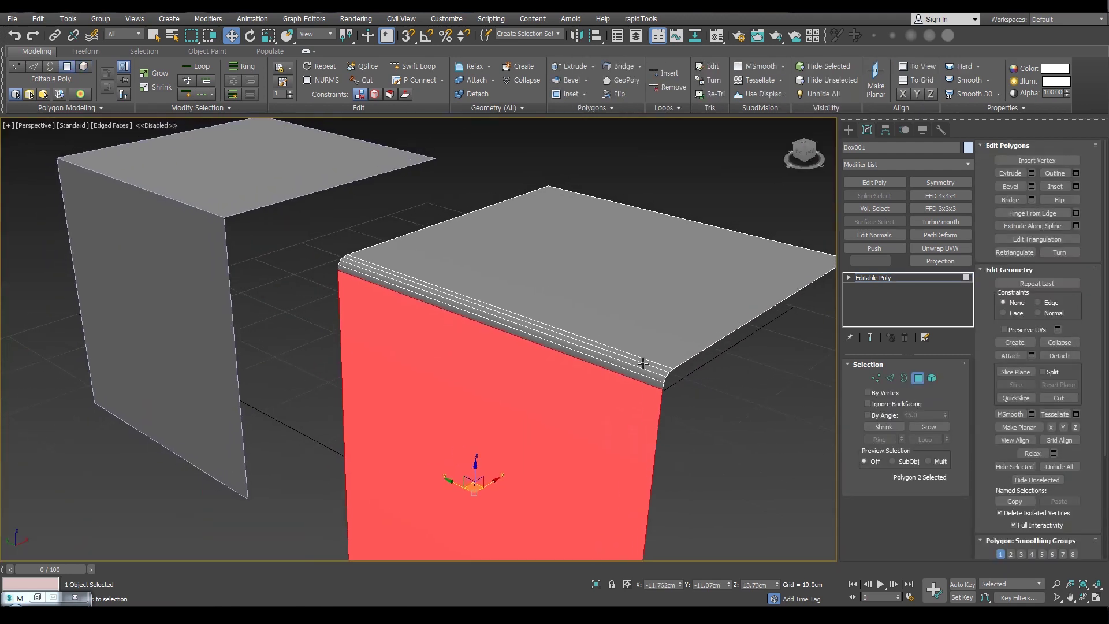
{"action": "key", "text": "q"}
{"action": "left_click", "coordinate": [921, 433]}
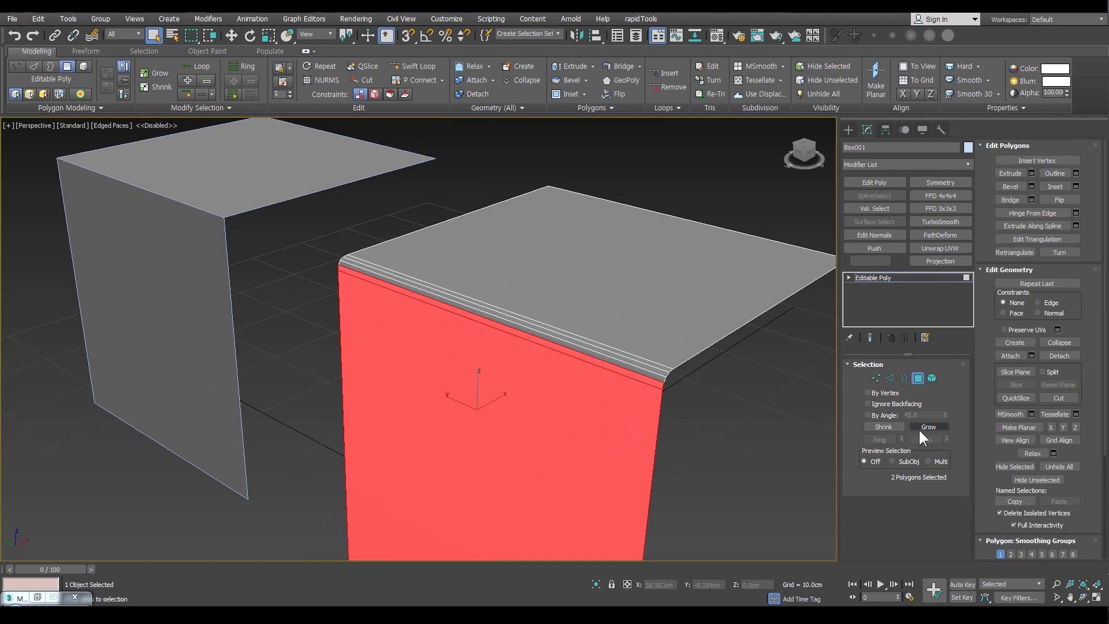
{"action": "left_click", "coordinate": [919, 433]}
{"action": "scroll", "coordinate": [997, 520], "scroll_direction": "down", "scroll_amount": 2}
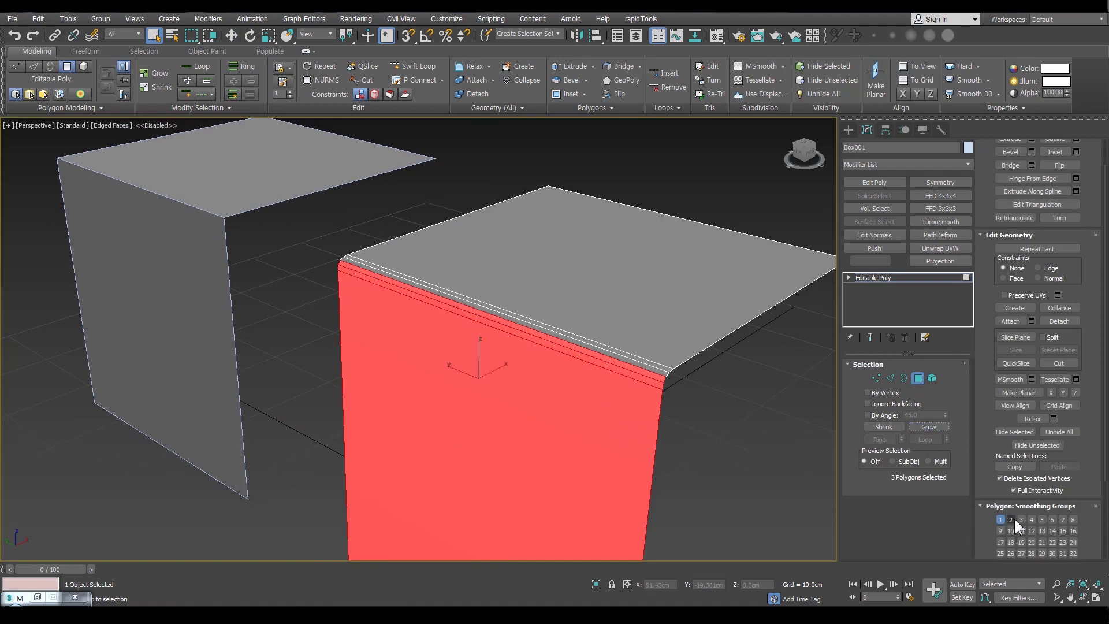
{"action": "left_click", "coordinate": [728, 409]}
Hide the edge overlay and select the whole beveled element to check its shading and smoothing groups.
{"action": "mouse_move", "coordinate": [673, 432]}
{"action": "middle_mouse_down"}
{"action": "mouse_move", "coordinate": [700, 442]}
{"action": "mouse_move", "coordinate": [687, 435]}
{"action": "mouse_move", "coordinate": [706, 418]}
{"action": "middle_mouse_up"}
{"action": "key", "text": "F4"}
{"action": "scroll", "coordinate": [668, 386], "scroll_direction": "up", "scroll_amount": 5}
{"action": "scroll", "coordinate": [670, 381], "scroll_direction": "down", "scroll_amount": 8}
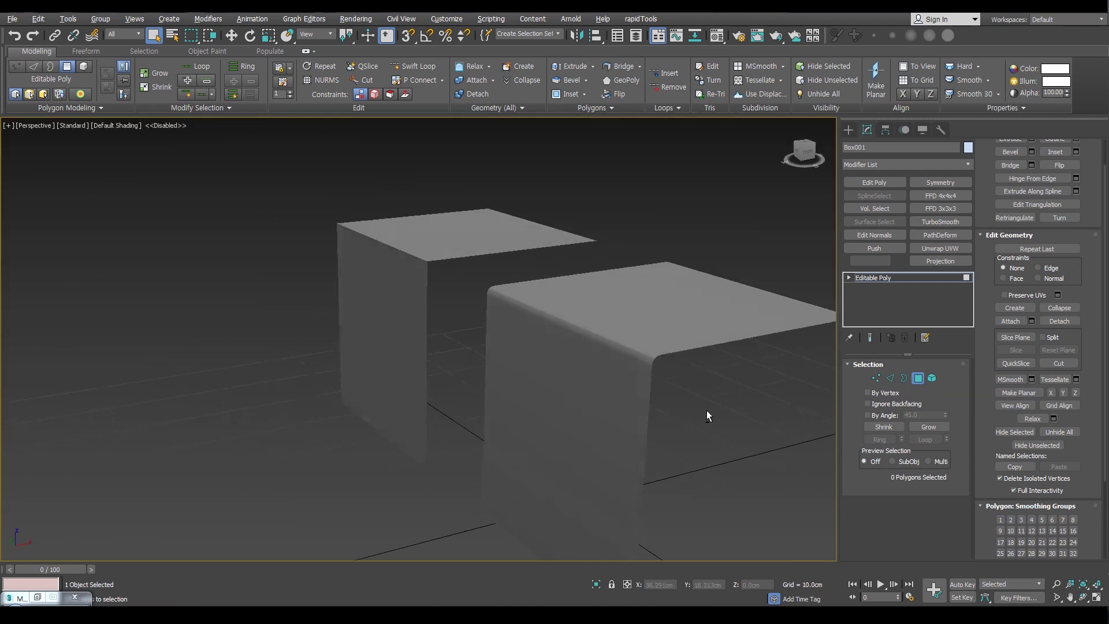
{"action": "key", "text": "5"}
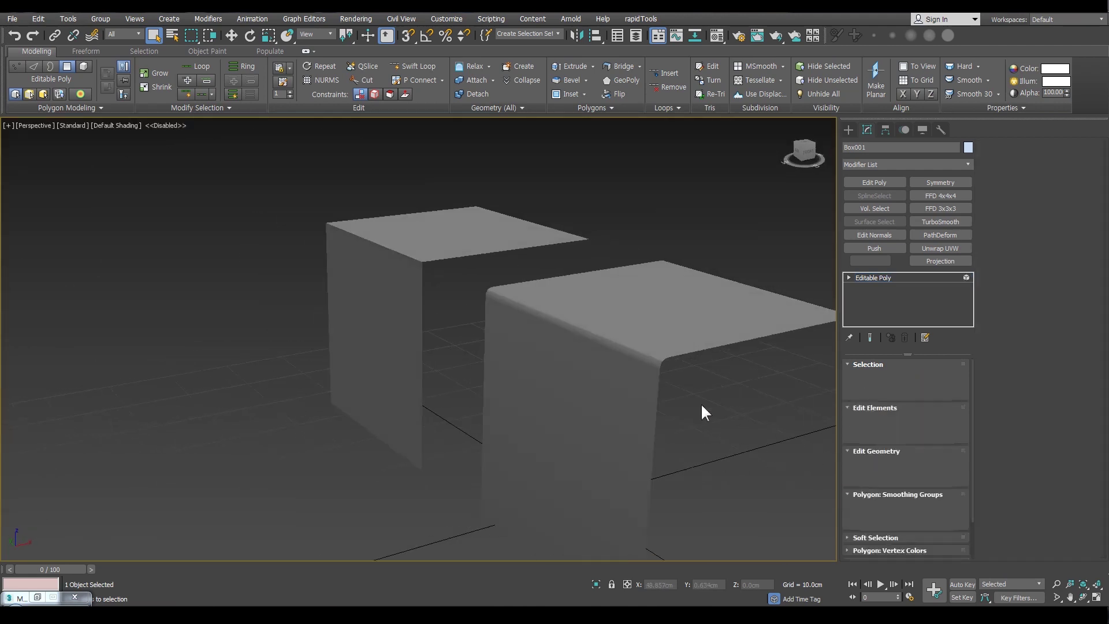
{"action": "left_click", "coordinate": [593, 362]}
{"action": "middle_click_drag", "start_coordinate": [592, 363], "coordinate": [968, 383], "text": "alt"}
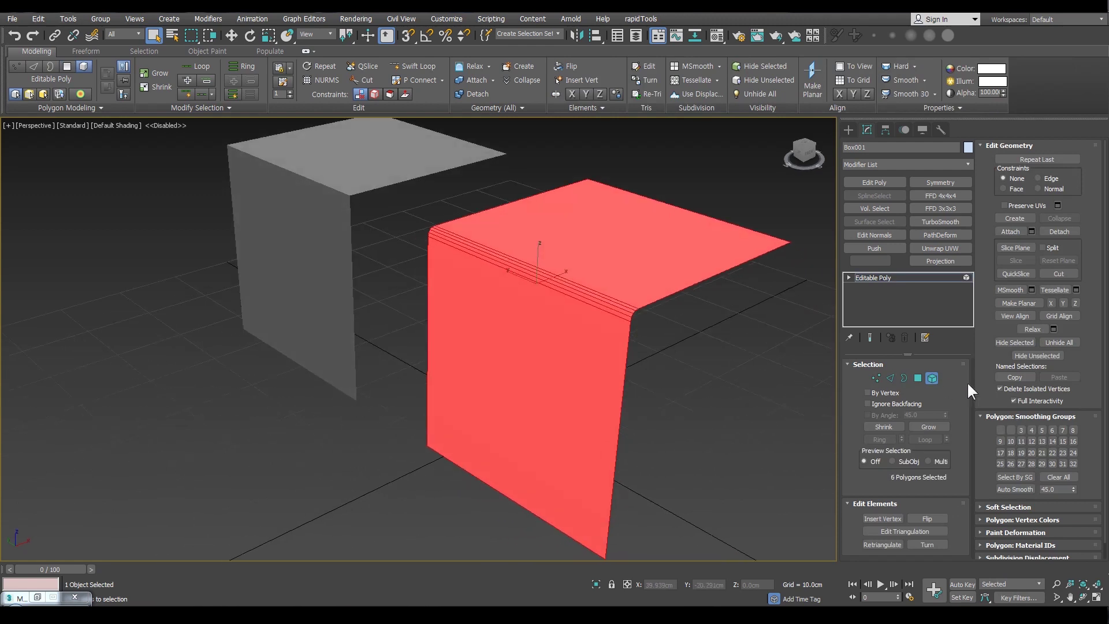
Leave element-level editing and examine the shading break along the bevel beside the hard corner.
{"action": "left_click", "coordinate": [935, 380]}
{"action": "scroll", "coordinate": [598, 326], "scroll_direction": "down", "scroll_amount": 3}
{"action": "middle_click_drag", "start_coordinate": [641, 350], "coordinate": [604, 404]}
{"action": "middle_click_drag", "start_coordinate": [604, 404], "coordinate": [586, 381], "text": "alt"}
{"action": "scroll", "coordinate": [586, 381], "scroll_direction": "up", "scroll_amount": 3}
{"action": "middle_click_drag", "start_coordinate": [519, 366], "coordinate": [593, 353], "text": "alt"}
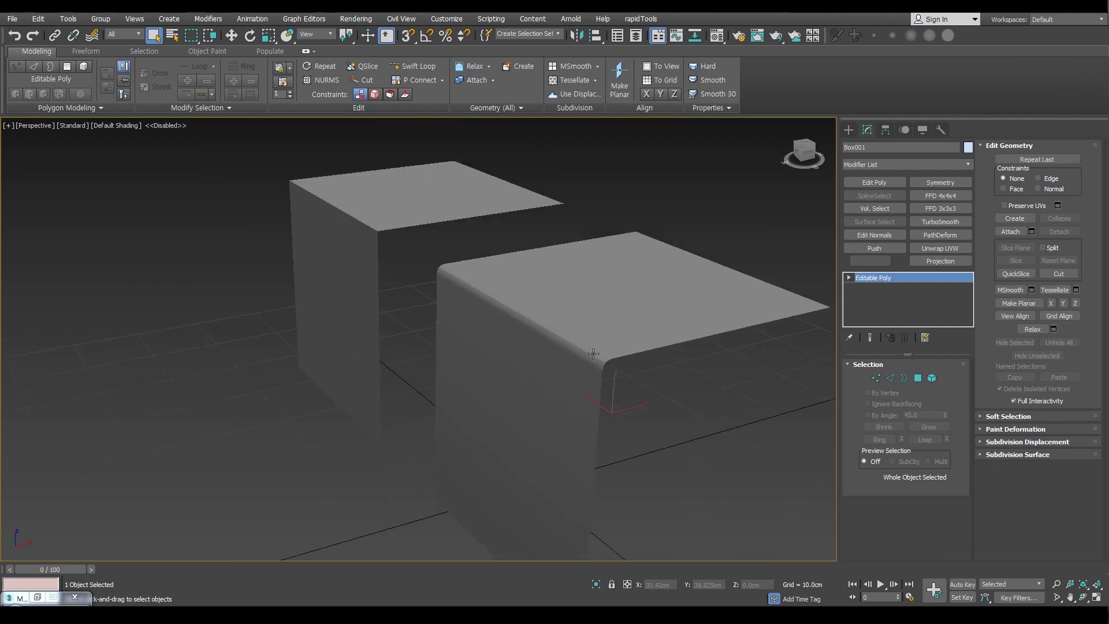
Select the whole beveled element again and examine its bevel segments up close from several angles.
{"action": "left_click", "coordinate": [931, 377]}
{"action": "left_click", "coordinate": [674, 449]}
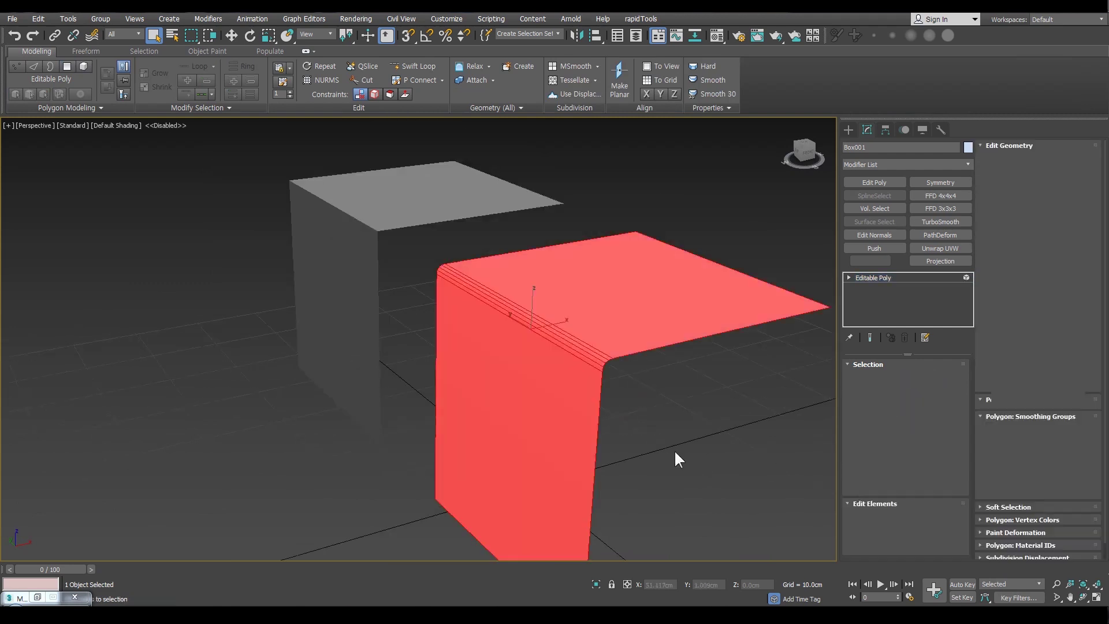
{"action": "middle_click_drag", "start_coordinate": [635, 369], "coordinate": [613, 318], "text": "alt"}
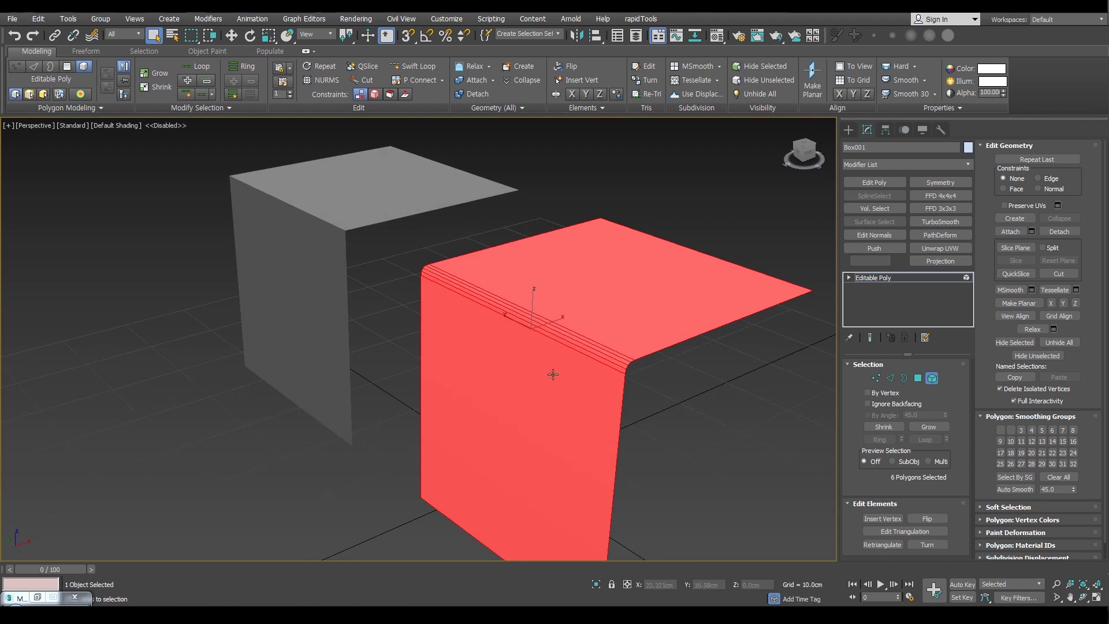
{"action": "middle_click_drag", "start_coordinate": [532, 313], "coordinate": [526, 314], "text": "alt"}
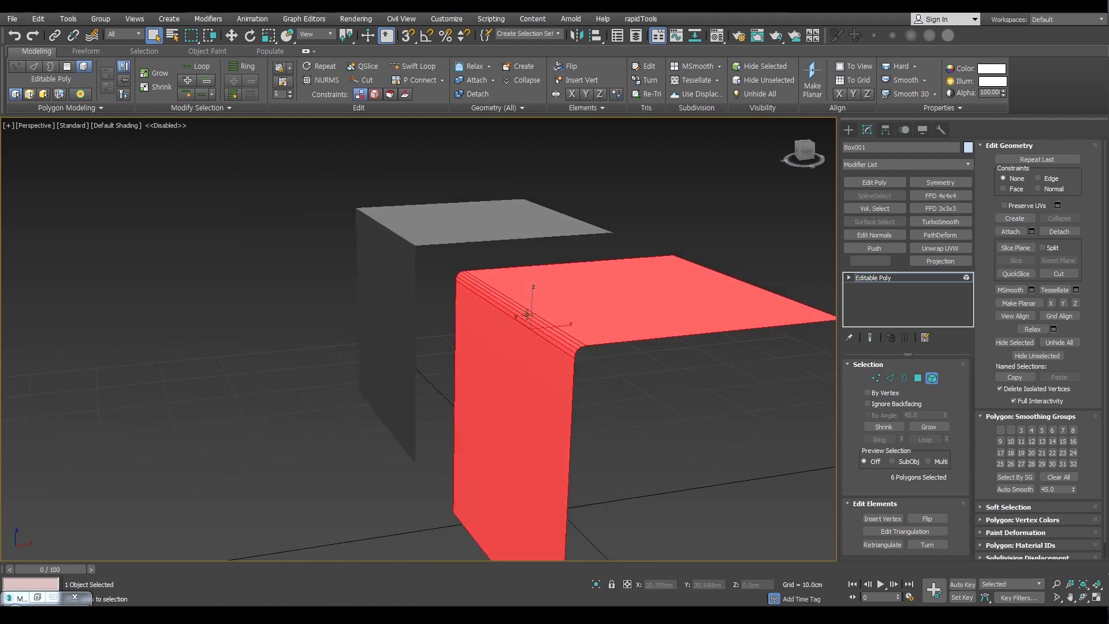
{"action": "scroll", "coordinate": [552, 341], "scroll_direction": "up", "scroll_amount": 5}
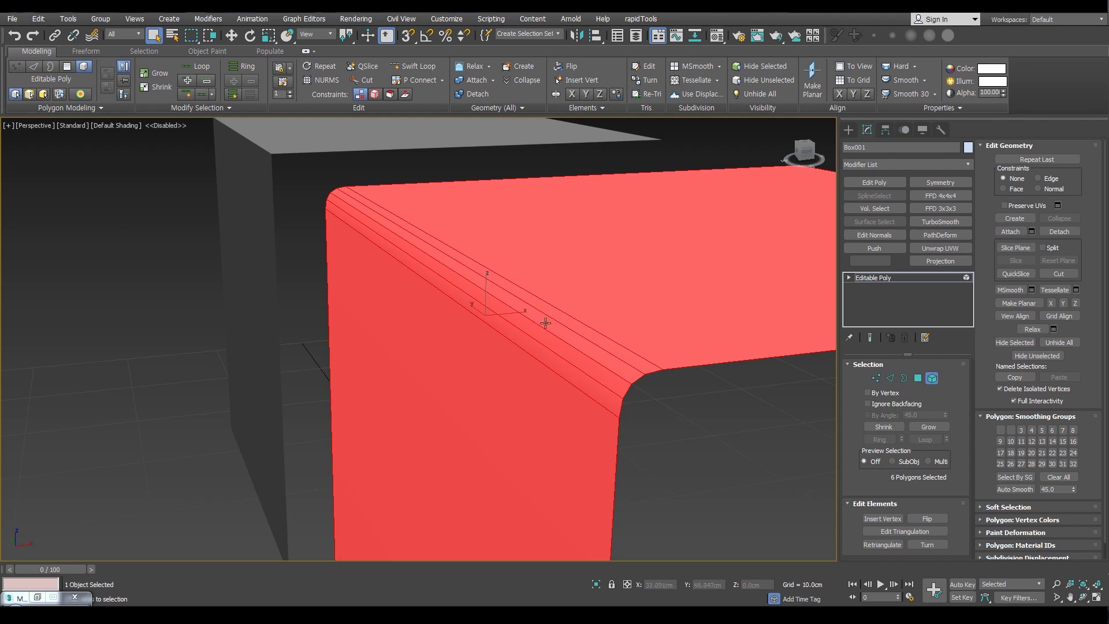
{"action": "middle_click_drag", "start_coordinate": [542, 322], "coordinate": [540, 359], "text": "alt"}
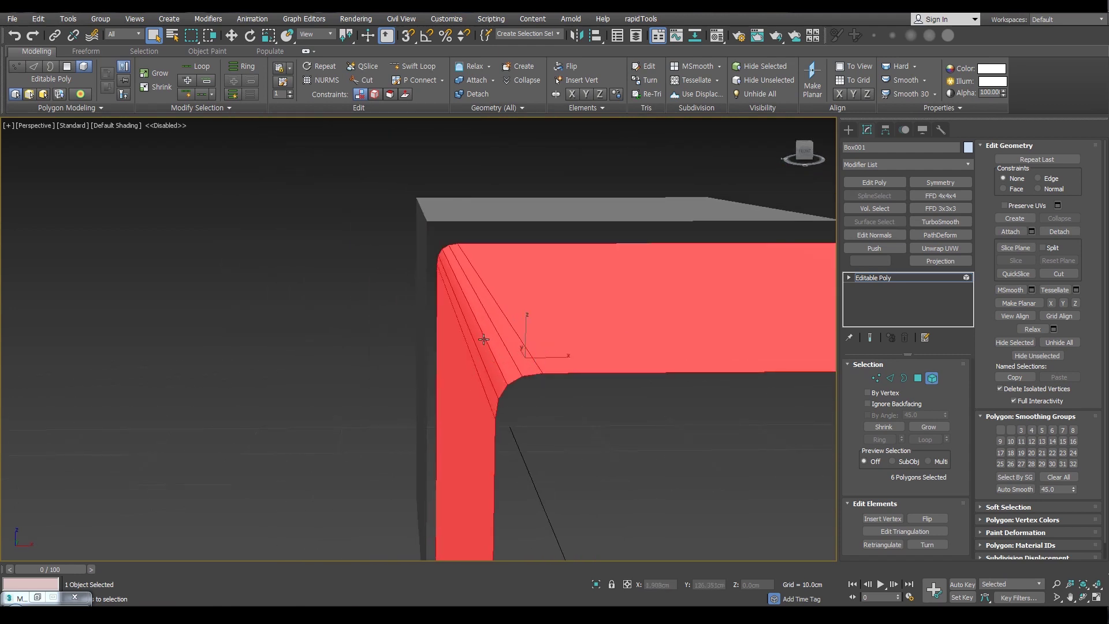
Isolate the beveled object and frame its rounded corner profile in the Front view.
{"action": "left_click", "coordinate": [805, 156]}
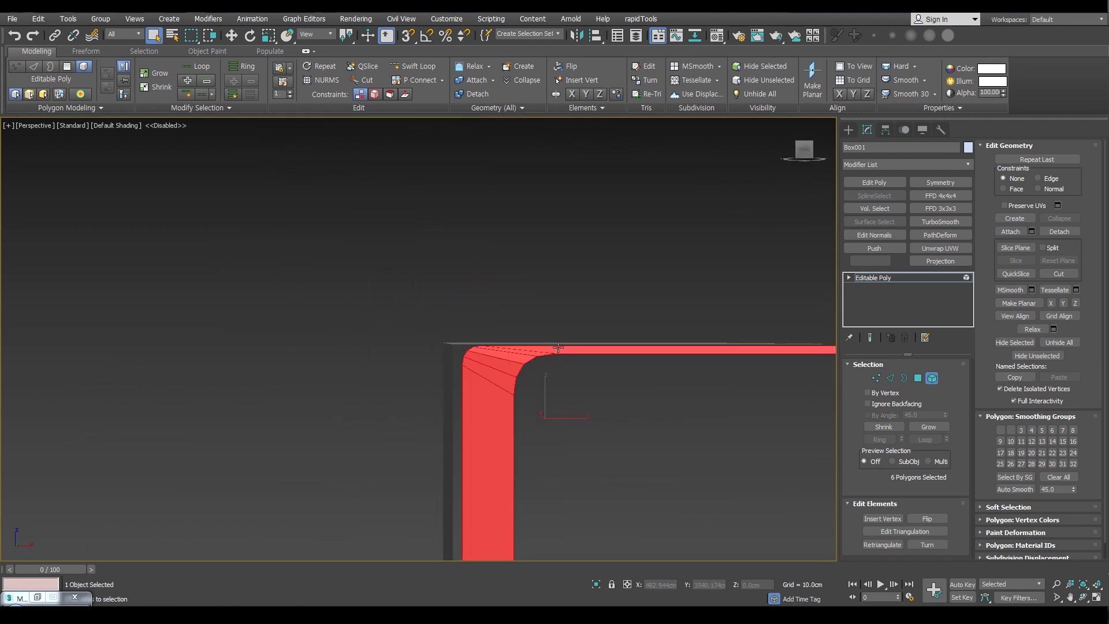
{"action": "key", "text": "l"}
{"action": "key", "text": "z"}
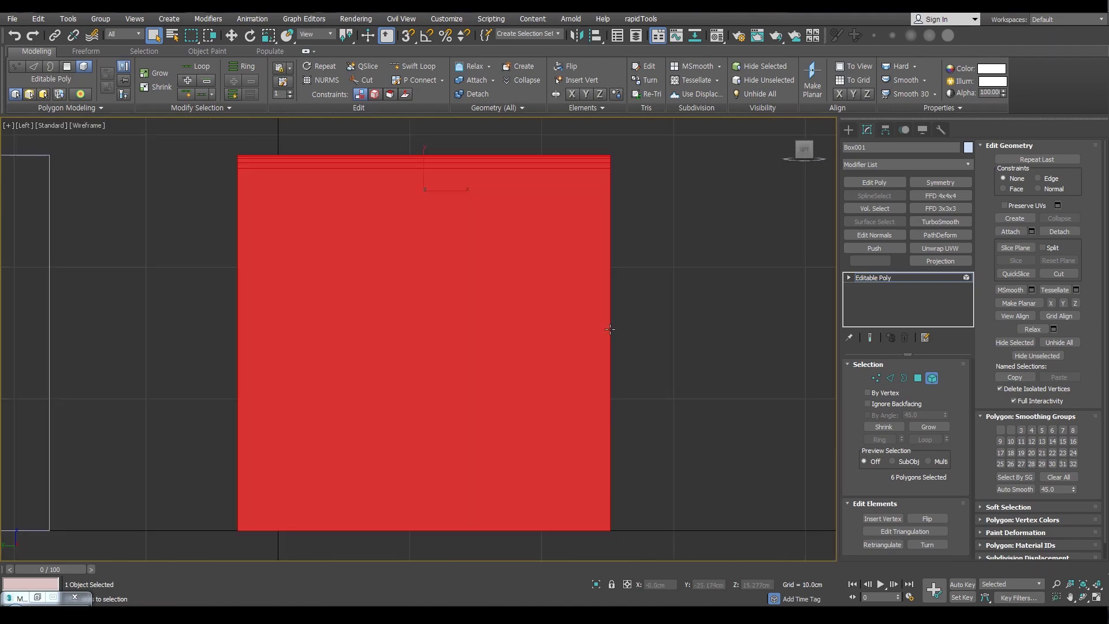
{"action": "mouse_move", "coordinate": [610, 329]}
{"action": "middle_mouse_down", "text": "alt"}
{"action": "mouse_move", "coordinate": [611, 421]}
{"action": "mouse_move", "coordinate": [614, 334]}
{"action": "middle_mouse_up", "text": "alt"}
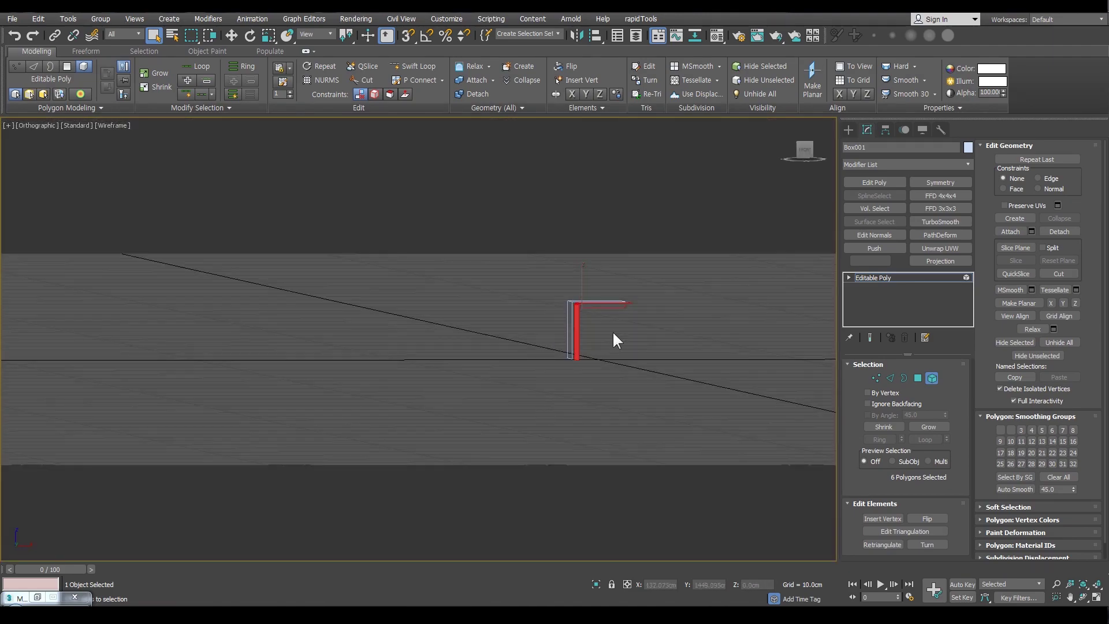
{"action": "left_click", "coordinate": [805, 152]}
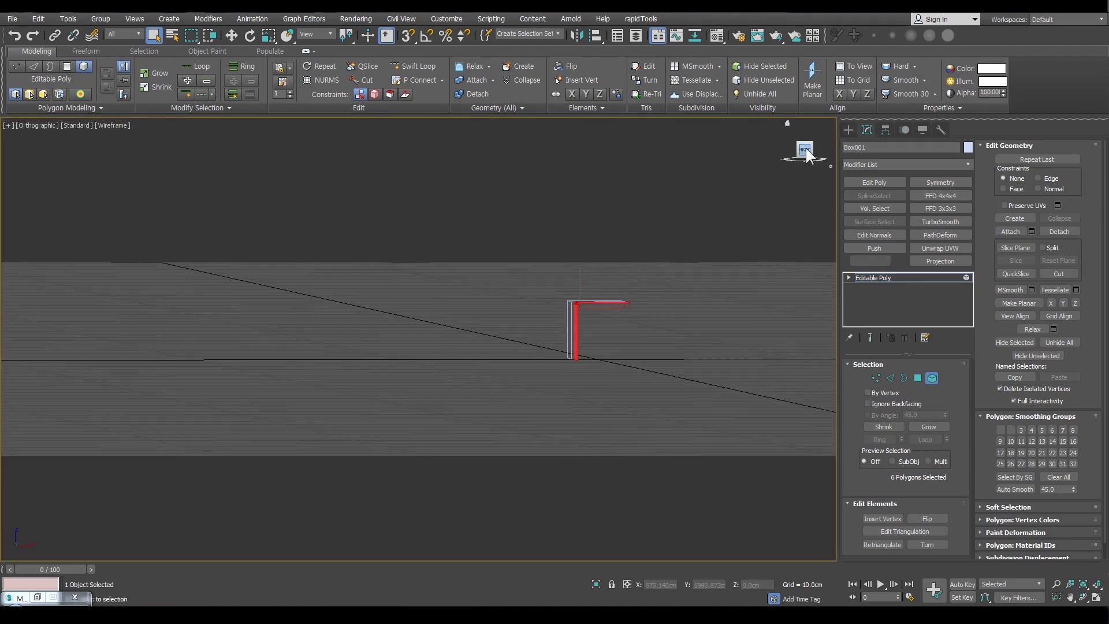
{"action": "mouse_move", "coordinate": [327, 243]}
{"action": "middle_mouse_down"}
{"action": "mouse_move", "coordinate": [386, 252]}
{"action": "mouse_move", "coordinate": [322, 245]}
{"action": "middle_mouse_up"}
{"action": "scroll", "coordinate": [322, 245], "scroll_direction": "down", "scroll_amount": 3}
{"action": "middle_click_drag", "start_coordinate": [335, 289], "coordinate": [548, 410]}
{"action": "scroll", "coordinate": [484, 297], "scroll_direction": "up", "scroll_amount": 2}
{"action": "middle_click_drag", "start_coordinate": [499, 376], "coordinate": [465, 300]}
{"action": "scroll", "coordinate": [504, 338], "scroll_direction": "up", "scroll_amount": 3}
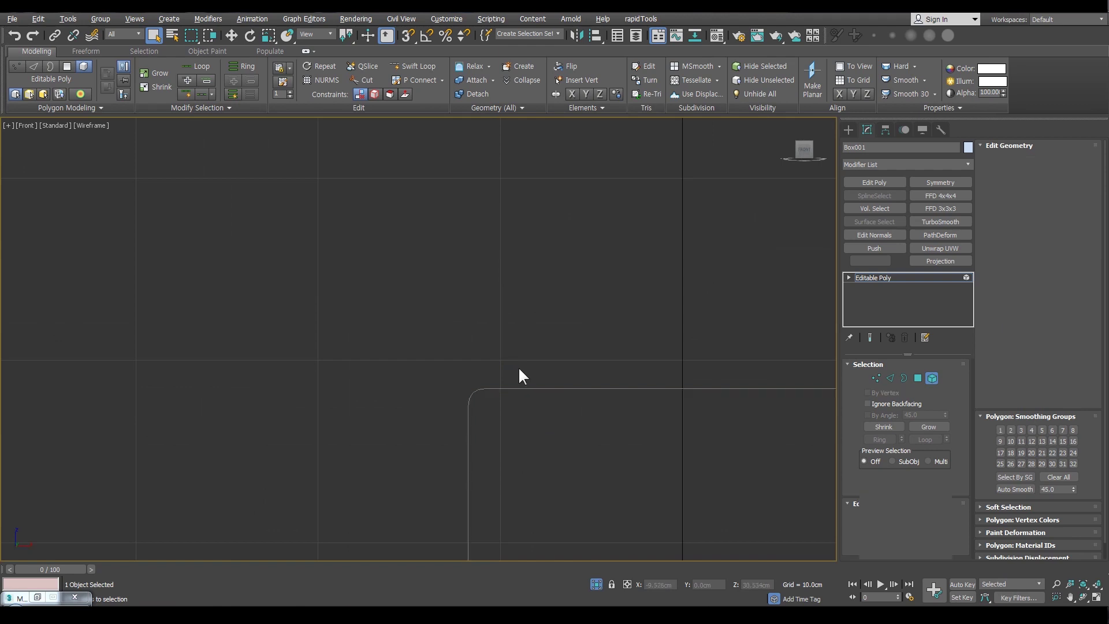
Switch to vertex-level editing and select the middle vertex at the near end of the bevel.
{"action": "key", "text": "1"}
{"action": "middle_click_drag", "start_coordinate": [519, 375], "coordinate": [547, 354]}
{"action": "scroll", "coordinate": [549, 366], "scroll_direction": "up", "scroll_amount": 3}
{"action": "scroll", "coordinate": [438, 306], "scroll_direction": "up", "scroll_amount": 4}
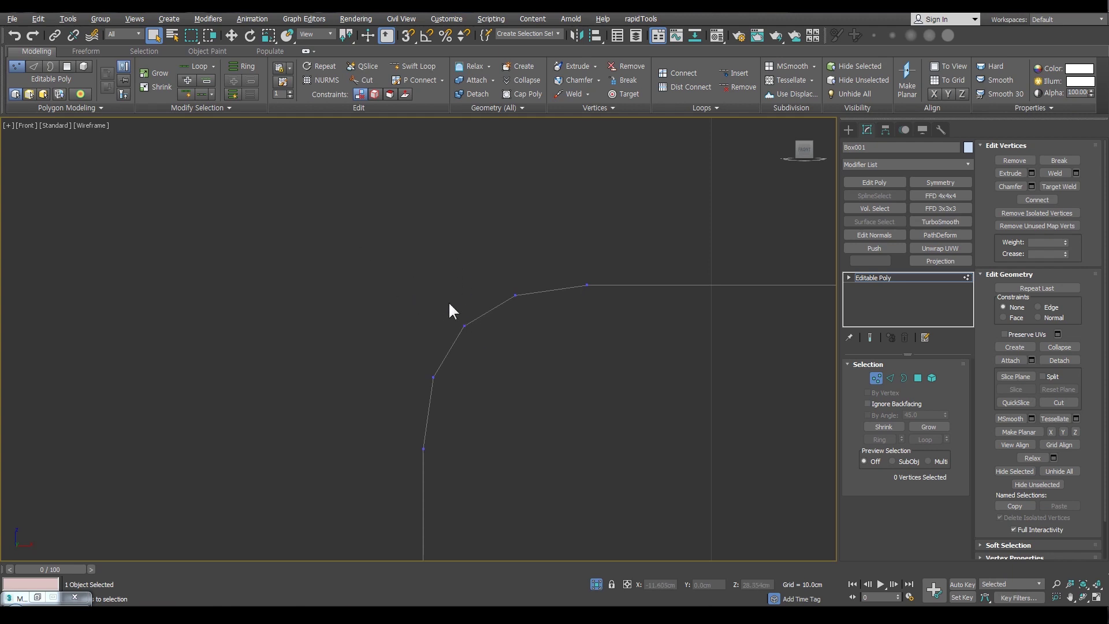
{"action": "middle_click_drag", "start_coordinate": [448, 311], "coordinate": [474, 372], "text": "alt"}
{"action": "left_click", "coordinate": [584, 387]}
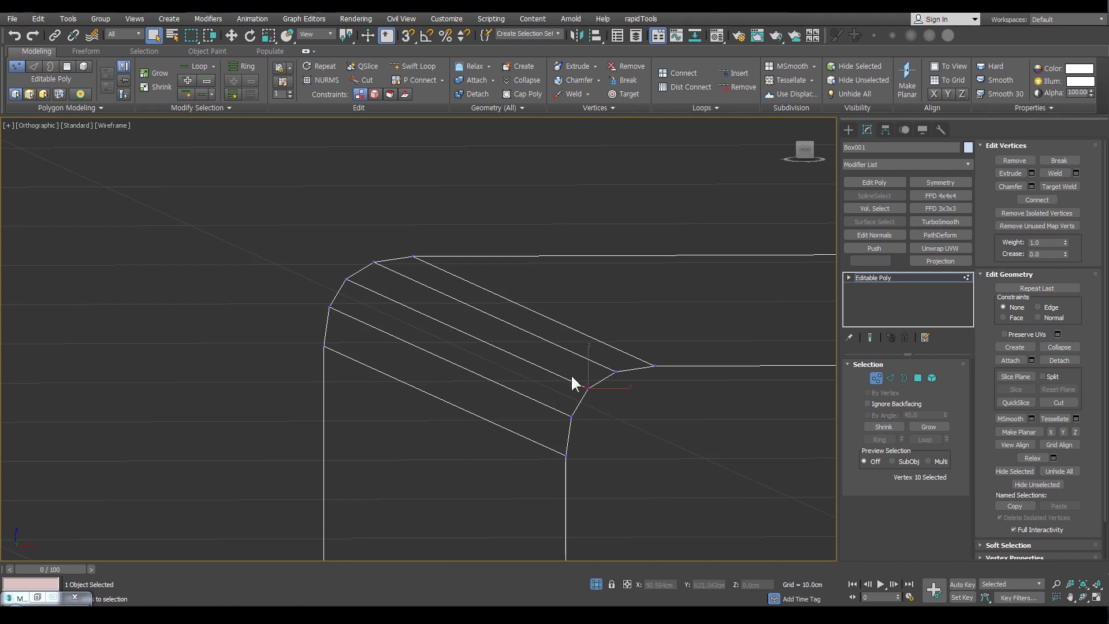
Show the bevel shaded without edge lines and examine the seam between the two smoothing groups.
{"action": "key", "text": "F3"}
{"action": "scroll", "coordinate": [586, 388], "scroll_direction": "up", "scroll_amount": 3}
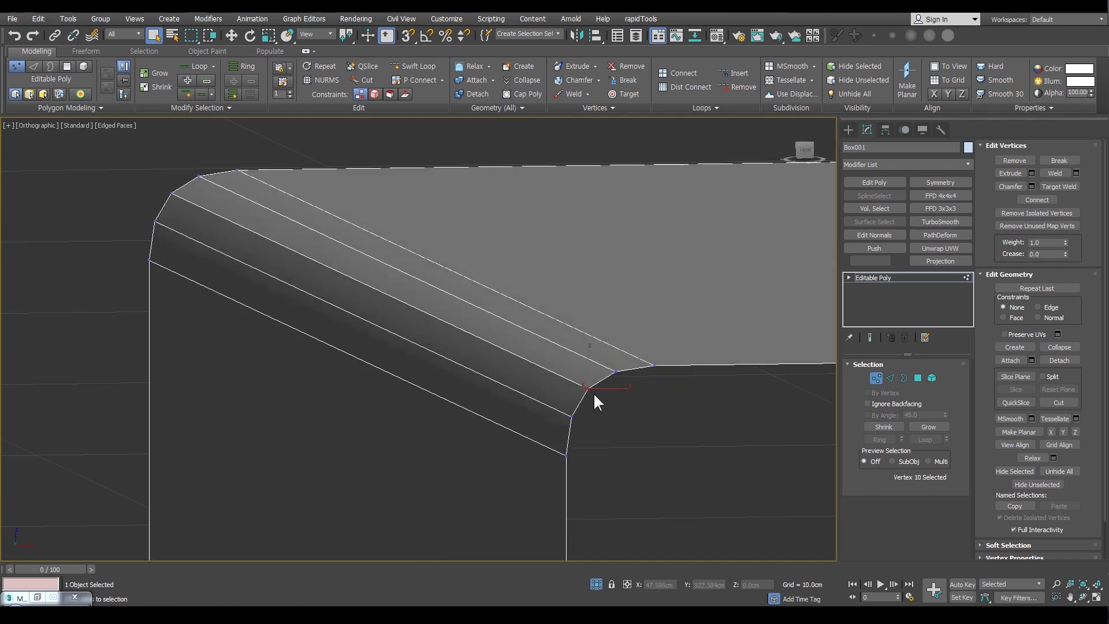
{"action": "key", "text": "F4"}
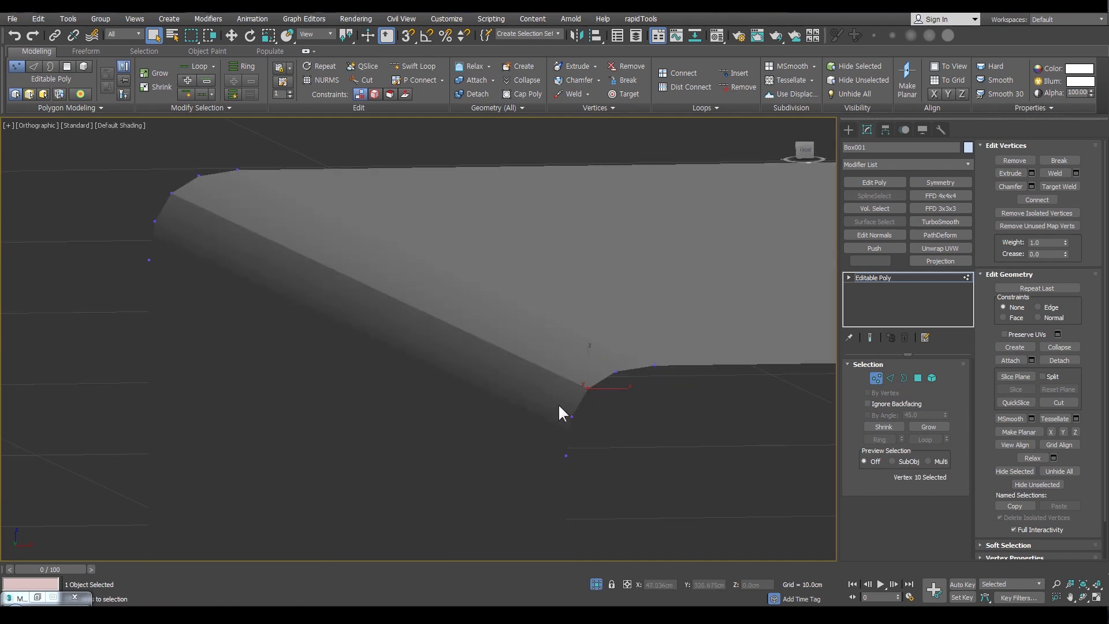
{"action": "middle_click_drag", "start_coordinate": [559, 413], "coordinate": [569, 384], "text": "alt"}
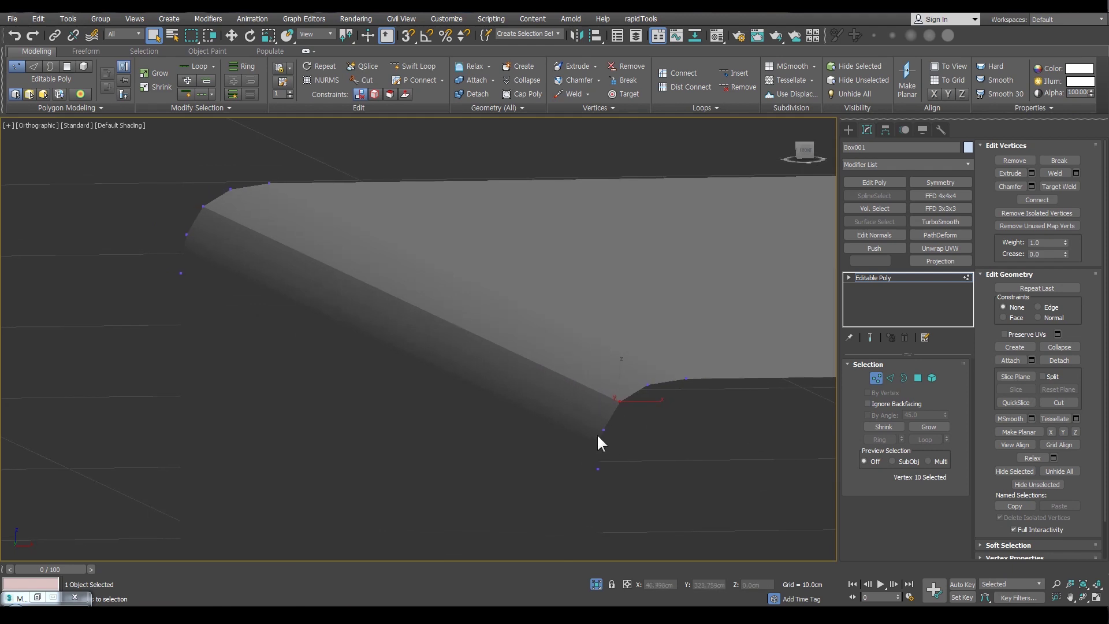
{"action": "middle_click_drag", "start_coordinate": [598, 385], "coordinate": [654, 453], "text": "alt"}
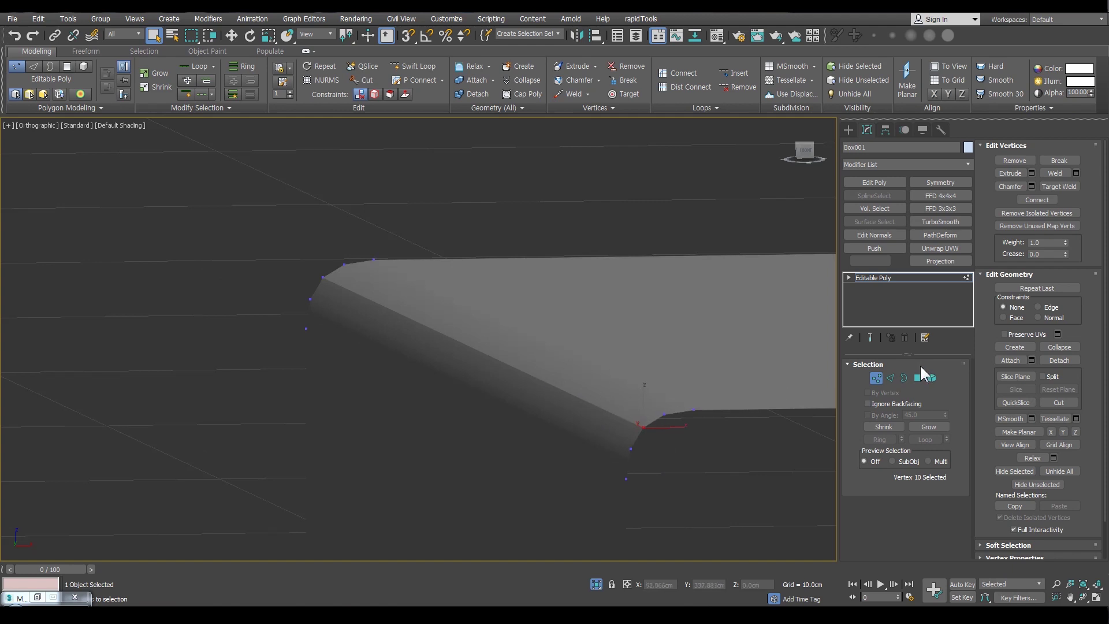
Leave vertex-level editing and inspect the bevel's shading on the whole object.
{"action": "left_click", "coordinate": [877, 377]}
{"action": "scroll", "coordinate": [613, 430], "scroll_direction": "down", "scroll_amount": 2}
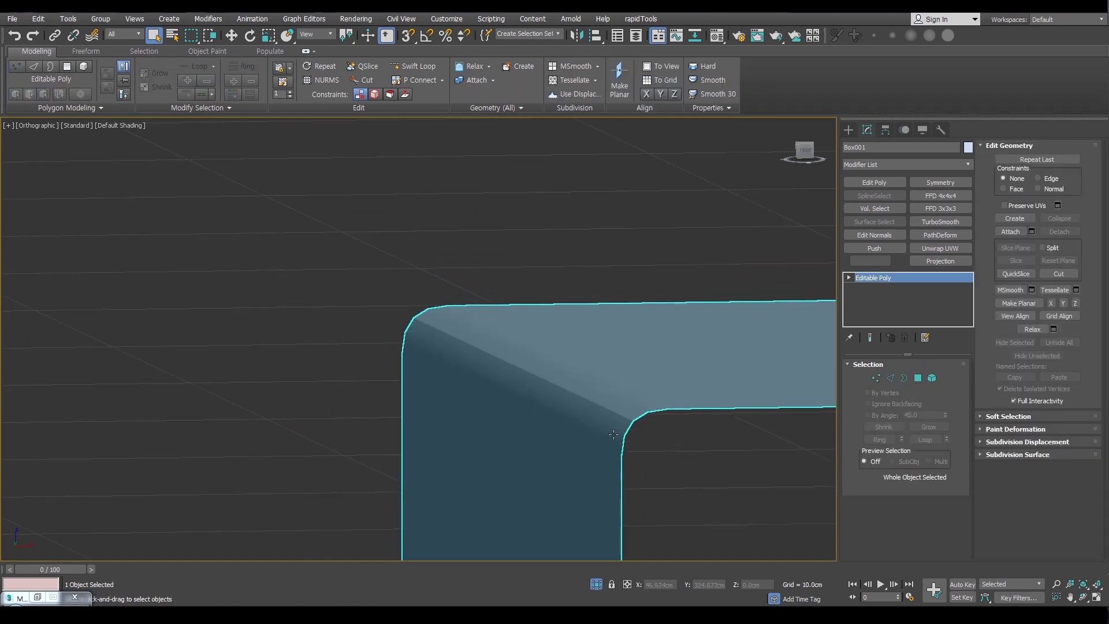
{"action": "left_click", "coordinate": [626, 494]}
{"action": "key", "text": "d"}
{"action": "scroll", "coordinate": [600, 424], "scroll_direction": "up", "scroll_amount": 3}
{"action": "scroll", "coordinate": [635, 445], "scroll_direction": "down", "scroll_amount": 2}
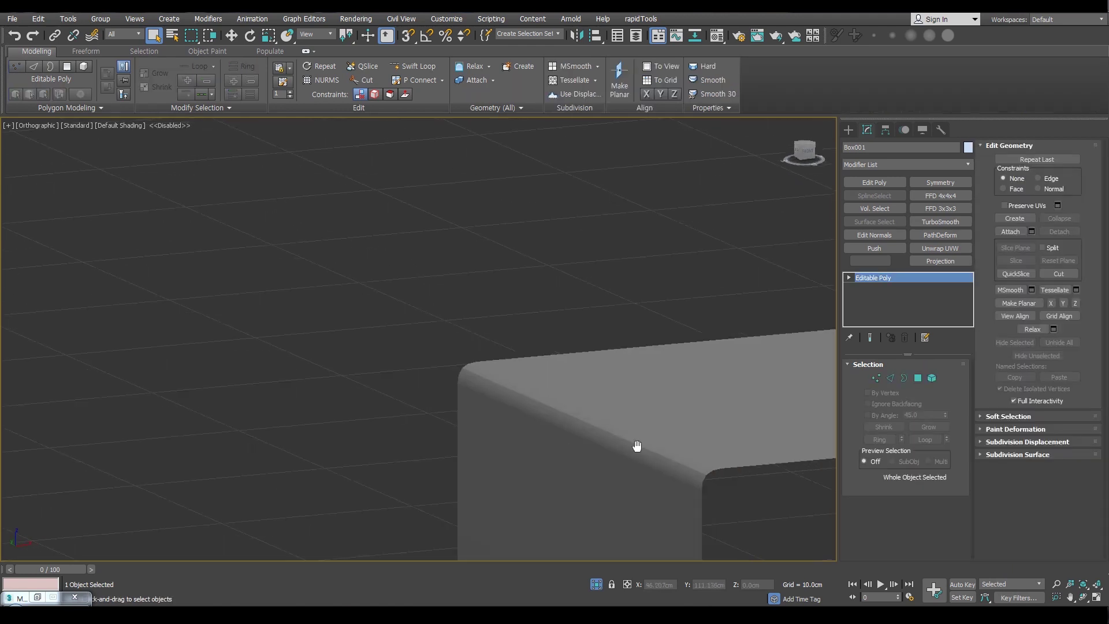
{"action": "middle_click_drag", "start_coordinate": [604, 401], "coordinate": [589, 378]}
Return the isolated object to a perspective view without edge lines and activate the Move tool.
{"action": "key", "text": "F4"}
{"action": "scroll", "coordinate": [588, 378], "scroll_direction": "down", "scroll_amount": 3}
{"action": "scroll", "coordinate": [624, 416], "scroll_direction": "up", "scroll_amount": 2}
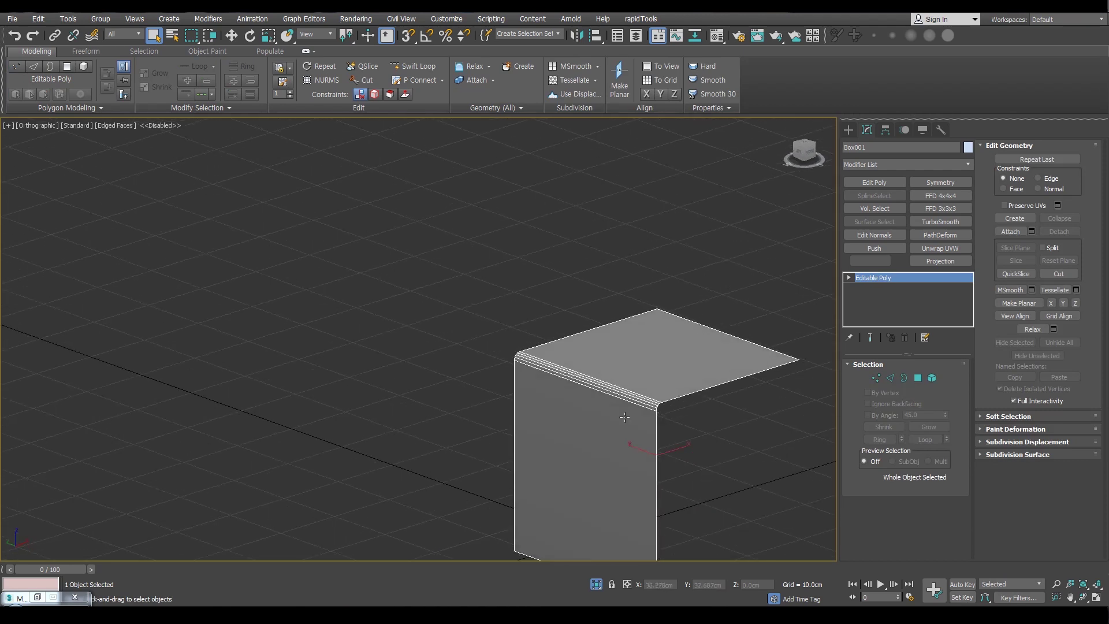
{"action": "key", "text": "p"}
{"action": "scroll", "coordinate": [630, 422], "scroll_direction": "down", "scroll_amount": 5}
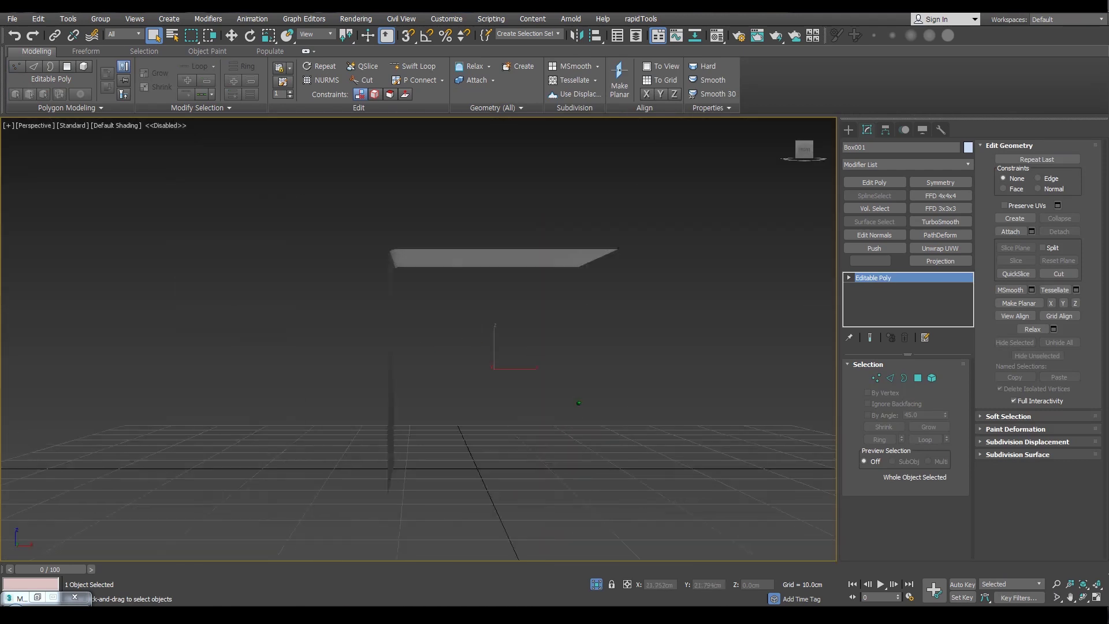
{"action": "key", "text": "F4"}
{"action": "key", "text": "w"}
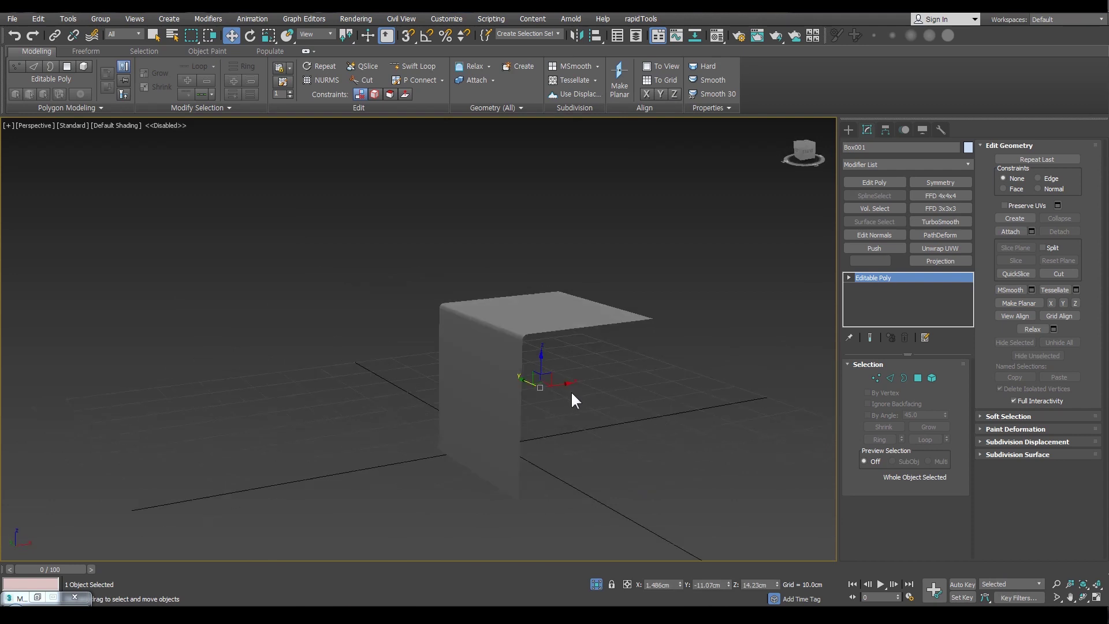
{"action": "scroll", "coordinate": [575, 394], "scroll_direction": "down", "scroll_amount": 3}
{"action": "scroll", "coordinate": [577, 398], "scroll_direction": "up", "scroll_amount": 6}
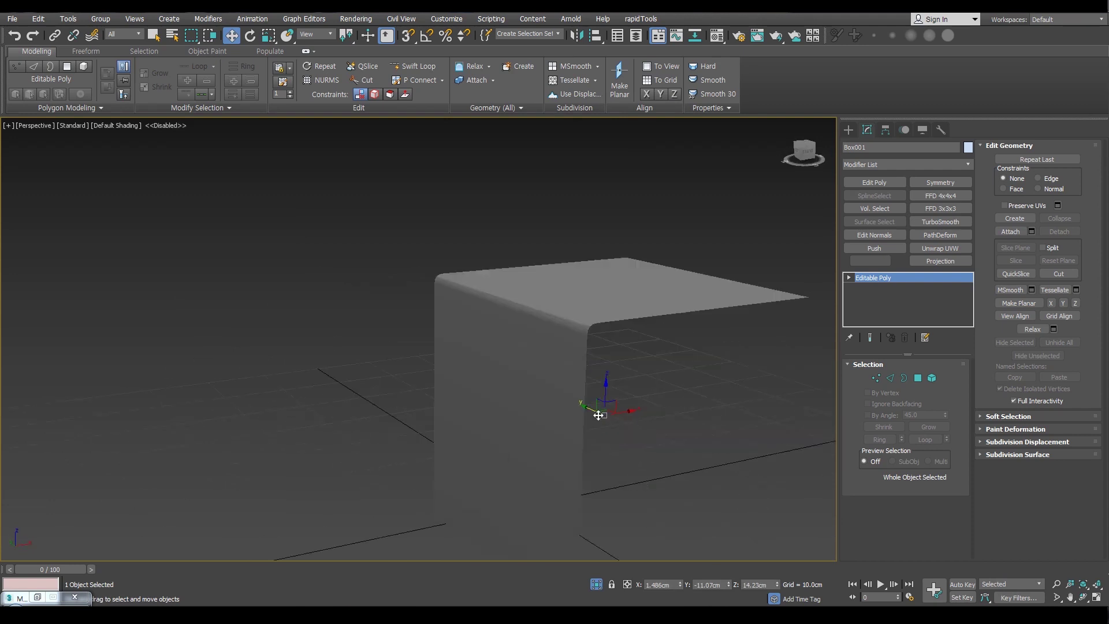
{"action": "key", "text": "ctrl+e"}
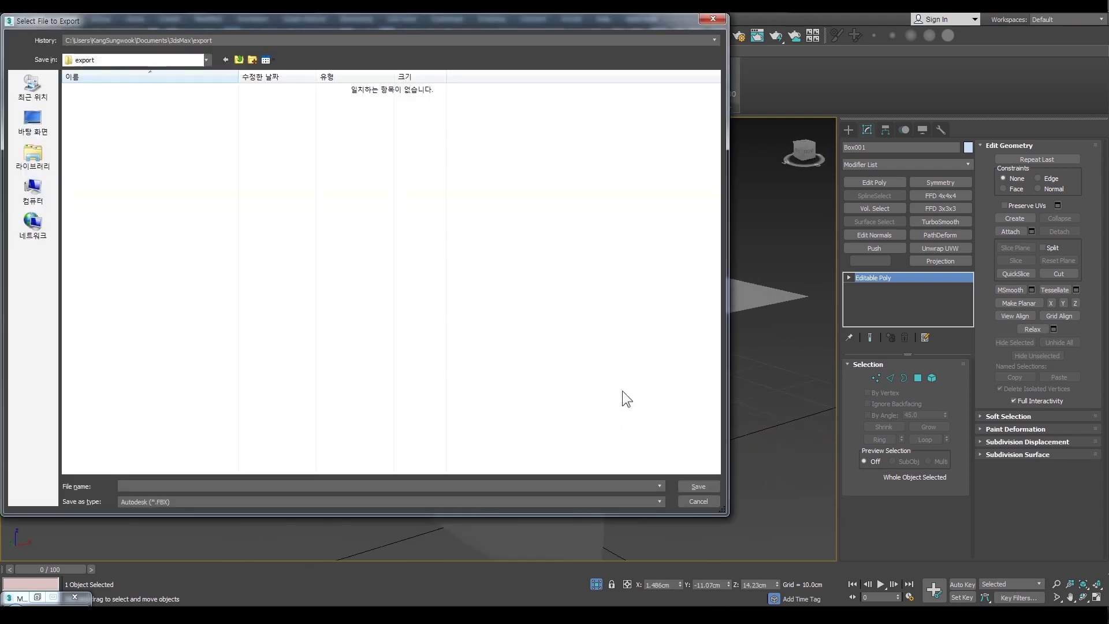
{"action": "left_click", "coordinate": [705, 19]}
{"action": "key", "text": "ctrl+u"}
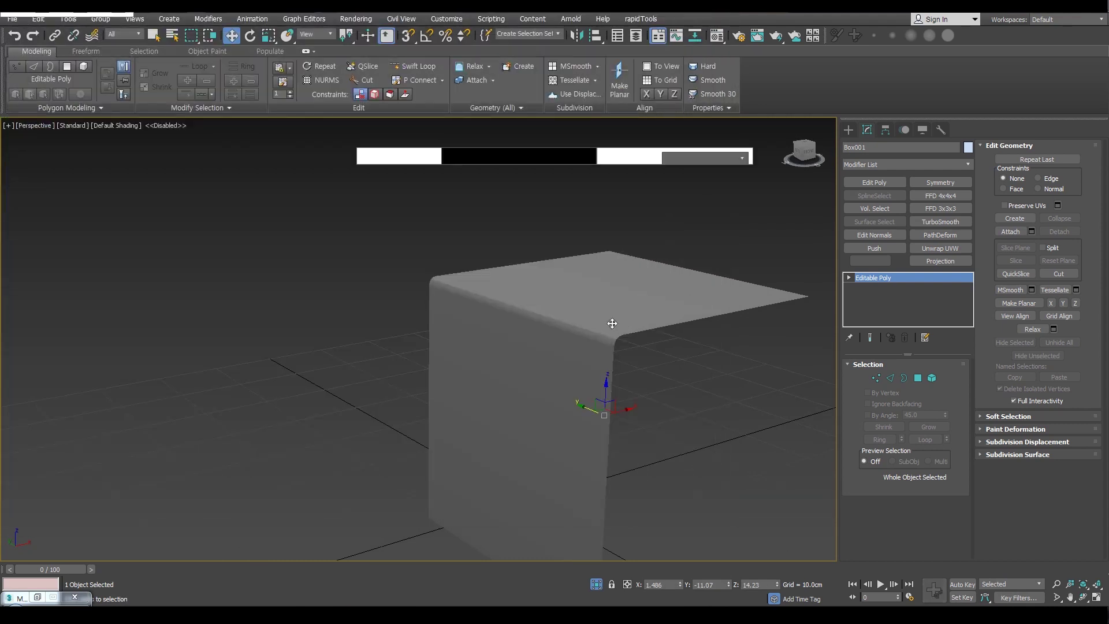
Open the object's UVs in Unwrap UVW, enlarge the UV editor and turn off element selection to work on the bevel's faces.
{"action": "left_click_drag", "start_coordinate": [261, 141], "coordinate": [351, 64]}
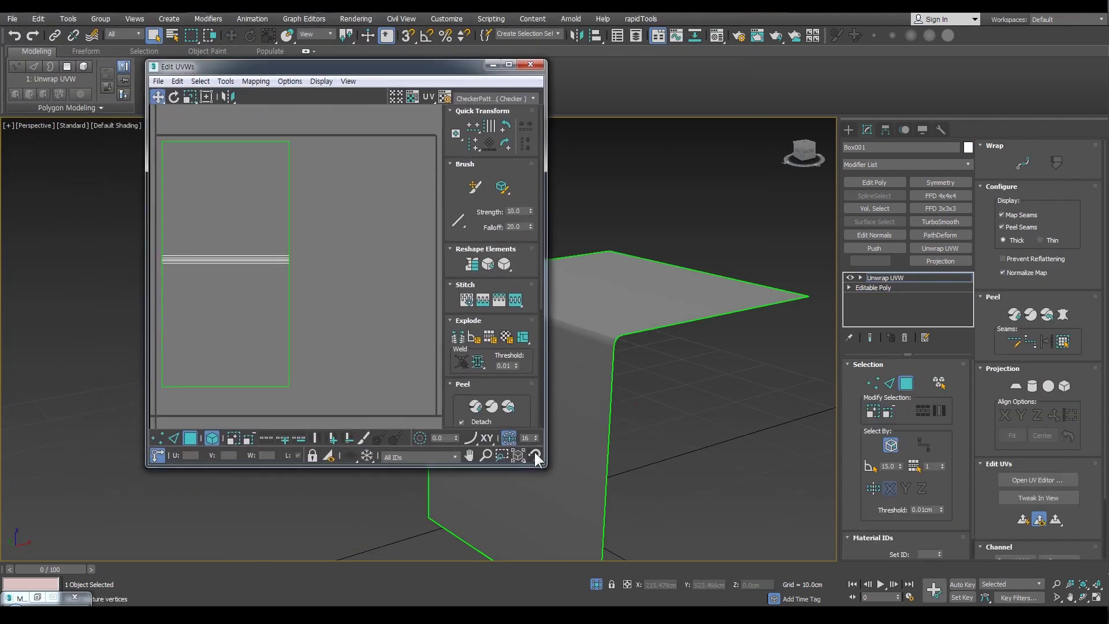
{"action": "left_click_drag", "start_coordinate": [554, 472], "coordinate": [613, 504]}
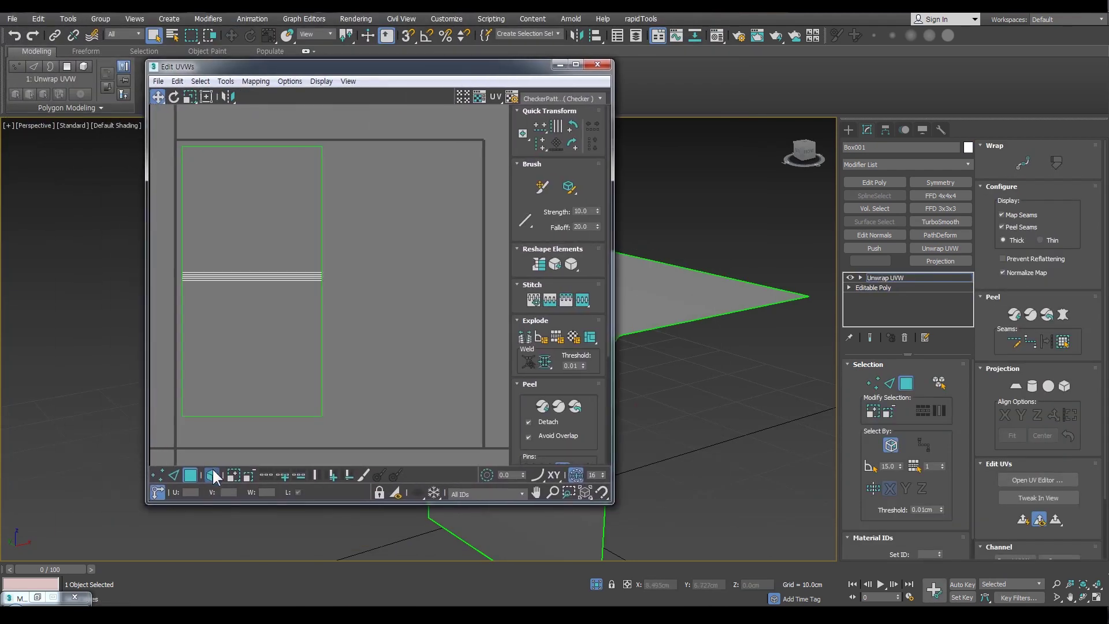
{"action": "middle_click_drag", "start_coordinate": [288, 415], "coordinate": [339, 358]}
{"action": "left_click", "coordinate": [213, 476]}
{"action": "scroll", "coordinate": [433, 245], "scroll_direction": "up", "scroll_amount": 3}
{"action": "scroll", "coordinate": [418, 249], "scroll_direction": "up", "scroll_amount": 3}
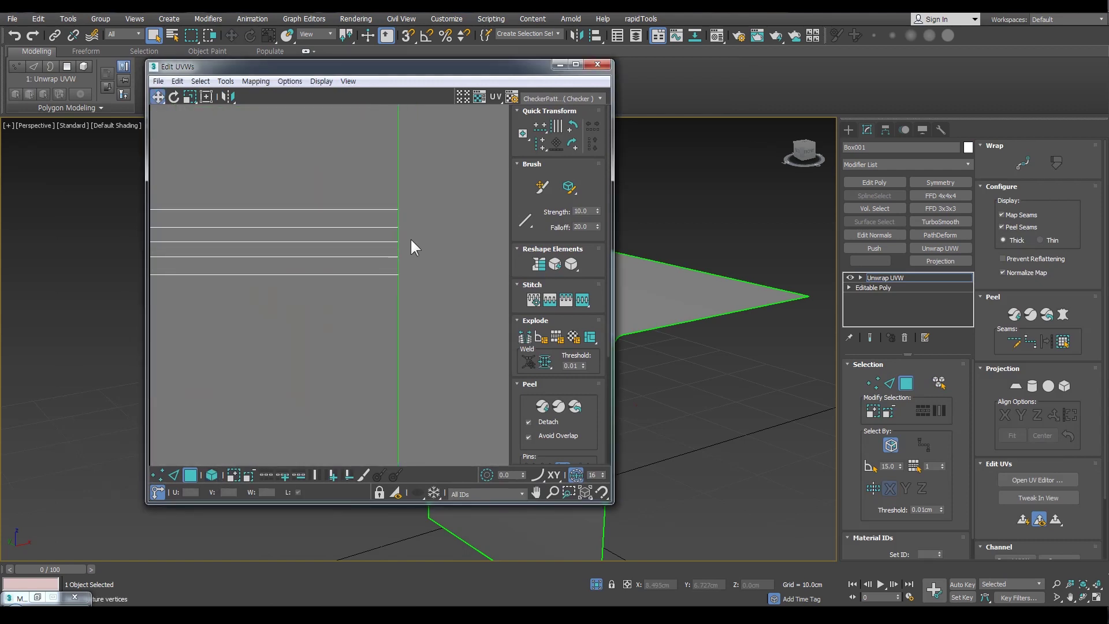
Select the lower UV faces up to the middle of the bevel and split them from the upper faces there.
{"action": "left_click", "coordinate": [386, 297]}
{"action": "scroll", "coordinate": [293, 290], "scroll_direction": "down", "scroll_amount": 5}
{"action": "middle_click_drag", "start_coordinate": [292, 289], "coordinate": [366, 308]}
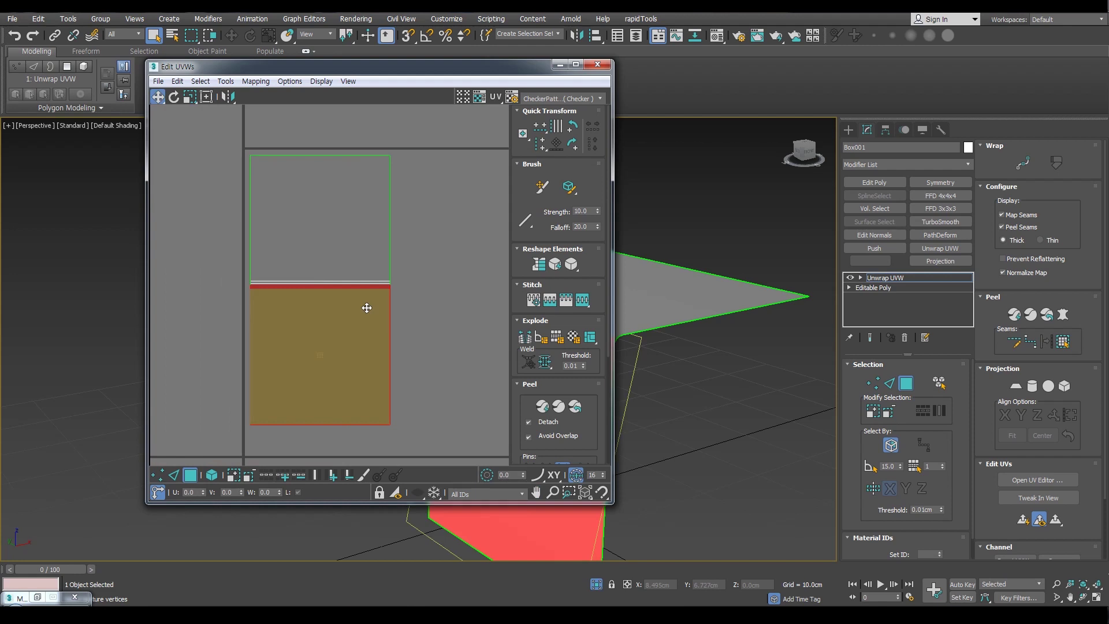
{"action": "scroll", "coordinate": [366, 308], "scroll_direction": "up", "scroll_amount": 3}
{"action": "scroll", "coordinate": [384, 295], "scroll_direction": "up", "scroll_amount": 2}
{"action": "scroll", "coordinate": [428, 299], "scroll_direction": "up", "scroll_amount": 1}
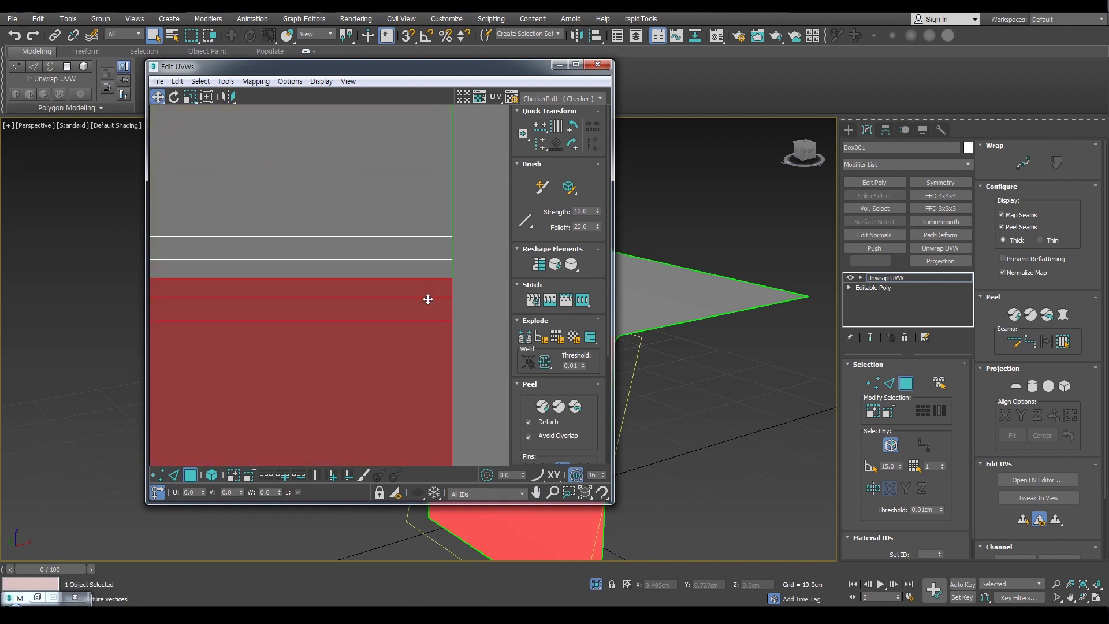
{"action": "left_click_drag", "start_coordinate": [427, 299], "coordinate": [421, 310]}
Clear the UV selection and examine the split running along the bevel's middle edge.
{"action": "scroll", "coordinate": [401, 303], "scroll_direction": "down", "scroll_amount": 4}
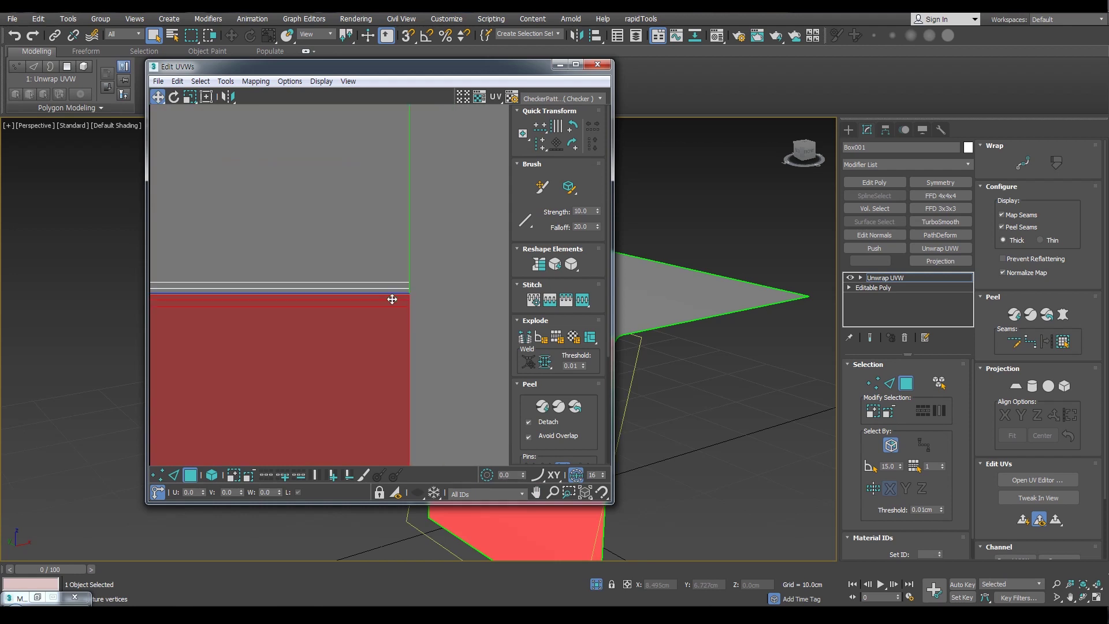
{"action": "middle_click_drag", "start_coordinate": [283, 321], "coordinate": [462, 307]}
{"action": "mouse_move", "coordinate": [298, 321]}
{"action": "middle_mouse_down"}
{"action": "mouse_move", "coordinate": [259, 272]}
{"action": "mouse_move", "coordinate": [302, 342]}
{"action": "middle_mouse_up"}
{"action": "left_click", "coordinate": [428, 277]}
{"action": "middle_click_drag", "start_coordinate": [367, 248], "coordinate": [414, 304]}
{"action": "scroll", "coordinate": [426, 298], "scroll_direction": "down", "scroll_amount": 2}
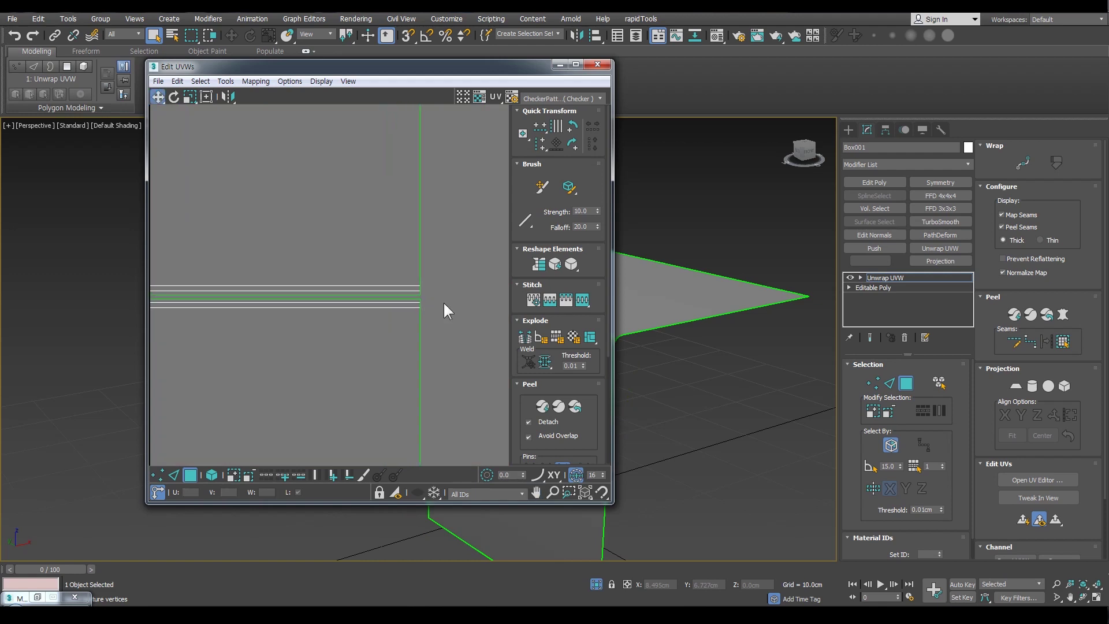
{"action": "scroll", "coordinate": [448, 307], "scroll_direction": "down", "scroll_amount": 5}
{"action": "scroll", "coordinate": [456, 257], "scroll_direction": "up", "scroll_amount": 7}
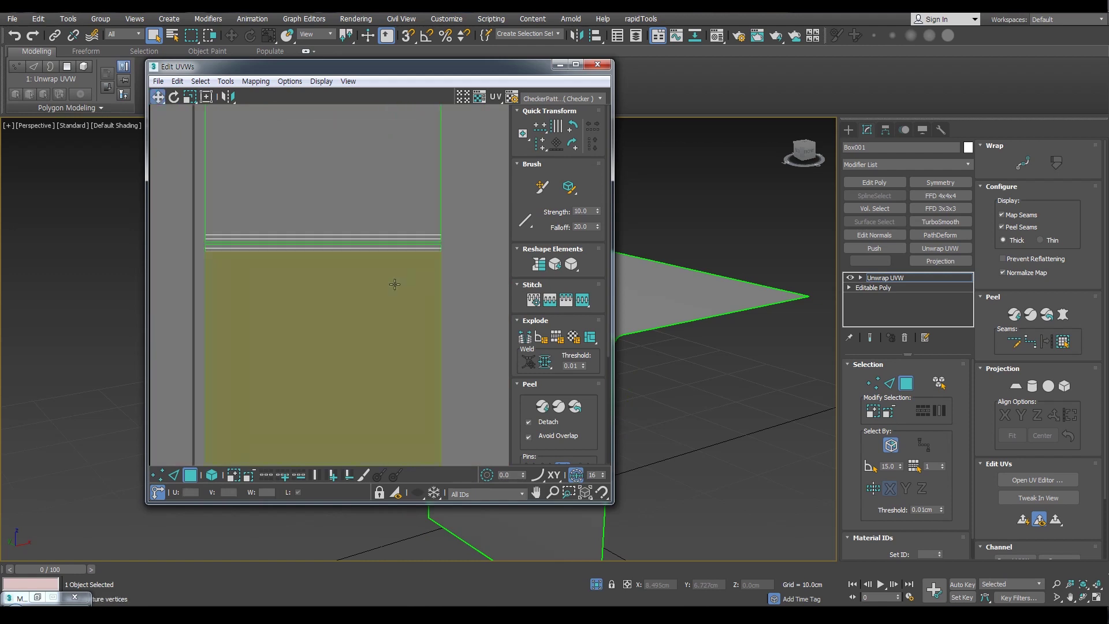
Select all UV faces, collapse the Unwrap UVW modifier into the Editable Poly and view the shaded bevel.
{"action": "scroll", "coordinate": [435, 285], "scroll_direction": "down", "scroll_amount": 6}
{"action": "key", "text": "ctrl+a"}
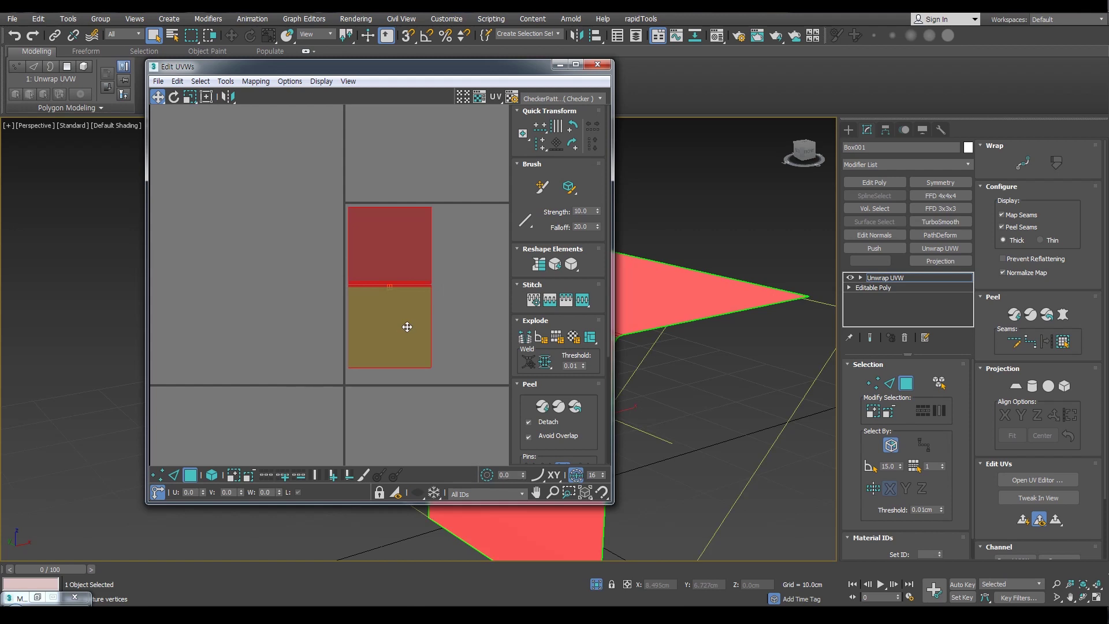
{"action": "key", "text": "ctrl+z"}
{"action": "scroll", "coordinate": [572, 313], "scroll_direction": "down", "scroll_amount": 2}
{"action": "middle_click_drag", "start_coordinate": [565, 338], "coordinate": [572, 340], "text": "alt"}
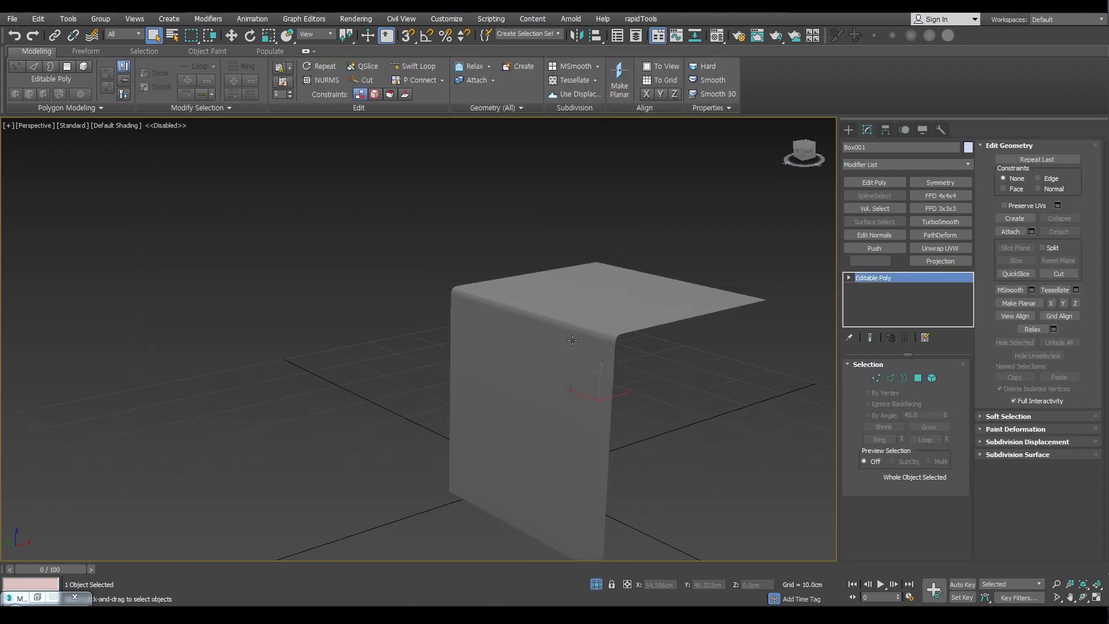
{"action": "mouse_move", "coordinate": [572, 340]}
{"action": "middle_mouse_down", "text": "alt"}
{"action": "mouse_move", "coordinate": [586, 329]}
{"action": "mouse_move", "coordinate": [577, 345]}
{"action": "middle_mouse_up", "text": "alt"}
Show edge lines and add an edge loop across the flat top face, parallel to the bevel.
{"action": "key", "text": "F4"}
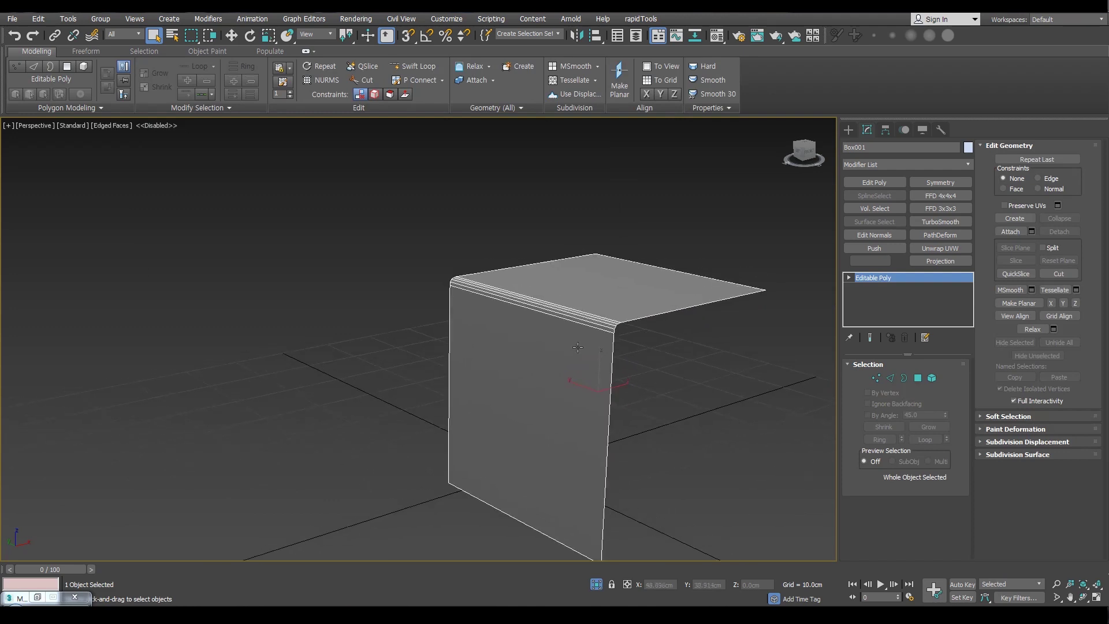
{"action": "middle_click_drag", "start_coordinate": [653, 339], "coordinate": [655, 370], "text": "alt"}
{"action": "key", "text": "2"}
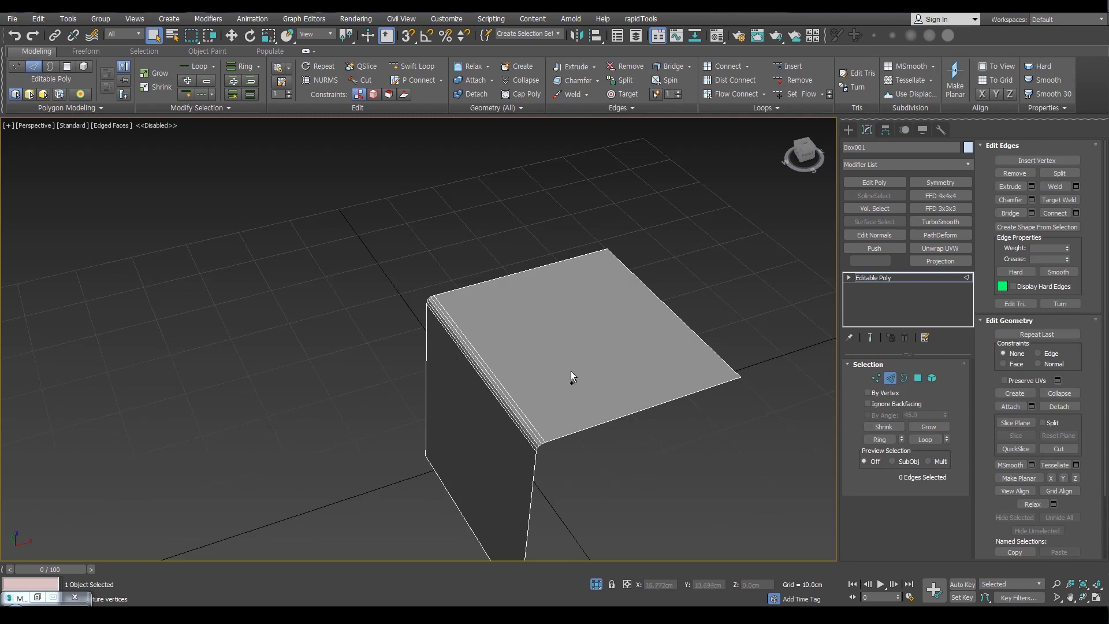
{"action": "key", "text": "alt+1"}
{"action": "left_click", "coordinate": [617, 350]}
{"action": "middle_click_drag", "start_coordinate": [676, 374], "coordinate": [744, 392], "text": "alt"}
{"action": "key", "text": "w"}
{"action": "scroll", "coordinate": [624, 366], "scroll_direction": "up", "scroll_amount": 3}
{"action": "key", "text": "q"}
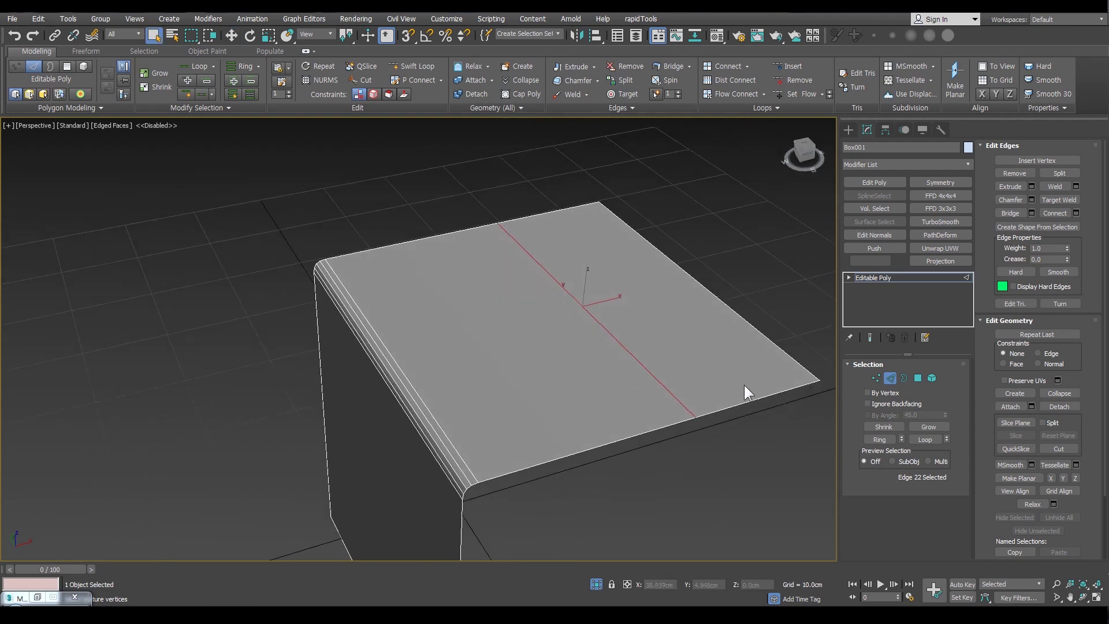
Switch to polygon-level editing, select all polygons and bring their smoothing group settings into view.
{"action": "left_click", "coordinate": [918, 378]}
{"action": "left_click_drag", "start_coordinate": [632, 474], "coordinate": [594, 394]}
{"action": "left_click_drag", "start_coordinate": [738, 438], "coordinate": [604, 370]}
{"action": "left_click", "coordinate": [1033, 480]}
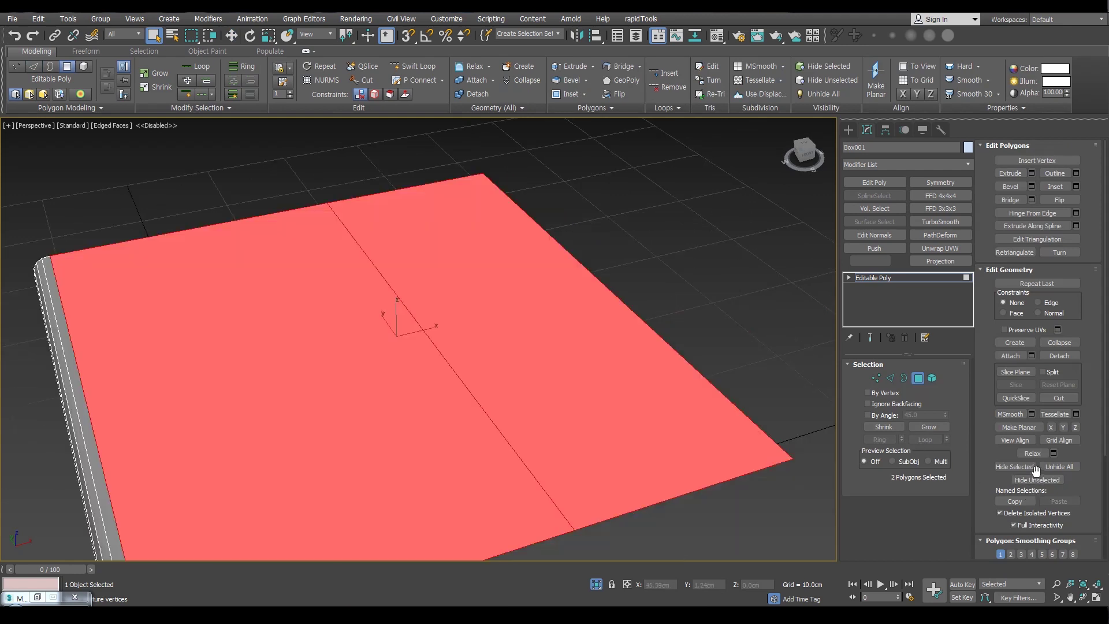
{"action": "middle_click_drag", "start_coordinate": [698, 454], "coordinate": [578, 332]}
{"action": "scroll", "coordinate": [579, 332], "scroll_direction": "down", "scroll_amount": 6}
{"action": "key", "text": "ctrl+a"}
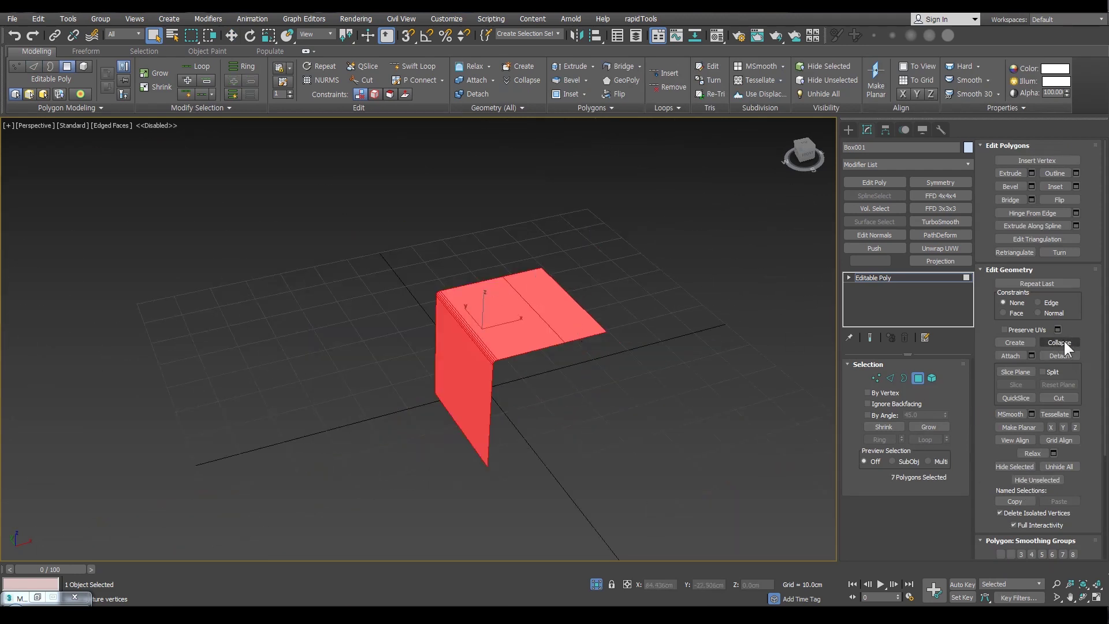
{"action": "left_click_drag", "start_coordinate": [1105, 362], "coordinate": [1105, 453]}
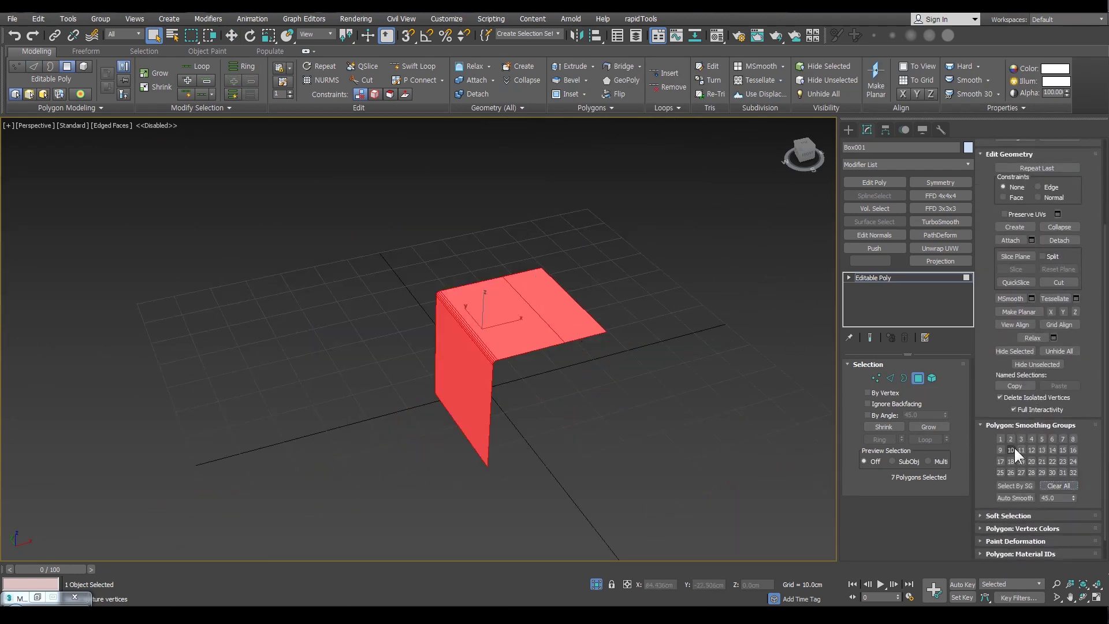
Select the two top polygons singly and together to check their smoothing group.
{"action": "scroll", "coordinate": [635, 375], "scroll_direction": "up", "scroll_amount": 5}
{"action": "left_click", "coordinate": [554, 419]}
{"action": "left_click", "coordinate": [508, 376]}
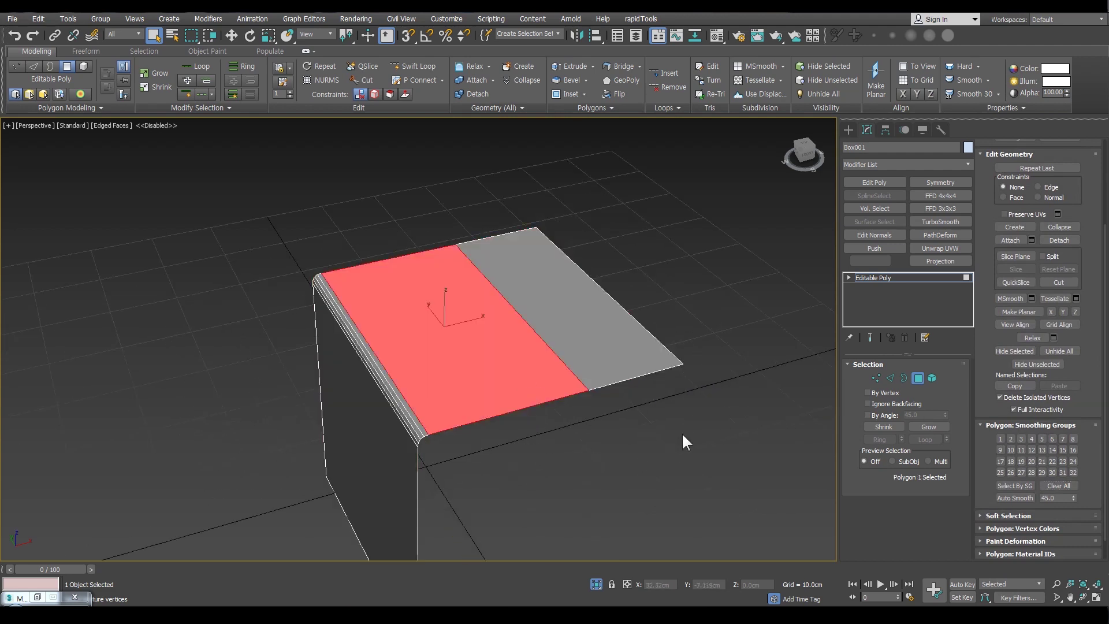
{"action": "left_click_drag", "start_coordinate": [579, 349], "coordinate": [579, 350], "text": "ctrl"}
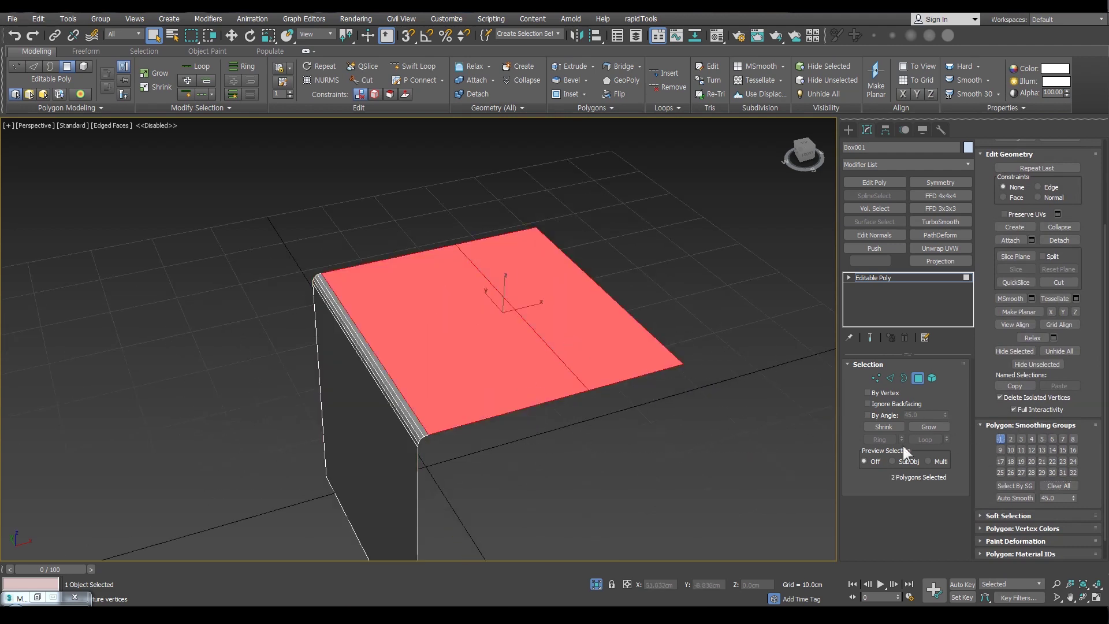
{"action": "left_click", "coordinate": [572, 459]}
{"action": "middle_click_drag", "start_coordinate": [528, 456], "coordinate": [566, 479]}
{"action": "left_click_drag", "start_coordinate": [577, 369], "coordinate": [528, 340]}
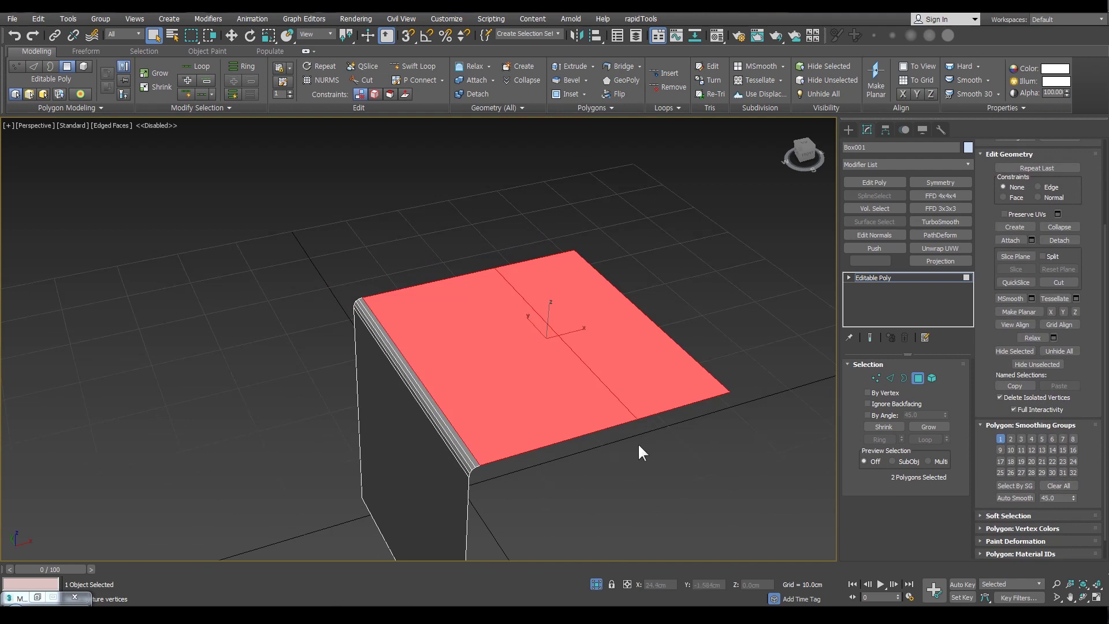
Move the top polygon farthest from the bevel out of smoothing group 1 and into group 2.
{"action": "left_click", "coordinate": [726, 441]}
{"action": "left_click", "coordinate": [687, 388]}
{"action": "left_click", "coordinate": [1000, 438]}
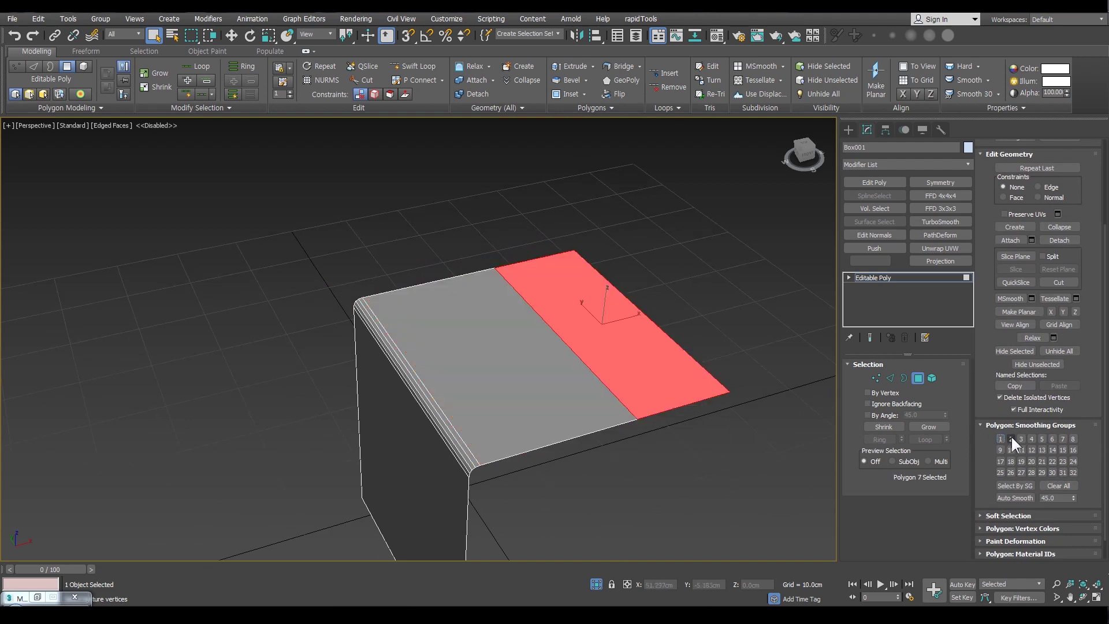
{"action": "left_click", "coordinate": [1010, 438]}
Compare the smoothing groups of the two top polygons and inspect the shading along their shared edge.
{"action": "left_click", "coordinate": [676, 460]}
{"action": "left_click", "coordinate": [613, 404]}
{"action": "left_click", "coordinate": [673, 396]}
{"action": "left_click", "coordinate": [606, 409]}
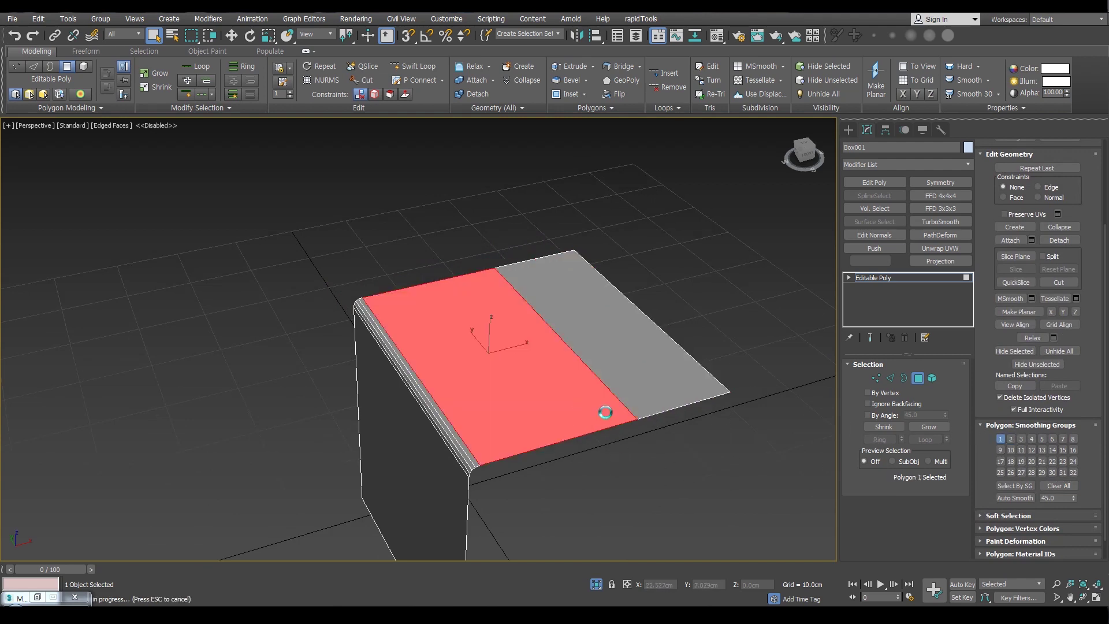
{"action": "left_click", "coordinate": [673, 395]}
{"action": "middle_click_drag", "start_coordinate": [673, 396], "coordinate": [583, 397], "text": "alt"}
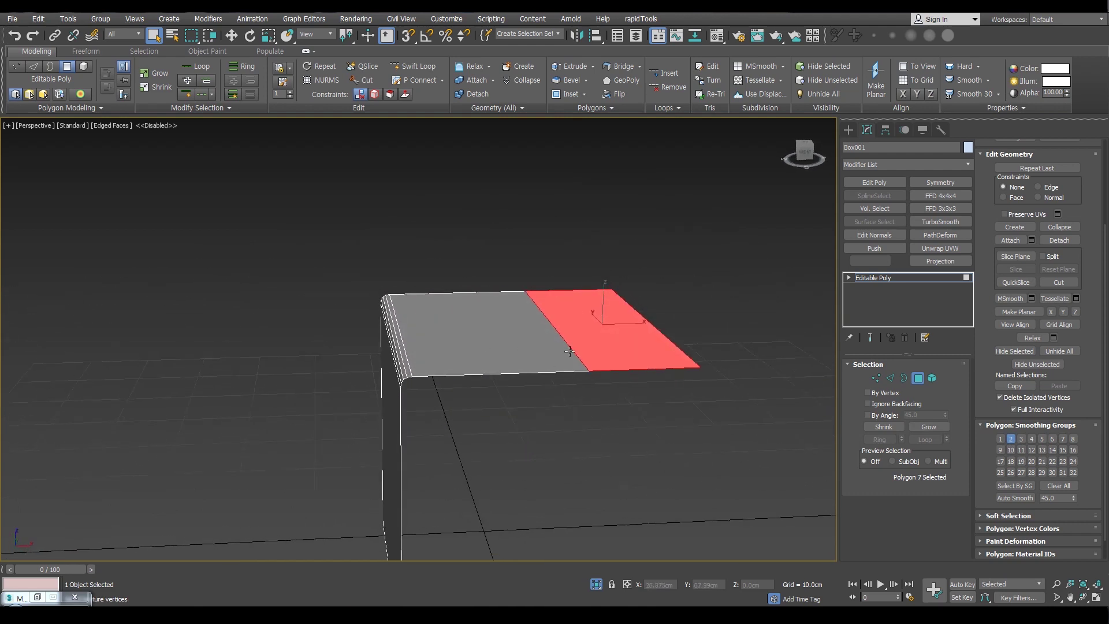
{"action": "middle_click_drag", "start_coordinate": [564, 346], "coordinate": [566, 351], "text": "alt"}
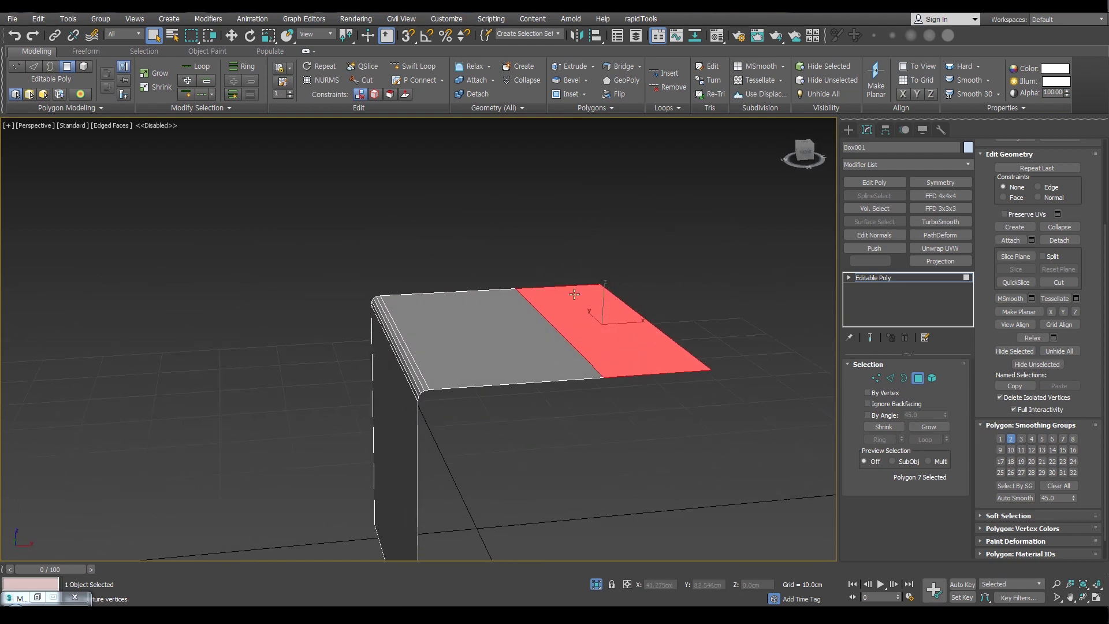
{"action": "middle_click_drag", "start_coordinate": [700, 317], "coordinate": [606, 456], "text": "alt"}
{"action": "left_click", "coordinate": [596, 385]}
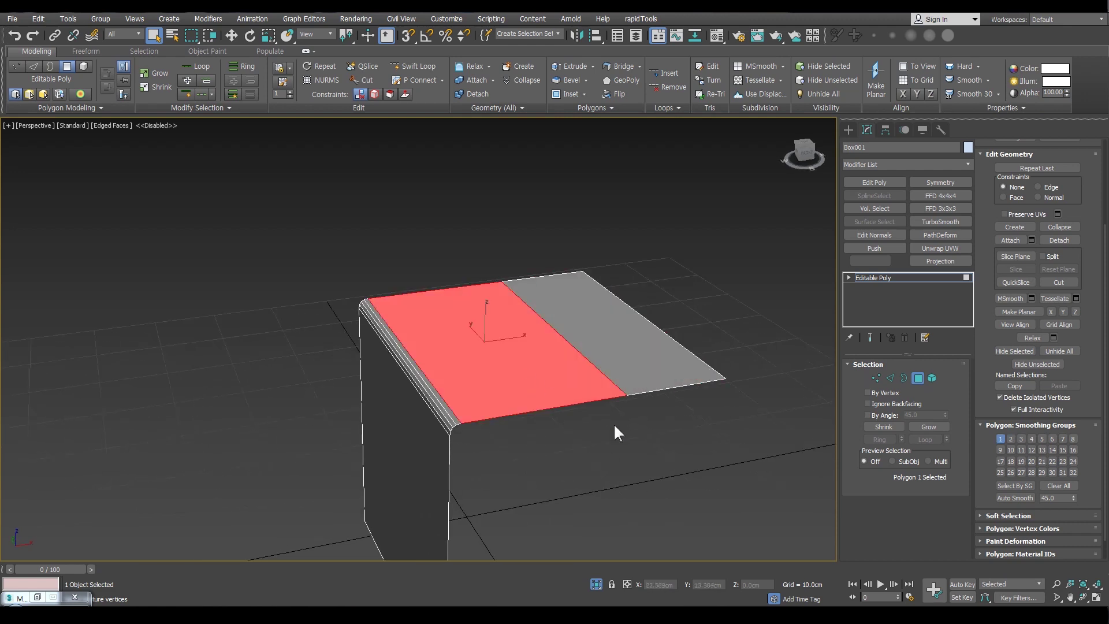
{"action": "left_click", "coordinate": [674, 372]}
Leave polygon-level editing, open the object's UVs in Unwrap UVW and select the whole upper UV island.
{"action": "left_click", "coordinate": [914, 376]}
{"action": "left_click", "coordinate": [682, 447]}
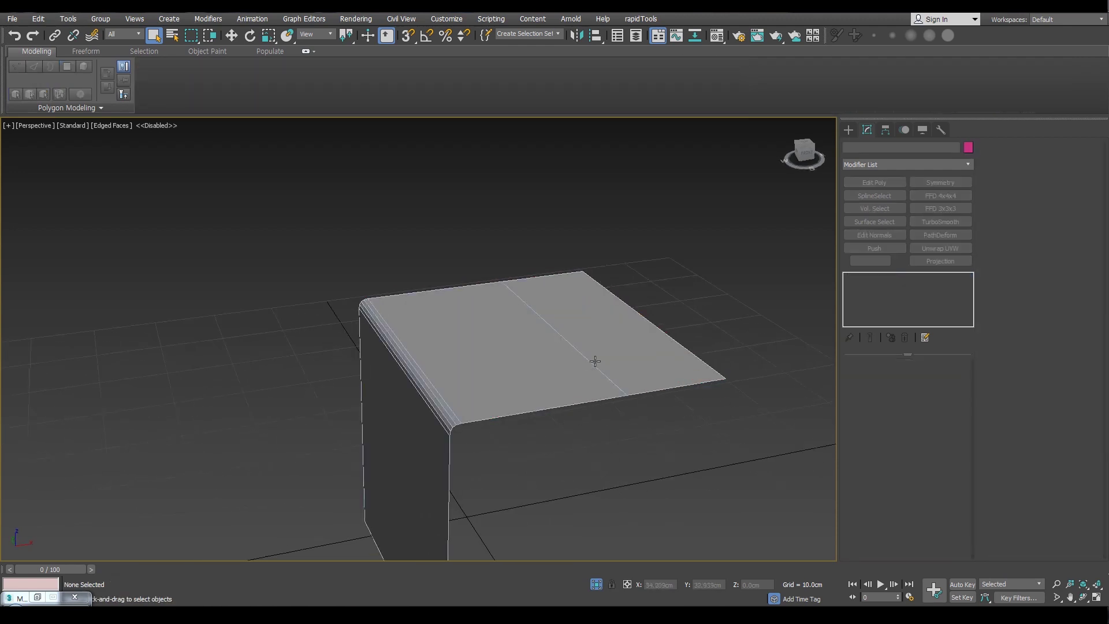
{"action": "left_click", "coordinate": [595, 361]}
{"action": "key", "text": "u"}
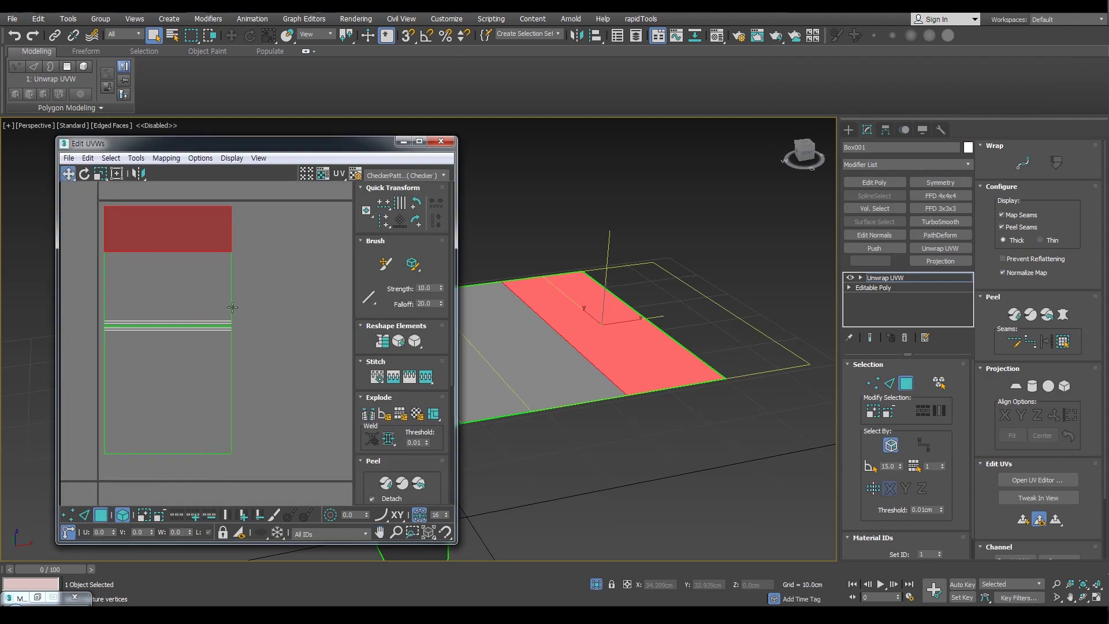
{"action": "left_click", "coordinate": [203, 259]}
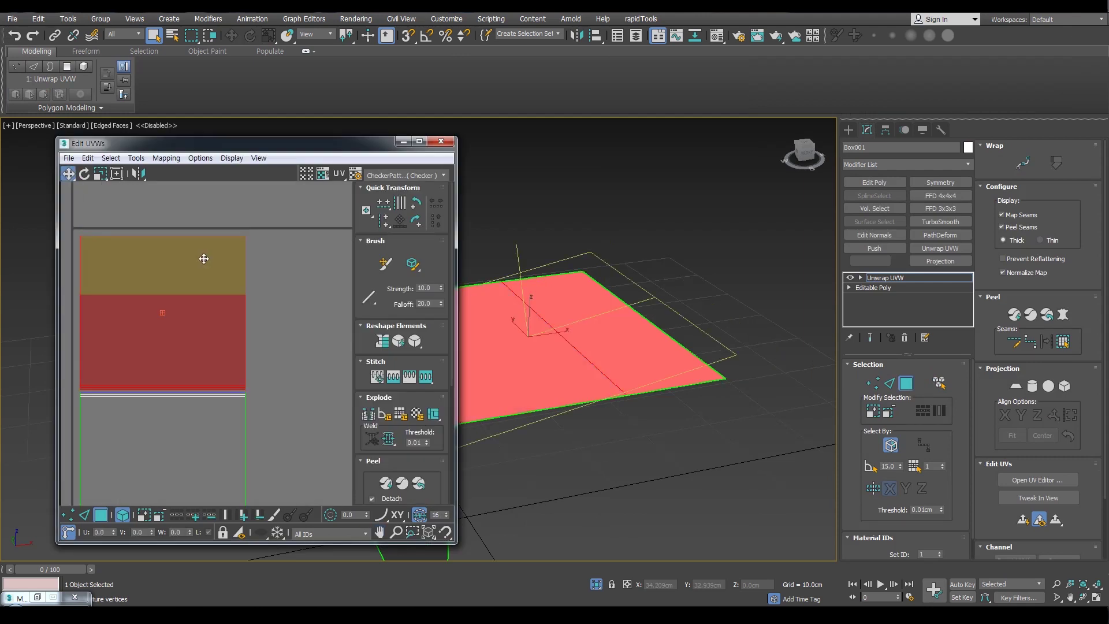
{"action": "left_click_drag", "start_coordinate": [281, 243], "coordinate": [209, 258]}
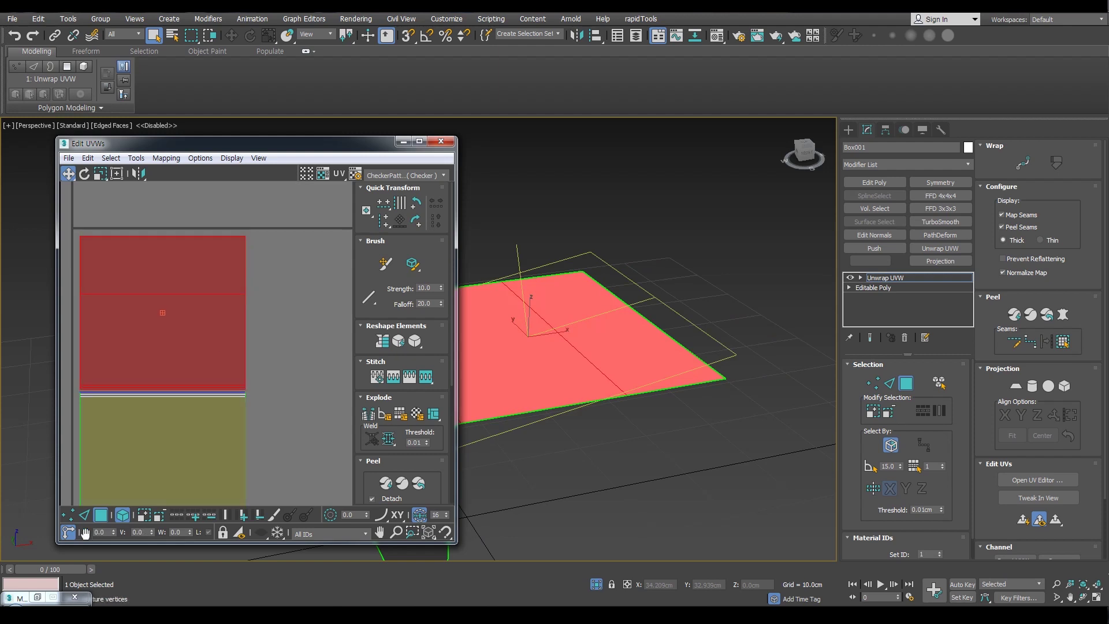
Select only the outer top UV face, without its island, and shift it slightly away from the neighbouring face.
{"action": "left_click", "coordinate": [202, 262]}
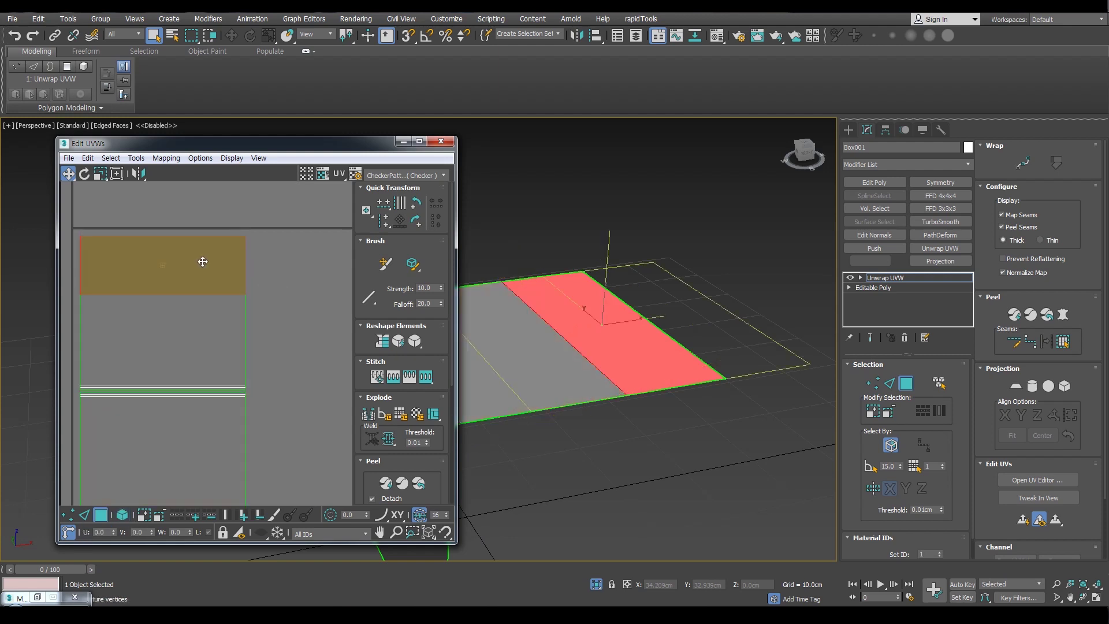
{"action": "left_click", "coordinate": [328, 249]}
{"action": "left_click", "coordinate": [239, 271]}
{"action": "left_click_drag", "start_coordinate": [225, 272], "coordinate": [234, 303]}
{"action": "left_click", "coordinate": [290, 312]}
{"action": "left_click", "coordinate": [279, 273]}
{"action": "left_click", "coordinate": [286, 290]}
Undo the separation of the outer top UV face and clear its selection.
{"action": "key", "text": "ctrl+z"}
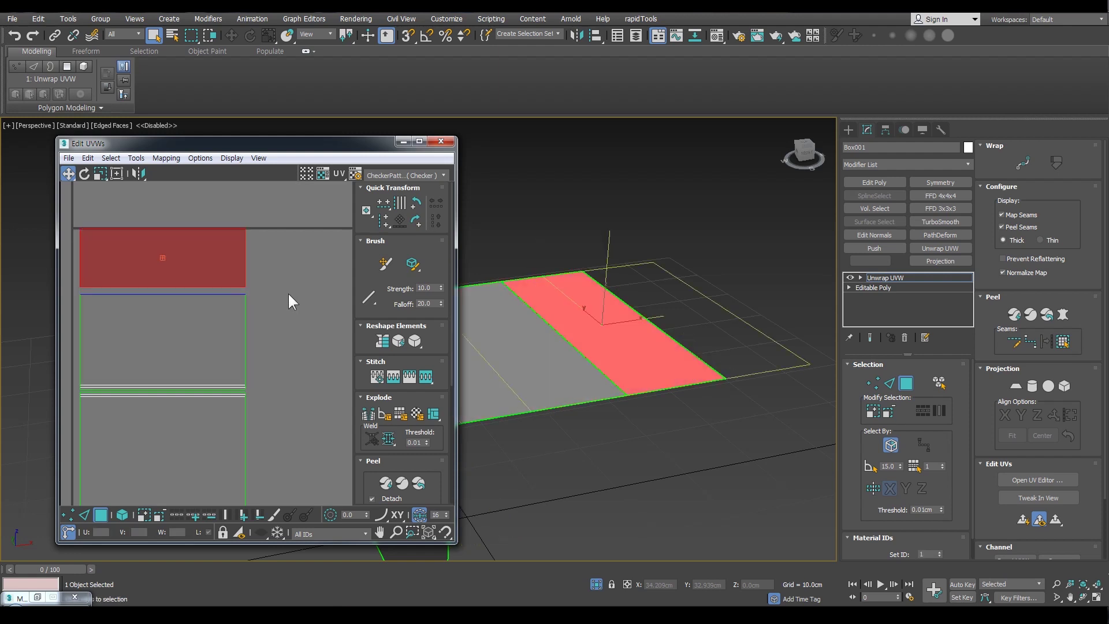
{"action": "key", "text": "ctrl+z"}
{"action": "key", "text": "ctrl+z"}
{"action": "key", "text": "ctrl+z"}
{"action": "key", "text": "ctrl+z"}
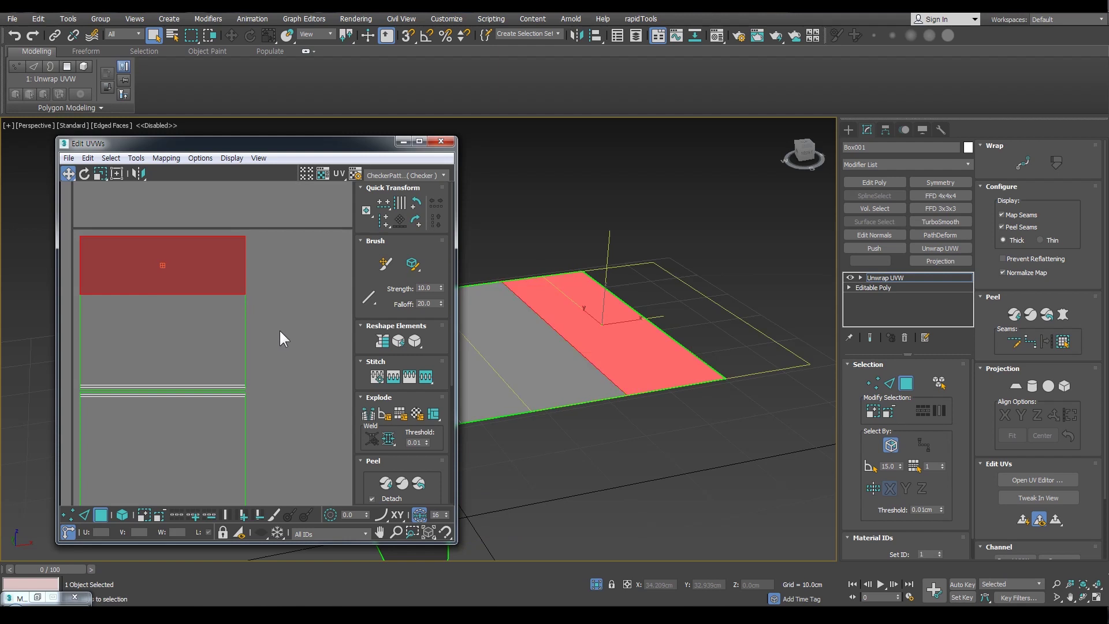
{"action": "key", "text": "ctrl+z"}
Take Unwrap UVW off the object, activate the Move tool and inspect the bent shape from the front and side.
{"action": "scroll", "coordinate": [646, 374], "scroll_direction": "down", "scroll_amount": 3}
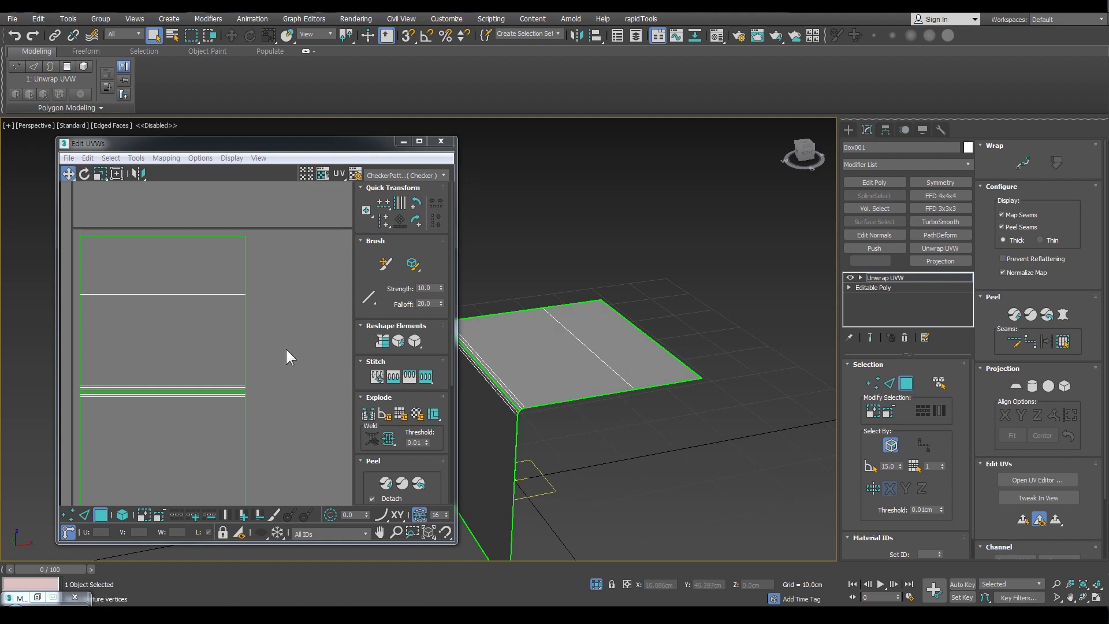
{"action": "scroll", "coordinate": [289, 363], "scroll_direction": "down", "scroll_amount": 2}
{"action": "key", "text": "ctrl+z"}
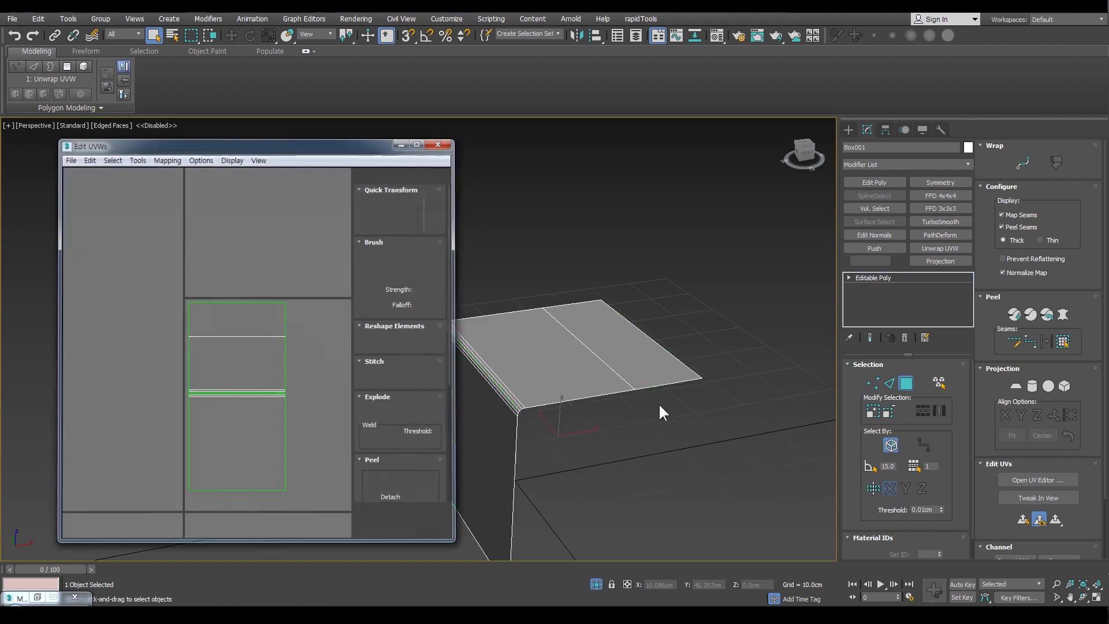
{"action": "middle_click_drag", "start_coordinate": [594, 377], "coordinate": [684, 433]}
{"action": "key", "text": "w"}
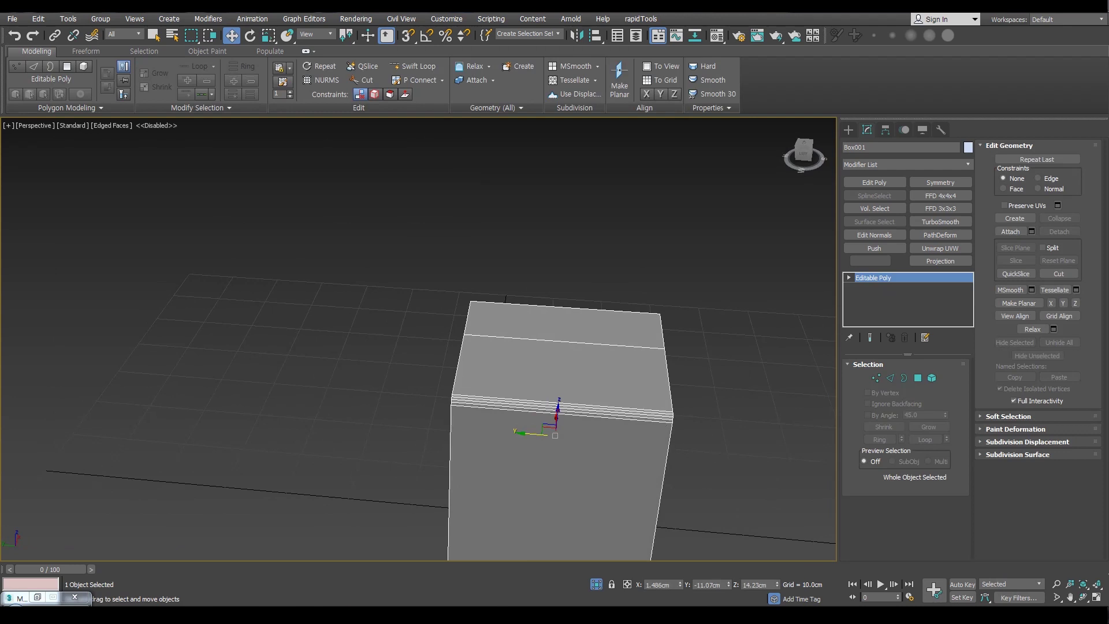
{"action": "middle_click_drag", "start_coordinate": [247, 415], "coordinate": [586, 261], "text": "alt"}
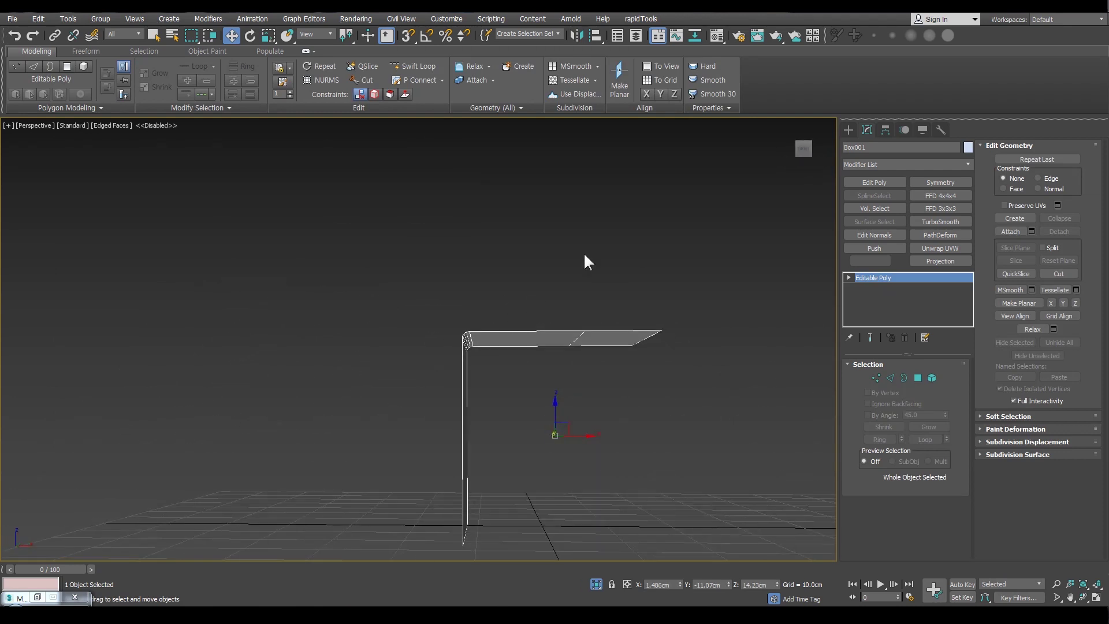
Inspect the rounded corner's profile up close in the front view at vertex level.
{"action": "left_click_drag", "start_coordinate": [805, 148], "coordinate": [783, 198]}
{"action": "key", "text": "f"}
{"action": "scroll", "coordinate": [366, 250], "scroll_direction": "up", "scroll_amount": 6}
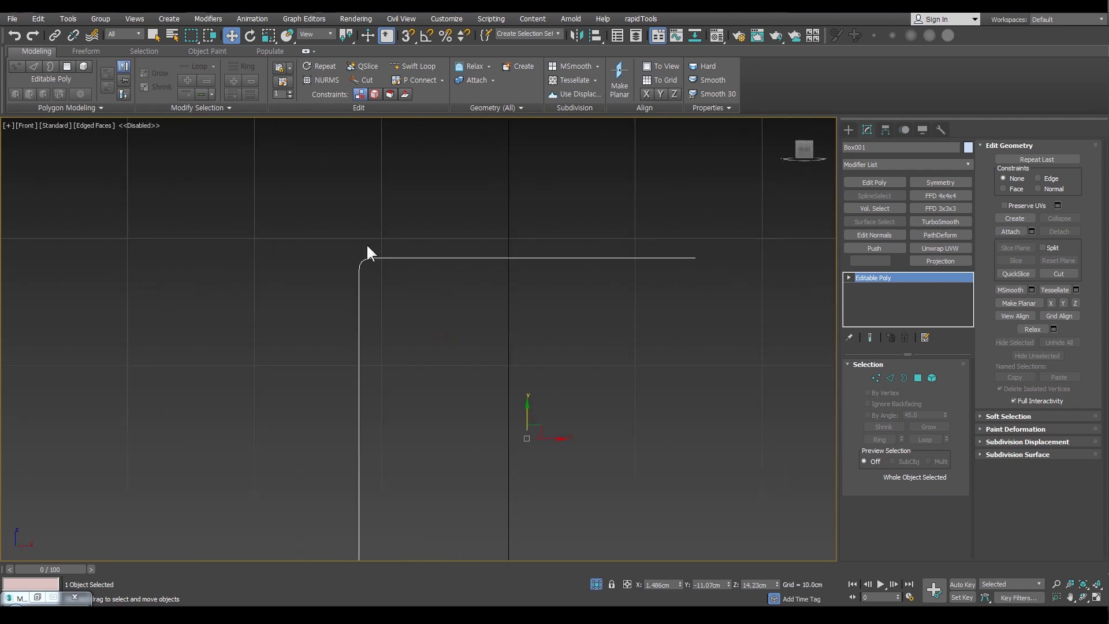
{"action": "scroll", "coordinate": [285, 248], "scroll_direction": "up", "scroll_amount": 2}
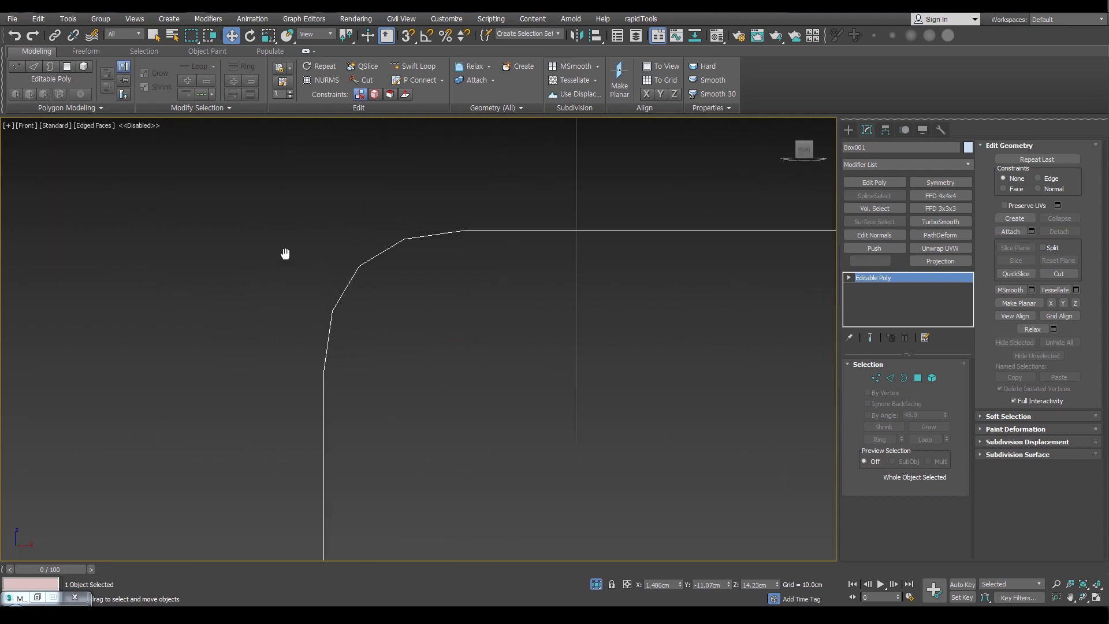
{"action": "left_click", "coordinate": [876, 377]}
{"action": "scroll", "coordinate": [391, 275], "scroll_direction": "up", "scroll_amount": 2}
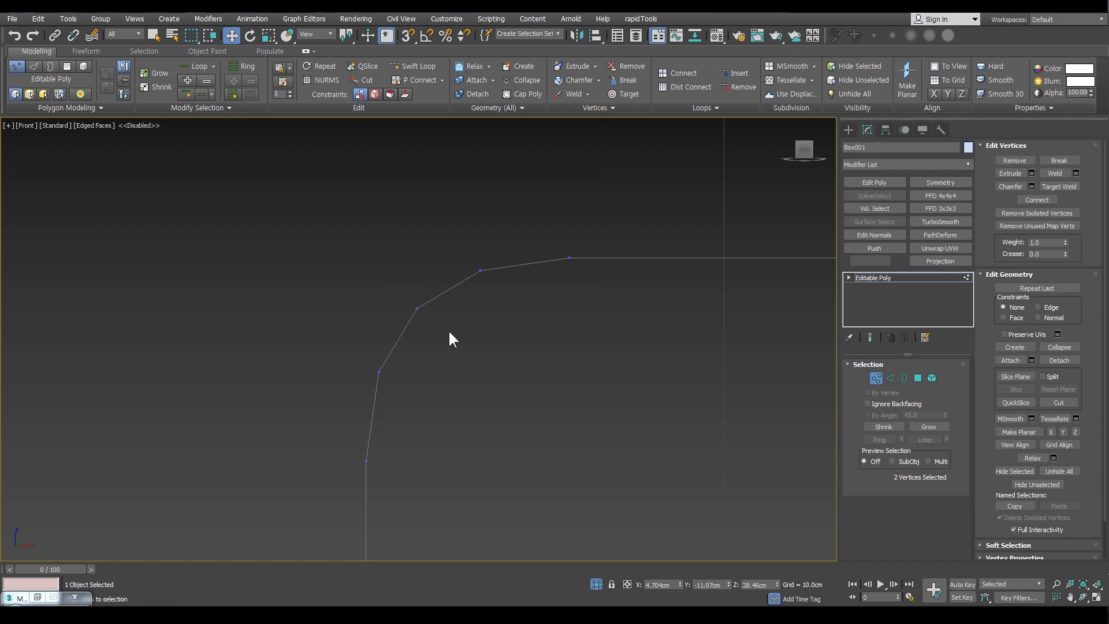
Trace the rounded corner's profile by selecting its vertices one position after another, and clear the selection.
{"action": "left_click_drag", "start_coordinate": [445, 346], "coordinate": [377, 303]}
{"action": "left_click_drag", "start_coordinate": [504, 303], "coordinate": [463, 222]}
{"action": "left_click_drag", "start_coordinate": [582, 286], "coordinate": [548, 234]}
{"action": "left_click_drag", "start_coordinate": [499, 308], "coordinate": [459, 246]}
{"action": "left_click_drag", "start_coordinate": [441, 334], "coordinate": [396, 283]}
{"action": "left_click_drag", "start_coordinate": [397, 399], "coordinate": [328, 346]}
{"action": "left_click_drag", "start_coordinate": [449, 343], "coordinate": [398, 289]}
{"action": "left_click_drag", "start_coordinate": [522, 306], "coordinate": [460, 247]}
{"action": "left_click_drag", "start_coordinate": [536, 231], "coordinate": [618, 307]}
{"action": "left_click_drag", "start_coordinate": [474, 252], "coordinate": [473, 251]}
{"action": "left_click_drag", "start_coordinate": [390, 282], "coordinate": [423, 328]}
{"action": "left_click", "coordinate": [424, 332]}
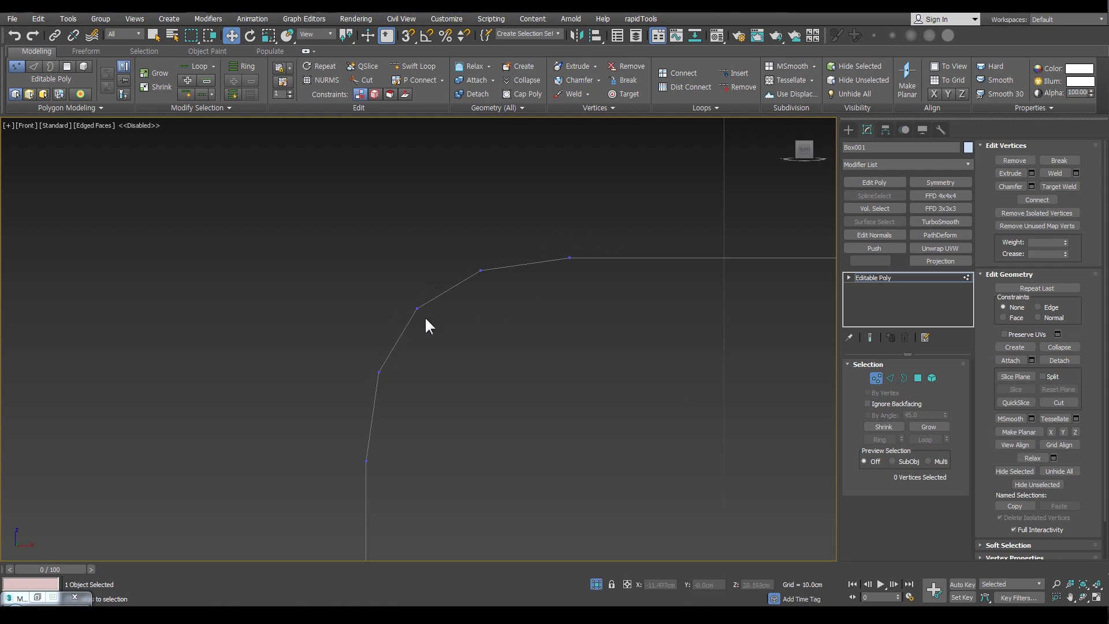
{"action": "left_click_drag", "start_coordinate": [383, 289], "coordinate": [424, 325]}
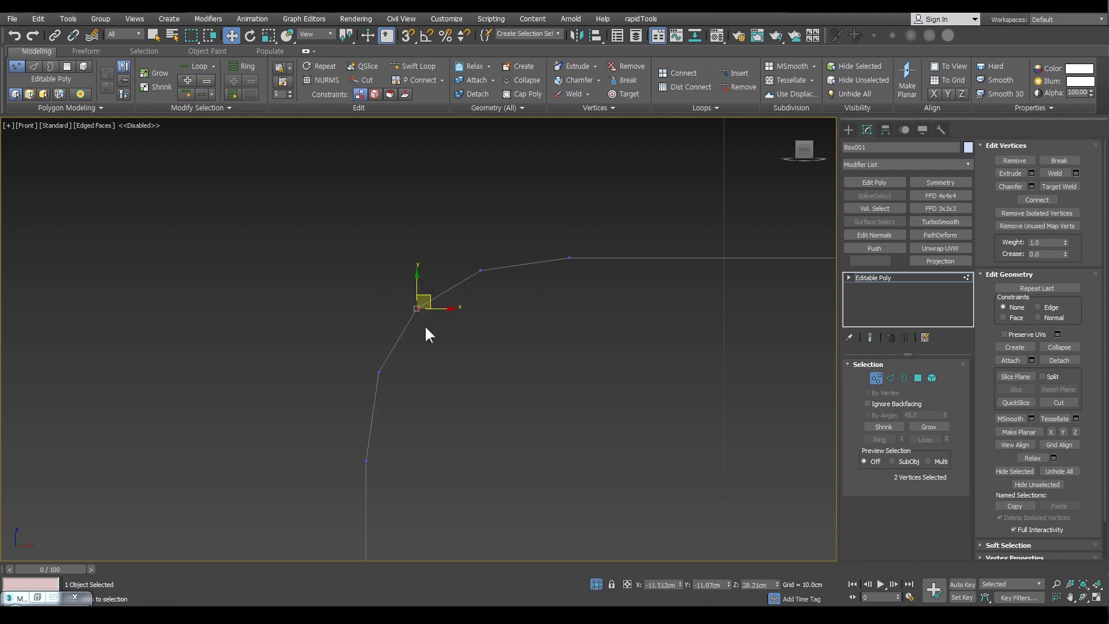
{"action": "left_click", "coordinate": [424, 325]}
{"action": "left_click_drag", "start_coordinate": [336, 344], "coordinate": [396, 404]}
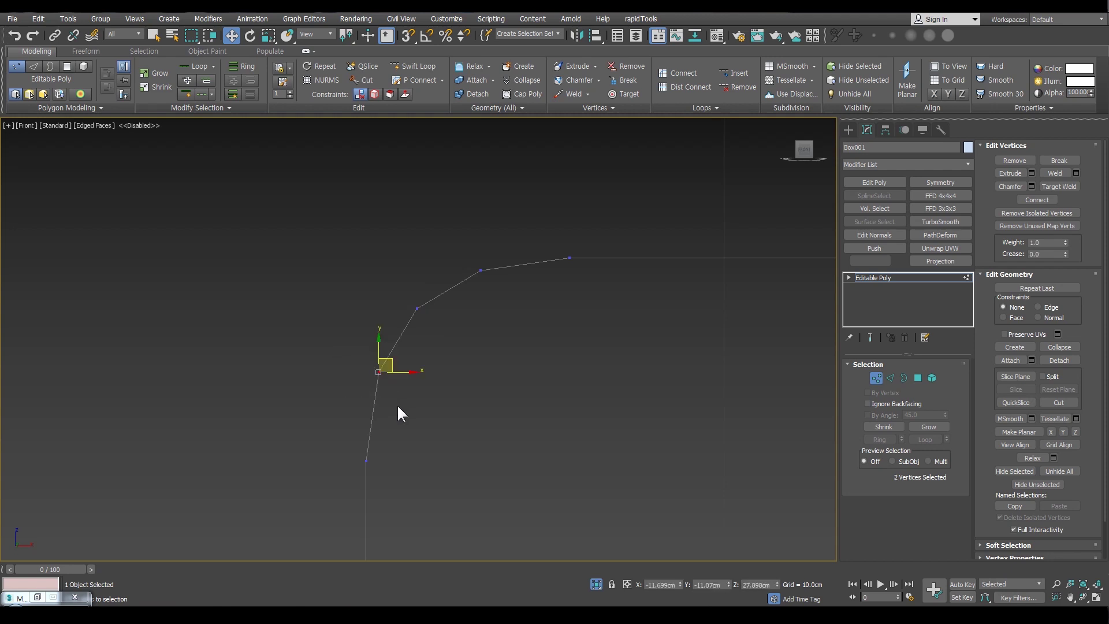
{"action": "left_click", "coordinate": [546, 390]}
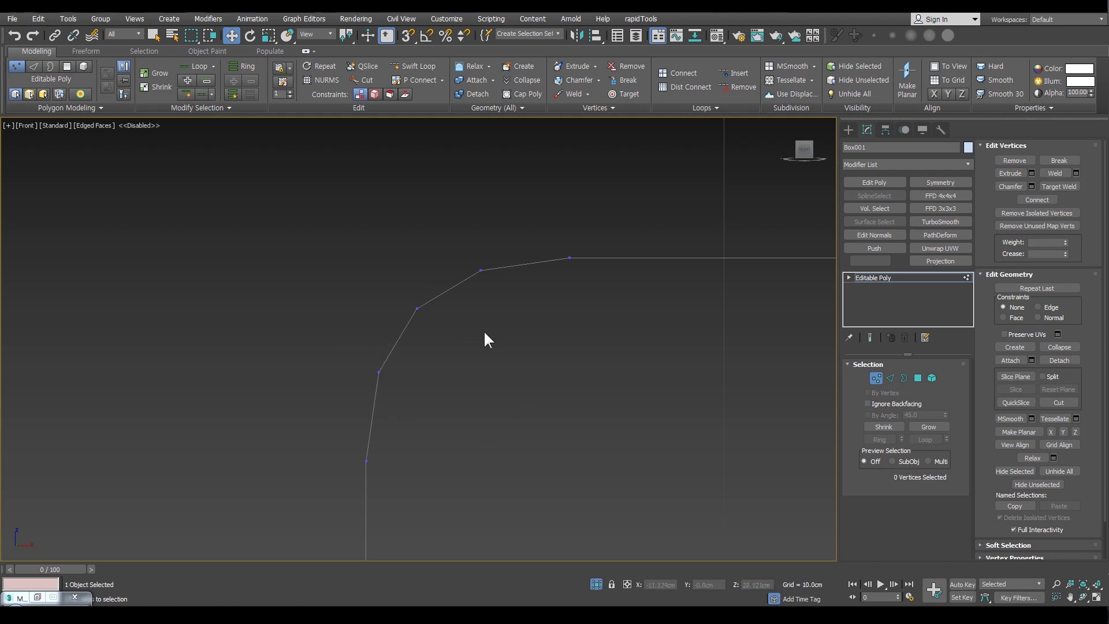
Select all vertices of the rounded corner together and inspect them in the perspective view.
{"action": "left_click_drag", "start_coordinate": [623, 239], "coordinate": [352, 473]}
{"action": "middle_click_drag", "start_coordinate": [506, 335], "coordinate": [638, 376], "text": "alt"}
{"action": "scroll", "coordinate": [669, 428], "scroll_direction": "up", "scroll_amount": 4}
{"action": "scroll", "coordinate": [668, 428], "scroll_direction": "down", "scroll_amount": 6}
{"action": "key", "text": "p"}
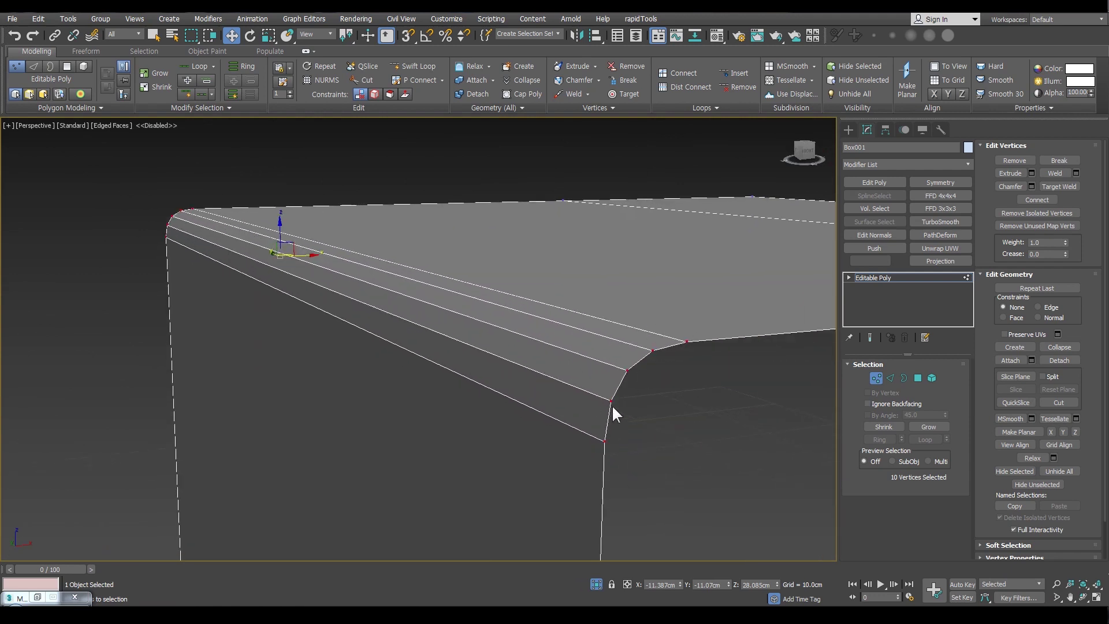
{"action": "scroll", "coordinate": [571, 363], "scroll_direction": "down", "scroll_amount": 5}
Clear the vertex selection and turn off the edge display so both shapes show only their shading.
{"action": "right_click", "coordinate": [506, 393]}
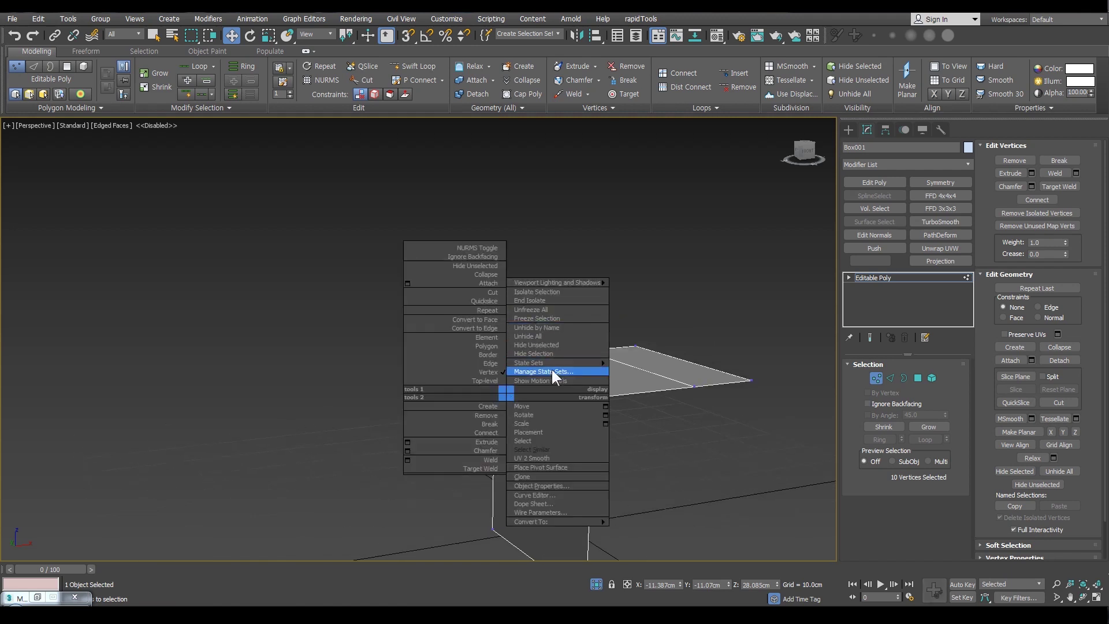
{"action": "scroll", "coordinate": [475, 352], "scroll_direction": "up", "scroll_amount": 5}
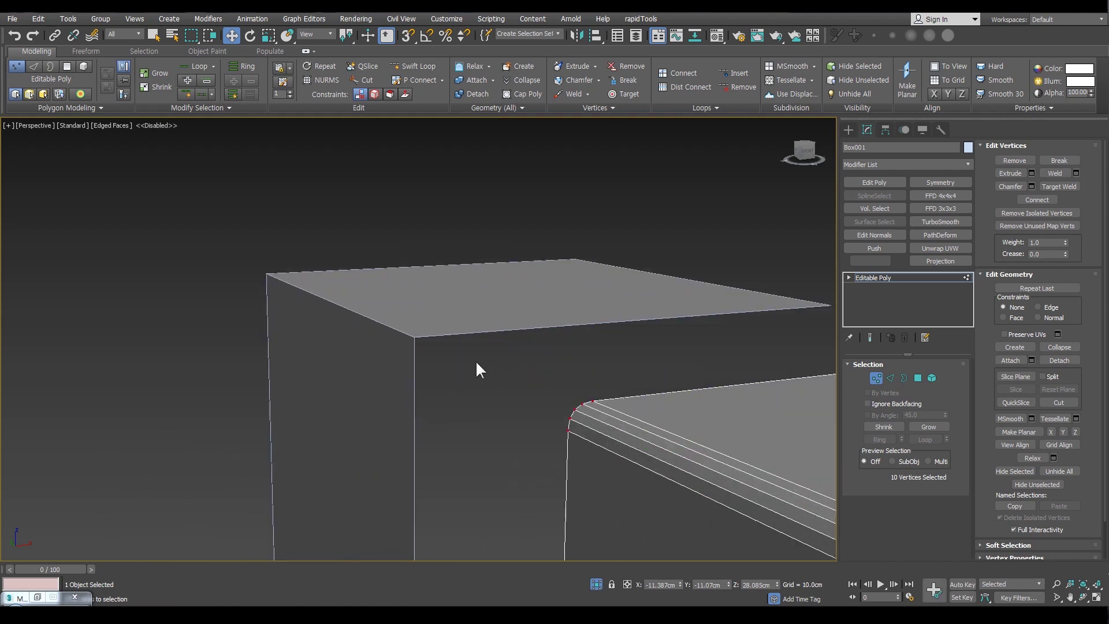
{"action": "left_click", "coordinate": [417, 363]}
{"action": "middle_click_drag", "start_coordinate": [399, 341], "coordinate": [483, 317]}
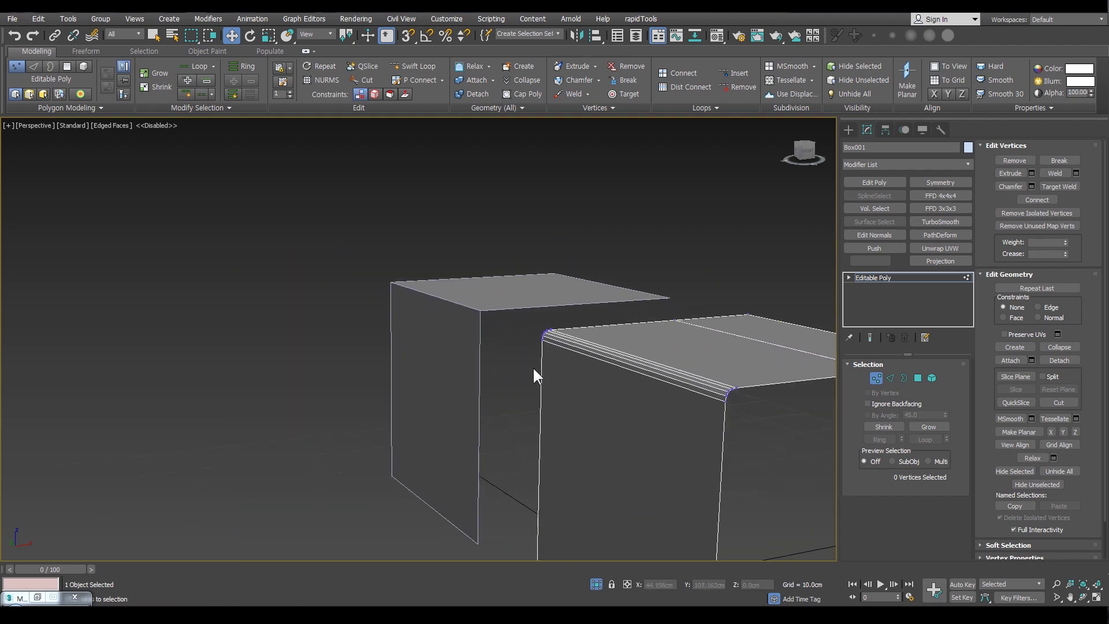
{"action": "scroll", "coordinate": [703, 365], "scroll_direction": "up", "scroll_amount": 2}
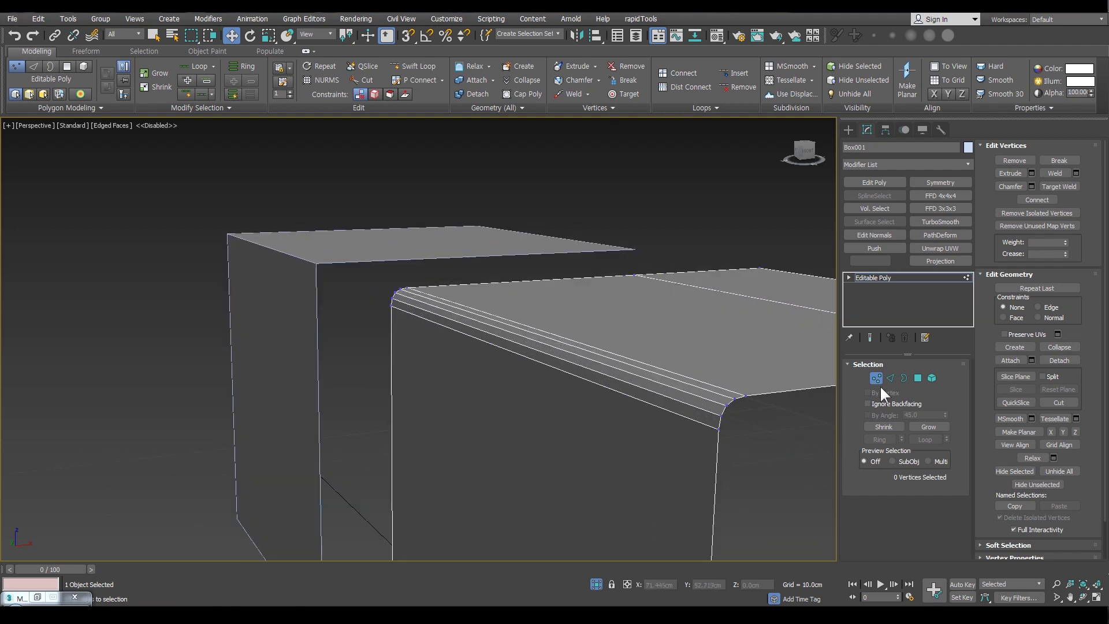
{"action": "key", "text": "F4"}
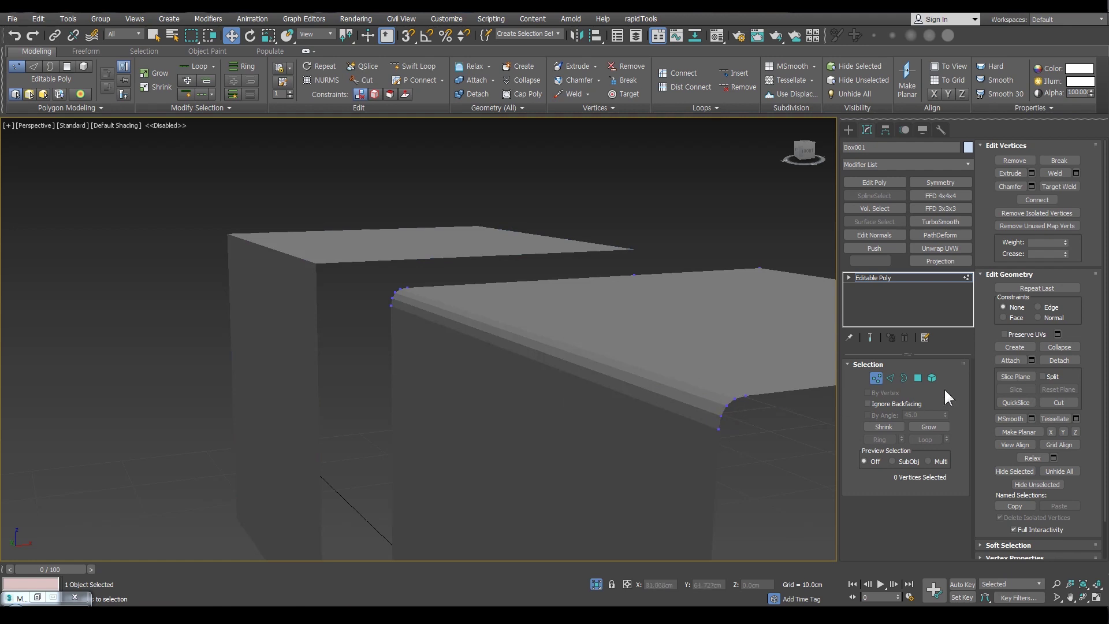
Select the whole rounded shape as an element, clear its smoothing groups and assign it to smoothing group 1.
{"action": "left_click", "coordinate": [931, 378]}
{"action": "left_click", "coordinate": [705, 484]}
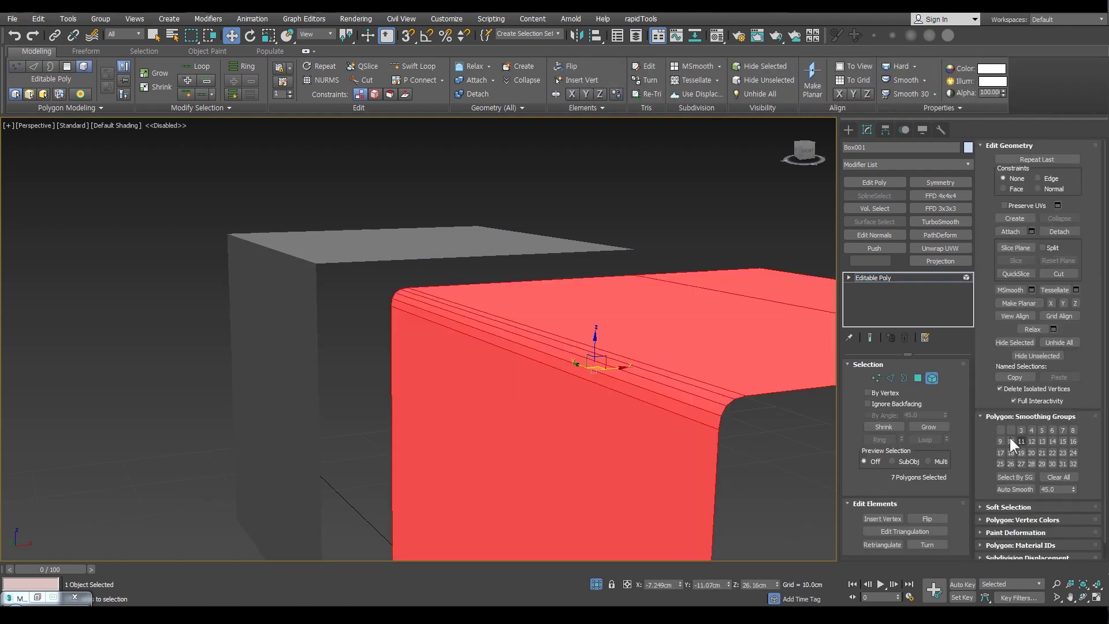
{"action": "left_click", "coordinate": [1065, 477]}
{"action": "left_click", "coordinate": [737, 459]}
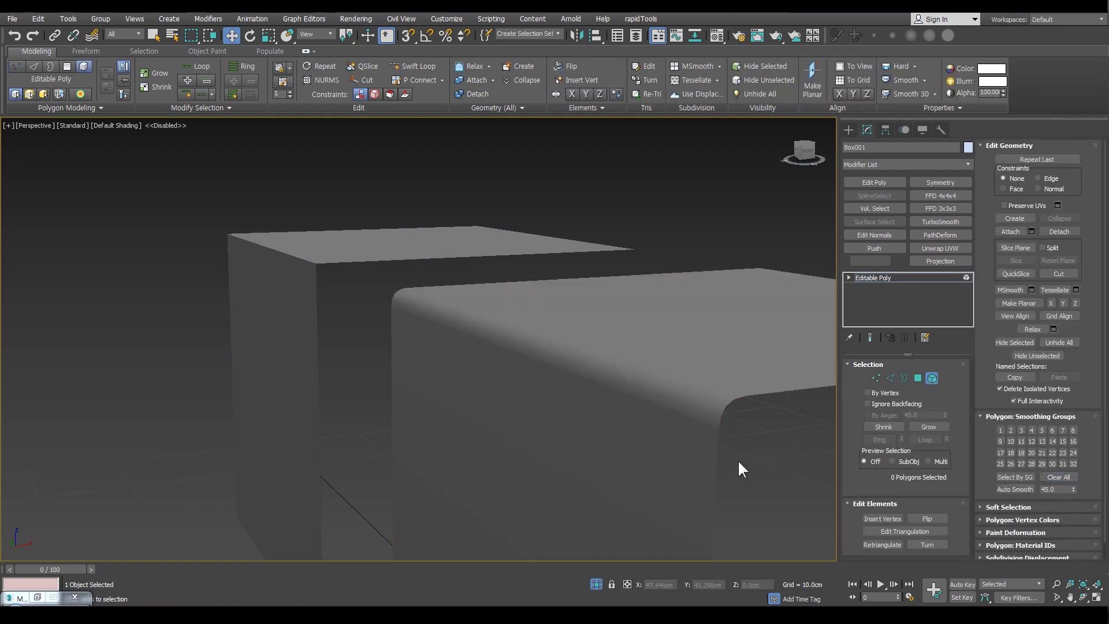
Compare the shading of the rounded shape's bend with the sharp corner of the neighbouring shape.
{"action": "mouse_move", "coordinate": [737, 459]}
{"action": "middle_mouse_down", "text": "alt"}
{"action": "mouse_move", "coordinate": [692, 449]}
{"action": "mouse_move", "coordinate": [680, 418]}
{"action": "middle_mouse_up", "text": "alt"}
{"action": "scroll", "coordinate": [680, 418], "scroll_direction": "down", "scroll_amount": 3}
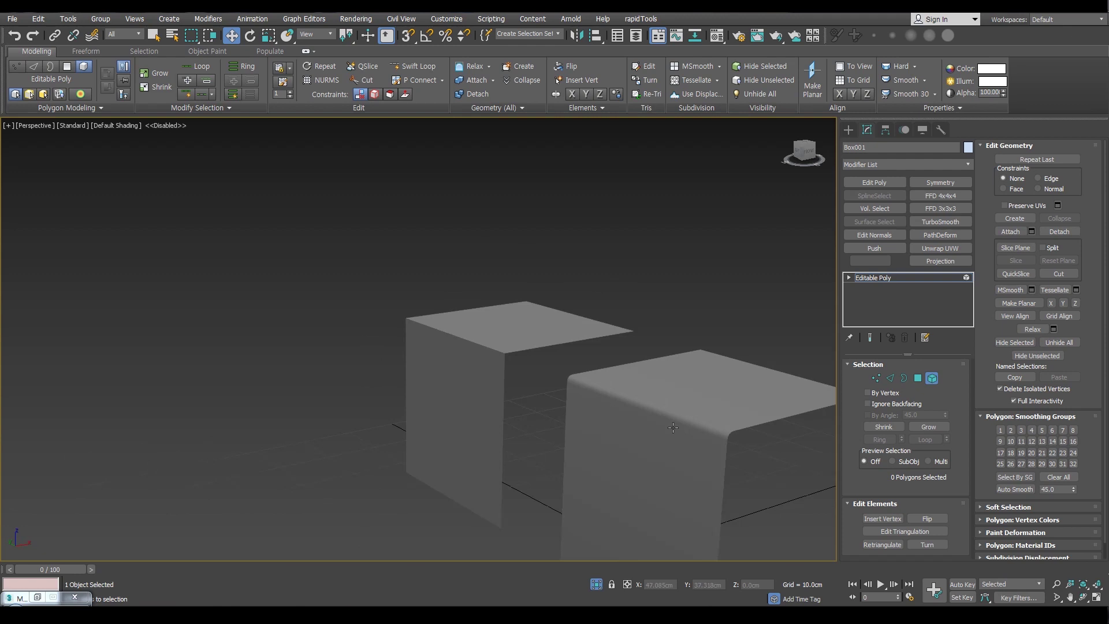
{"action": "scroll", "coordinate": [521, 361], "scroll_direction": "up", "scroll_amount": 5}
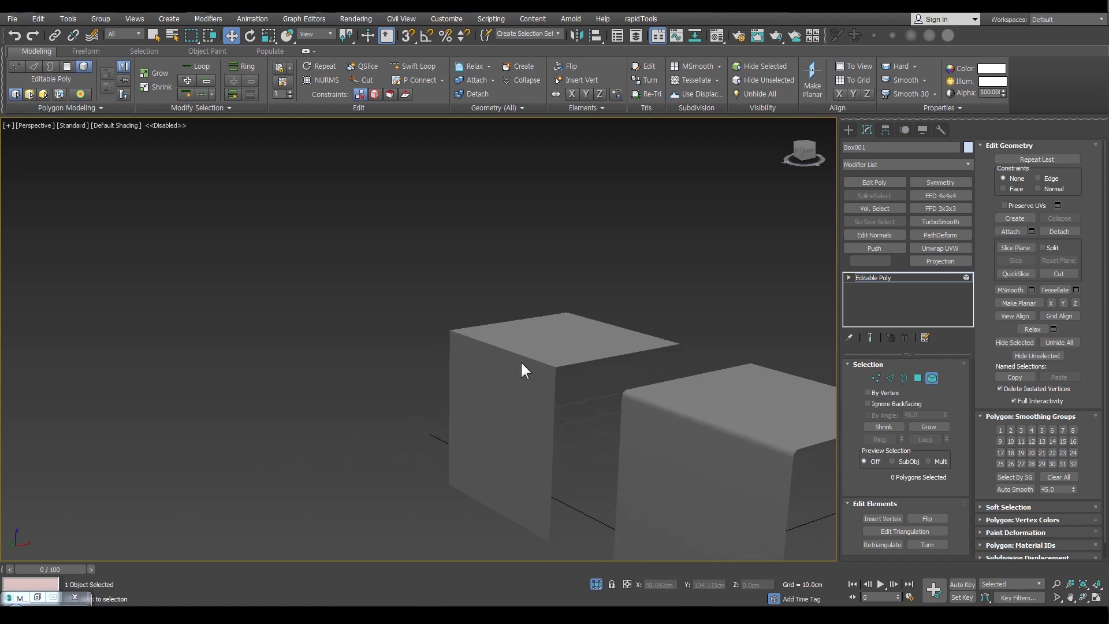
{"action": "scroll", "coordinate": [375, 309], "scroll_direction": "down", "scroll_amount": 4}
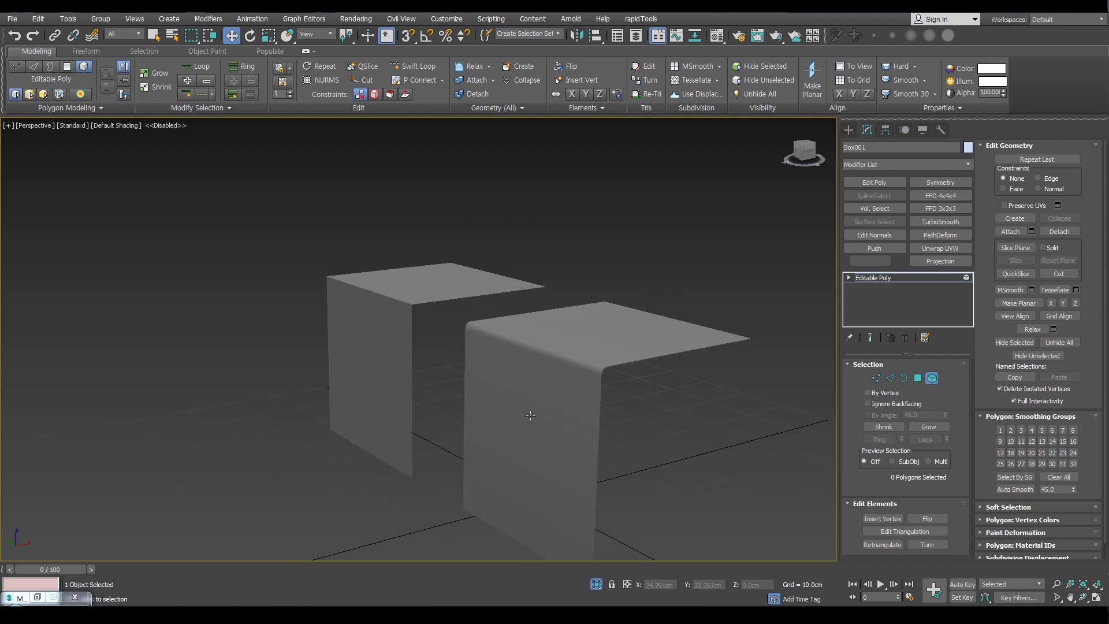
{"action": "scroll", "coordinate": [601, 364], "scroll_direction": "up", "scroll_amount": 4}
{"action": "middle_click_drag", "start_coordinate": [484, 363], "coordinate": [339, 355]}
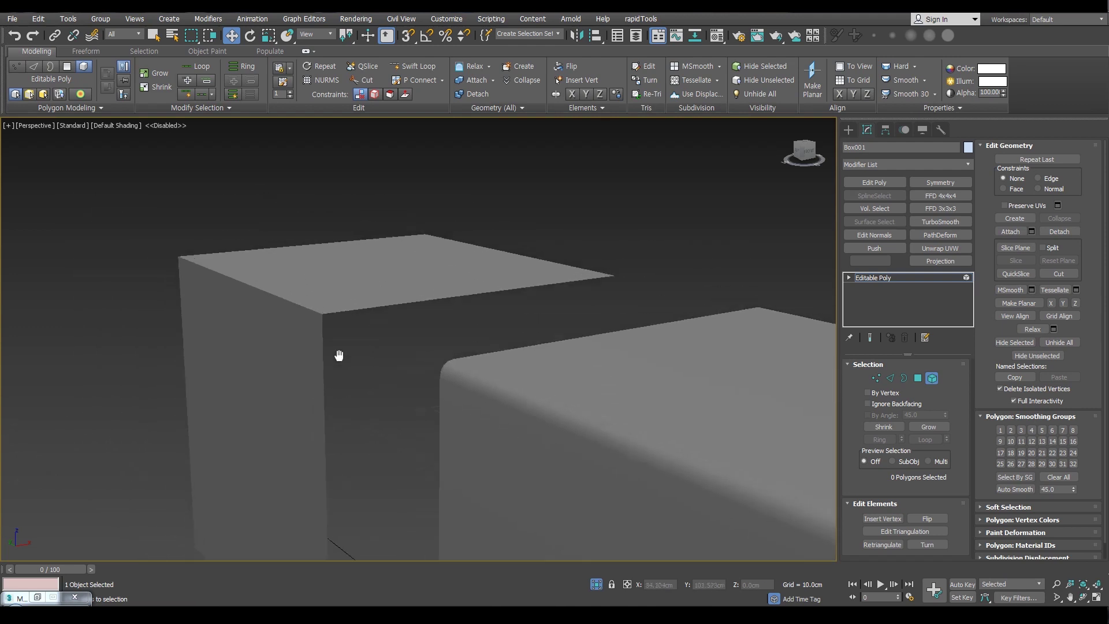
{"action": "scroll", "coordinate": [325, 327], "scroll_direction": "up", "scroll_amount": 6}
{"action": "scroll", "coordinate": [513, 432], "scroll_direction": "down", "scroll_amount": 8}
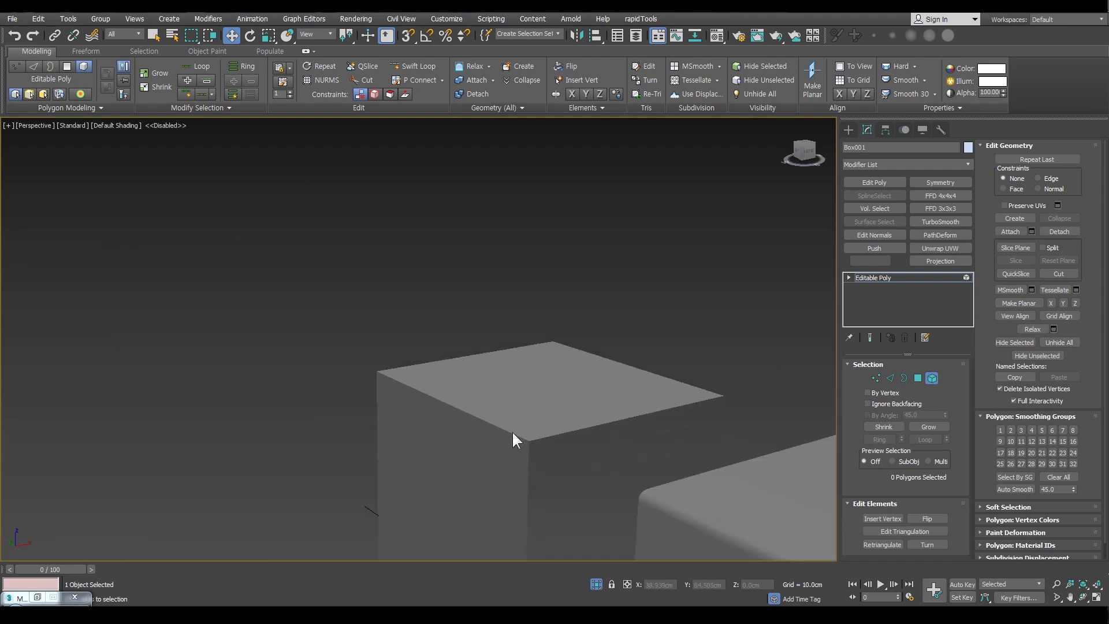
{"action": "scroll", "coordinate": [512, 430], "scroll_direction": "up", "scroll_amount": 3}
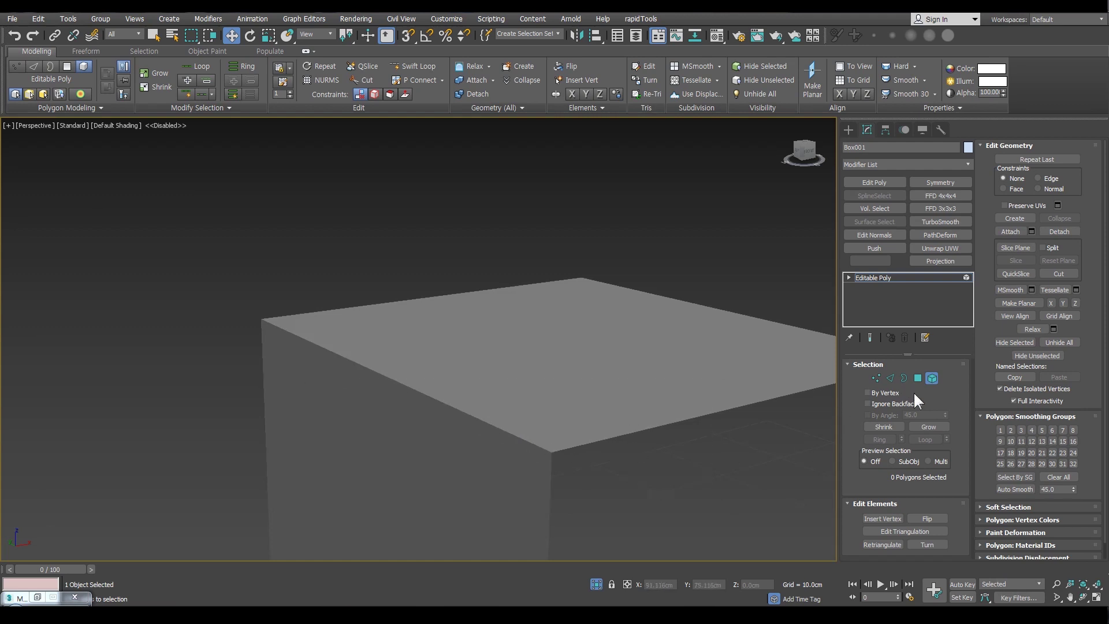
Switch to the sharp-cornered shape, select its whole element and assign both faces to smoothing group 1.
{"action": "left_click", "coordinate": [931, 378]}
{"action": "left_click", "coordinate": [781, 449]}
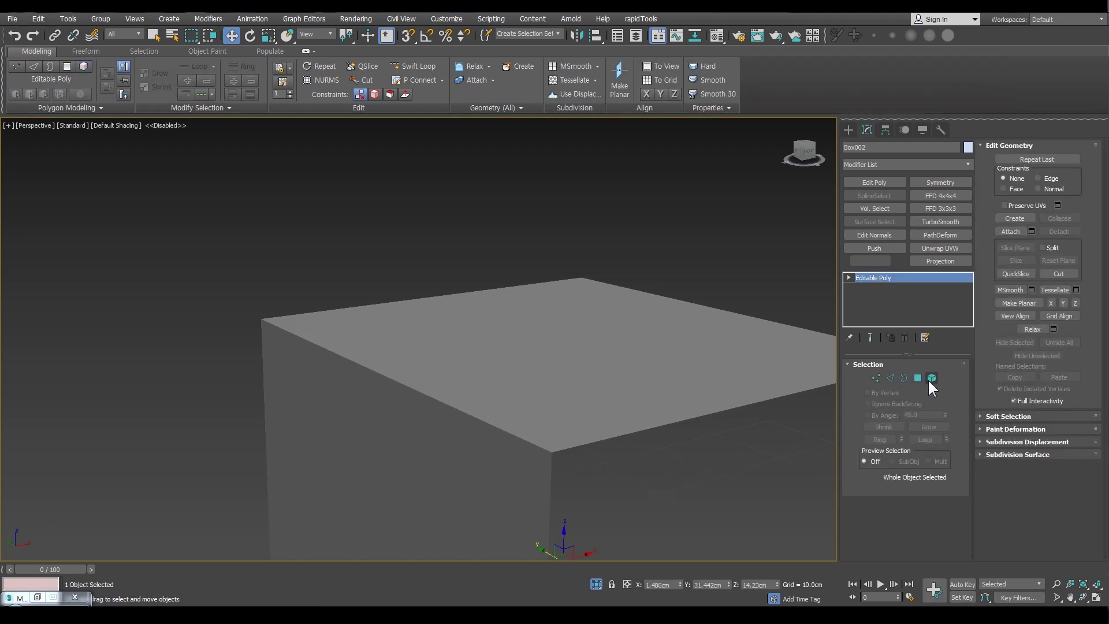
{"action": "left_click", "coordinate": [932, 377]}
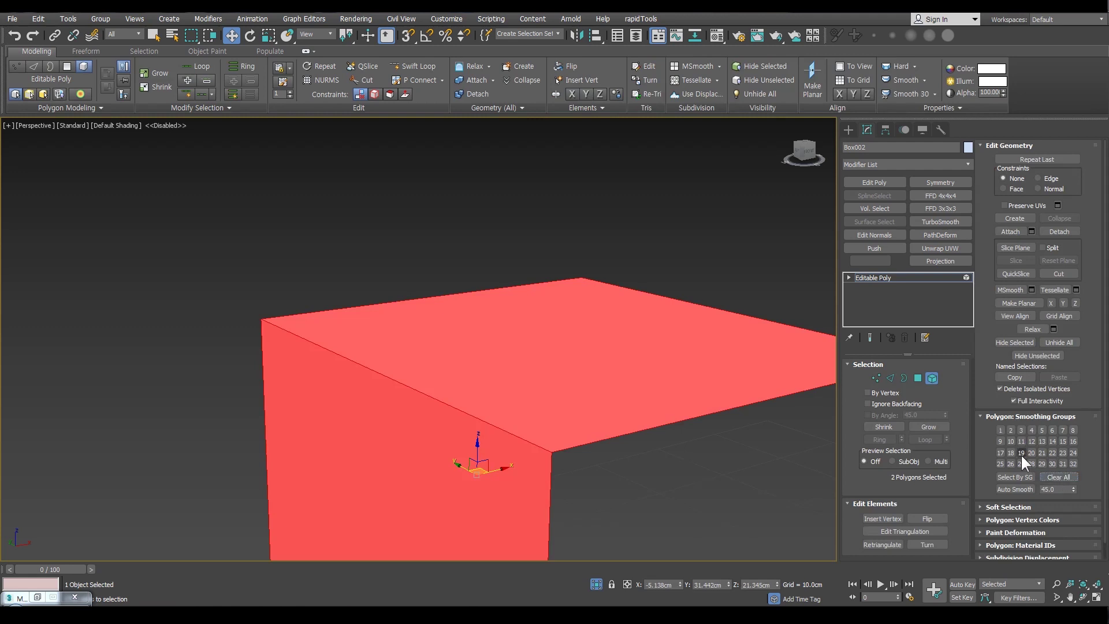
{"action": "left_click", "coordinate": [998, 429]}
{"action": "left_click", "coordinate": [657, 473]}
Examine how smoothing group 1 shades the sharp corner, check its assignment on both faces, and compare with the rounded shape.
{"action": "middle_click_drag", "start_coordinate": [658, 473], "coordinate": [663, 436]}
{"action": "scroll", "coordinate": [626, 399], "scroll_direction": "down", "scroll_amount": 5}
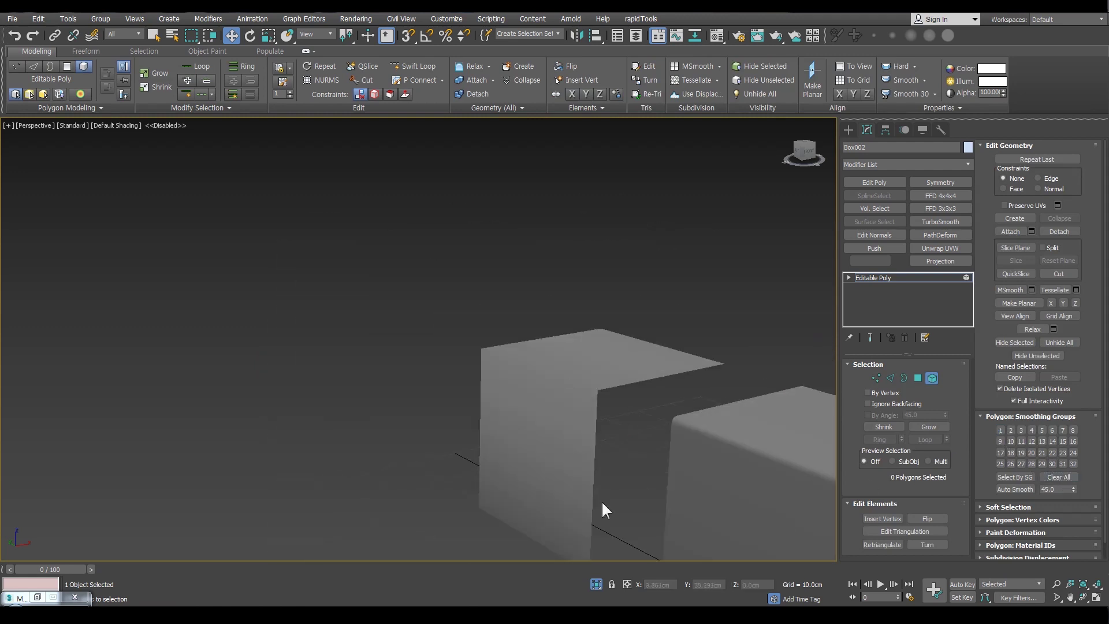
{"action": "scroll", "coordinate": [528, 372], "scroll_direction": "up", "scroll_amount": 5}
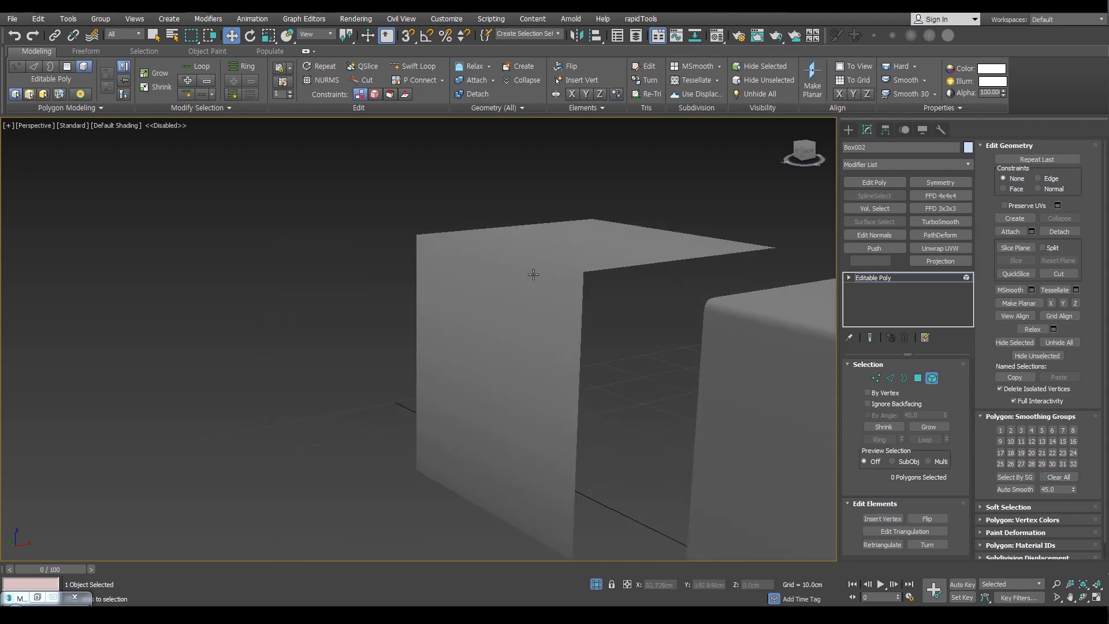
{"action": "middle_click_drag", "start_coordinate": [606, 337], "coordinate": [606, 366]}
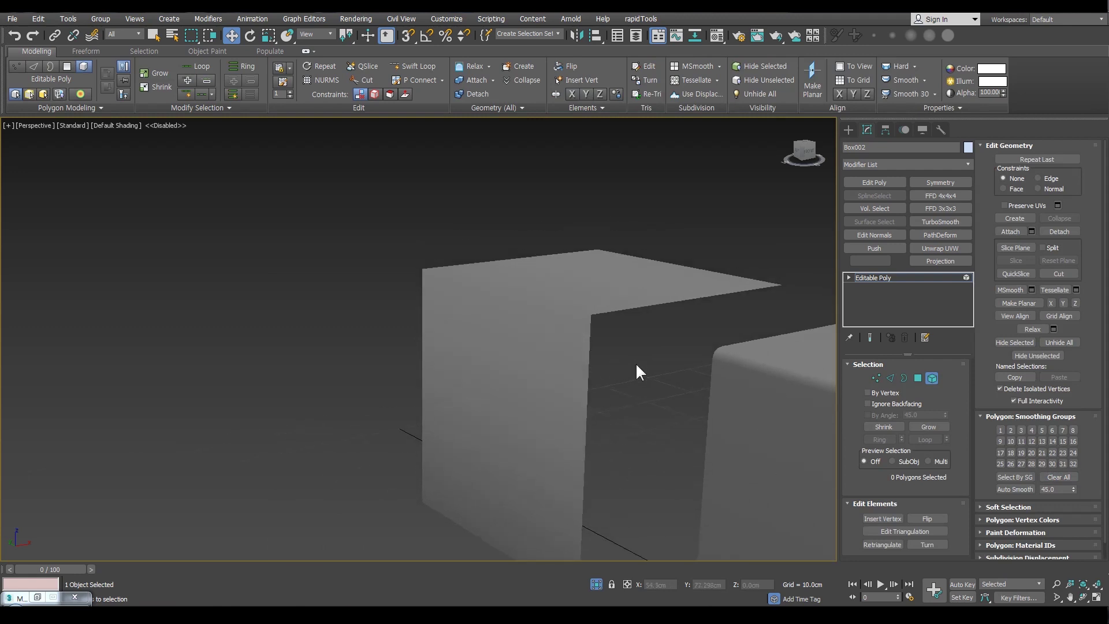
{"action": "scroll", "coordinate": [623, 347], "scroll_direction": "up", "scroll_amount": 2}
{"action": "key", "text": "ctrl+a"}
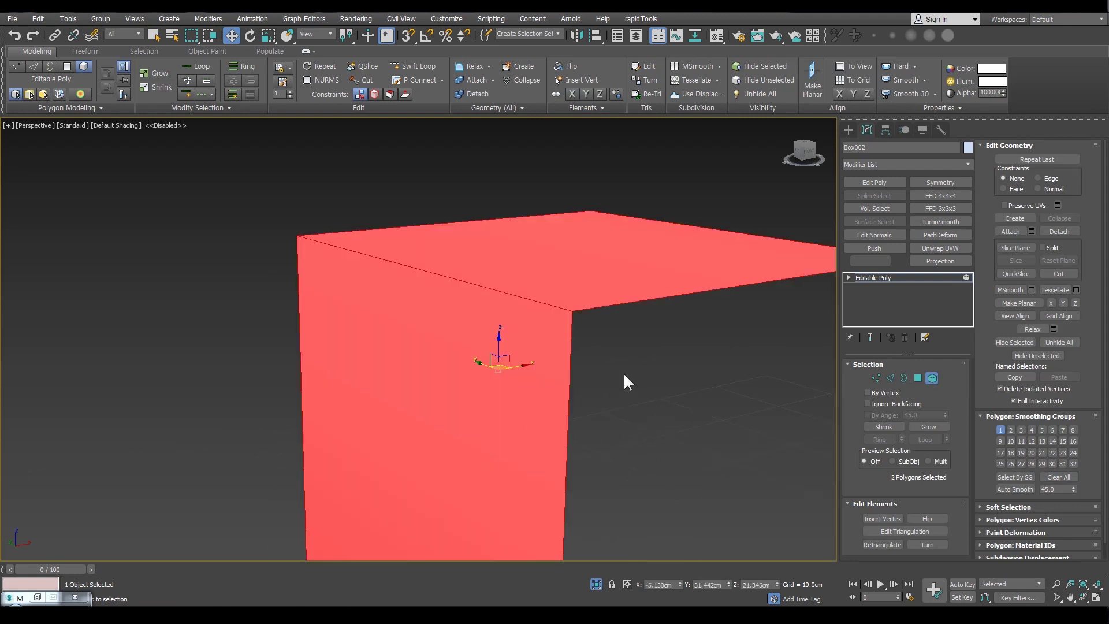
{"action": "scroll", "coordinate": [661, 421], "scroll_direction": "down", "scroll_amount": 4}
{"action": "scroll", "coordinate": [763, 414], "scroll_direction": "up", "scroll_amount": 3}
{"action": "left_click", "coordinate": [590, 283]}
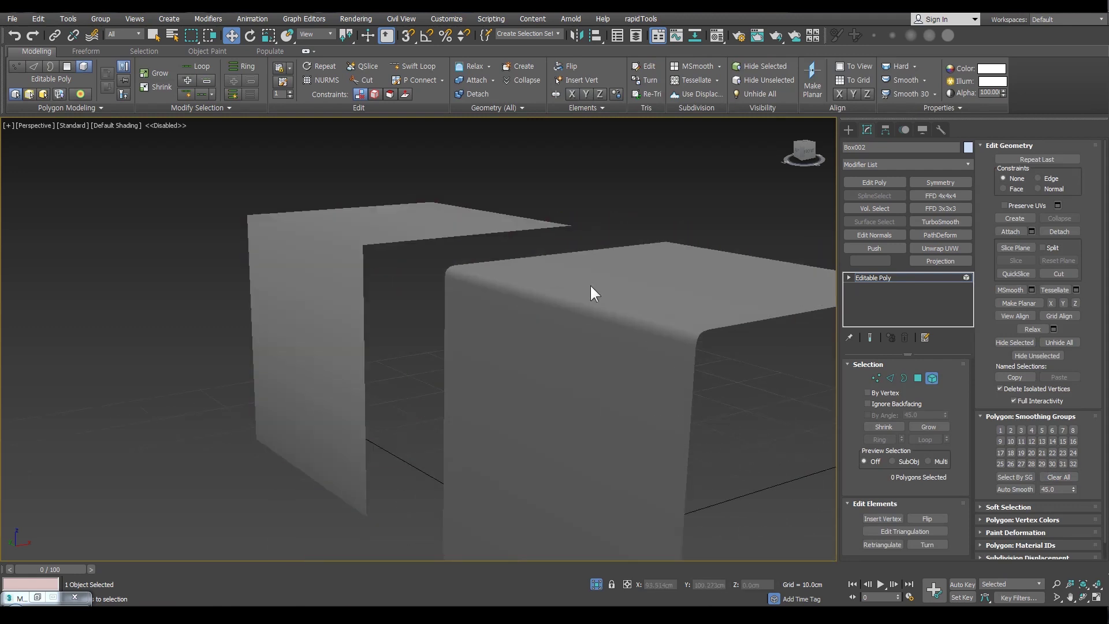
Return to the rounded shape, show the edges again and select all its polygons except the outer top one.
{"action": "left_click", "coordinate": [936, 379]}
{"action": "left_click_drag", "start_coordinate": [730, 465], "coordinate": [576, 322]}
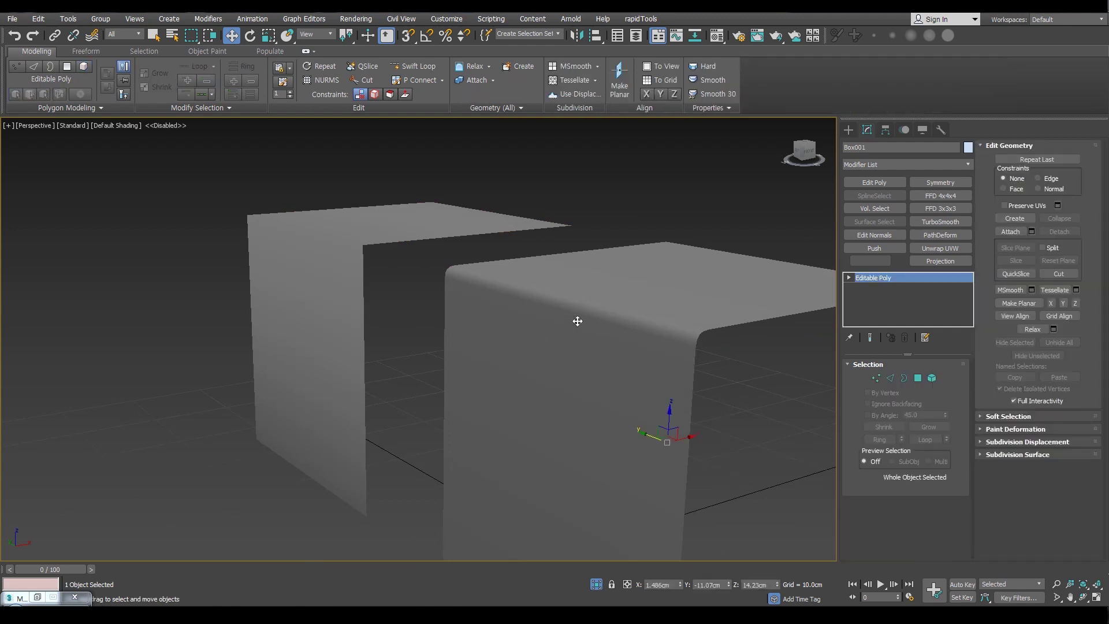
{"action": "key", "text": "F4"}
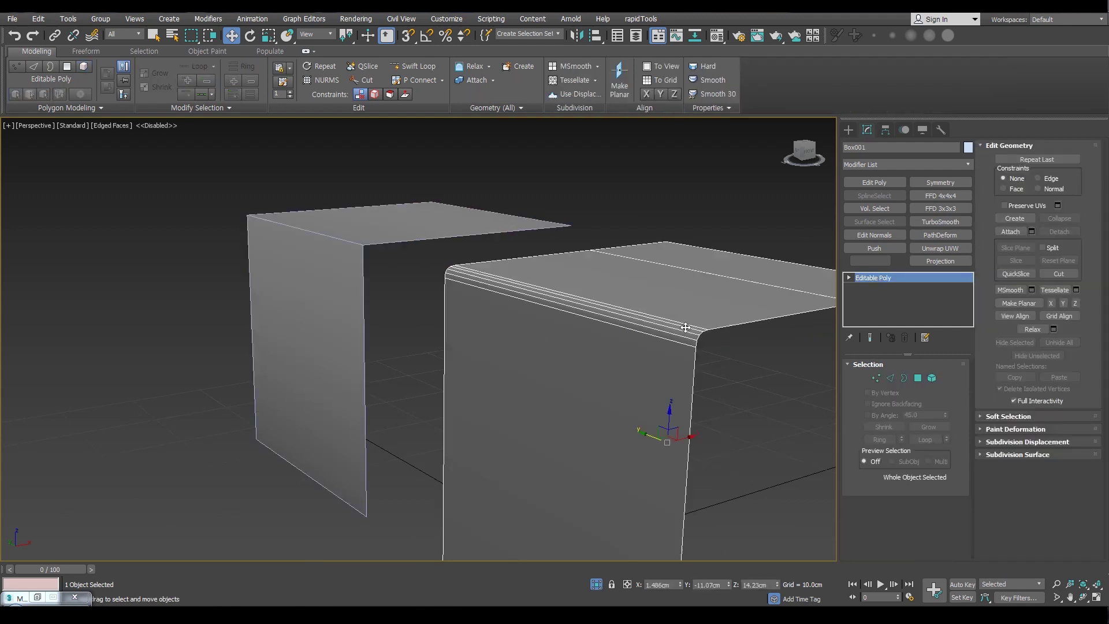
{"action": "left_click", "coordinate": [918, 379]}
{"action": "double_click", "coordinate": [721, 373]}
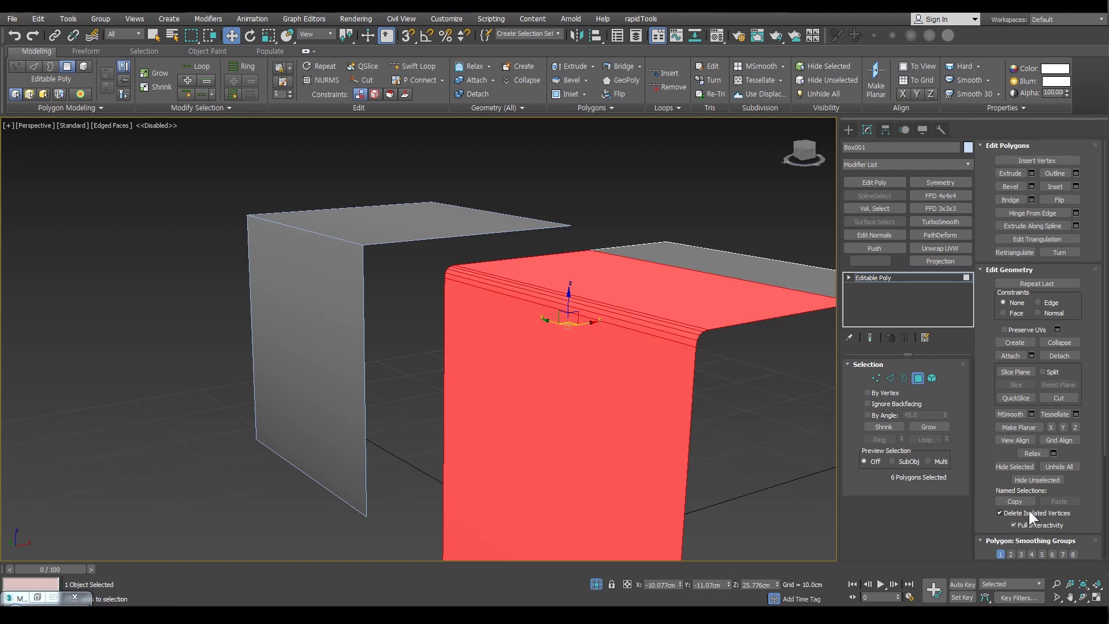
{"action": "left_click", "coordinate": [1000, 552]}
Extend the polygon selection to the whole rounded shape and check its assignment to smoothing group 1.
{"action": "middle_click_drag", "start_coordinate": [729, 432], "coordinate": [1058, 412], "text": "alt"}
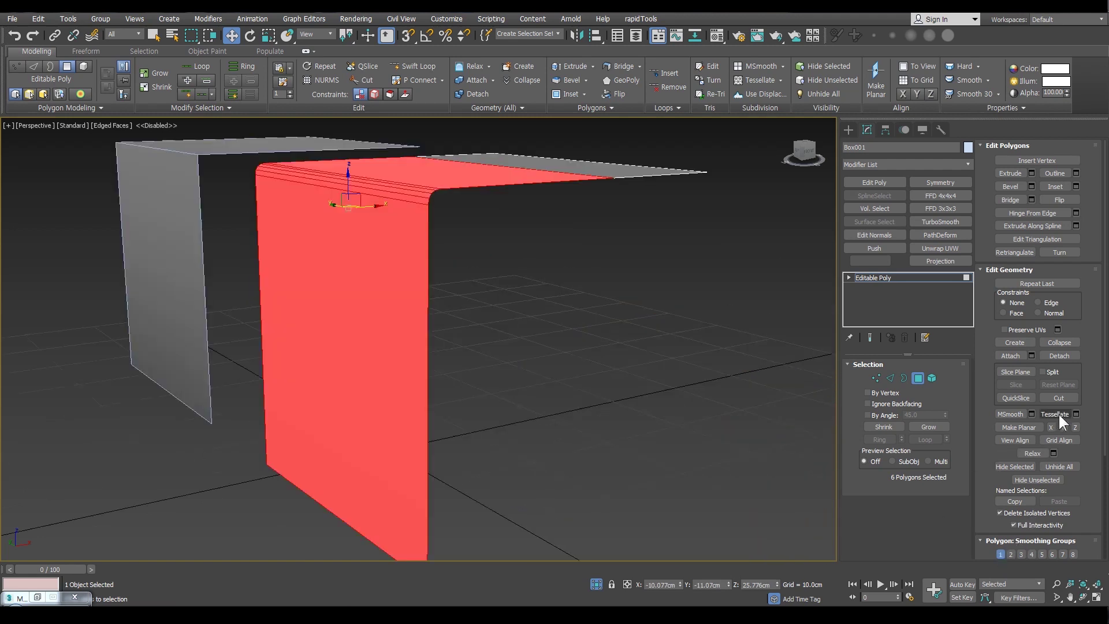
{"action": "scroll", "coordinate": [1020, 507], "scroll_direction": "down", "scroll_amount": 2}
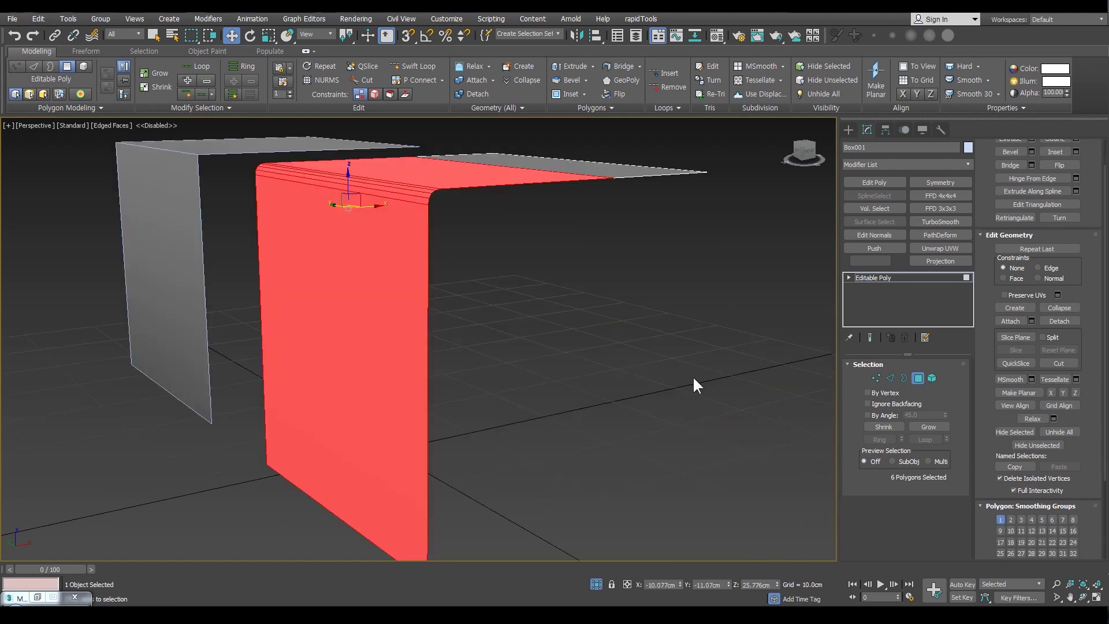
{"action": "middle_click_drag", "start_coordinate": [696, 383], "coordinate": [537, 302], "text": "alt"}
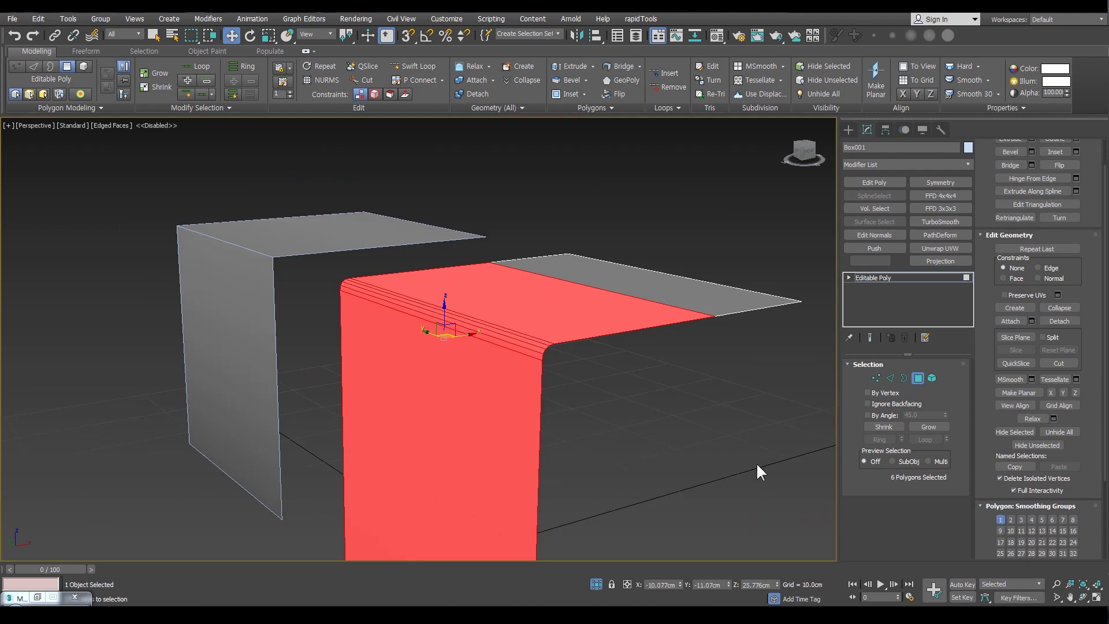
{"action": "left_click_drag", "start_coordinate": [476, 277], "coordinate": [477, 278], "text": "ctrl"}
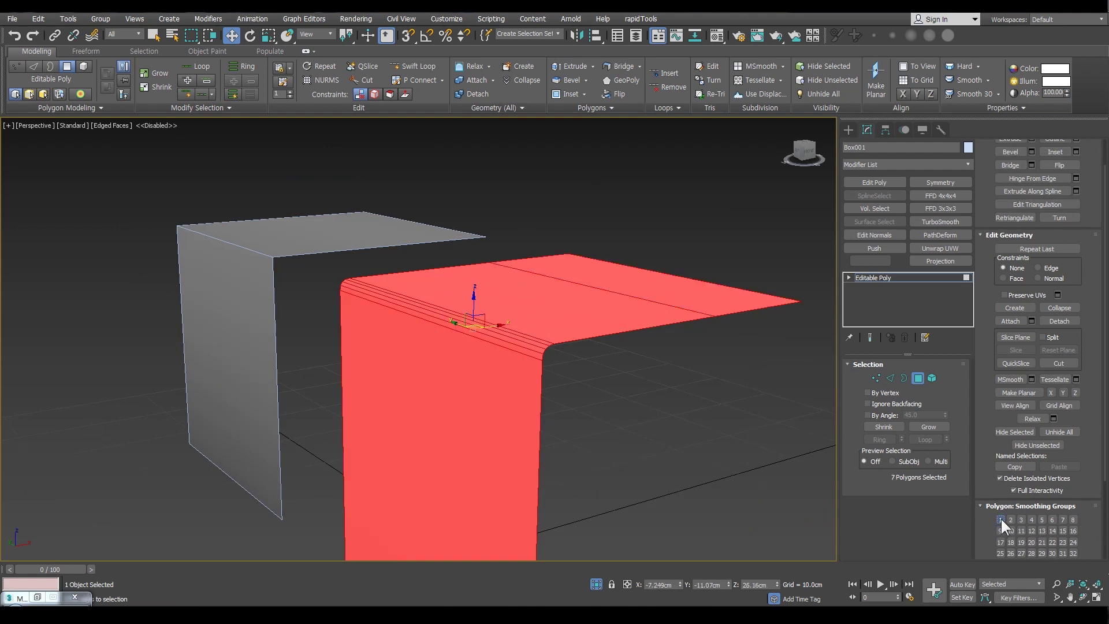
Select the rounded shape's inner top polygon, grow the selection to both top faces and the two upper bend strips, and assign smoothing group 2.
{"action": "left_click", "coordinate": [692, 427]}
{"action": "left_click", "coordinate": [564, 302]}
{"action": "key", "text": "z"}
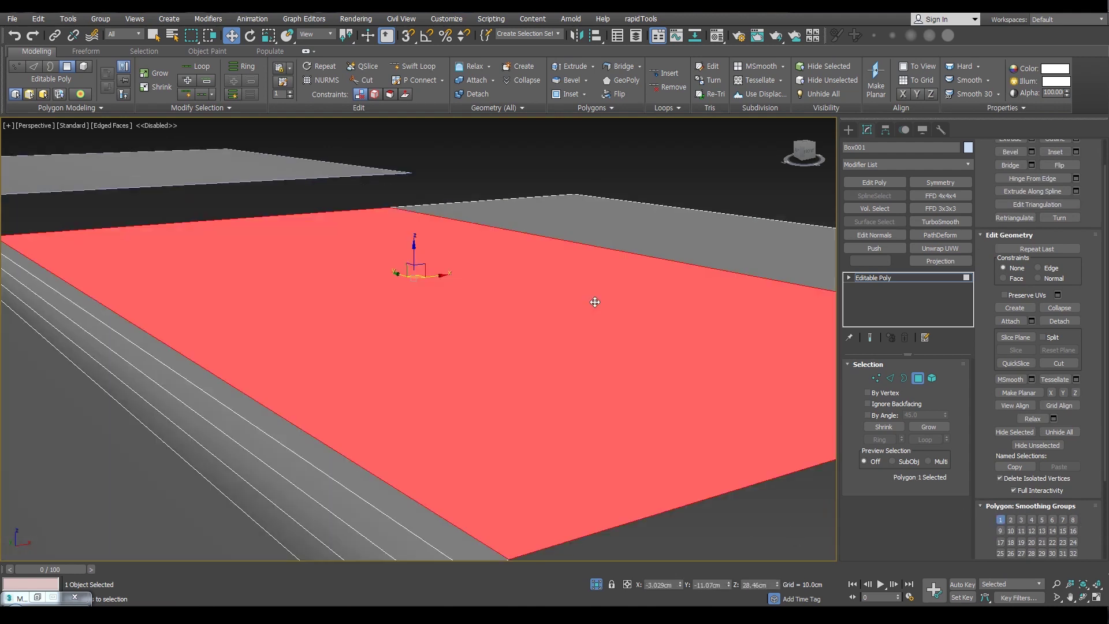
{"action": "left_click", "coordinate": [930, 425]}
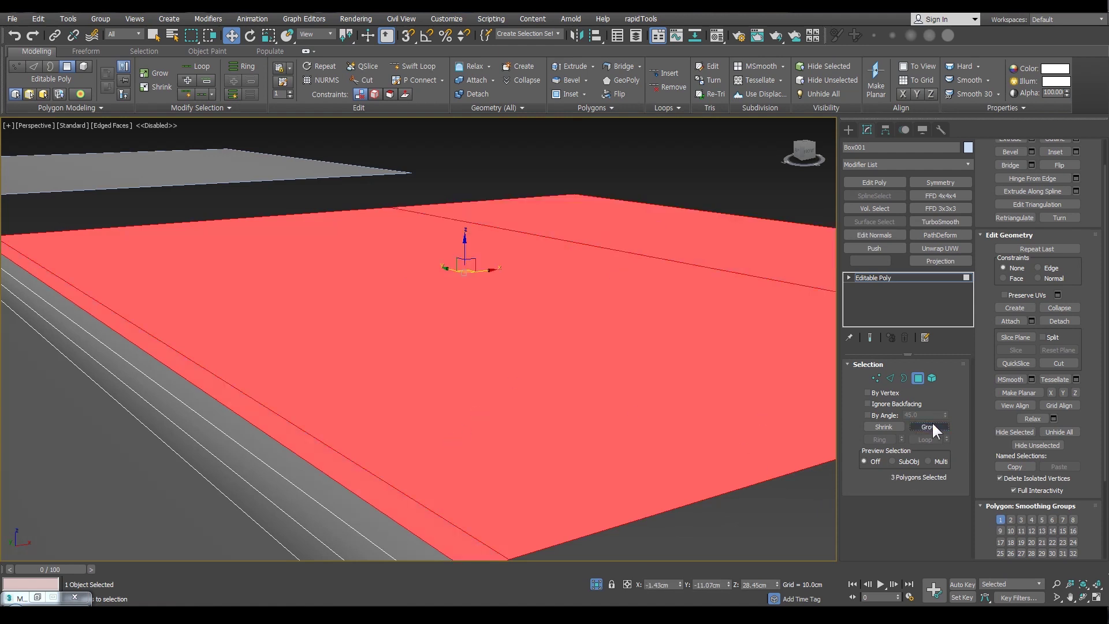
{"action": "scroll", "coordinate": [495, 361], "scroll_direction": "down", "scroll_amount": 3}
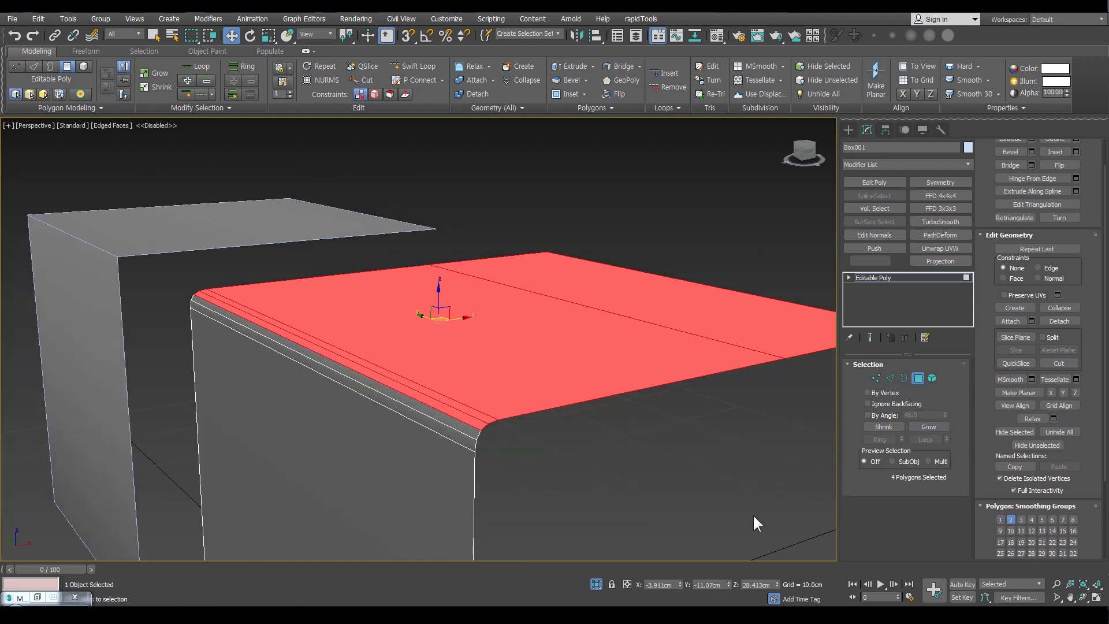
Hide the edges and check the smoothing groups of the lower and upper bend strips on the rounded shape.
{"action": "left_click", "coordinate": [546, 494]}
{"action": "left_click", "coordinate": [470, 479]}
{"action": "left_click", "coordinate": [559, 384]}
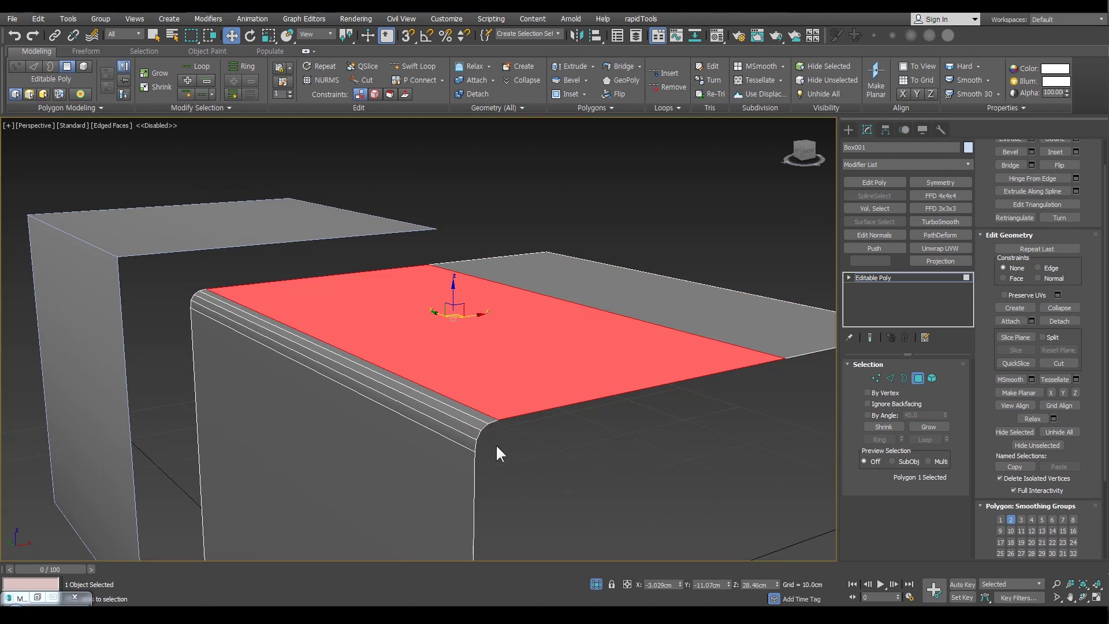
{"action": "key", "text": "F4"}
{"action": "middle_click_drag", "start_coordinate": [483, 442], "coordinate": [528, 451]}
{"action": "scroll", "coordinate": [528, 451], "scroll_direction": "up", "scroll_amount": 2}
{"action": "left_click_drag", "start_coordinate": [577, 476], "coordinate": [540, 481]}
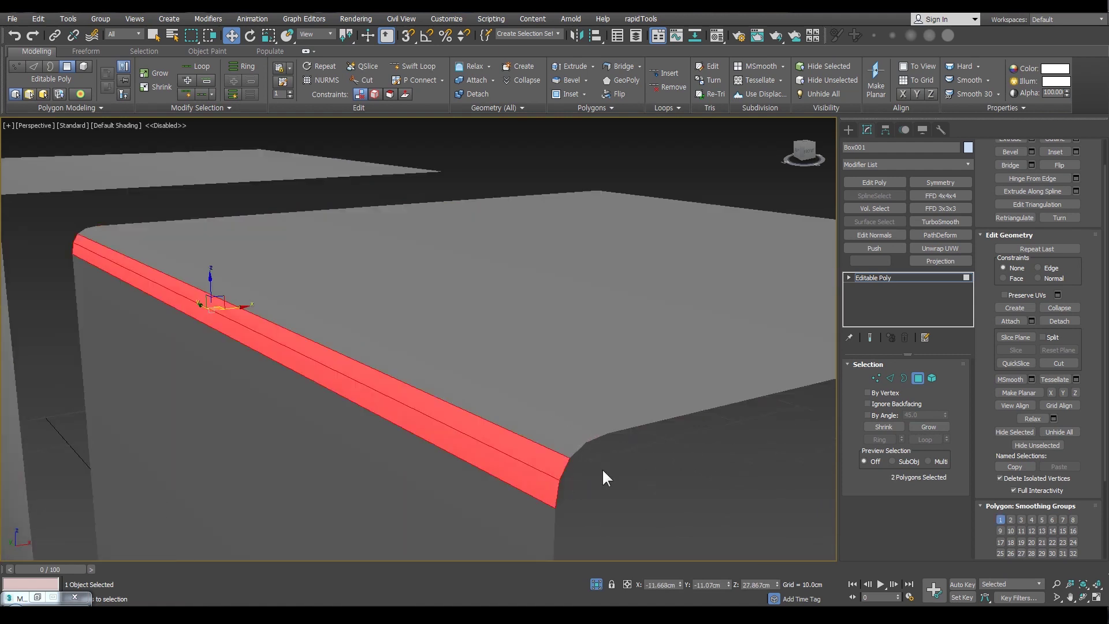
{"action": "left_click", "coordinate": [583, 438], "text": "ctrl"}
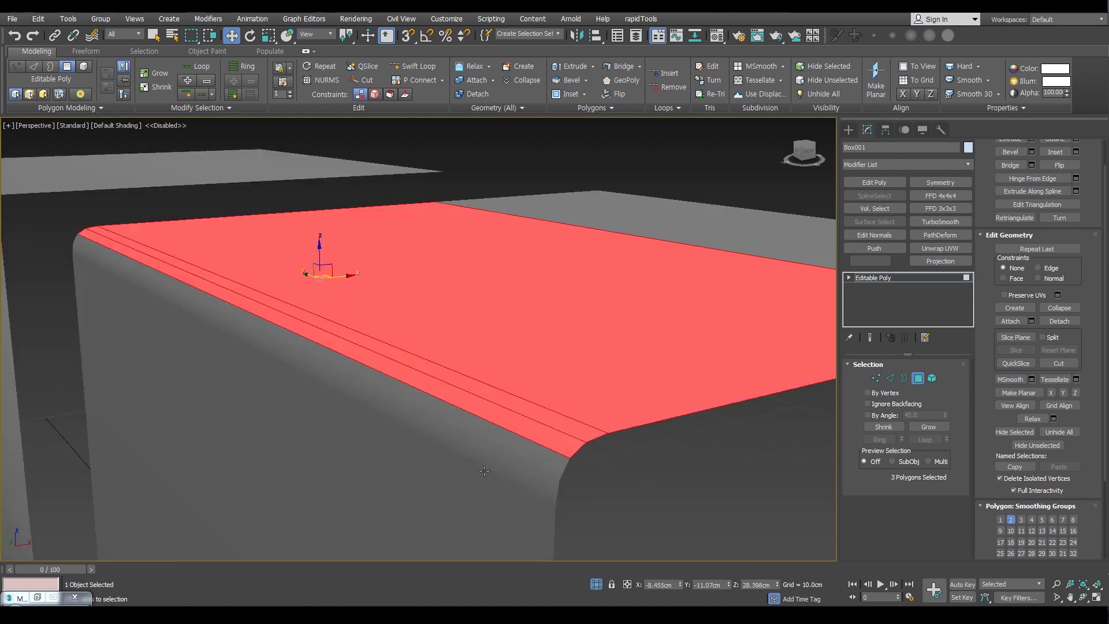
Examine from near and far how splitting the bend between smoothing groups 1 and 2 changes its shading.
{"action": "scroll", "coordinate": [498, 462], "scroll_direction": "down", "scroll_amount": 5}
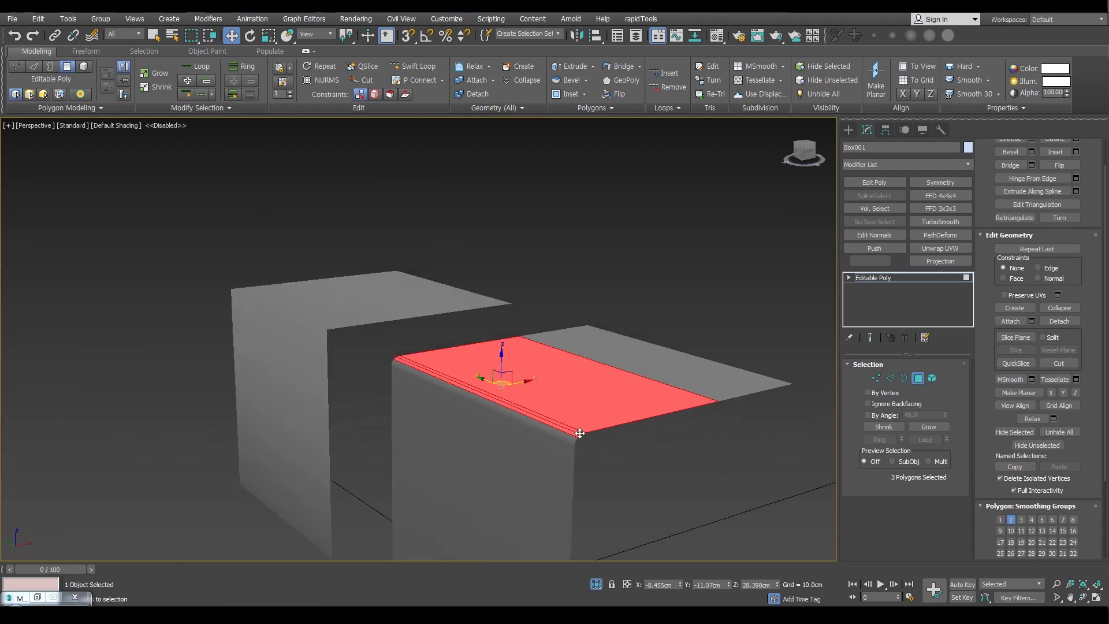
{"action": "scroll", "coordinate": [571, 450], "scroll_direction": "up", "scroll_amount": 3}
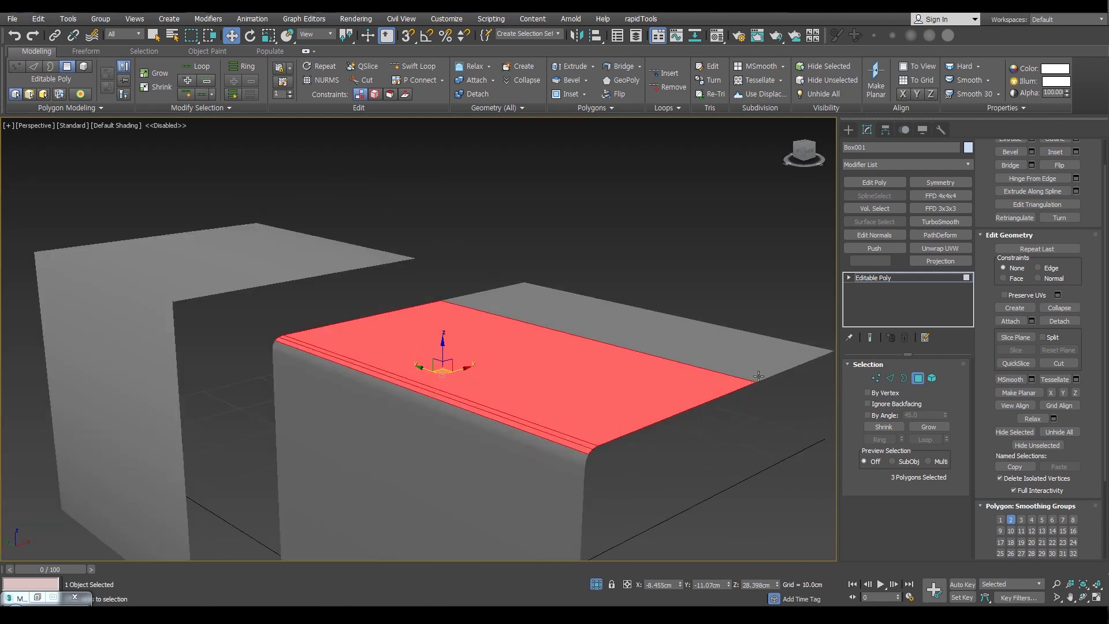
{"action": "middle_click_drag", "start_coordinate": [523, 439], "coordinate": [525, 344]}
{"action": "scroll", "coordinate": [522, 369], "scroll_direction": "down", "scroll_amount": 3}
{"action": "scroll", "coordinate": [581, 346], "scroll_direction": "up", "scroll_amount": 3}
{"action": "scroll", "coordinate": [577, 349], "scroll_direction": "down", "scroll_amount": 3}
{"action": "scroll", "coordinate": [511, 310], "scroll_direction": "up", "scroll_amount": 3}
{"action": "scroll", "coordinate": [511, 311], "scroll_direction": "down", "scroll_amount": 4}
{"action": "middle_click_drag", "start_coordinate": [664, 363], "coordinate": [701, 356], "text": "alt"}
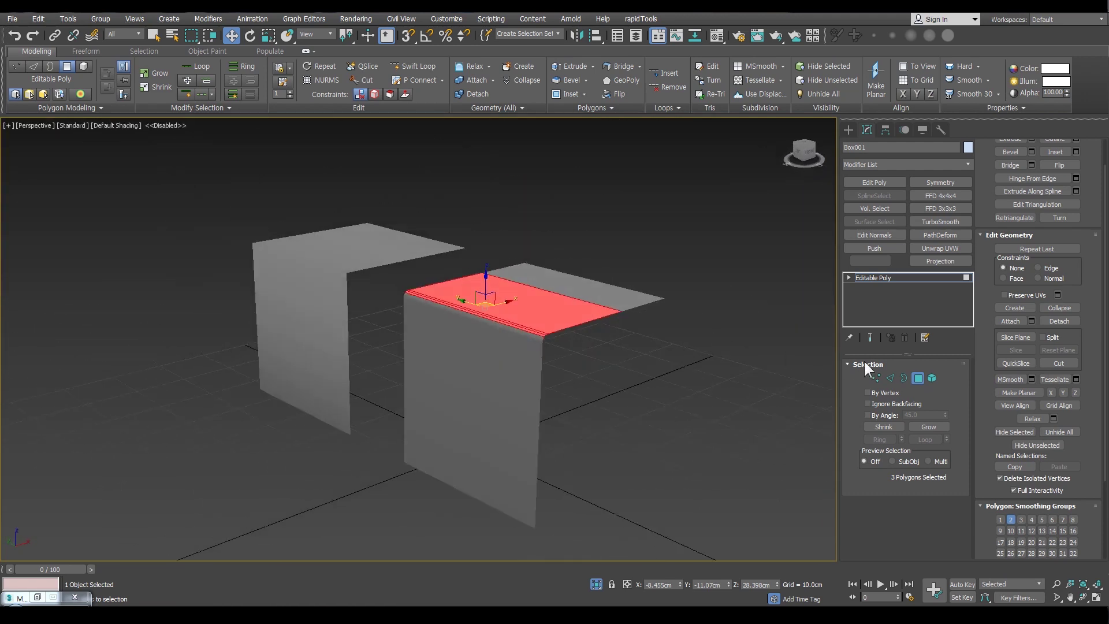
Select the rounded shape's whole element, assign it to smoothing group 1 and clear the selection.
{"action": "left_click", "coordinate": [917, 378]}
{"action": "scroll", "coordinate": [502, 363], "scroll_direction": "up", "scroll_amount": 4}
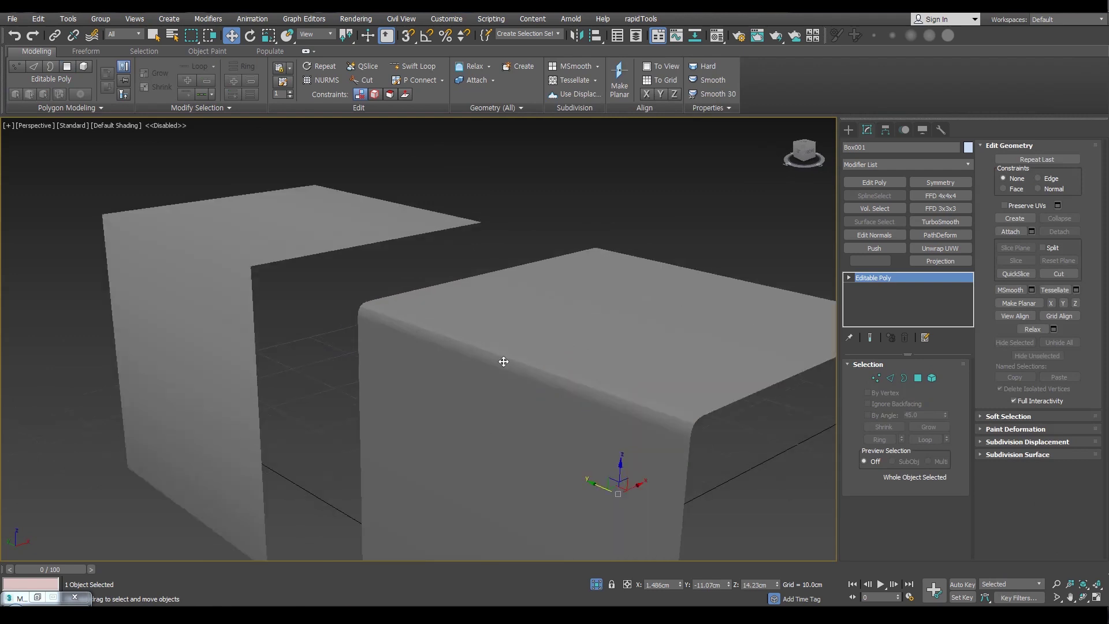
{"action": "scroll", "coordinate": [618, 384], "scroll_direction": "down", "scroll_amount": 4}
{"action": "left_click", "coordinate": [931, 378]}
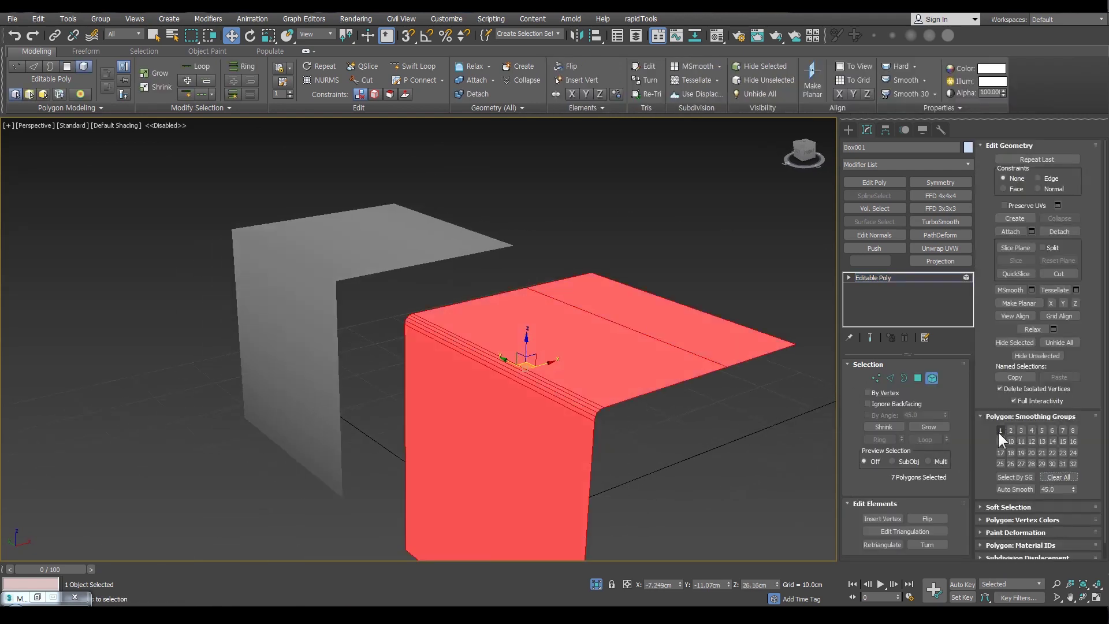
{"action": "scroll", "coordinate": [465, 364], "scroll_direction": "up", "scroll_amount": 3}
{"action": "left_click", "coordinate": [345, 404]}
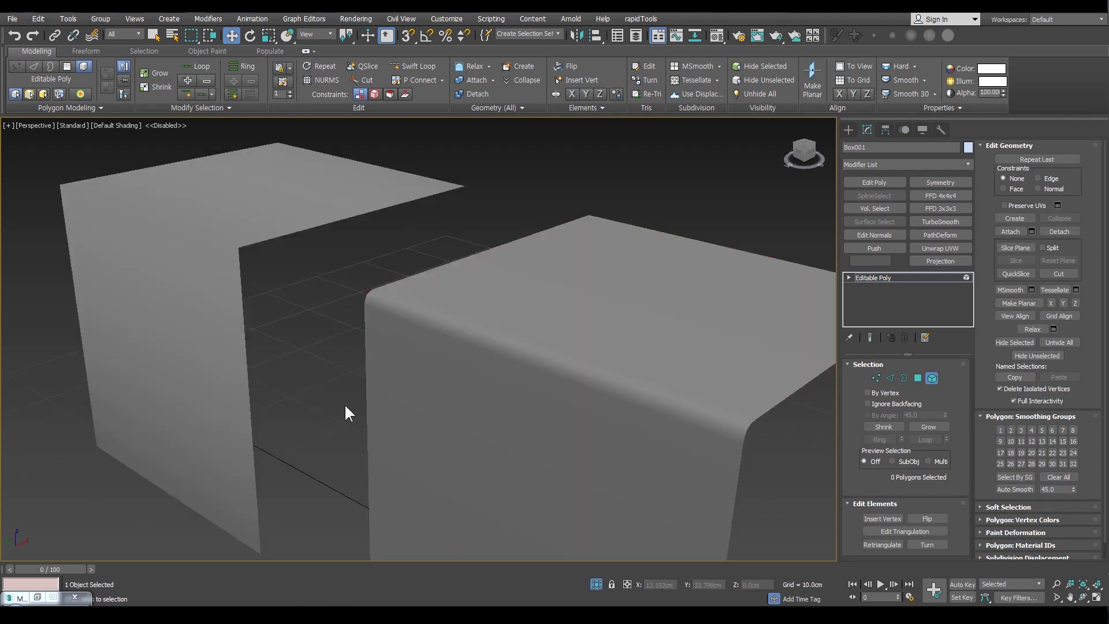
{"action": "scroll", "coordinate": [345, 405], "scroll_direction": "down", "scroll_amount": 2}
{"action": "middle_click_drag", "start_coordinate": [345, 419], "coordinate": [445, 418]}
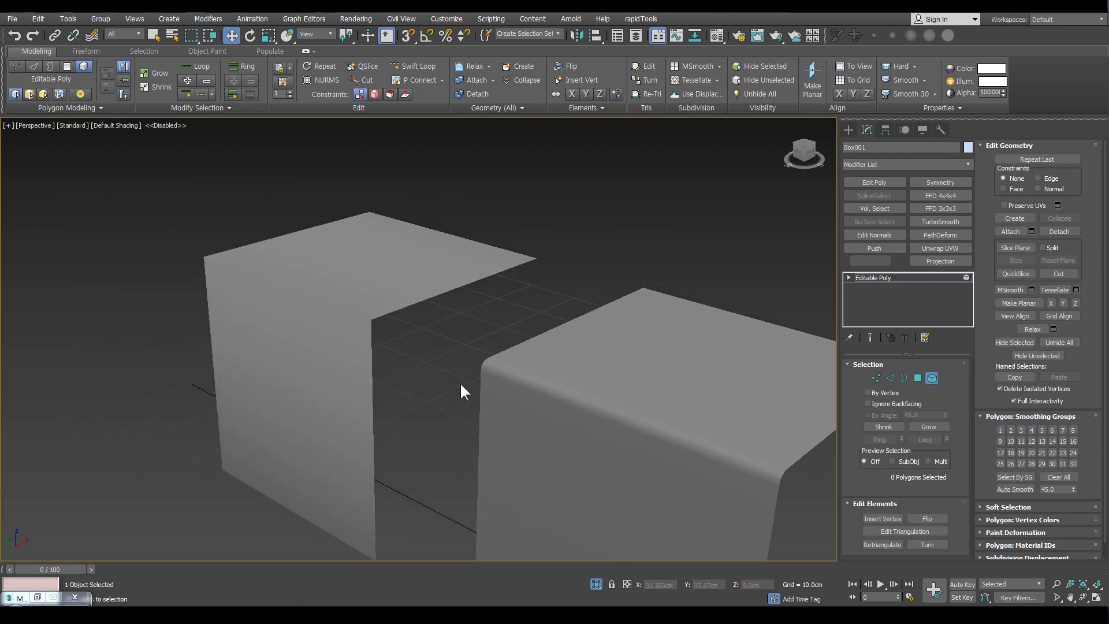
Switch to the sharp-cornered shape and give its front face a different smoothing group from the top face.
{"action": "left_click", "coordinate": [927, 380]}
{"action": "left_click", "coordinate": [346, 361]}
{"action": "left_click", "coordinate": [917, 378]}
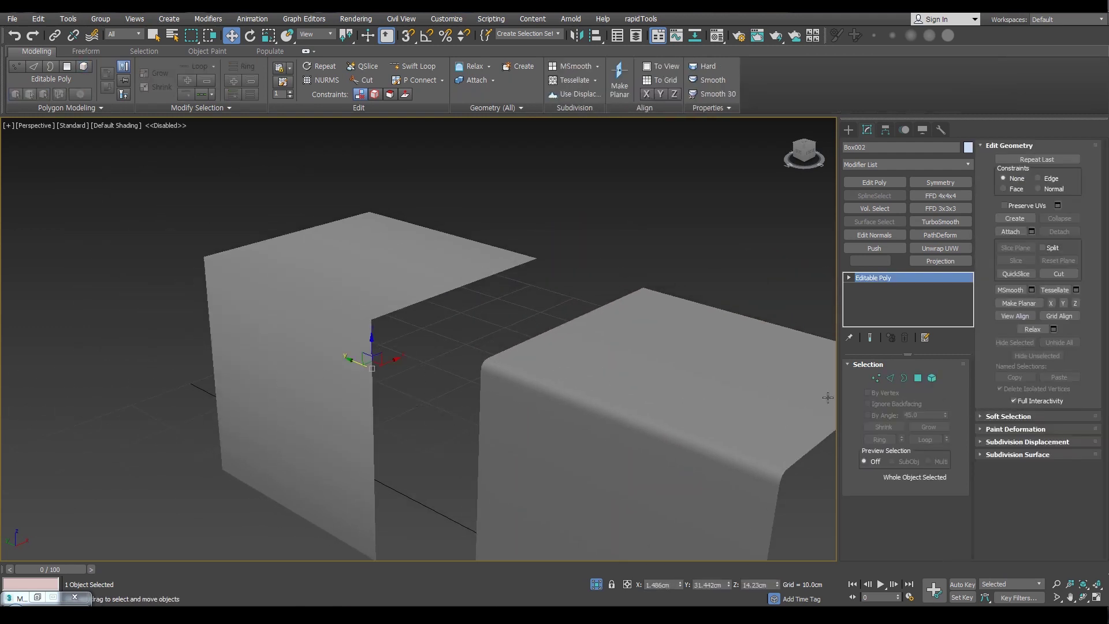
{"action": "left_click", "coordinate": [424, 389]}
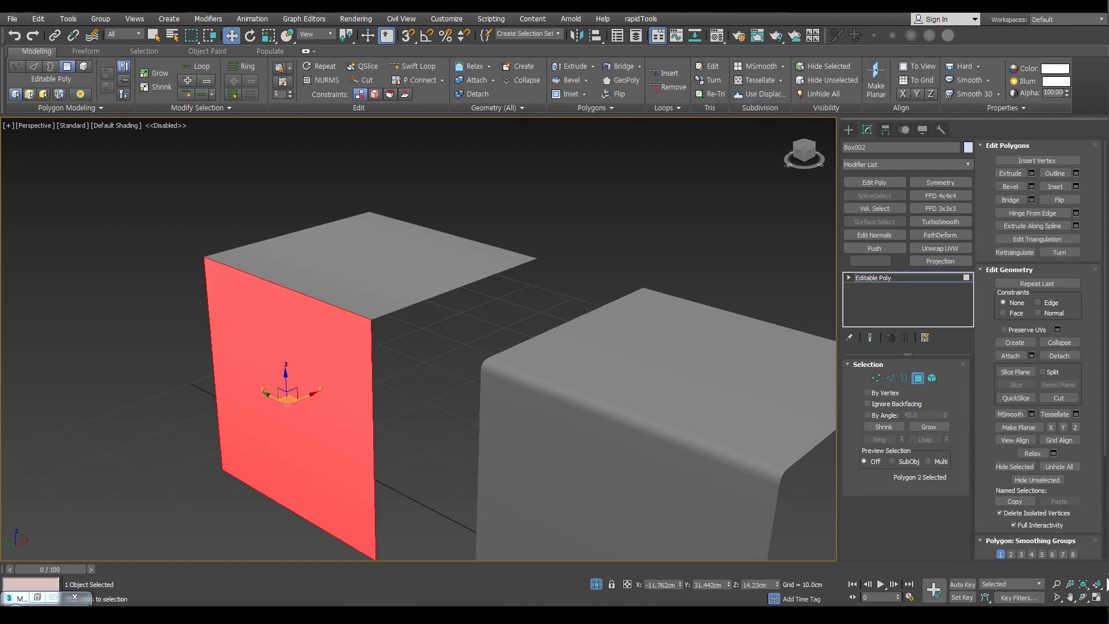
{"action": "left_click", "coordinate": [413, 382]}
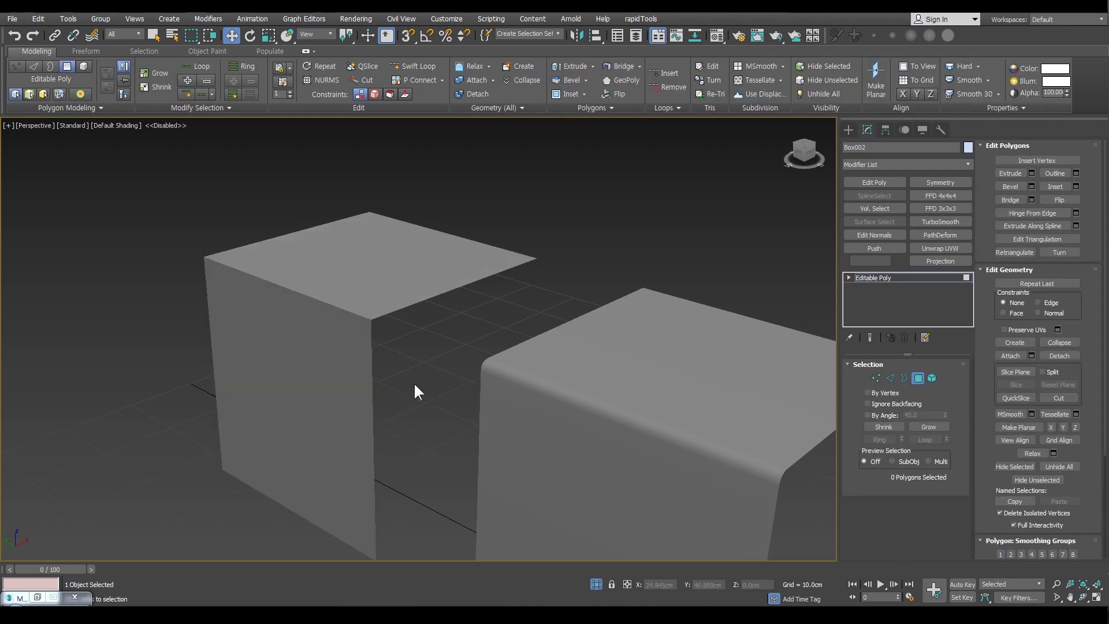
Compare the split-group sharp corner with the single-group rounded bend from several angles and distances.
{"action": "middle_click_drag", "start_coordinate": [413, 382], "coordinate": [372, 330], "text": "alt"}
{"action": "scroll", "coordinate": [430, 368], "scroll_direction": "down", "scroll_amount": 4}
{"action": "scroll", "coordinate": [357, 321], "scroll_direction": "up", "scroll_amount": 3}
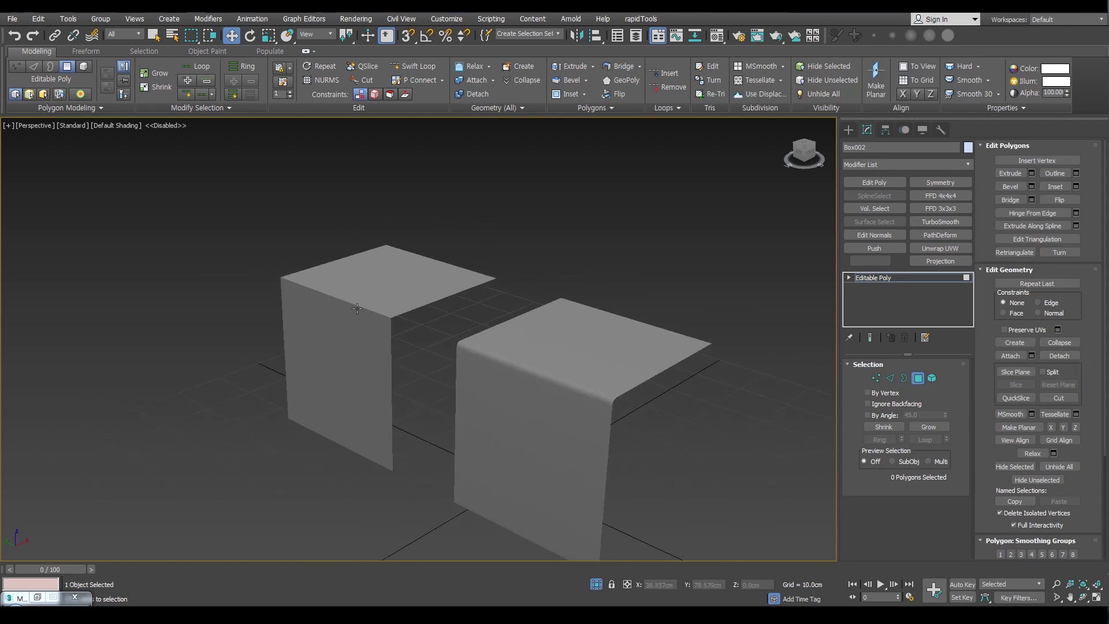
{"action": "scroll", "coordinate": [469, 358], "scroll_direction": "up", "scroll_amount": 4}
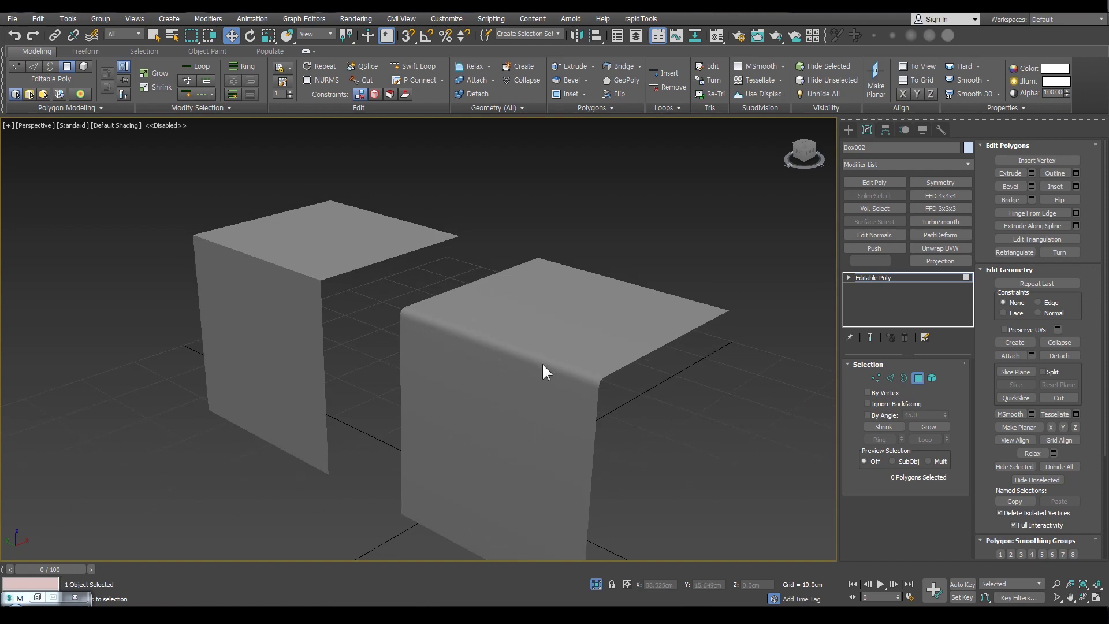
{"action": "middle_click_drag", "start_coordinate": [340, 287], "coordinate": [370, 295]}
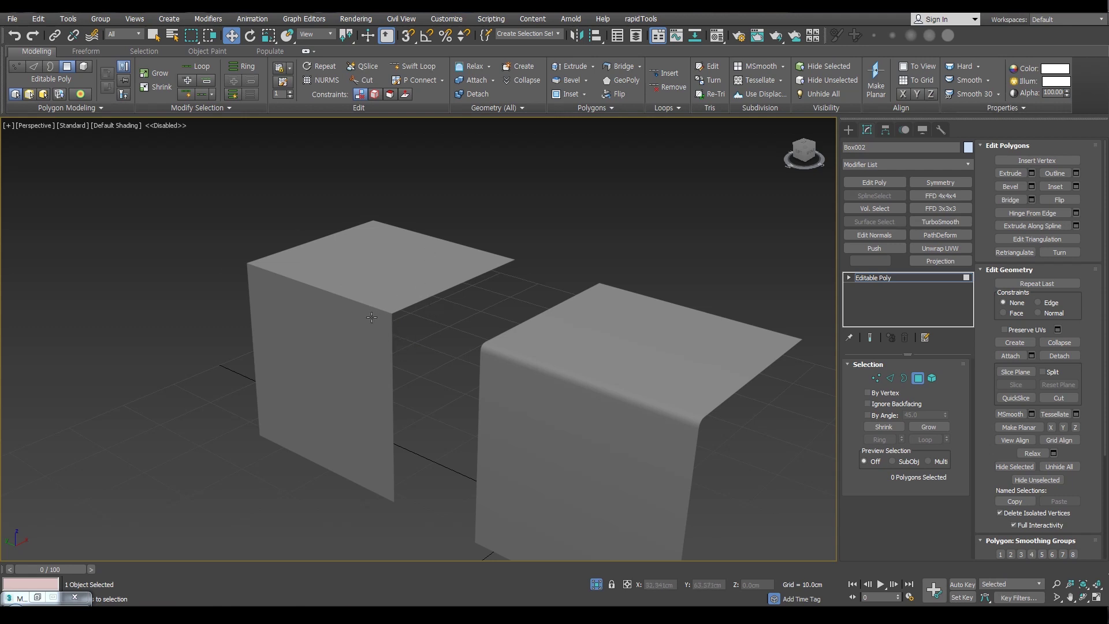
{"action": "middle_click_drag", "start_coordinate": [439, 359], "coordinate": [376, 325]}
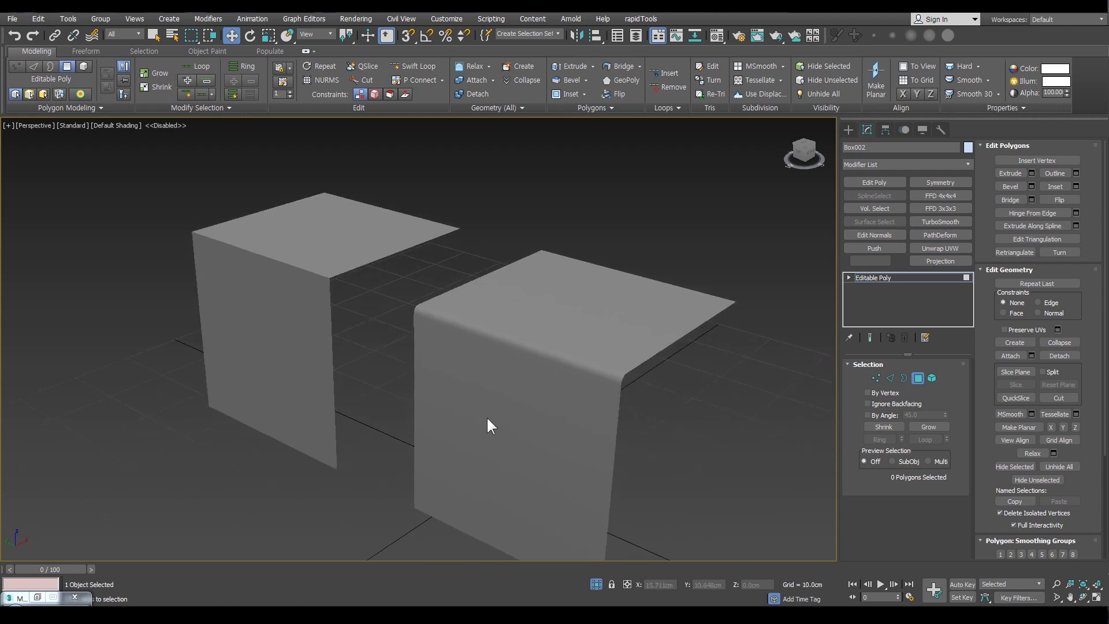
{"action": "middle_click_drag", "start_coordinate": [542, 401], "coordinate": [517, 369]}
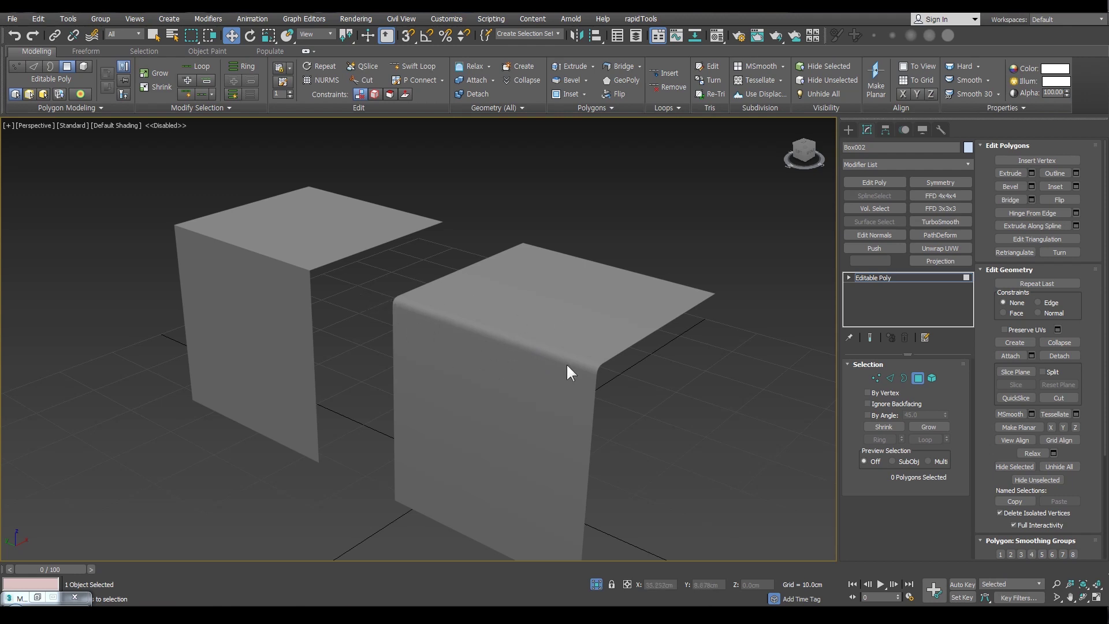
{"action": "scroll", "coordinate": [543, 370], "scroll_direction": "down", "scroll_amount": 1}
{"action": "middle_click_drag", "start_coordinate": [544, 370], "coordinate": [610, 439], "text": "alt"}
{"action": "scroll", "coordinate": [494, 383], "scroll_direction": "down", "scroll_amount": 1}
{"action": "middle_click_drag", "start_coordinate": [494, 384], "coordinate": [477, 352]}
{"action": "mouse_move", "coordinate": [564, 383]}
{"action": "middle_mouse_down", "text": "alt"}
{"action": "mouse_move", "coordinate": [549, 386]}
{"action": "mouse_move", "coordinate": [560, 388]}
{"action": "middle_mouse_up", "text": "alt"}
{"action": "middle_click_drag", "start_coordinate": [502, 306], "coordinate": [543, 368]}
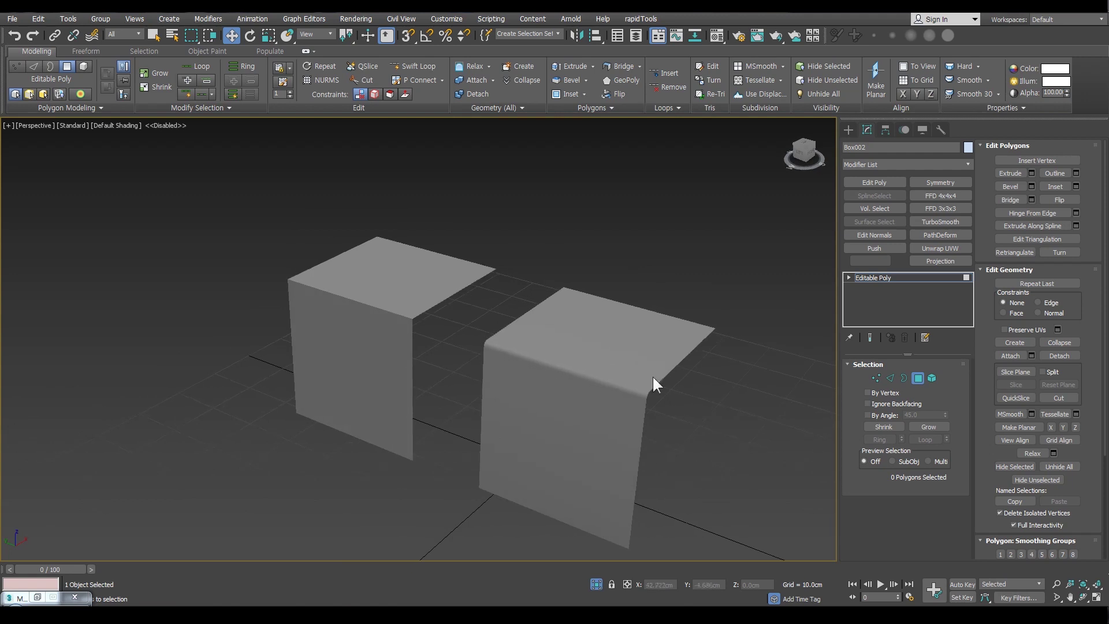
{"action": "middle_click_drag", "start_coordinate": [681, 345], "coordinate": [680, 324]}
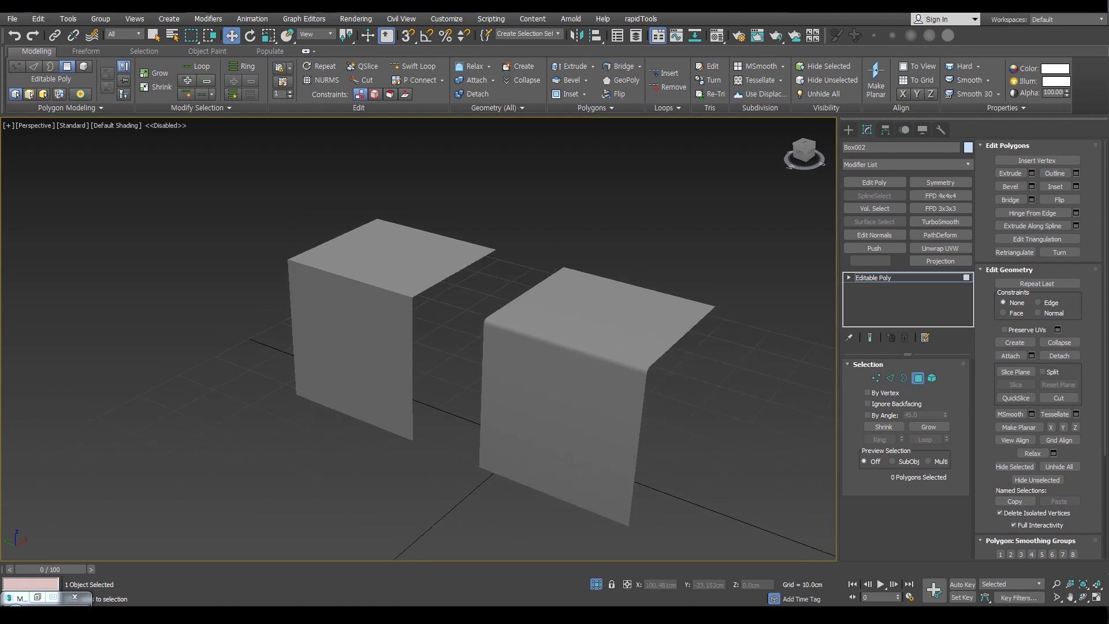
Switch to the Notepad notes, review the smoothing group rules for sharp, gentle and flat edges, and return to the 3D scene.
{"action": "left_click_drag", "start_coordinate": [1108, 69], "coordinate": [272, 130]}
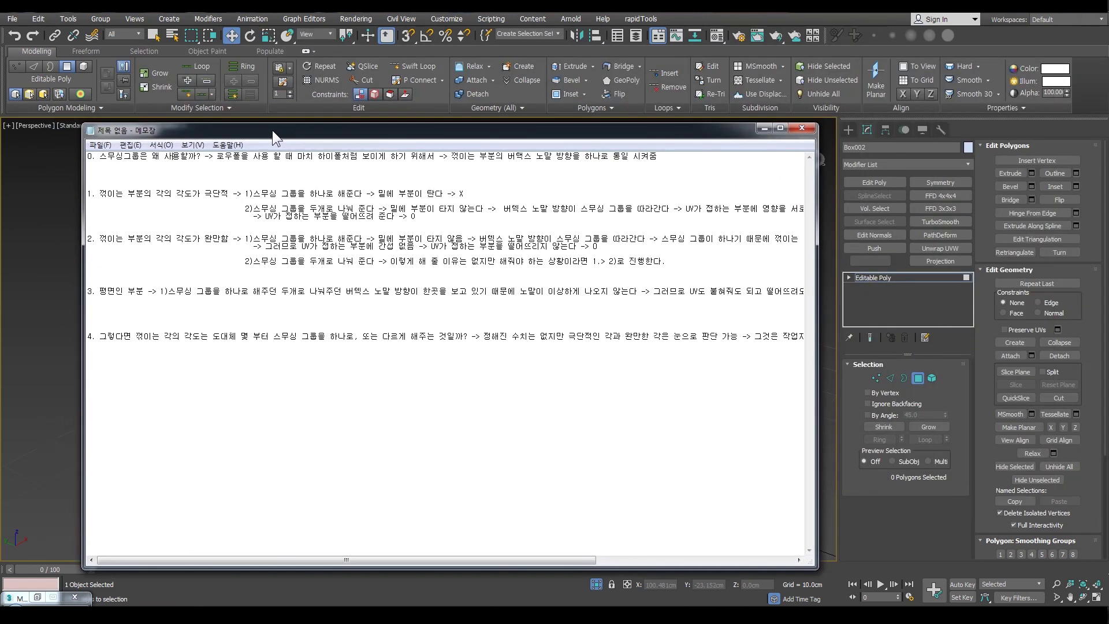
{"action": "double_click", "coordinate": [271, 130]}
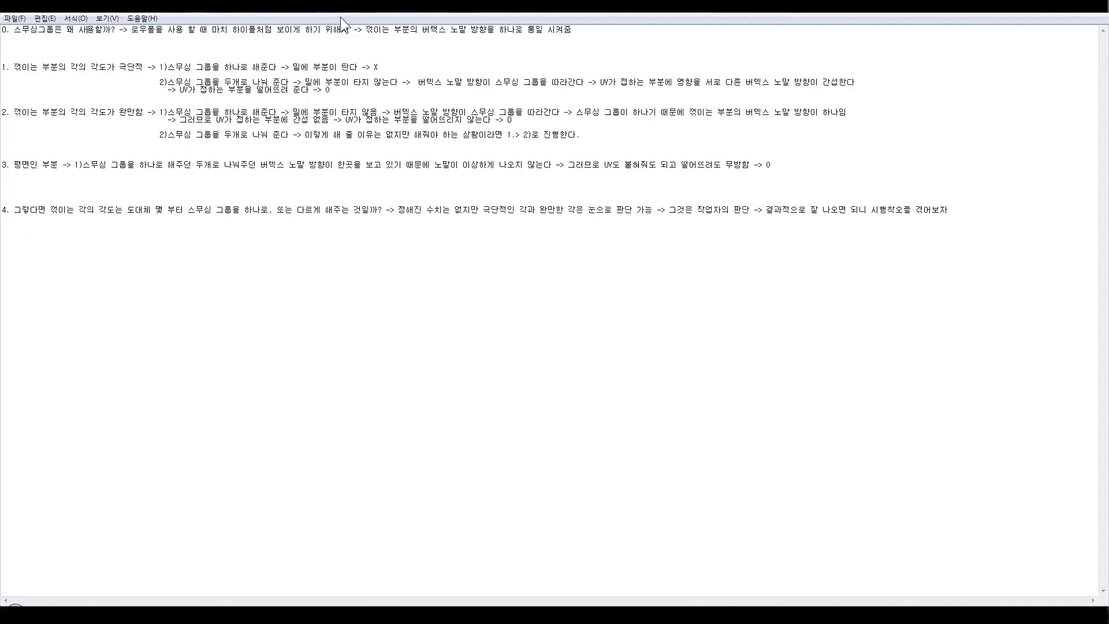
{"action": "left_click_drag", "start_coordinate": [341, 12], "coordinate": [625, 74]}
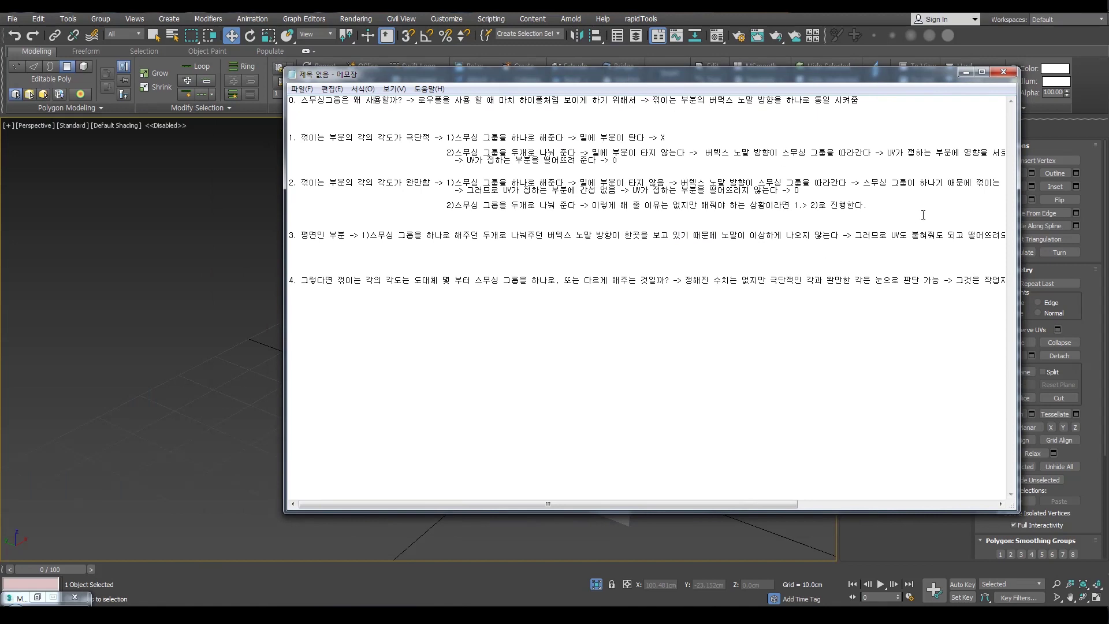
{"action": "left_click", "coordinate": [982, 71]}
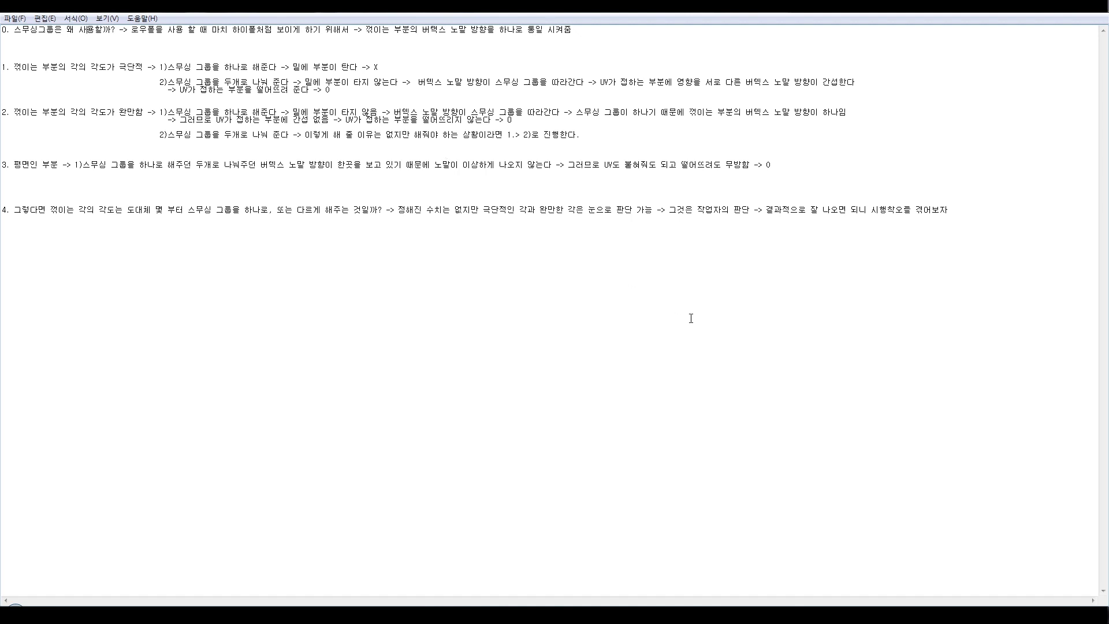
{"action": "left_click", "coordinate": [984, 211]}
{"action": "left_click_drag", "start_coordinate": [468, 11], "coordinate": [1108, 92]}
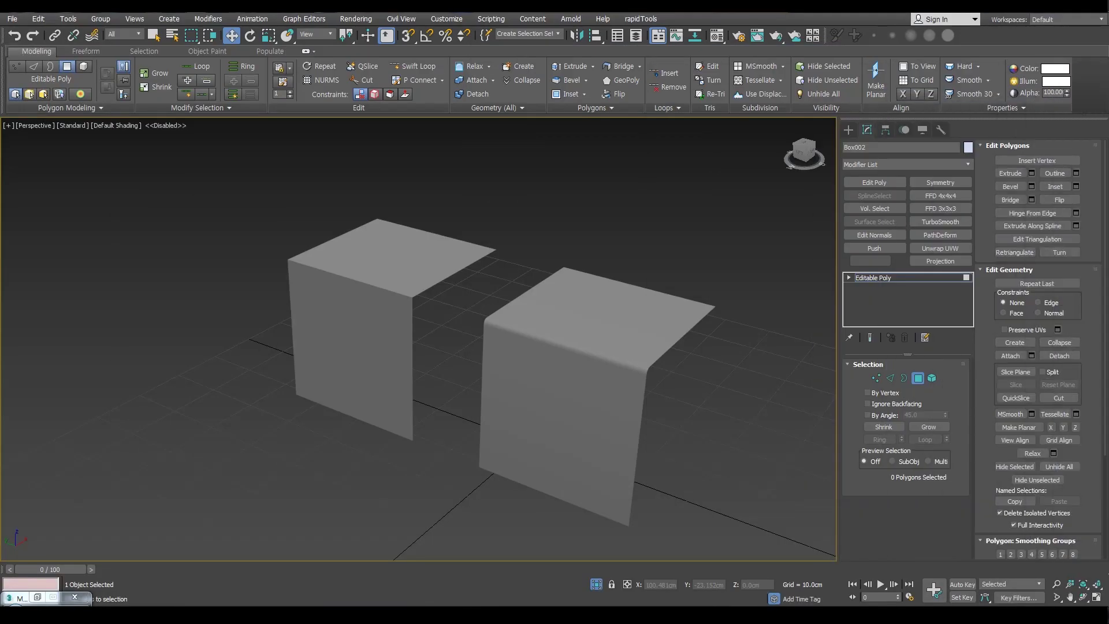
Leave polygon editing on the sharp-cornered shape and select the rounded shape as a whole object.
{"action": "middle_click_drag", "start_coordinate": [557, 293], "coordinate": [521, 272]}
{"action": "scroll", "coordinate": [533, 272], "scroll_direction": "up", "scroll_amount": 2}
{"action": "scroll", "coordinate": [534, 271], "scroll_direction": "down", "scroll_amount": 2}
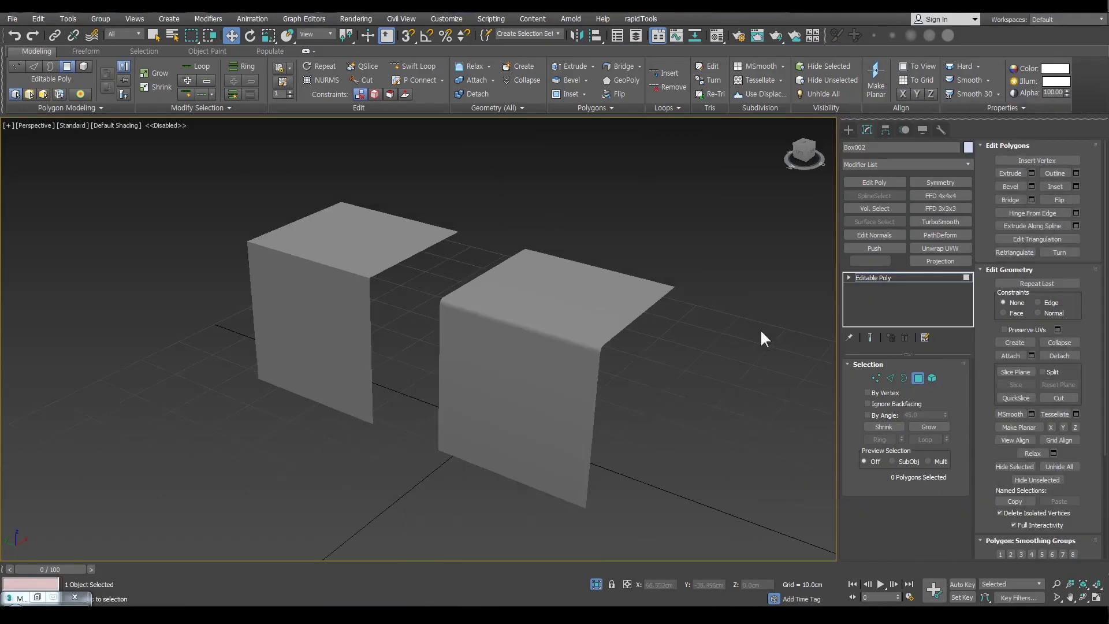
{"action": "left_click", "coordinate": [917, 378]}
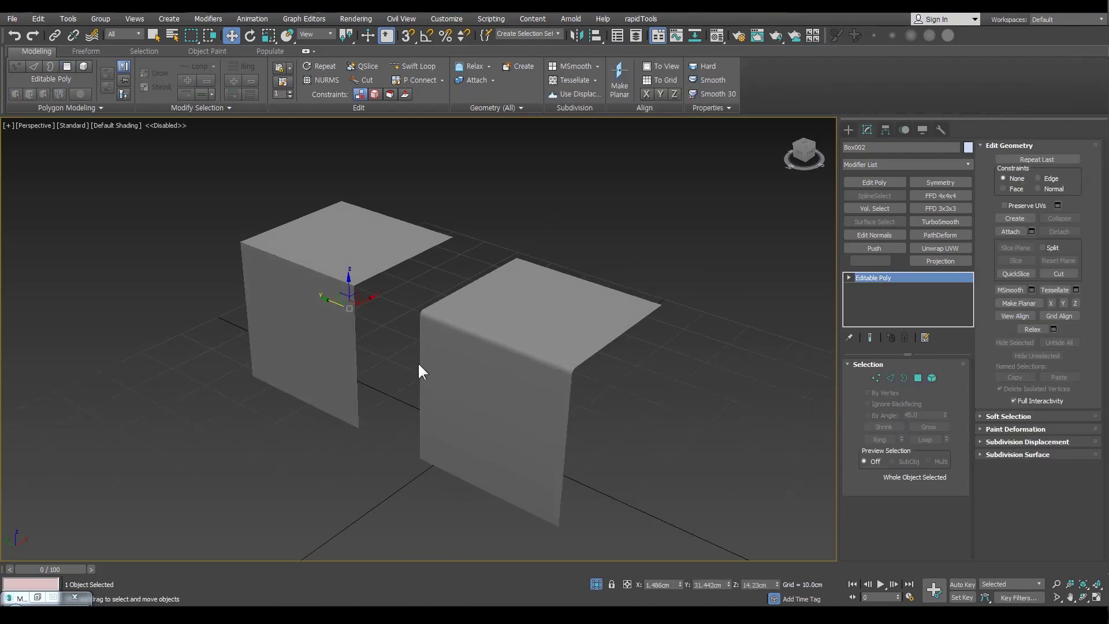
{"action": "middle_click_drag", "start_coordinate": [421, 371], "coordinate": [729, 448], "text": "alt"}
{"action": "left_click_drag", "start_coordinate": [705, 495], "coordinate": [580, 434]}
{"action": "middle_click_drag", "start_coordinate": [581, 435], "coordinate": [609, 385], "text": "alt"}
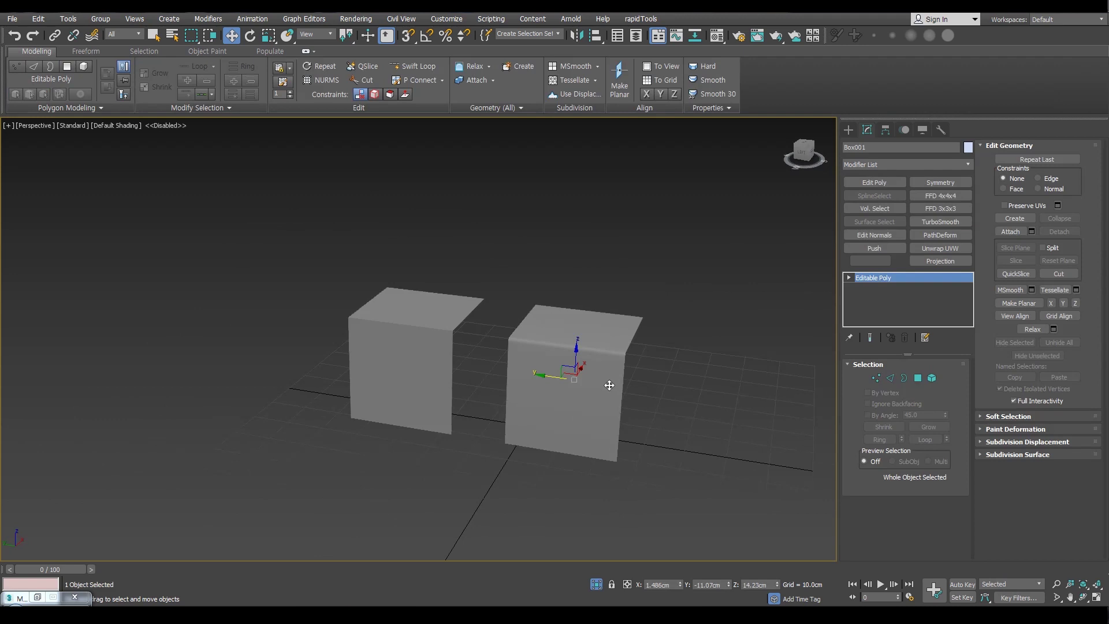
Apply Unwrap UVW to the rounded shape and enlarge its UV editor as a floating window to examine the UV layout.
{"action": "mouse_move", "coordinate": [606, 384]}
{"action": "middle_mouse_down", "text": "alt"}
{"action": "mouse_move", "coordinate": [576, 388]}
{"action": "mouse_move", "coordinate": [590, 425]}
{"action": "mouse_move", "coordinate": [568, 391]}
{"action": "middle_mouse_up", "text": "alt"}
{"action": "key", "text": "m"}
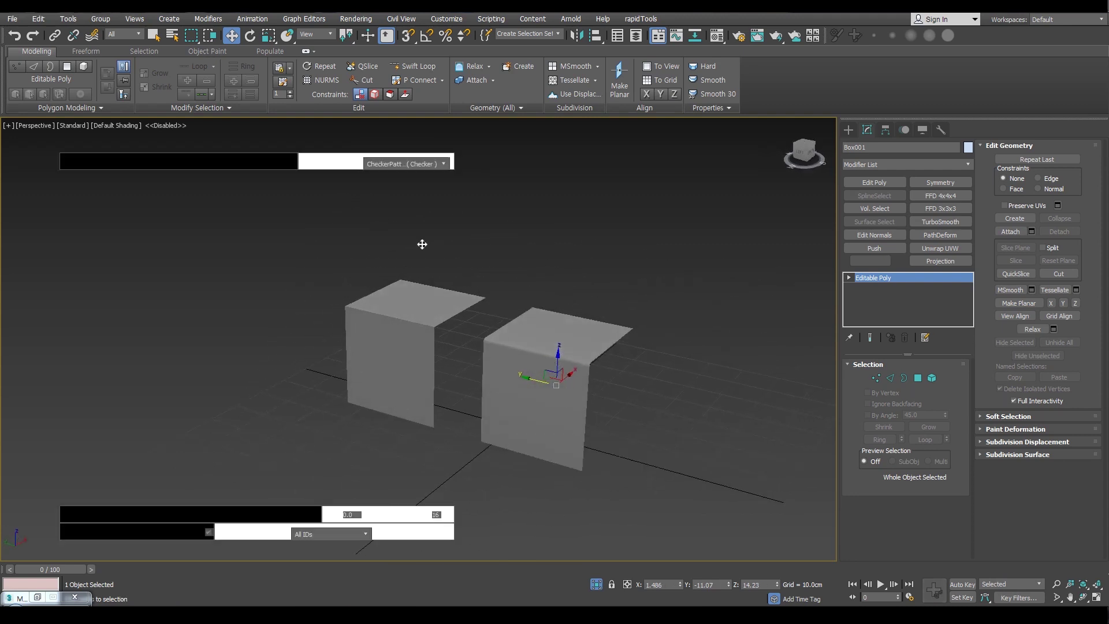
{"action": "left_click", "coordinate": [412, 144]}
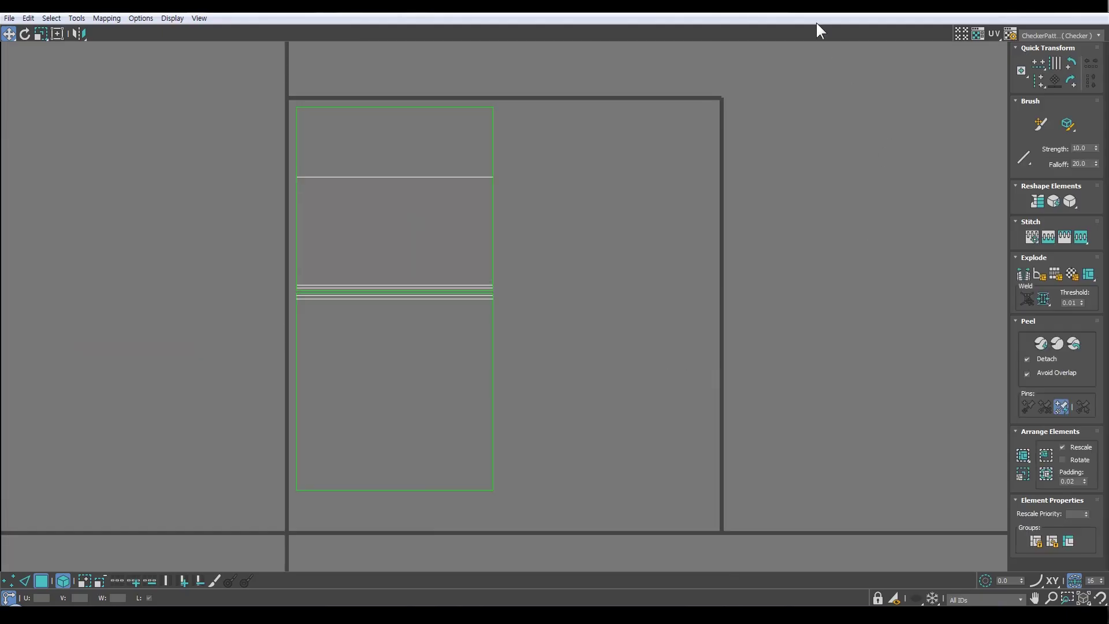
{"action": "left_click_drag", "start_coordinate": [815, 23], "coordinate": [287, 132]}
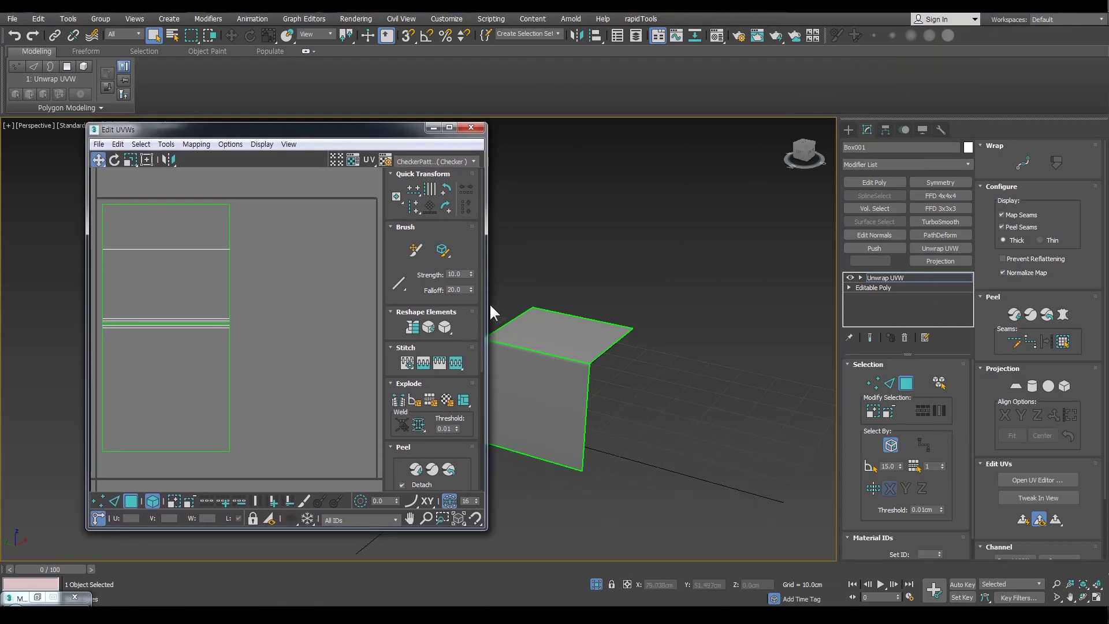
{"action": "left_click_drag", "start_coordinate": [489, 302], "coordinate": [860, 303]}
{"action": "left_click_drag", "start_coordinate": [584, 123], "coordinate": [510, 26]}
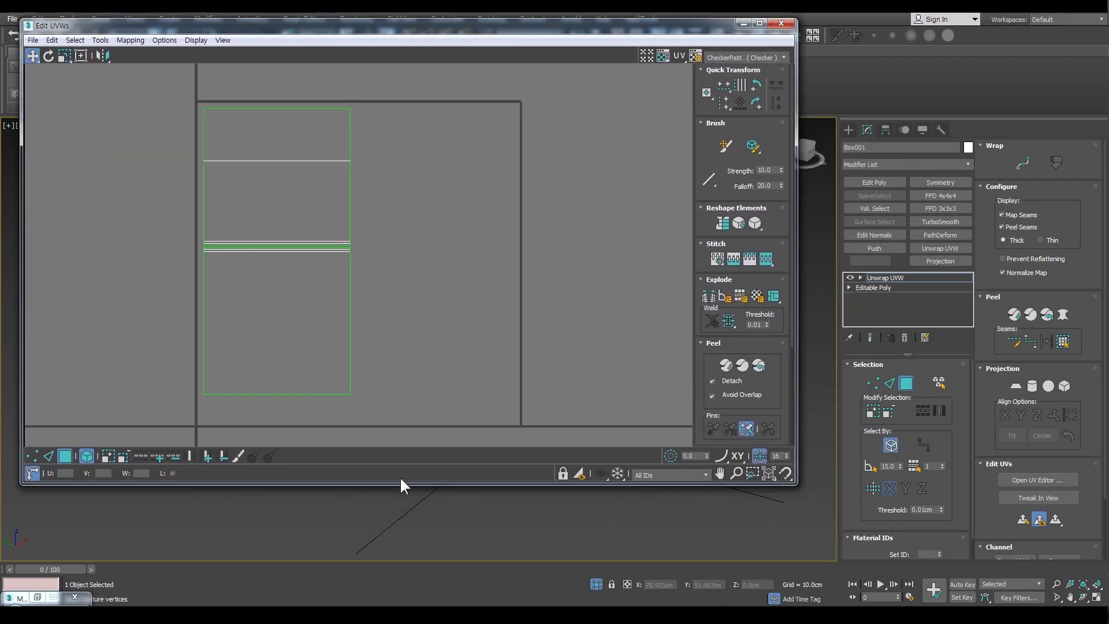
{"action": "left_click_drag", "start_coordinate": [401, 483], "coordinate": [393, 523]}
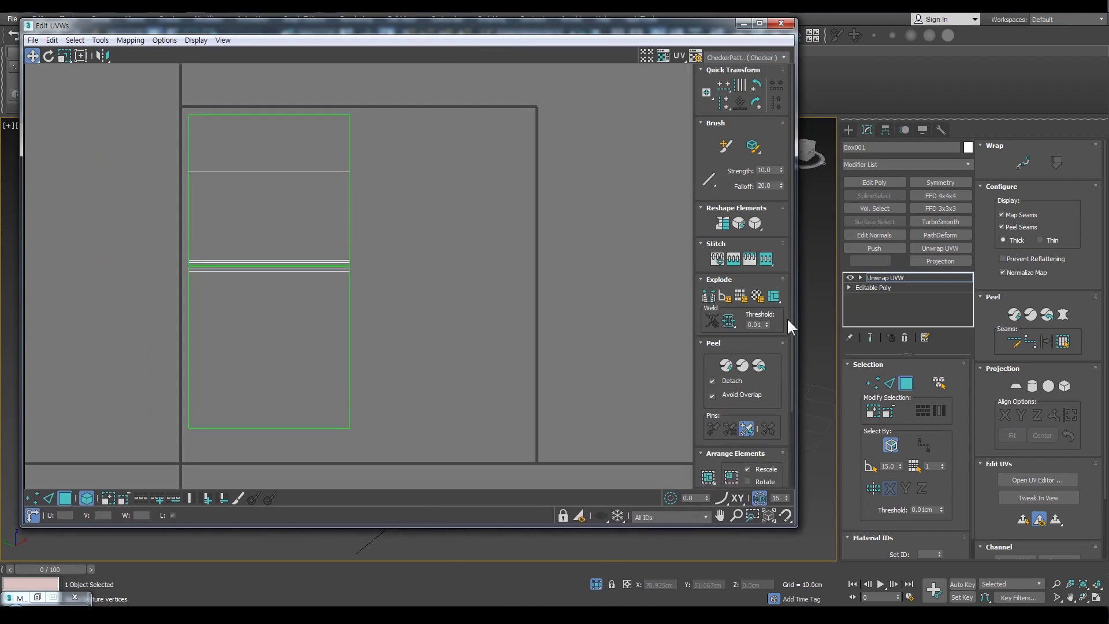
{"action": "mouse_move", "coordinate": [792, 320]}
{"action": "left_mouse_down"}
{"action": "mouse_move", "coordinate": [786, 431]}
{"action": "mouse_move", "coordinate": [794, 223]}
{"action": "left_mouse_up"}
{"action": "middle_click_drag", "start_coordinate": [467, 209], "coordinate": [504, 245]}
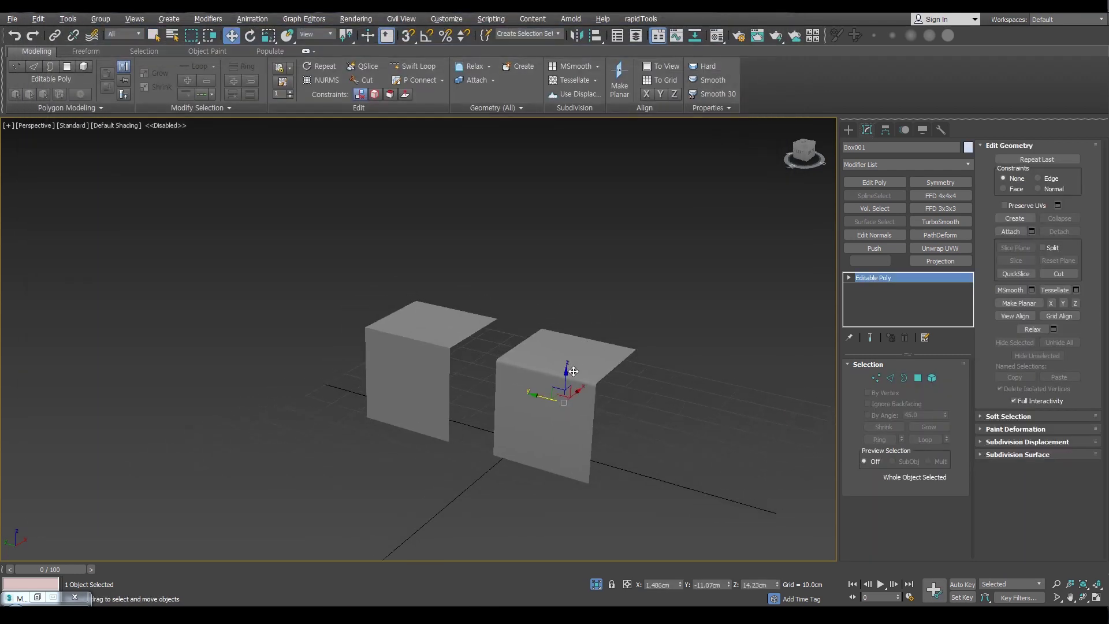
{"action": "middle_click_drag", "start_coordinate": [573, 371], "coordinate": [485, 403], "text": "alt"}
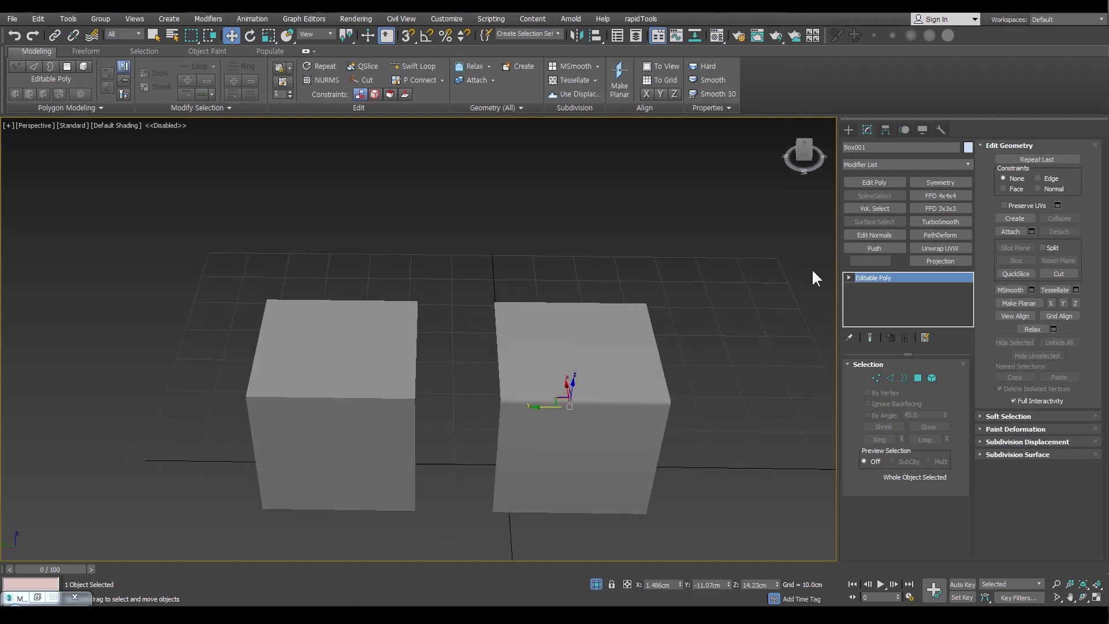
{"action": "middle_click_drag", "start_coordinate": [813, 269], "coordinate": [682, 298], "text": "alt"}
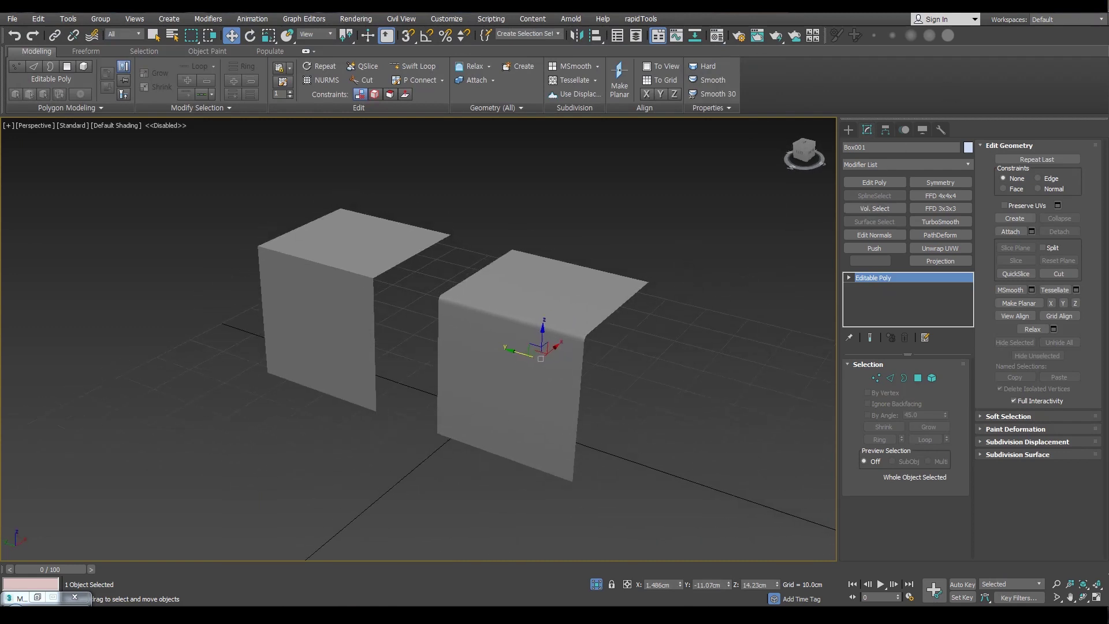